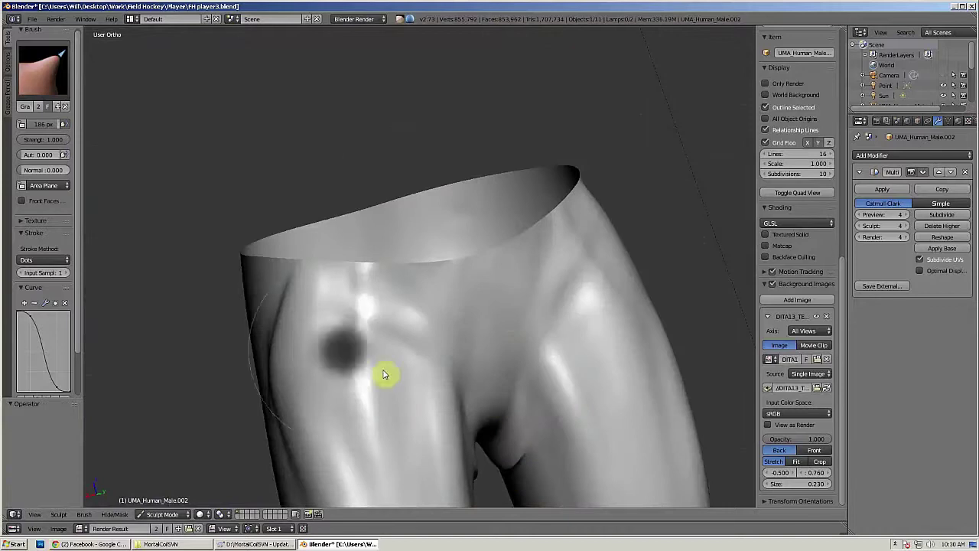
Step: Switch to the Clay Strips brush and sculpt folds on the front of the shorts above the crotch
{"action": "left_click", "coordinate": [385, 374]}
{"action": "mouse_move", "coordinate": [511, 444]}
{"action": "middle_mouse_down"}
{"action": "mouse_move", "coordinate": [473, 414]}
{"action": "mouse_move", "coordinate": [482, 405]}
{"action": "middle_mouse_up"}
{"action": "left_click", "coordinate": [45, 73]}
{"action": "left_click", "coordinate": [120, 128]}
{"action": "key", "text": "ctrl+KP_1"}
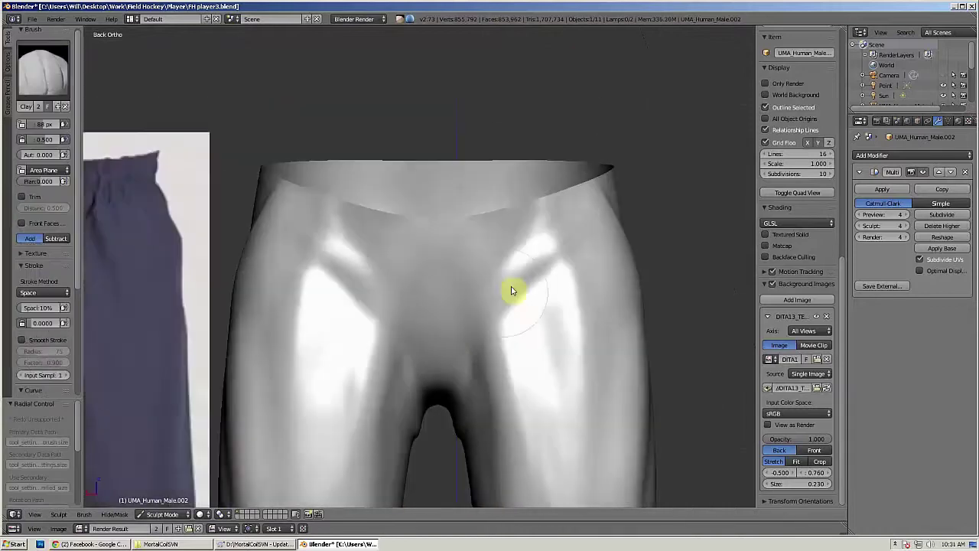
{"action": "scroll", "coordinate": [490, 295], "scroll_direction": "down", "scroll_amount": 4}
{"action": "scroll", "coordinate": [459, 287], "scroll_direction": "up", "scroll_amount": 2}
{"action": "left_click_drag", "start_coordinate": [450, 283], "coordinate": [446, 312]}
{"action": "middle_click_drag", "start_coordinate": [450, 290], "coordinate": [448, 329]}
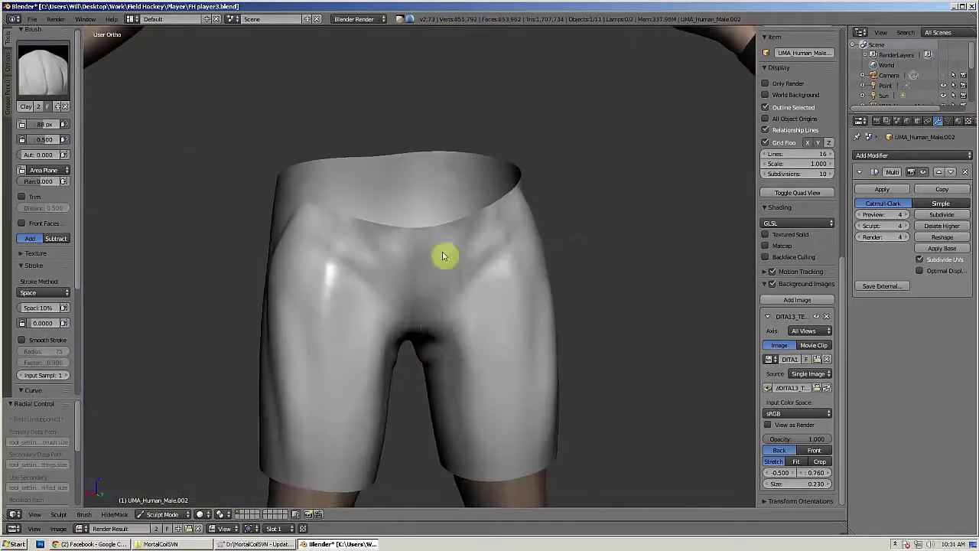
Step: Sculpt small creases around the crotch and inner legs with the brush radius set to 34 px
{"action": "middle_click_drag", "start_coordinate": [414, 375], "coordinate": [425, 395]}
{"action": "key", "text": "f"}
{"action": "left_click", "coordinate": [424, 395]}
{"action": "left_click_drag", "start_coordinate": [367, 369], "coordinate": [402, 356]}
{"action": "middle_click_drag", "start_coordinate": [402, 357], "coordinate": [425, 396]}
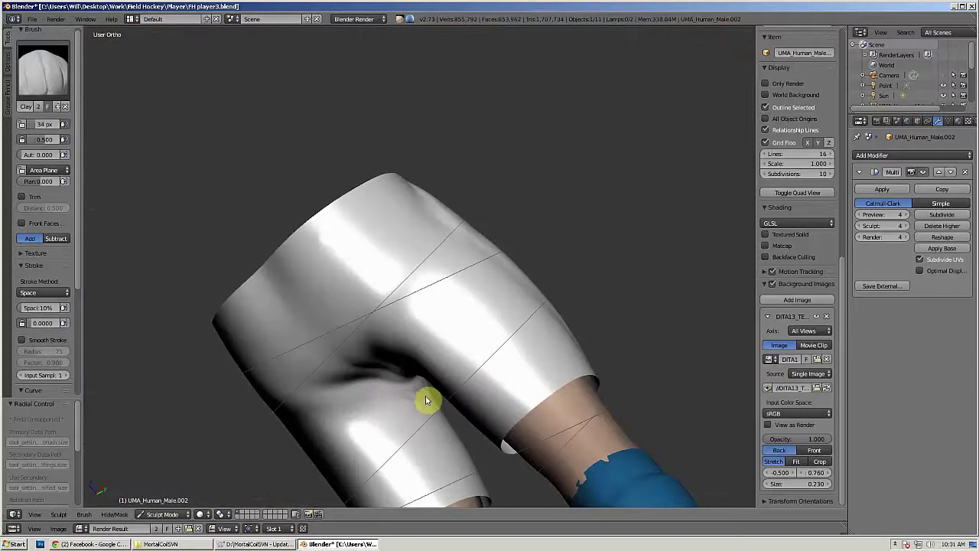
{"action": "left_click_drag", "start_coordinate": [473, 258], "coordinate": [518, 270]}
{"action": "middle_click_drag", "start_coordinate": [518, 270], "coordinate": [485, 375]}
{"action": "left_click_drag", "start_coordinate": [417, 404], "coordinate": [383, 394]}
{"action": "middle_click_drag", "start_coordinate": [429, 383], "coordinate": [374, 365]}
Step: Set the brush radius to 59 px and build up folds under the seat and down the back of the inner leg
{"action": "key", "text": "f"}
{"action": "left_click", "coordinate": [374, 364]}
{"action": "left_click_drag", "start_coordinate": [375, 365], "coordinate": [352, 379]}
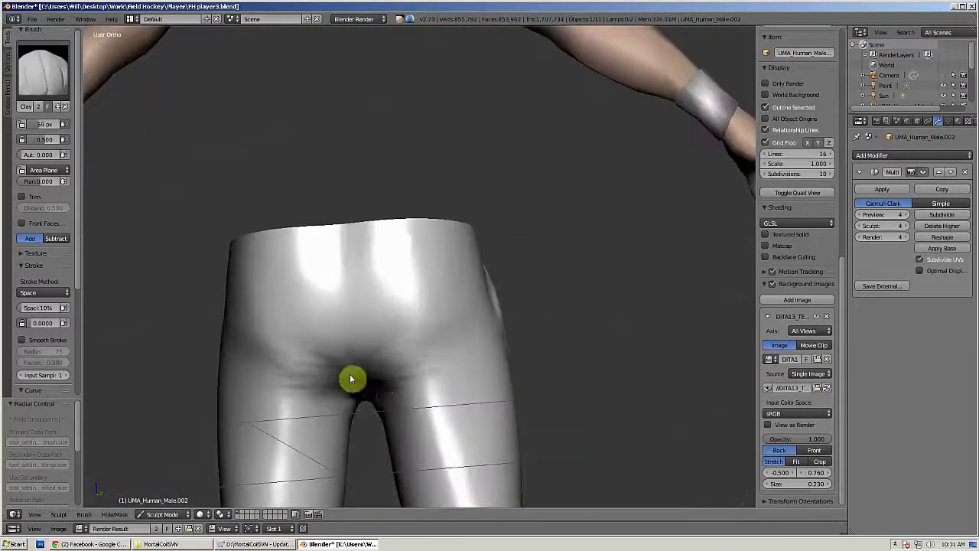
{"action": "mouse_move", "coordinate": [471, 358]}
{"action": "middle_mouse_down"}
{"action": "mouse_move", "coordinate": [546, 382]}
{"action": "mouse_move", "coordinate": [466, 311]}
{"action": "middle_mouse_up"}
{"action": "key", "text": "KP_1"}
{"action": "middle_click_drag", "start_coordinate": [608, 272], "coordinate": [352, 293]}
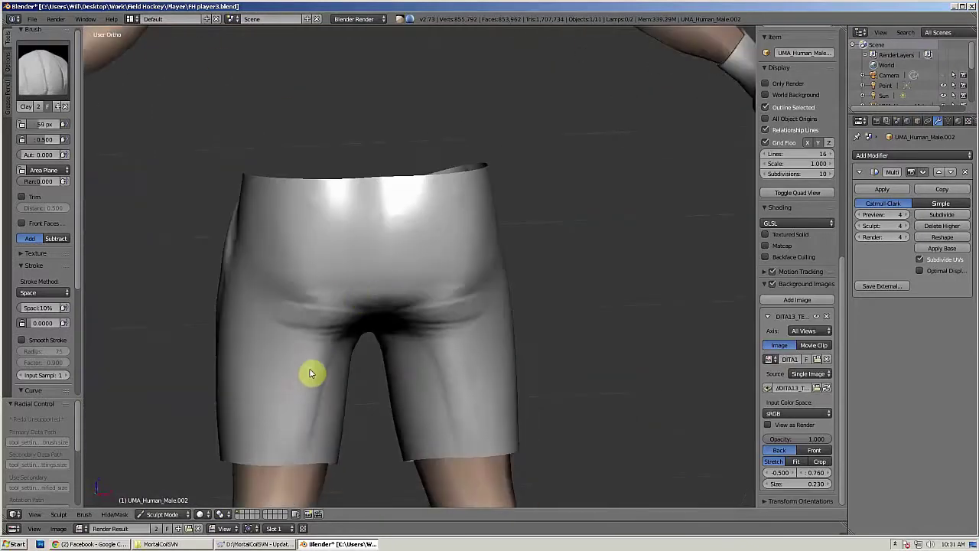
{"action": "left_click_drag", "start_coordinate": [311, 374], "coordinate": [304, 435]}
{"action": "mouse_move", "coordinate": [336, 348]}
{"action": "middle_mouse_down"}
{"action": "mouse_move", "coordinate": [321, 334]}
{"action": "mouse_move", "coordinate": [300, 370]}
{"action": "mouse_move", "coordinate": [337, 433]}
{"action": "middle_mouse_up"}
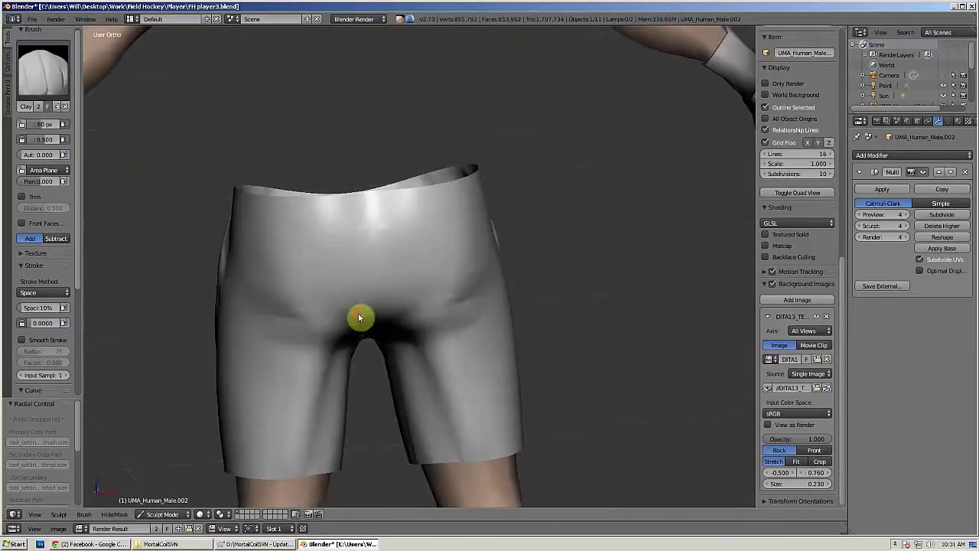
Step: Sculpt broader folds running from the crotch down the back of both legs with the brush at 80 px
{"action": "mouse_move", "coordinate": [360, 318]}
{"action": "middle_mouse_down"}
{"action": "mouse_move", "coordinate": [431, 312]}
{"action": "mouse_move", "coordinate": [361, 332]}
{"action": "mouse_move", "coordinate": [396, 357]}
{"action": "mouse_move", "coordinate": [412, 415]}
{"action": "middle_mouse_up"}
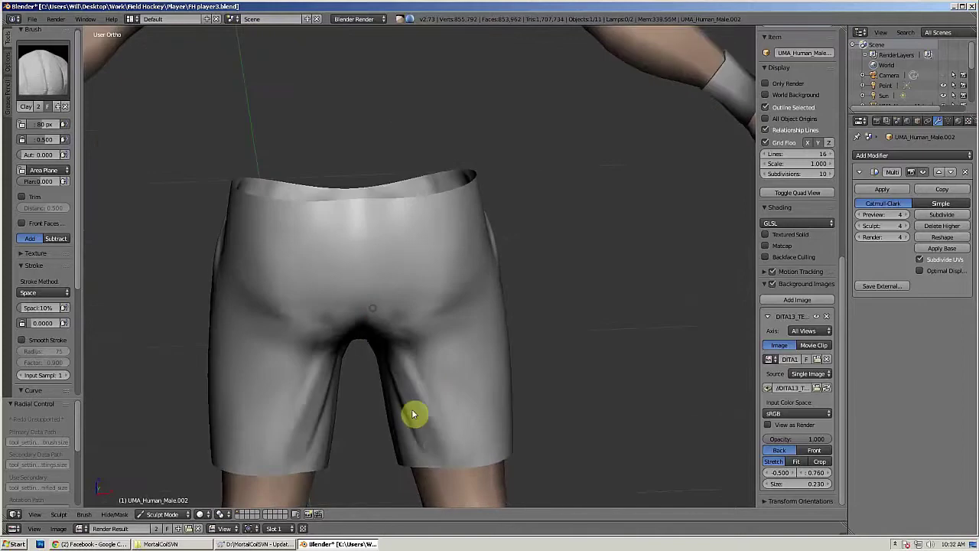
{"action": "mouse_move", "coordinate": [390, 321]}
{"action": "left_mouse_down"}
{"action": "mouse_move", "coordinate": [461, 406]}
{"action": "mouse_move", "coordinate": [427, 342]}
{"action": "left_mouse_up"}
{"action": "middle_click_drag", "start_coordinate": [438, 479], "coordinate": [323, 376]}
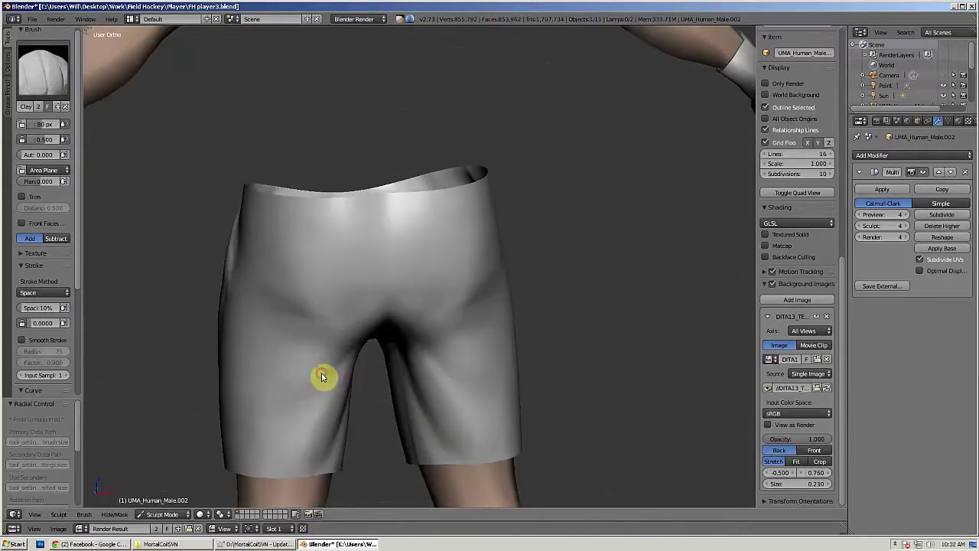
{"action": "mouse_move", "coordinate": [301, 452]}
{"action": "middle_mouse_down"}
{"action": "mouse_move", "coordinate": [383, 334]}
{"action": "mouse_move", "coordinate": [287, 356]}
{"action": "middle_mouse_up"}
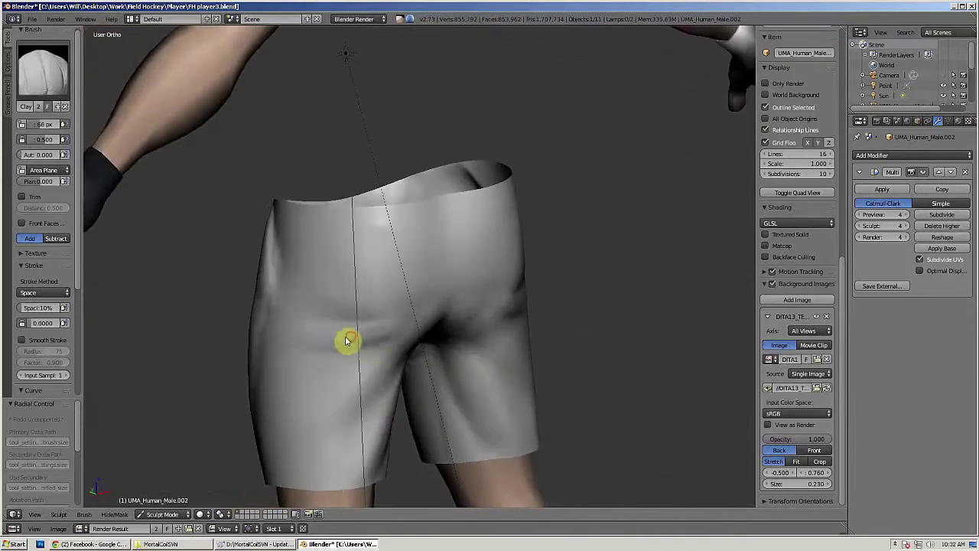
Step: Set the brush radius to 75 px and sculpt soft cloth folds across the seat and hips
{"action": "middle_click_drag", "start_coordinate": [372, 339], "coordinate": [384, 295]}
{"action": "key", "text": "f"}
{"action": "left_click", "coordinate": [385, 296]}
{"action": "mouse_move", "coordinate": [465, 247]}
{"action": "middle_mouse_down"}
{"action": "mouse_move", "coordinate": [433, 335]}
{"action": "mouse_move", "coordinate": [430, 444]}
{"action": "middle_mouse_up"}
{"action": "mouse_move", "coordinate": [431, 345]}
{"action": "middle_mouse_down"}
{"action": "mouse_move", "coordinate": [439, 245]}
{"action": "mouse_move", "coordinate": [529, 252]}
{"action": "mouse_move", "coordinate": [388, 315]}
{"action": "mouse_move", "coordinate": [411, 204]}
{"action": "mouse_move", "coordinate": [461, 245]}
{"action": "mouse_move", "coordinate": [385, 289]}
{"action": "mouse_move", "coordinate": [318, 254]}
{"action": "middle_mouse_up"}
{"action": "middle_click_drag", "start_coordinate": [435, 237], "coordinate": [451, 278]}
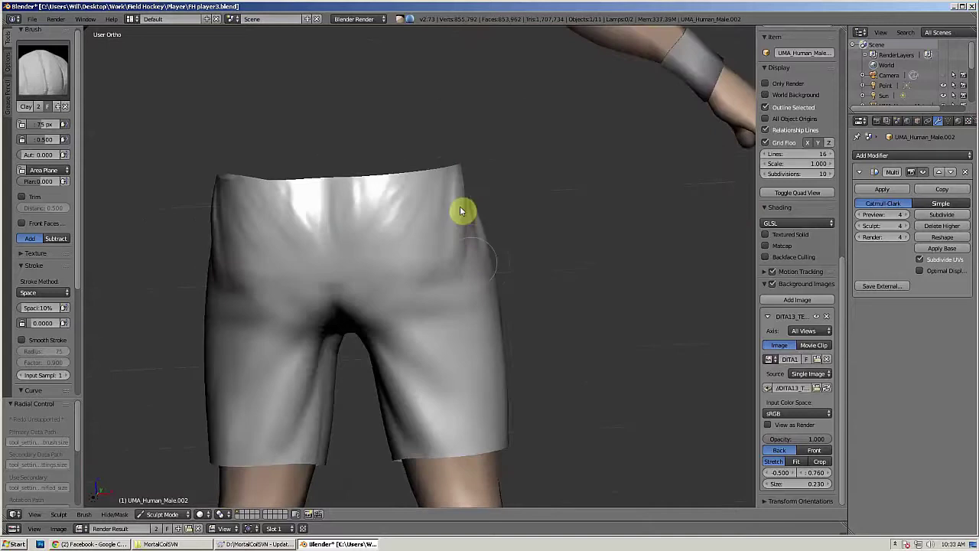
{"action": "mouse_move", "coordinate": [461, 211]}
{"action": "middle_mouse_down"}
{"action": "mouse_move", "coordinate": [413, 258]}
{"action": "mouse_move", "coordinate": [468, 342]}
{"action": "middle_mouse_up"}
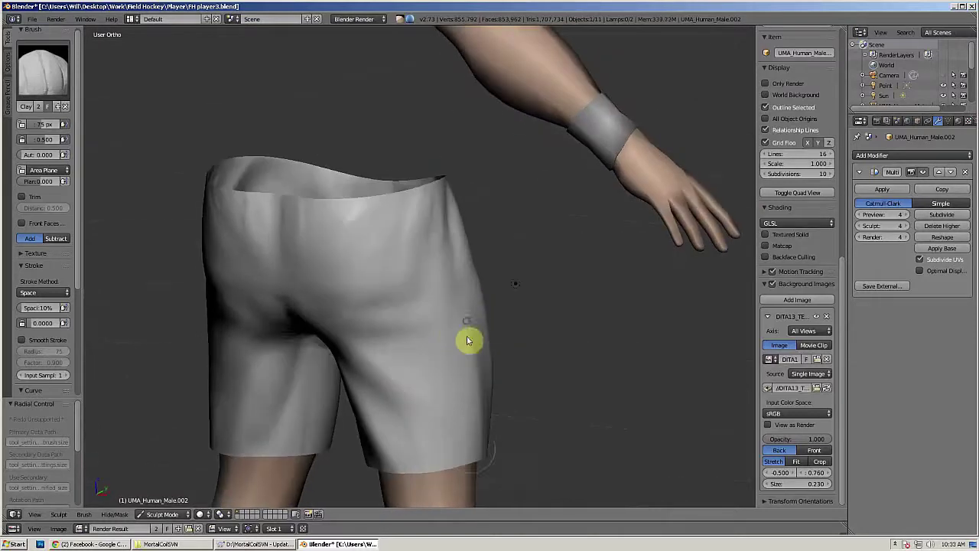
Step: Set the brush radius to 42 px and refine the creases below the seat and at the back of the crotch
{"action": "scroll", "coordinate": [444, 294], "scroll_direction": "down", "scroll_amount": 8}
{"action": "middle_click_drag", "start_coordinate": [395, 329], "coordinate": [441, 263]}
{"action": "scroll", "coordinate": [476, 325], "scroll_direction": "up", "scroll_amount": 5}
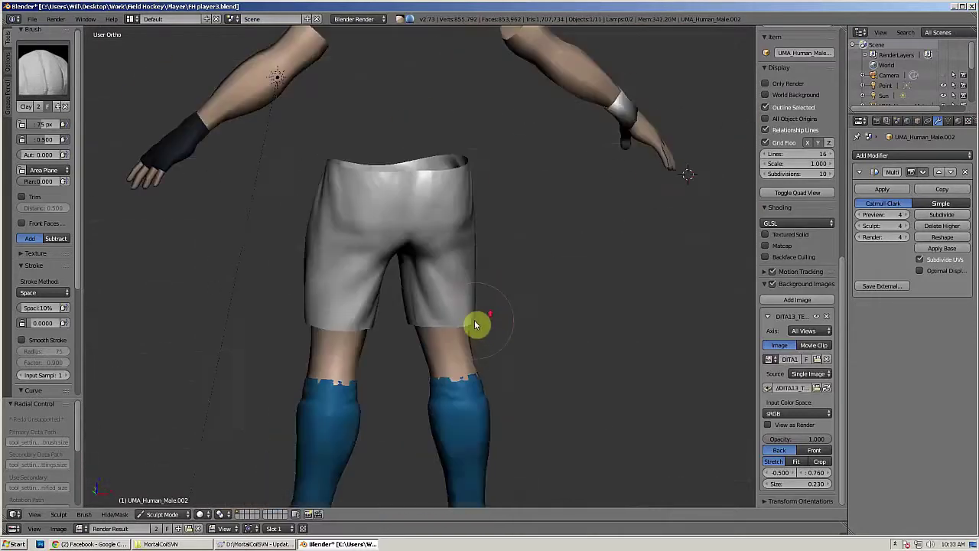
{"action": "middle_click_drag", "start_coordinate": [400, 223], "coordinate": [361, 232]}
{"action": "mouse_move", "coordinate": [328, 302]}
{"action": "middle_mouse_down"}
{"action": "mouse_move", "coordinate": [358, 243]}
{"action": "mouse_move", "coordinate": [342, 211]}
{"action": "middle_mouse_up"}
{"action": "key", "text": "f"}
{"action": "left_click", "coordinate": [339, 265]}
{"action": "mouse_move", "coordinate": [358, 288]}
{"action": "middle_mouse_down"}
{"action": "mouse_move", "coordinate": [361, 277]}
{"action": "mouse_move", "coordinate": [391, 284]}
{"action": "middle_mouse_up"}
{"action": "mouse_move", "coordinate": [391, 285]}
{"action": "left_mouse_down"}
{"action": "mouse_move", "coordinate": [367, 272]}
{"action": "mouse_move", "coordinate": [398, 273]}
{"action": "left_mouse_up"}
{"action": "middle_click_drag", "start_coordinate": [456, 284], "coordinate": [349, 306]}
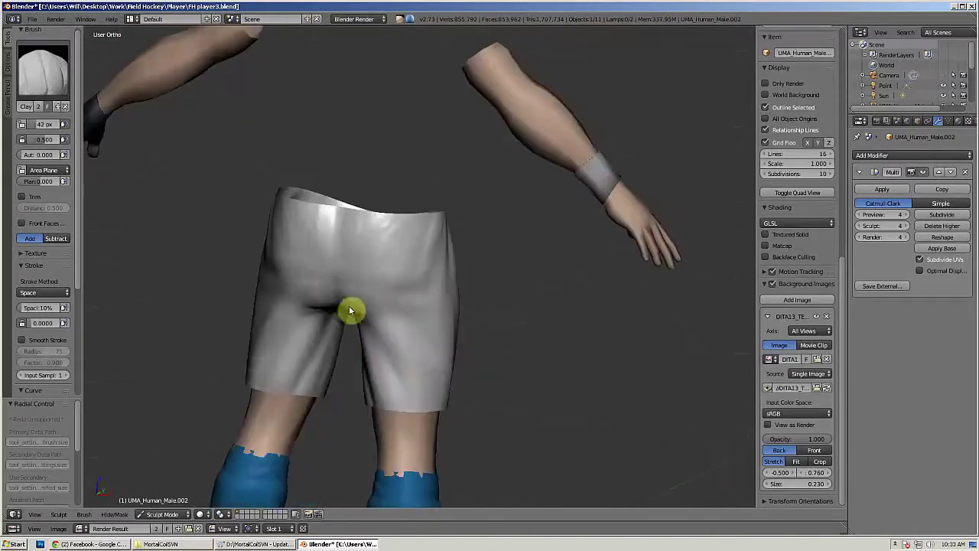
{"action": "middle_click_drag", "start_coordinate": [418, 387], "coordinate": [384, 314]}
{"action": "left_click_drag", "start_coordinate": [384, 315], "coordinate": [407, 346]}
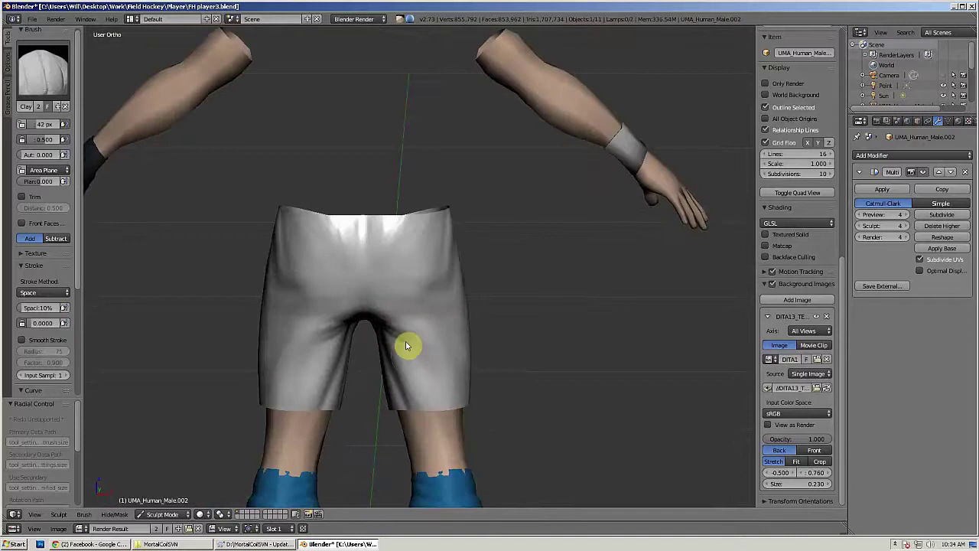
Step: Switch to the Grab brush with a 123 px radius and check the shorts' shape from all sides, adjusting the legs
{"action": "mouse_move", "coordinate": [380, 303]}
{"action": "middle_mouse_down"}
{"action": "mouse_move", "coordinate": [313, 332]}
{"action": "mouse_move", "coordinate": [360, 286]}
{"action": "mouse_move", "coordinate": [345, 309]}
{"action": "mouse_move", "coordinate": [380, 289]}
{"action": "mouse_move", "coordinate": [363, 335]}
{"action": "mouse_move", "coordinate": [457, 256]}
{"action": "mouse_move", "coordinate": [400, 315]}
{"action": "mouse_move", "coordinate": [373, 296]}
{"action": "middle_mouse_up"}
{"action": "scroll", "coordinate": [457, 255], "scroll_direction": "down", "scroll_amount": 6}
{"action": "key", "text": "ctrl+KP_1"}
{"action": "scroll", "coordinate": [449, 311], "scroll_direction": "up", "scroll_amount": 3}
{"action": "scroll", "coordinate": [373, 296], "scroll_direction": "up", "scroll_amount": 4}
{"action": "key", "text": "g"}
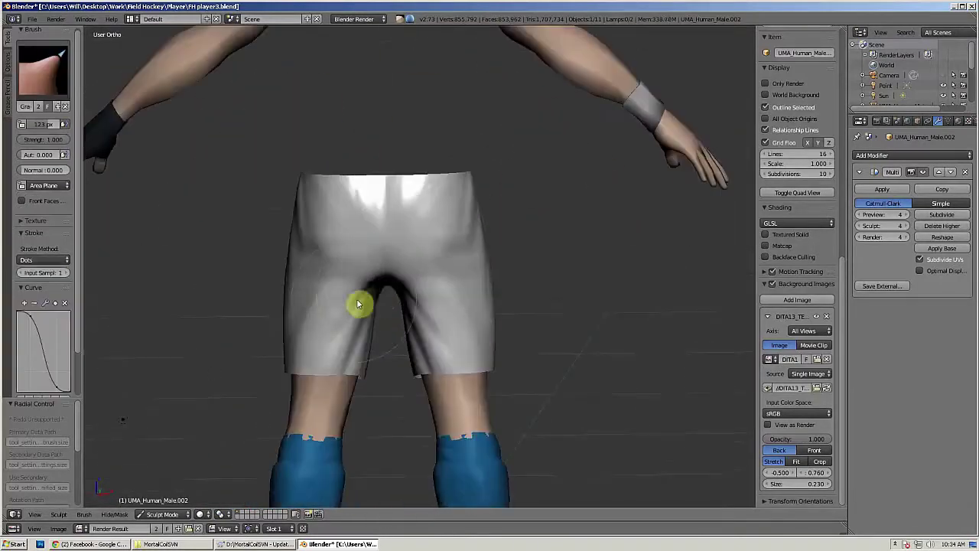
{"action": "scroll", "coordinate": [380, 297], "scroll_direction": "up", "scroll_amount": 3}
{"action": "scroll", "coordinate": [350, 346], "scroll_direction": "down", "scroll_amount": 4}
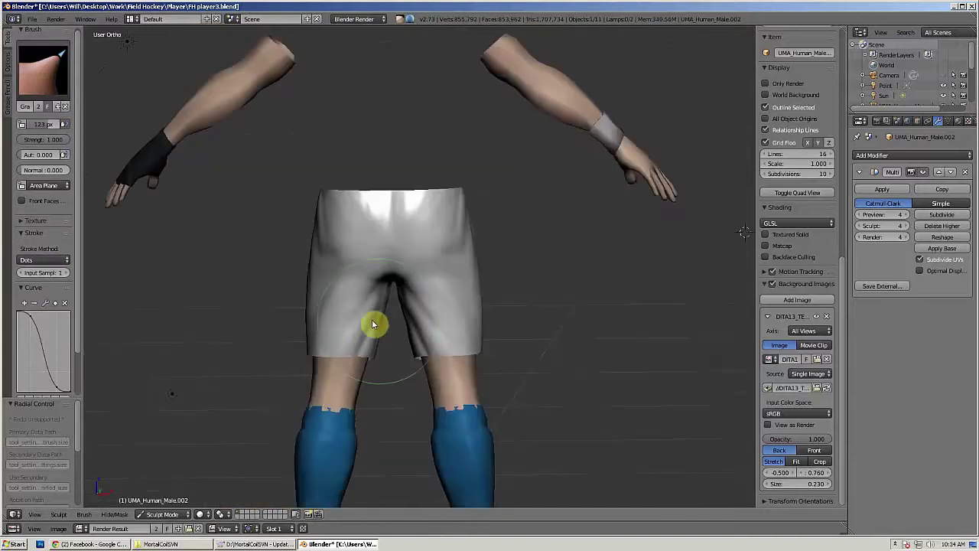
{"action": "middle_click_drag", "start_coordinate": [372, 322], "coordinate": [406, 301]}
{"action": "scroll", "coordinate": [406, 301], "scroll_direction": "up", "scroll_amount": 4}
{"action": "scroll", "coordinate": [407, 298], "scroll_direction": "down", "scroll_amount": 1}
{"action": "scroll", "coordinate": [431, 341], "scroll_direction": "up", "scroll_amount": 2}
{"action": "scroll", "coordinate": [431, 341], "scroll_direction": "down", "scroll_amount": 3}
{"action": "mouse_move", "coordinate": [430, 341]}
{"action": "middle_mouse_down"}
{"action": "mouse_move", "coordinate": [448, 297]}
{"action": "mouse_move", "coordinate": [379, 301]}
{"action": "mouse_move", "coordinate": [418, 299]}
{"action": "middle_mouse_up"}
{"action": "scroll", "coordinate": [444, 303], "scroll_direction": "up", "scroll_amount": 2}
Step: Sculpt diagonal folds from the crotch down the front of the legs with the Clay Strips brush at 62 px
{"action": "key", "text": "f"}
{"action": "left_click", "coordinate": [413, 329]}
{"action": "left_click", "coordinate": [43, 70]}
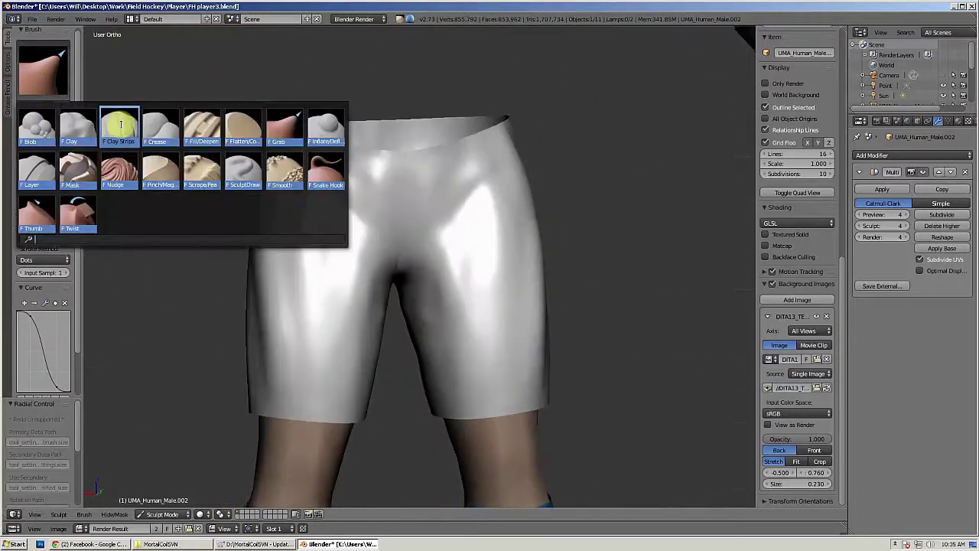
{"action": "left_click", "coordinate": [120, 125]}
{"action": "middle_click_drag", "start_coordinate": [422, 265], "coordinate": [398, 270]}
{"action": "left_click_drag", "start_coordinate": [439, 290], "coordinate": [462, 312]}
{"action": "mouse_move", "coordinate": [462, 313]}
{"action": "middle_mouse_down"}
{"action": "mouse_move", "coordinate": [349, 306]}
{"action": "mouse_move", "coordinate": [473, 327]}
{"action": "middle_mouse_up"}
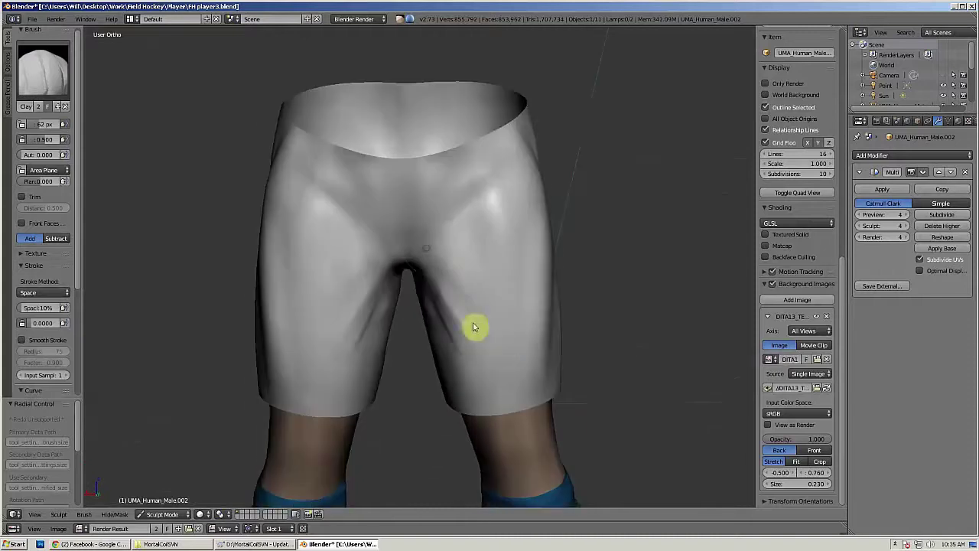
{"action": "middle_click_drag", "start_coordinate": [427, 291], "coordinate": [415, 297]}
{"action": "middle_click_drag", "start_coordinate": [471, 389], "coordinate": [438, 332]}
{"action": "left_click_drag", "start_coordinate": [438, 332], "coordinate": [479, 401]}
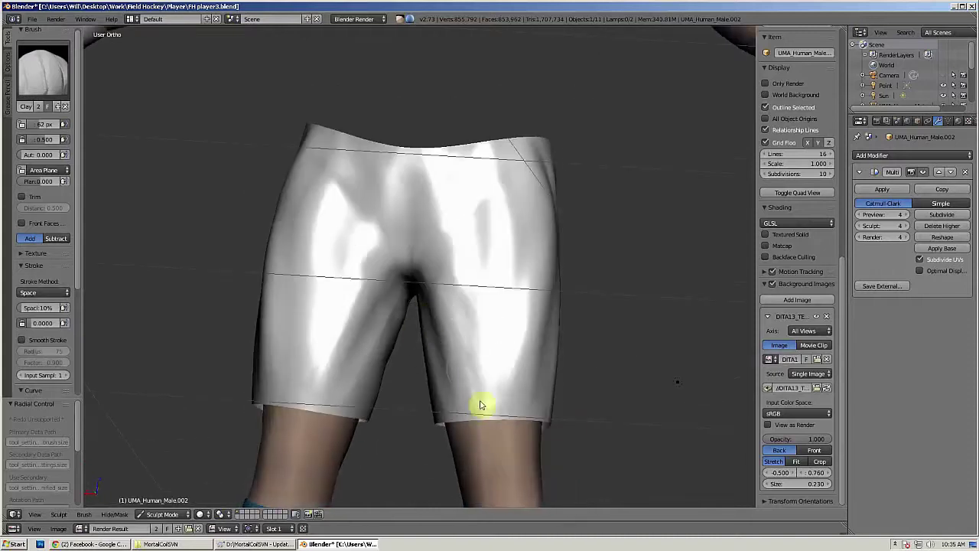
Step: Pull the outer hem of the leg into a side slit with the Grab brush at 30 px
{"action": "mouse_move", "coordinate": [476, 260]}
{"action": "middle_mouse_down"}
{"action": "mouse_move", "coordinate": [450, 276]}
{"action": "mouse_move", "coordinate": [469, 276]}
{"action": "middle_mouse_up"}
{"action": "key", "text": "ctrl+KP_1"}
{"action": "key", "text": "Tab"}
{"action": "key", "text": "Tab"}
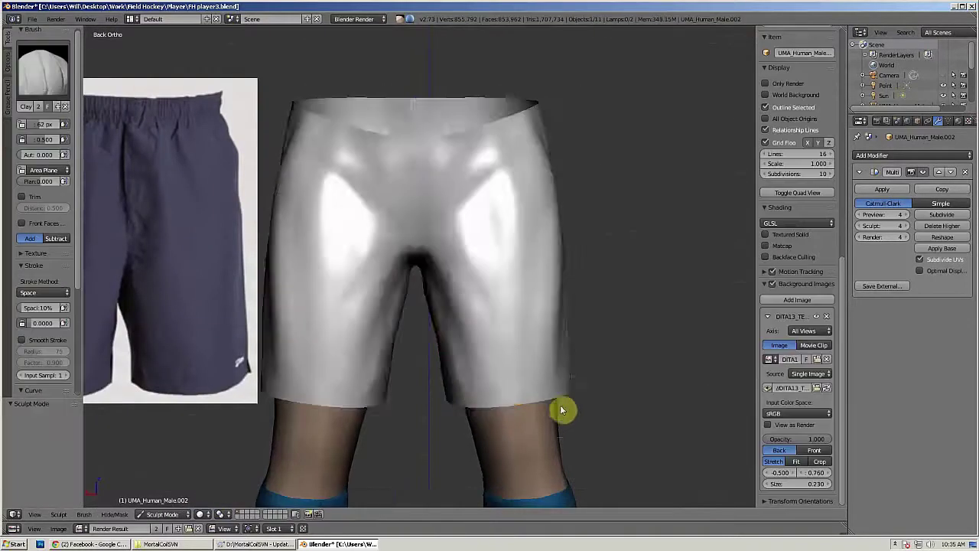
{"action": "scroll", "coordinate": [547, 390], "scroll_direction": "down", "scroll_amount": 3}
{"action": "mouse_move", "coordinate": [520, 361]}
{"action": "middle_mouse_down"}
{"action": "mouse_move", "coordinate": [427, 307]}
{"action": "mouse_move", "coordinate": [446, 359]}
{"action": "middle_mouse_up"}
{"action": "scroll", "coordinate": [446, 372], "scroll_direction": "up", "scroll_amount": 5}
{"action": "key", "text": "g"}
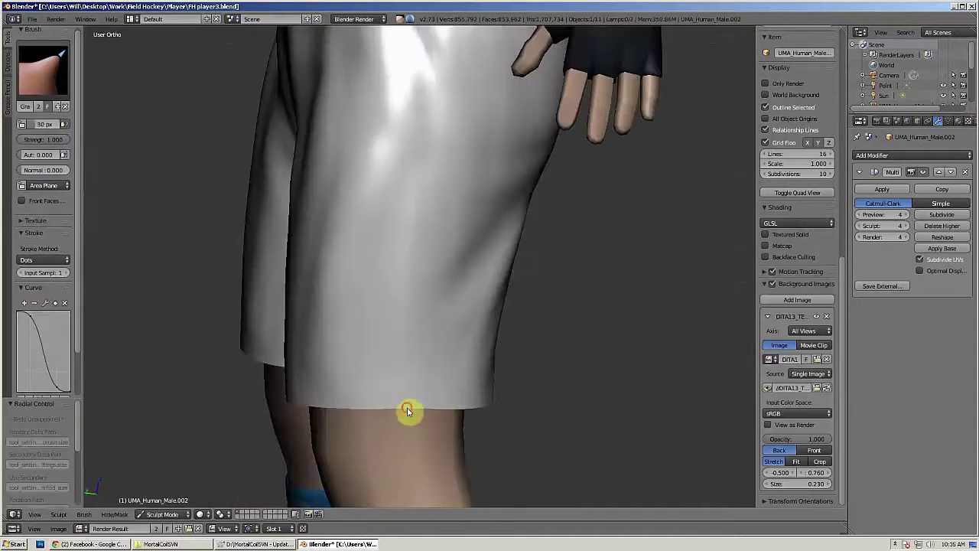
Step: Sharpen the edges of the side slit at the hem with the Pinch brush at 30 px
{"action": "key", "text": "p"}
{"action": "middle_click_drag", "start_coordinate": [404, 387], "coordinate": [513, 372]}
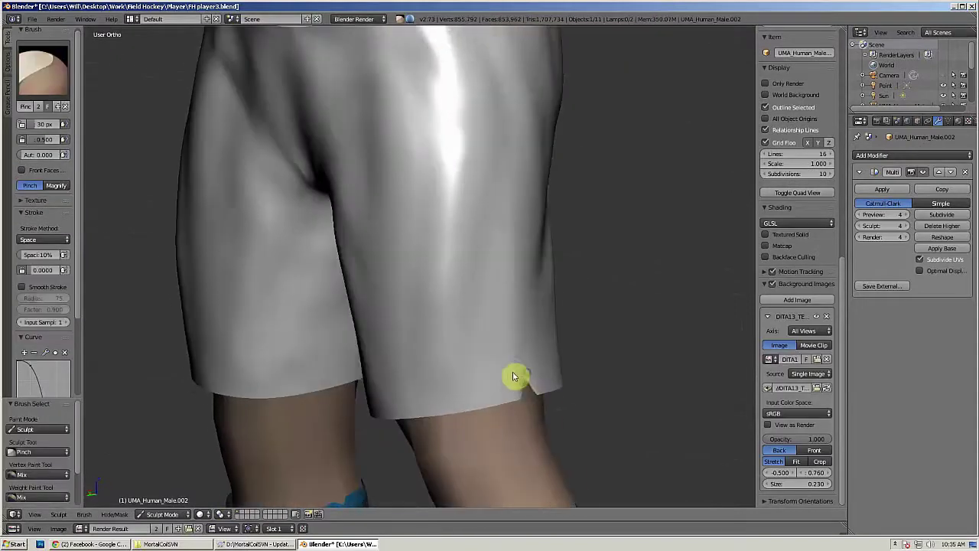
{"action": "left_click_drag", "start_coordinate": [513, 372], "coordinate": [523, 387]}
{"action": "middle_click_drag", "start_coordinate": [524, 386], "coordinate": [612, 304]}
{"action": "scroll", "coordinate": [613, 305], "scroll_direction": "down", "scroll_amount": 8}
{"action": "scroll", "coordinate": [448, 304], "scroll_direction": "up", "scroll_amount": 3}
Step: Puff up the folds on the back of the shorts near the waist with the Inflate brush at 49 px
{"action": "mouse_move", "coordinate": [448, 303]}
{"action": "middle_mouse_down"}
{"action": "mouse_move", "coordinate": [470, 321]}
{"action": "mouse_move", "coordinate": [465, 338]}
{"action": "mouse_move", "coordinate": [479, 321]}
{"action": "mouse_move", "coordinate": [405, 284]}
{"action": "mouse_move", "coordinate": [448, 301]}
{"action": "mouse_move", "coordinate": [389, 334]}
{"action": "mouse_move", "coordinate": [407, 378]}
{"action": "middle_mouse_up"}
{"action": "key", "text": "i"}
{"action": "key", "text": "f"}
{"action": "left_click", "coordinate": [449, 280]}
{"action": "mouse_move", "coordinate": [438, 294]}
{"action": "middle_mouse_down"}
{"action": "mouse_move", "coordinate": [443, 274]}
{"action": "mouse_move", "coordinate": [514, 256]}
{"action": "middle_mouse_up"}
{"action": "left_click_drag", "start_coordinate": [485, 225], "coordinate": [512, 194]}
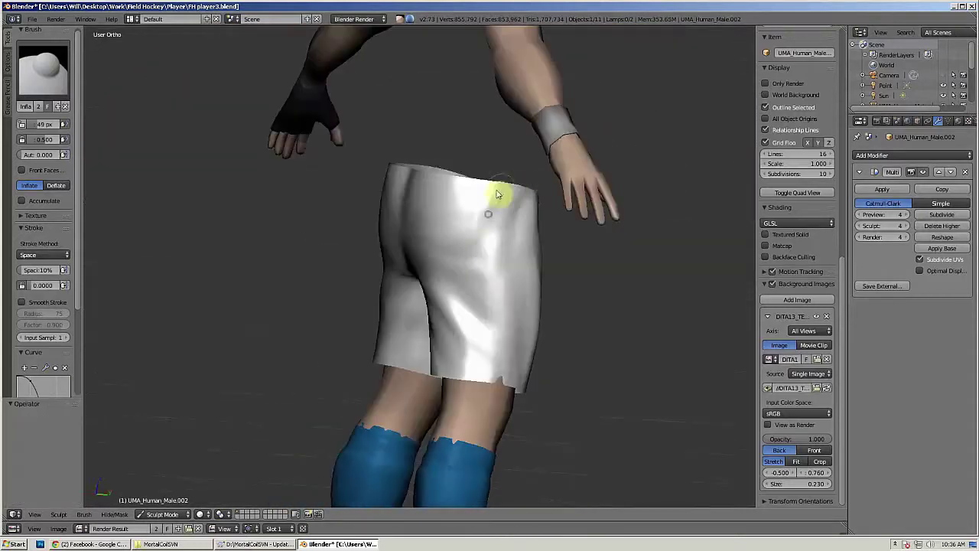
{"action": "middle_click_drag", "start_coordinate": [501, 196], "coordinate": [496, 260]}
Step: Inflate the folds on the front of the legs, reducing the brush radius to 33 px for the crotch creases
{"action": "key", "text": "ctrl+KP_1"}
{"action": "middle_click_drag", "start_coordinate": [462, 232], "coordinate": [450, 345]}
{"action": "left_click_drag", "start_coordinate": [451, 345], "coordinate": [463, 322]}
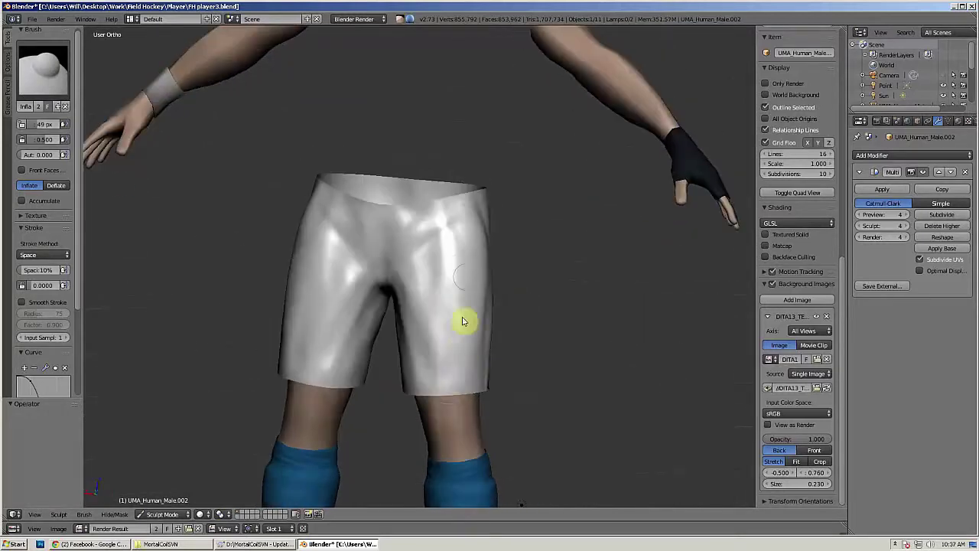
{"action": "middle_click_drag", "start_coordinate": [421, 318], "coordinate": [418, 328]}
{"action": "key", "text": "f"}
{"action": "left_click", "coordinate": [410, 327]}
{"action": "left_click_drag", "start_coordinate": [414, 289], "coordinate": [465, 343]}
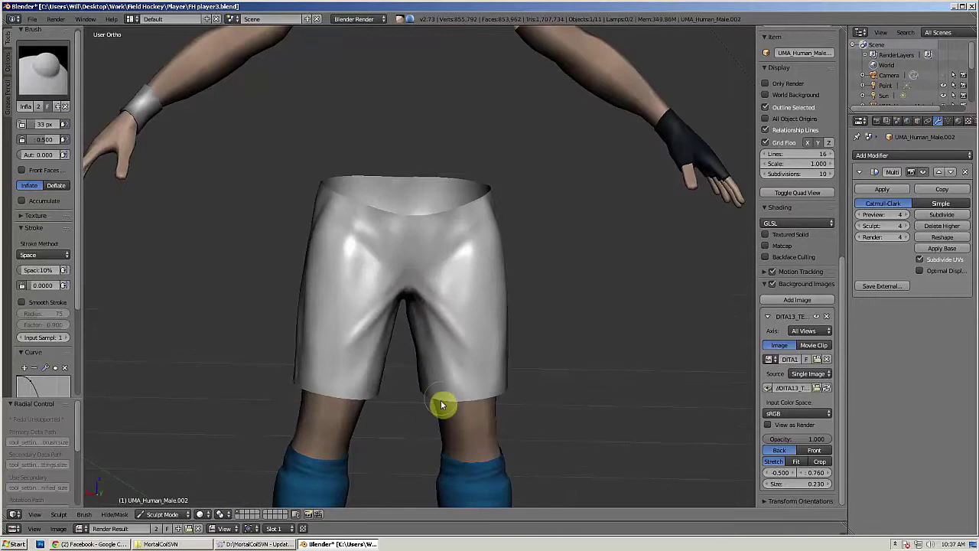
{"action": "mouse_move", "coordinate": [450, 319]}
{"action": "middle_mouse_down"}
{"action": "mouse_move", "coordinate": [437, 325]}
{"action": "mouse_move", "coordinate": [501, 319]}
{"action": "mouse_move", "coordinate": [514, 377]}
{"action": "middle_mouse_up"}
{"action": "mouse_move", "coordinate": [459, 329]}
{"action": "middle_mouse_down"}
{"action": "mouse_move", "coordinate": [396, 304]}
{"action": "mouse_move", "coordinate": [431, 359]}
{"action": "middle_mouse_up"}
Step: Switch to the Clay brush, sculpt the front creases beside the crotch, and set the brush radius to 56 px
{"action": "key", "text": "c"}
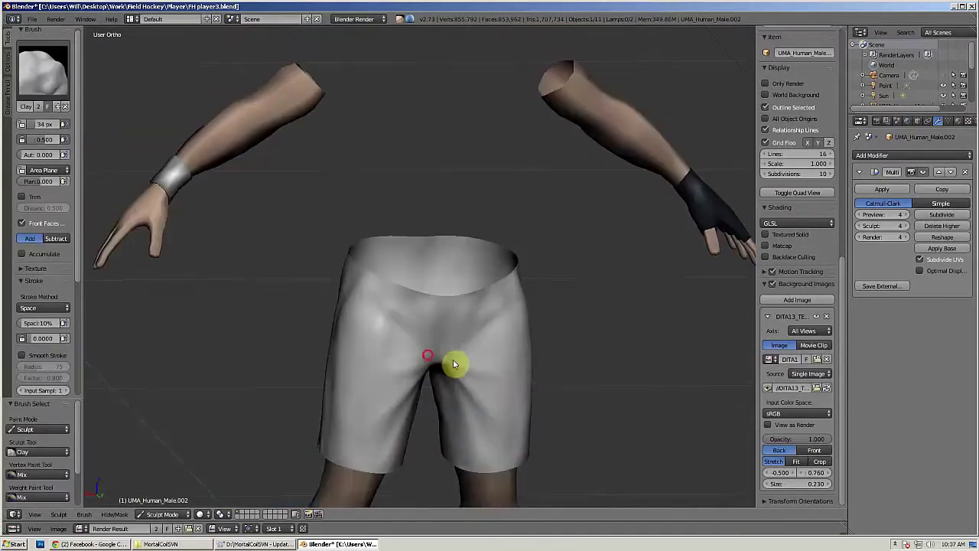
{"action": "middle_click_drag", "start_coordinate": [513, 375], "coordinate": [465, 320]}
{"action": "left_click_drag", "start_coordinate": [479, 308], "coordinate": [470, 323]}
{"action": "mouse_move", "coordinate": [471, 323]}
{"action": "middle_mouse_down"}
{"action": "mouse_move", "coordinate": [509, 344]}
{"action": "mouse_move", "coordinate": [465, 313]}
{"action": "mouse_move", "coordinate": [536, 331]}
{"action": "mouse_move", "coordinate": [475, 314]}
{"action": "middle_mouse_up"}
{"action": "key", "text": "f"}
{"action": "left_click", "coordinate": [492, 319]}
Step: Enable matcap shading in the viewport and choose the glossy purple matcap
{"action": "scroll", "coordinate": [538, 332], "scroll_direction": "down", "scroll_amount": 5}
{"action": "left_click", "coordinate": [769, 247]}
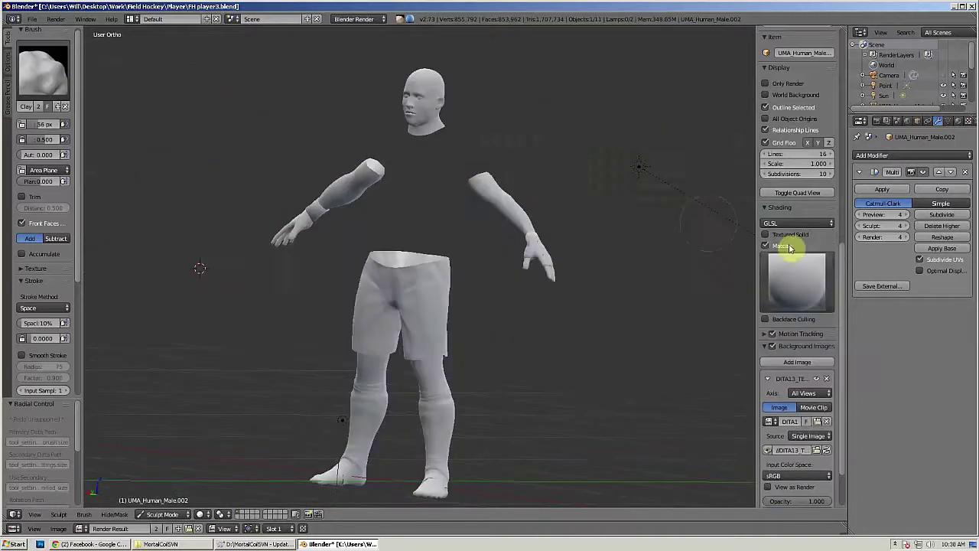
{"action": "left_click", "coordinate": [796, 280]}
{"action": "left_click", "coordinate": [612, 180]}
Step: Subdivide the shorts' Multires modifier to level 5 and set a 5 px SculptDraw brush to strength 1.000 with smooth stroke
{"action": "scroll", "coordinate": [433, 349], "scroll_direction": "up", "scroll_amount": 5}
{"action": "middle_click_drag", "start_coordinate": [366, 355], "coordinate": [498, 335]}
{"action": "key", "text": "ctrl+KP_1"}
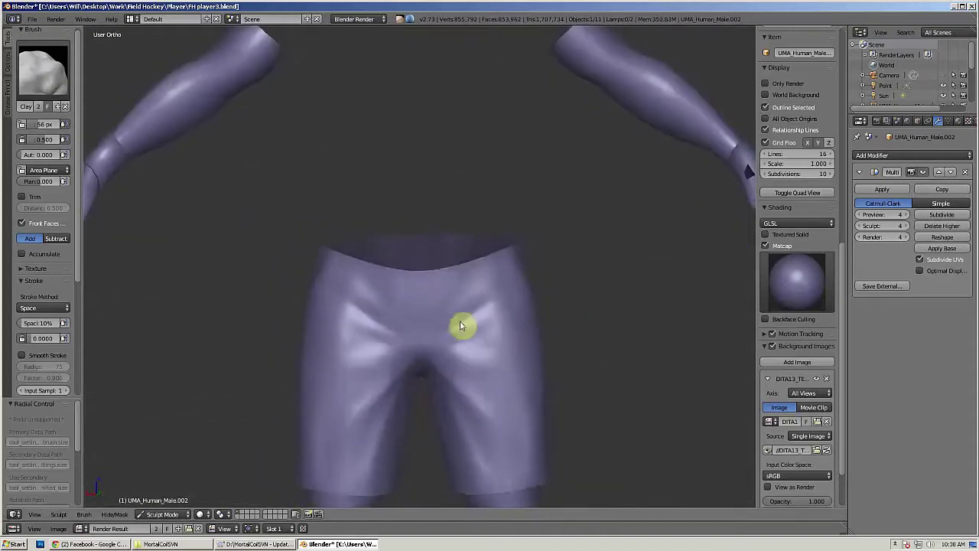
{"action": "scroll", "coordinate": [456, 284], "scroll_direction": "up", "scroll_amount": 2}
{"action": "scroll", "coordinate": [526, 323], "scroll_direction": "down", "scroll_amount": 2}
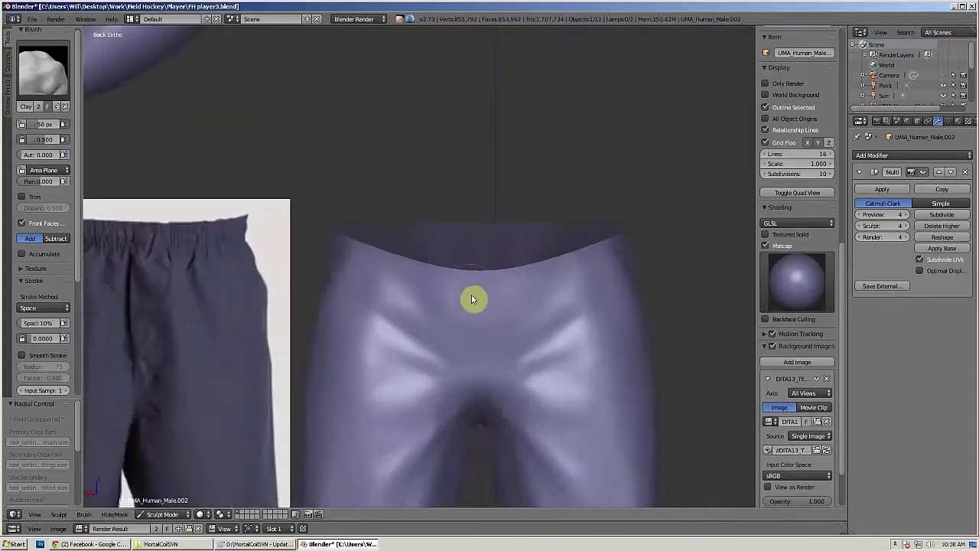
{"action": "scroll", "coordinate": [61, 157], "scroll_direction": "down", "scroll_amount": 5}
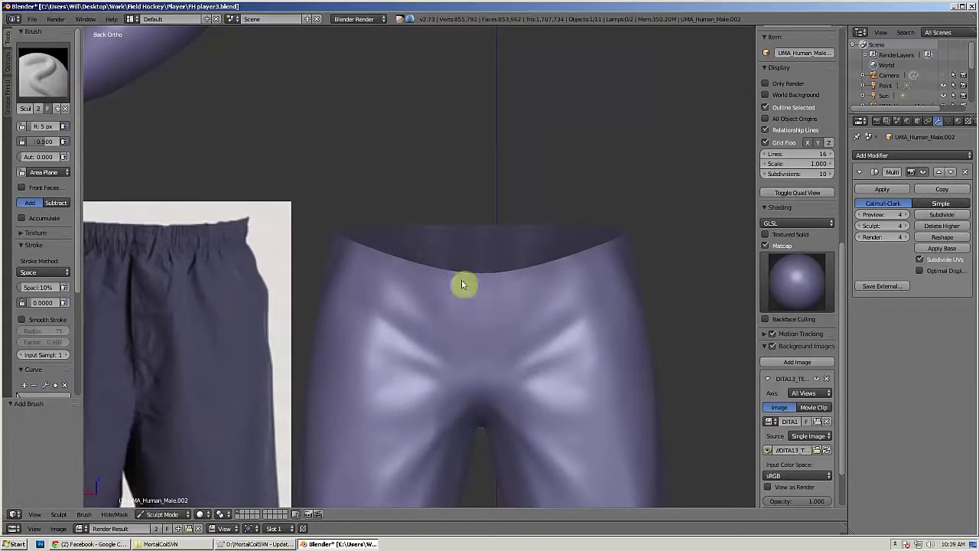
{"action": "left_click", "coordinate": [936, 217]}
{"action": "left_click", "coordinate": [44, 319]}
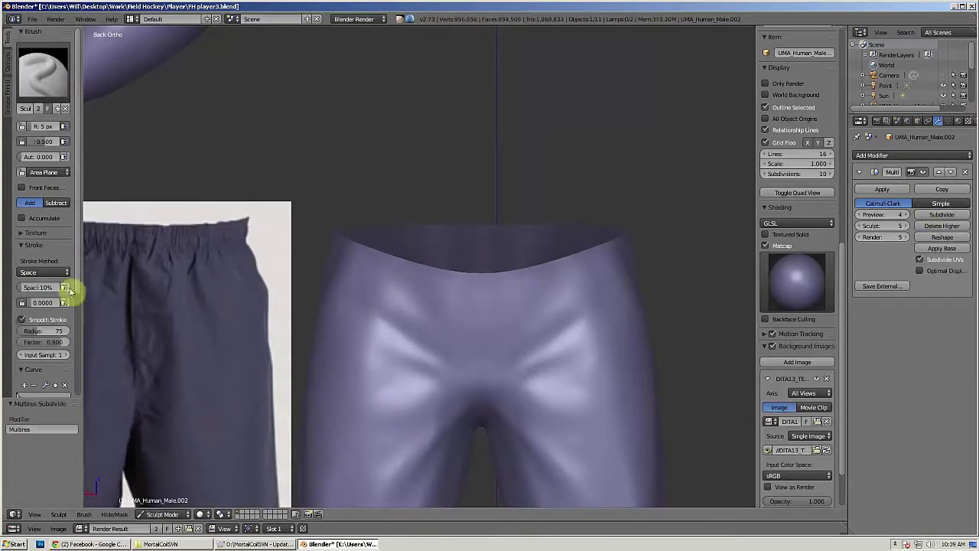
{"action": "key", "text": "bracketleft"}
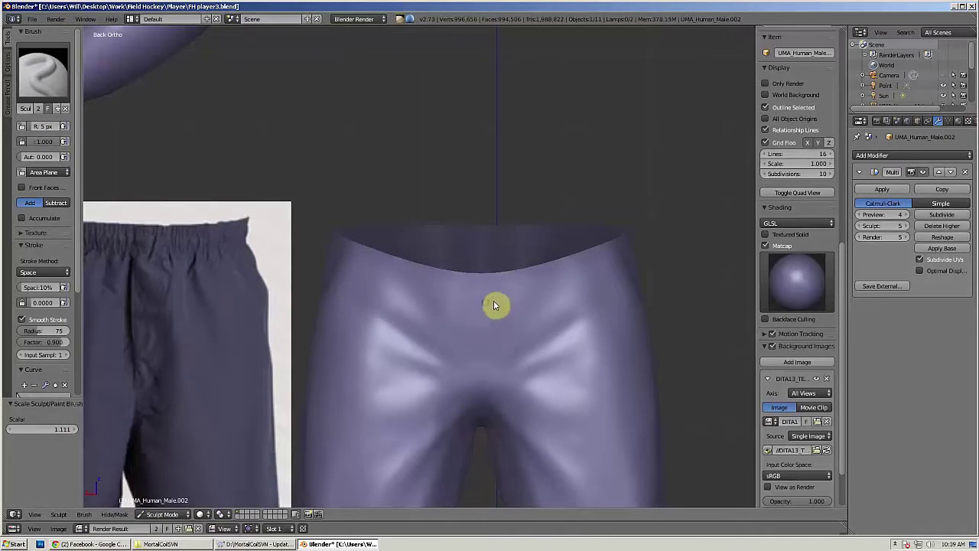
Step: Try to draw a waistband seam across the front of the shorts with the SculptDraw brush
{"action": "key", "text": "ctrl+z"}
{"action": "key", "text": "ctrl+z"}
{"action": "mouse_move", "coordinate": [480, 305]}
{"action": "left_mouse_down"}
{"action": "mouse_move", "coordinate": [533, 296]}
{"action": "mouse_move", "coordinate": [648, 246]}
{"action": "left_mouse_up"}
{"action": "middle_click_drag", "start_coordinate": [647, 245], "coordinate": [660, 238]}
{"action": "key", "text": "ctrl+z"}
Step: Enlarge the brush radius and build up a raised waistband around the shorts with the Clay Strips brush
{"action": "key", "text": "f"}
{"action": "left_click", "coordinate": [548, 280]}
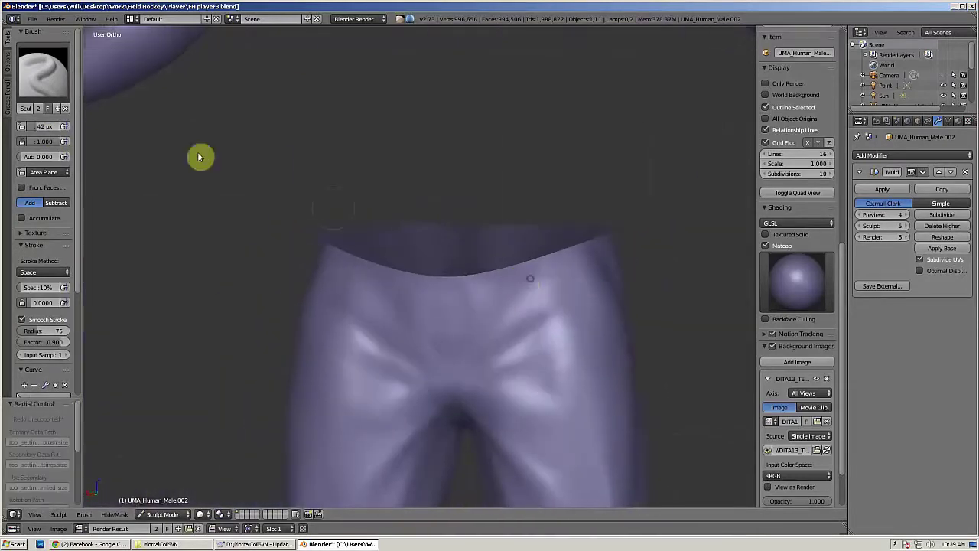
{"action": "left_click", "coordinate": [42, 73]}
{"action": "left_click", "coordinate": [157, 121]}
{"action": "left_click_drag", "start_coordinate": [598, 259], "coordinate": [527, 285]}
{"action": "middle_click_drag", "start_coordinate": [528, 285], "coordinate": [372, 308]}
{"action": "left_click_drag", "start_coordinate": [372, 308], "coordinate": [421, 284]}
{"action": "mouse_move", "coordinate": [421, 283]}
{"action": "middle_mouse_down"}
{"action": "mouse_move", "coordinate": [361, 277]}
{"action": "mouse_move", "coordinate": [542, 260]}
{"action": "mouse_move", "coordinate": [509, 212]}
{"action": "mouse_move", "coordinate": [384, 311]}
{"action": "middle_mouse_up"}
Step: Draw a thin seam along the lower edge of the waistband with a 5 px SculptDraw brush, continuing around the side
{"action": "left_click", "coordinate": [44, 83]}
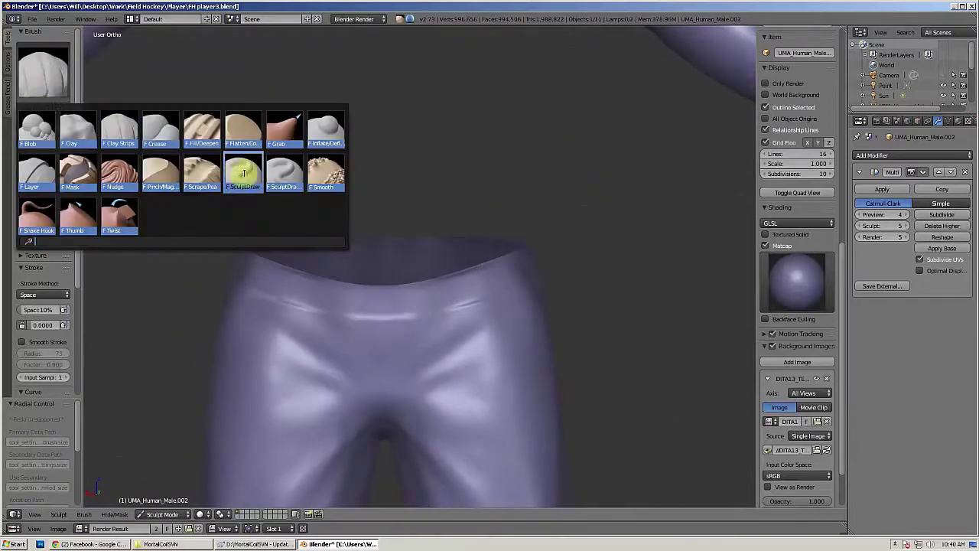
{"action": "left_click", "coordinate": [242, 173]}
{"action": "key", "text": "bracketleft"}
{"action": "key", "text": "bracketleft"}
{"action": "key", "text": "bracketleft"}
{"action": "key", "text": "bracketleft"}
{"action": "key", "text": "bracketleft"}
{"action": "mouse_move", "coordinate": [387, 317]}
{"action": "left_mouse_down"}
{"action": "mouse_move", "coordinate": [471, 308]}
{"action": "mouse_move", "coordinate": [536, 283]}
{"action": "left_mouse_up"}
{"action": "mouse_move", "coordinate": [536, 283]}
{"action": "middle_mouse_down"}
{"action": "mouse_move", "coordinate": [555, 272]}
{"action": "mouse_move", "coordinate": [311, 308]}
{"action": "middle_mouse_up"}
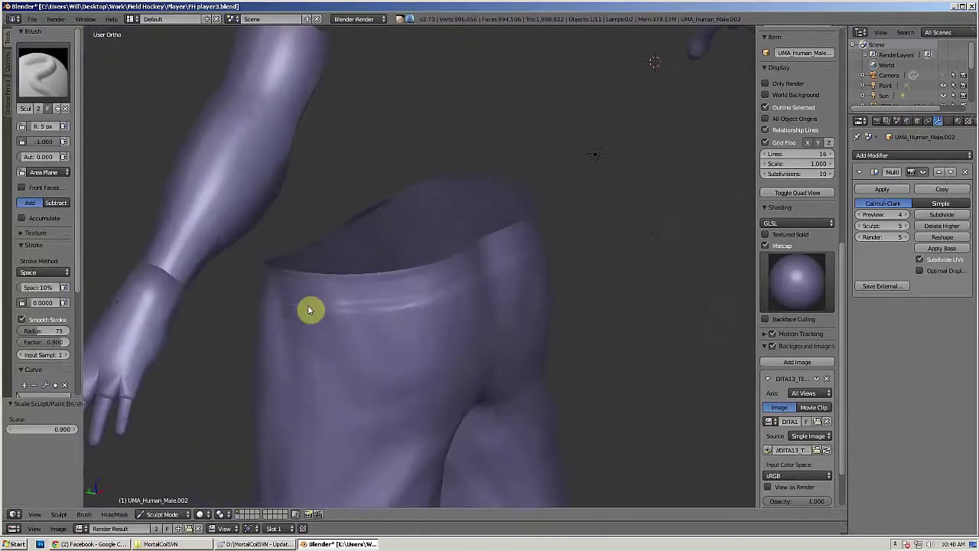
Step: Sharpen the waistband's lower seam around the shorts with a 21 px Pinch brush
{"action": "middle_click_drag", "start_coordinate": [525, 255], "coordinate": [431, 285]}
{"action": "key", "text": "p"}
{"action": "key", "text": "f"}
{"action": "left_click", "coordinate": [444, 286]}
{"action": "left_click_drag", "start_coordinate": [394, 322], "coordinate": [507, 306]}
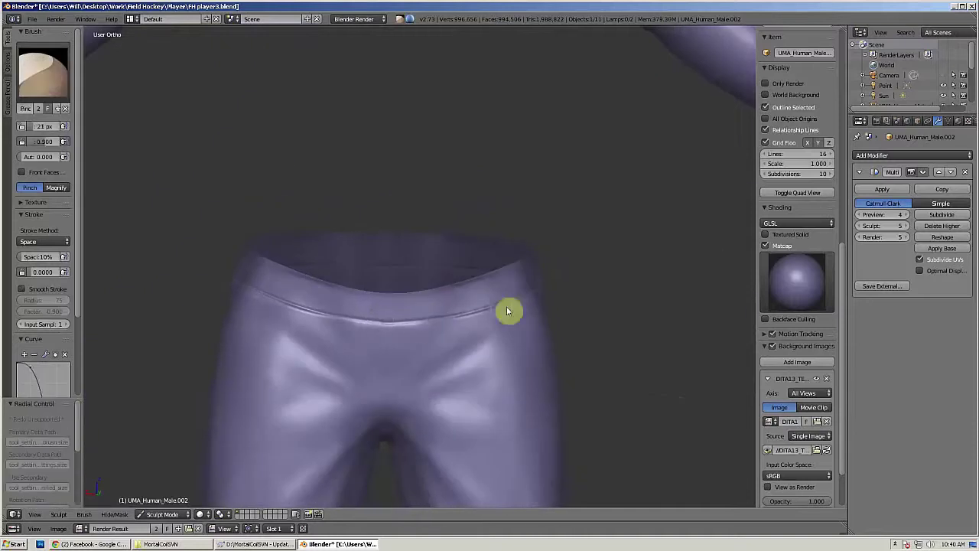
{"action": "middle_click_drag", "start_coordinate": [570, 248], "coordinate": [345, 321]}
{"action": "left_click_drag", "start_coordinate": [346, 321], "coordinate": [419, 303]}
{"action": "mouse_move", "coordinate": [420, 303]}
{"action": "middle_mouse_down"}
{"action": "mouse_move", "coordinate": [353, 349]}
{"action": "mouse_move", "coordinate": [485, 300]}
{"action": "middle_mouse_up"}
Step: Draw a fine seam line around the waistband's upper edge with a 3 px SculptDraw brush
{"action": "key", "text": "ctrl+KP_1"}
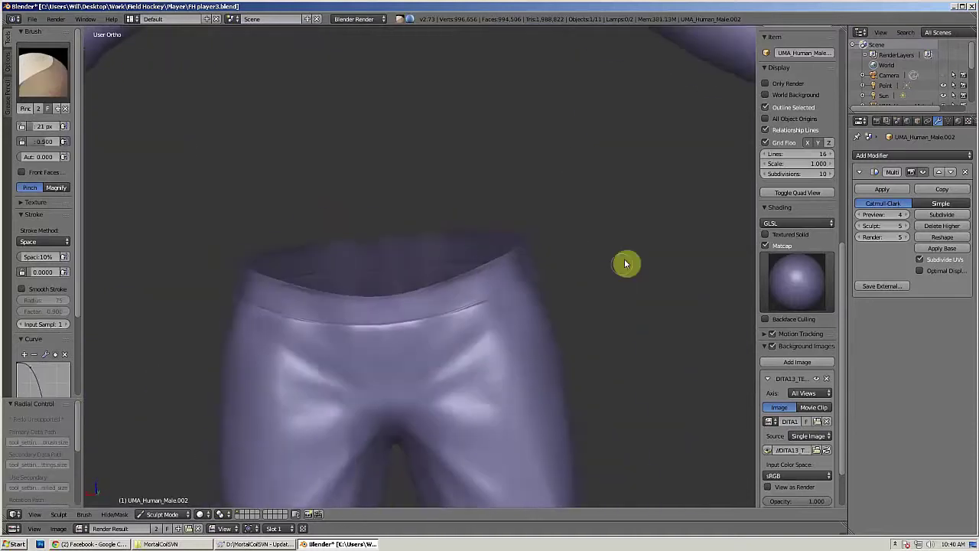
{"action": "middle_click_drag", "start_coordinate": [490, 220], "coordinate": [607, 250], "text": "shift"}
{"action": "left_click", "coordinate": [44, 83]}
{"action": "left_click", "coordinate": [242, 173]}
{"action": "key", "text": "bracketleft"}
{"action": "left_click_drag", "start_coordinate": [414, 299], "coordinate": [485, 322]}
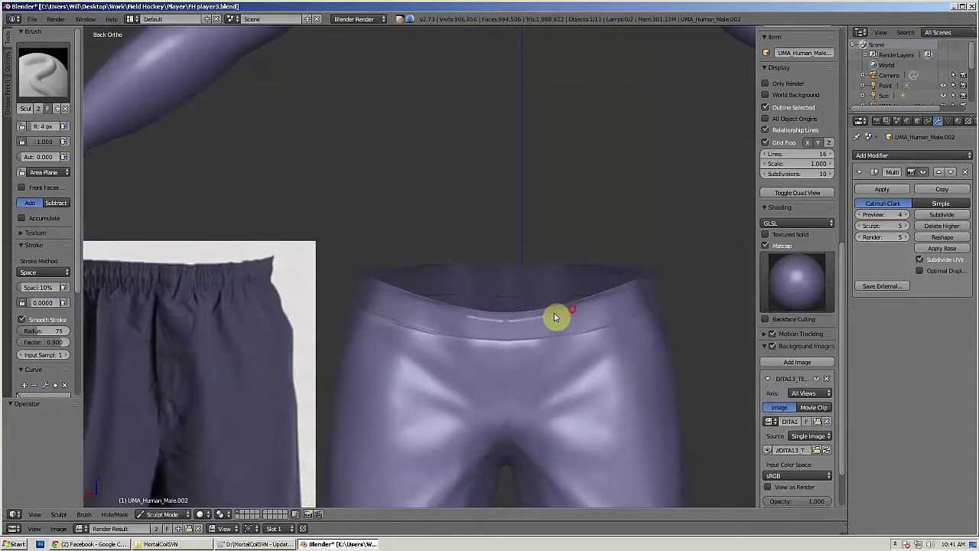
{"action": "key", "text": "ctrl+z"}
{"action": "middle_click_drag", "start_coordinate": [662, 279], "coordinate": [381, 318]}
{"action": "middle_click_drag", "start_coordinate": [465, 286], "coordinate": [274, 335]}
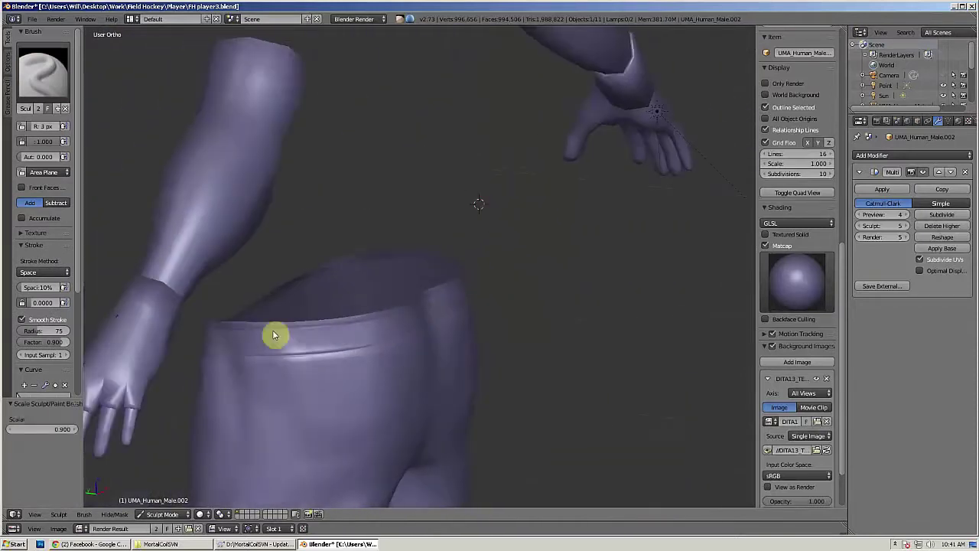
{"action": "middle_click_drag", "start_coordinate": [394, 316], "coordinate": [475, 329]}
{"action": "left_click_drag", "start_coordinate": [413, 346], "coordinate": [511, 320]}
{"action": "mouse_move", "coordinate": [626, 271]}
{"action": "middle_mouse_down"}
{"action": "mouse_move", "coordinate": [536, 285]}
{"action": "mouse_move", "coordinate": [526, 270]}
{"action": "middle_mouse_up"}
{"action": "key", "text": "ctrl+KP_1"}
Step: Swell the rim along the waistband's upper edge with an 18 px Inflate brush
{"action": "key", "text": "i"}
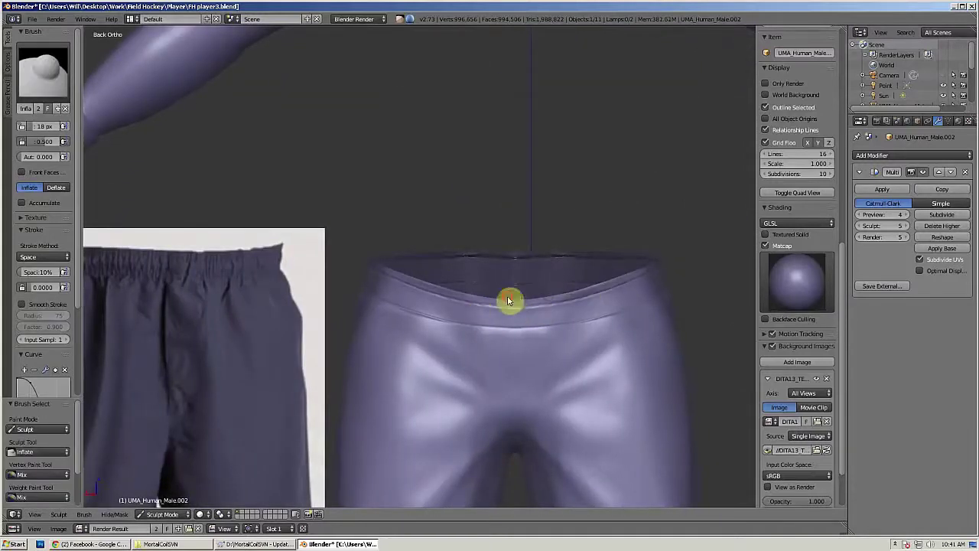
{"action": "middle_click_drag", "start_coordinate": [641, 318], "coordinate": [353, 310]}
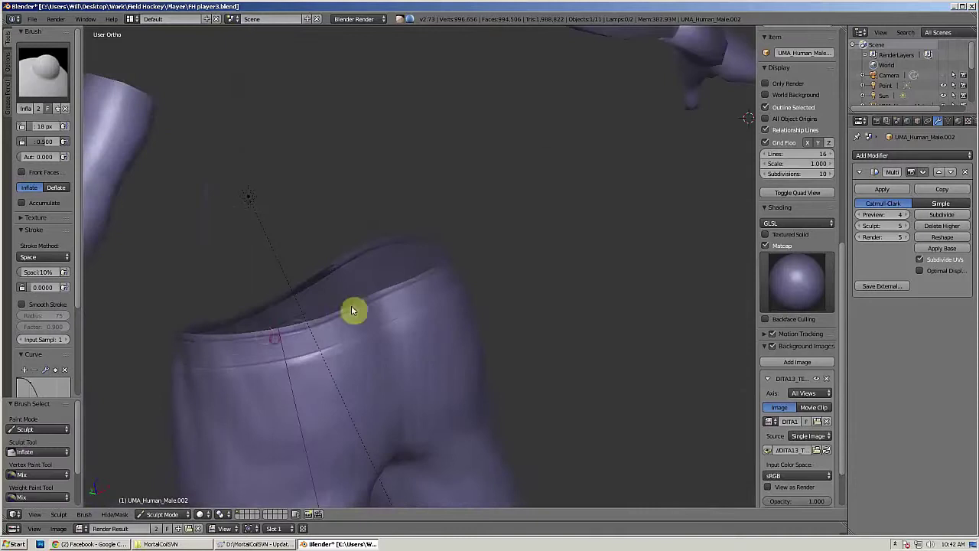
{"action": "left_click_drag", "start_coordinate": [424, 306], "coordinate": [454, 176]}
{"action": "scroll", "coordinate": [423, 319], "scroll_direction": "down", "scroll_amount": 6}
{"action": "key", "text": "ctrl+KP_1"}
{"action": "scroll", "coordinate": [424, 319], "scroll_direction": "up", "scroll_amount": 6}
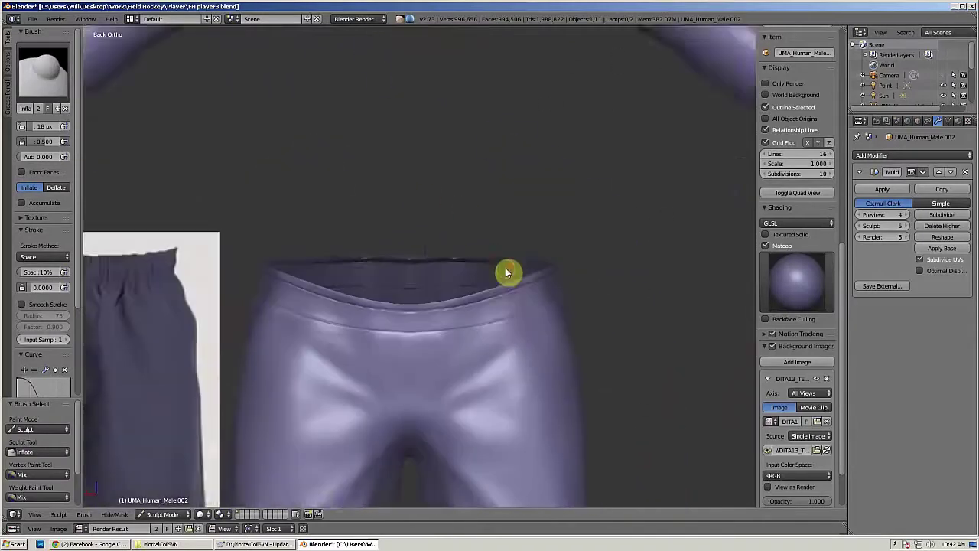
Step: Draw a U-shaped fly outline from the waistband to the crotch with a 4 px SculptDraw brush
{"action": "middle_click_drag", "start_coordinate": [507, 273], "coordinate": [637, 278], "text": "shift"}
{"action": "left_click", "coordinate": [42, 72]}
{"action": "left_click", "coordinate": [282, 169]}
{"action": "key", "text": "bracketleft"}
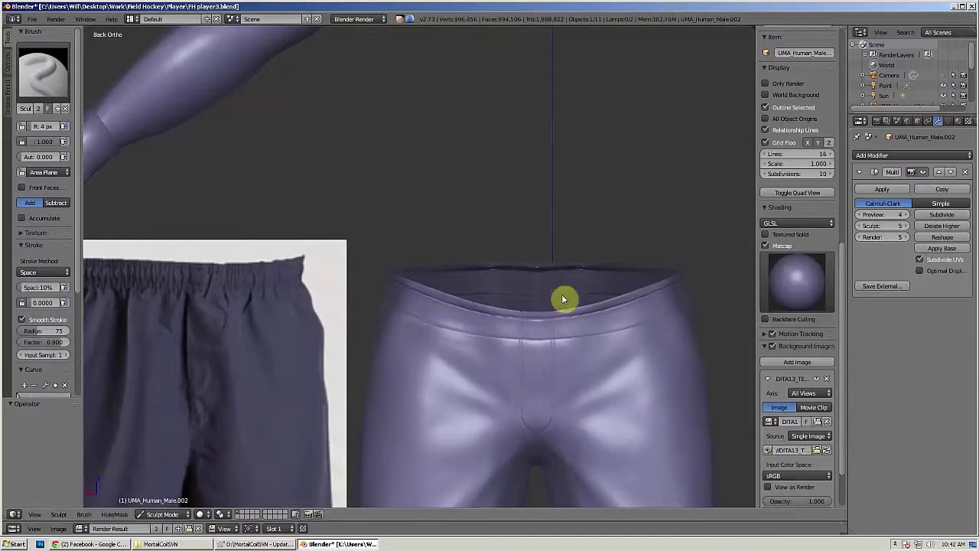
{"action": "key", "text": "bracketleft"}
Step: Sharpen the fly outline with a 10 px Pinch brush and refine it with the Inflate brush
{"action": "key", "text": "p"}
{"action": "key", "text": "f"}
{"action": "left_click", "coordinate": [553, 330]}
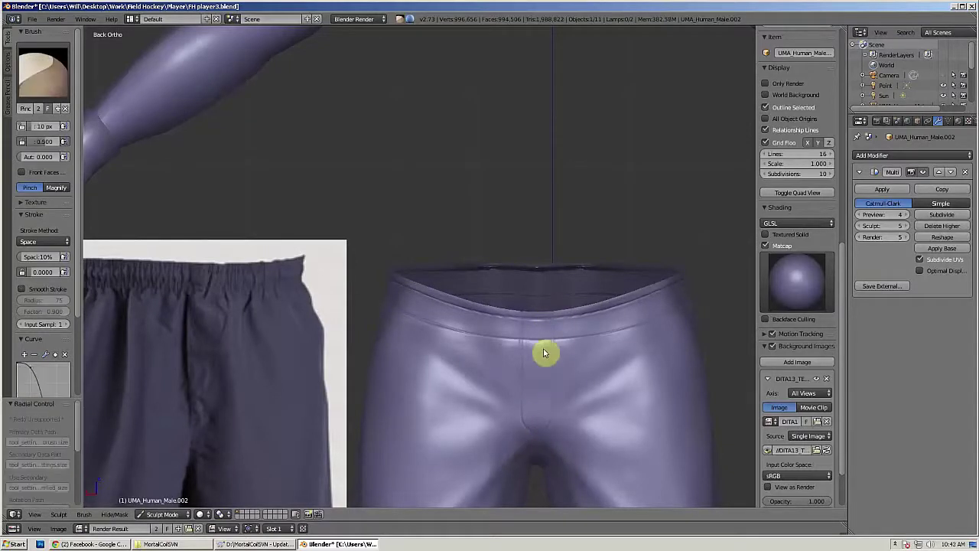
{"action": "key", "text": "i"}
{"action": "mouse_move", "coordinate": [549, 312]}
{"action": "middle_mouse_down"}
{"action": "mouse_move", "coordinate": [549, 340]}
{"action": "mouse_move", "coordinate": [436, 265]}
{"action": "middle_mouse_up"}
Step: Continue the fly seam under the crotch and draw a centre-back seam up to the waistband with a 4 px SculptDraw brush
{"action": "key", "text": "x"}
{"action": "middle_click_drag", "start_coordinate": [522, 369], "coordinate": [471, 334]}
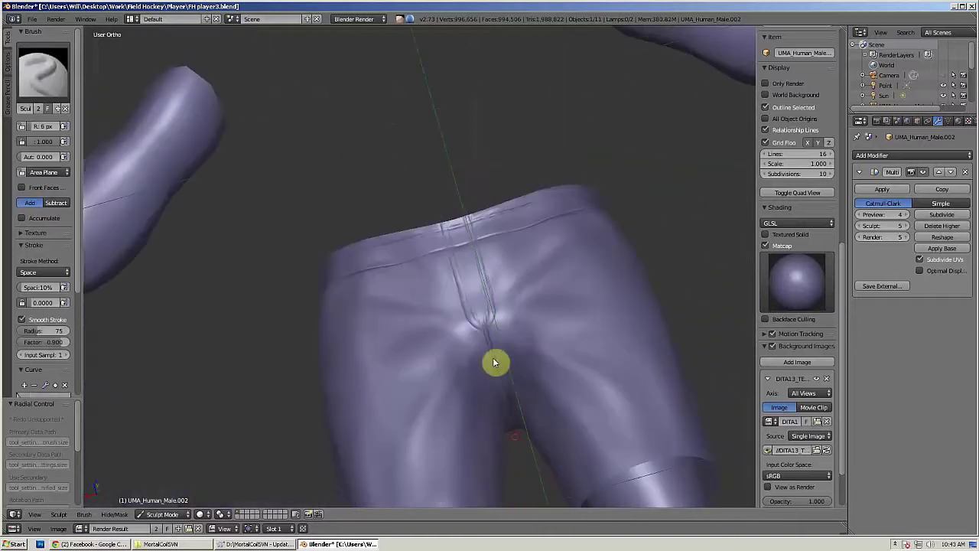
{"action": "middle_click_drag", "start_coordinate": [531, 407], "coordinate": [412, 401]}
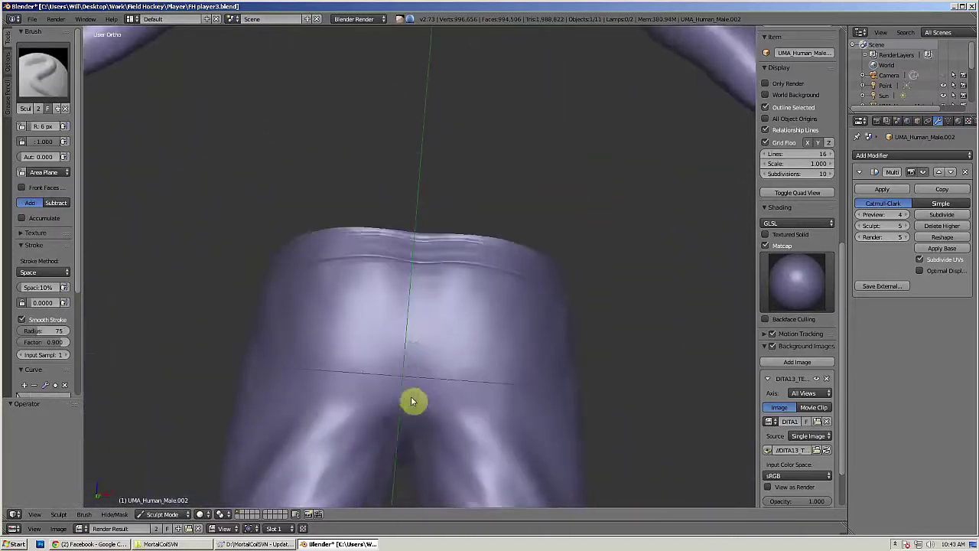
{"action": "mouse_move", "coordinate": [414, 334]}
{"action": "left_mouse_down"}
{"action": "mouse_move", "coordinate": [420, 255]}
{"action": "mouse_move", "coordinate": [409, 402]}
{"action": "left_mouse_up"}
{"action": "middle_click_drag", "start_coordinate": [407, 440], "coordinate": [425, 403]}
{"action": "key", "text": "ctrl+z"}
{"action": "key", "text": "bracketleft"}
{"action": "key", "text": "bracketleft"}
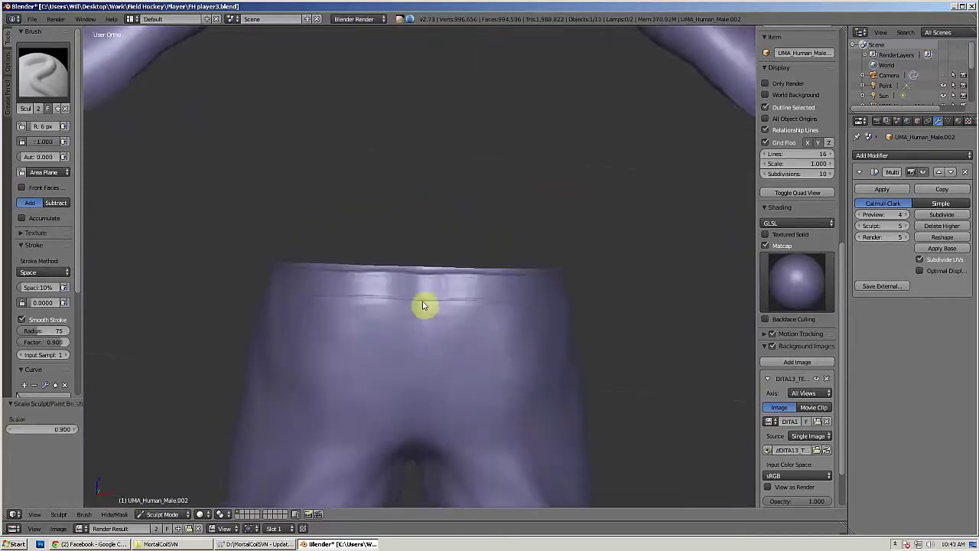
{"action": "left_click_drag", "start_coordinate": [417, 477], "coordinate": [419, 471]}
{"action": "middle_click_drag", "start_coordinate": [419, 463], "coordinate": [427, 420]}
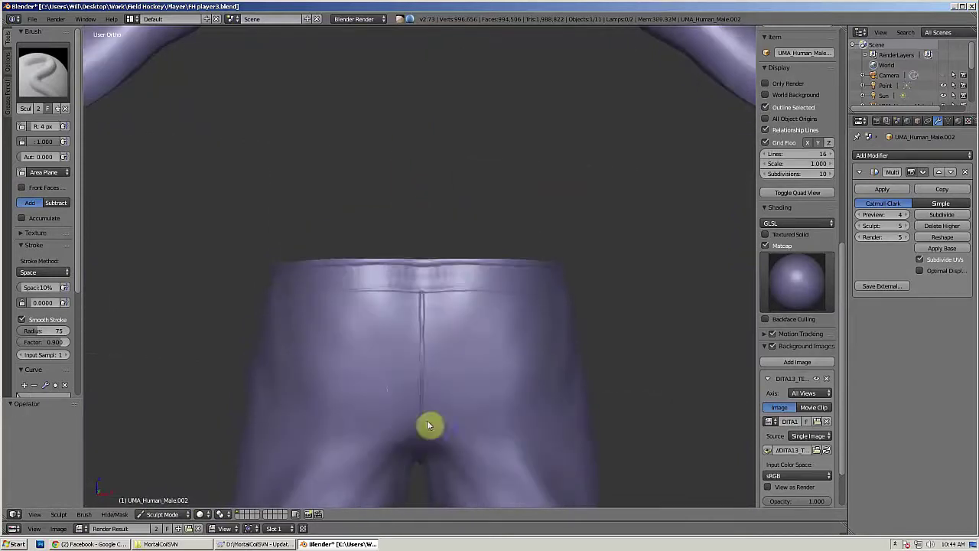
Step: Resize the Inflate brush and puff up the centre-back seam below the waistband
{"action": "key", "text": "i"}
{"action": "key", "text": "f"}
{"action": "left_click", "coordinate": [405, 385]}
{"action": "left_click_drag", "start_coordinate": [420, 294], "coordinate": [422, 366]}
{"action": "mouse_move", "coordinate": [424, 296]}
{"action": "middle_mouse_down"}
{"action": "mouse_move", "coordinate": [426, 420]}
{"action": "mouse_move", "coordinate": [459, 449]}
{"action": "mouse_move", "coordinate": [418, 346]}
{"action": "mouse_move", "coordinate": [443, 434]}
{"action": "middle_mouse_up"}
Step: Refine the cloth around the centre-back seam with 29 px Clay, Pinch and Inflate brushes
{"action": "key", "text": "c"}
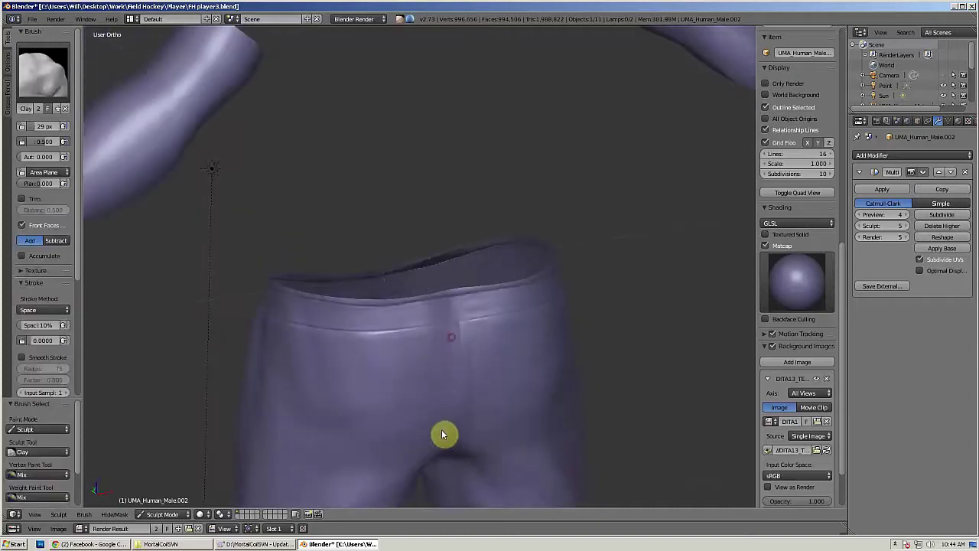
{"action": "mouse_move", "coordinate": [438, 373]}
{"action": "middle_mouse_down"}
{"action": "mouse_move", "coordinate": [408, 420]}
{"action": "mouse_move", "coordinate": [468, 298]}
{"action": "middle_mouse_up"}
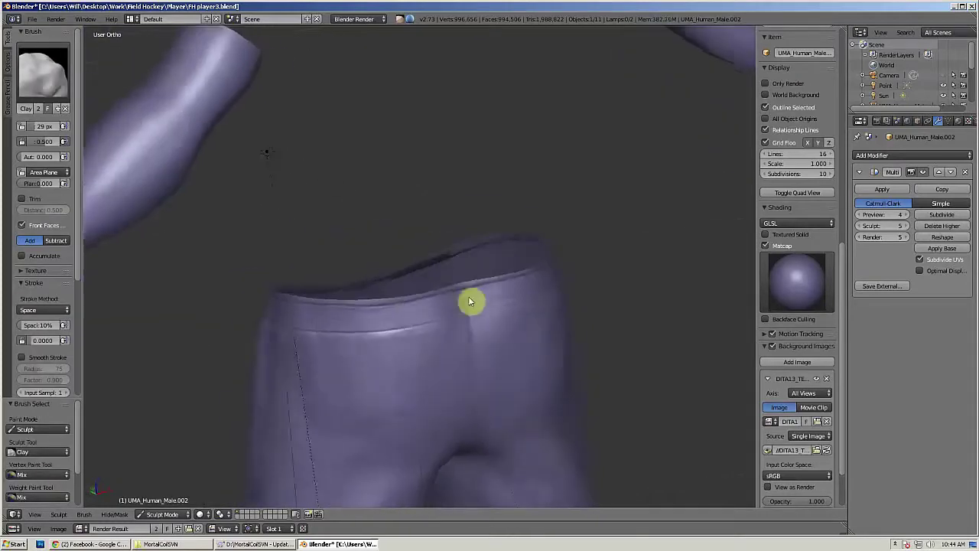
{"action": "key", "text": "p"}
{"action": "mouse_move", "coordinate": [468, 339]}
{"action": "middle_mouse_down"}
{"action": "mouse_move", "coordinate": [397, 320]}
{"action": "mouse_move", "coordinate": [354, 351]}
{"action": "middle_mouse_up"}
{"action": "scroll", "coordinate": [352, 354], "scroll_direction": "down", "scroll_amount": 7}
{"action": "scroll", "coordinate": [375, 340], "scroll_direction": "up", "scroll_amount": 2}
{"action": "middle_click_drag", "start_coordinate": [398, 318], "coordinate": [451, 312]}
{"action": "key", "text": "i"}
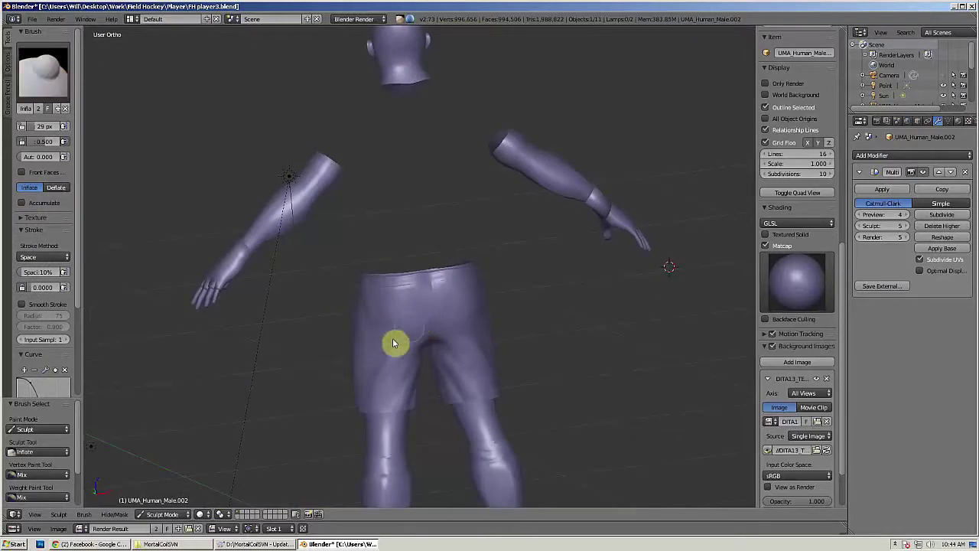
Step: Draw vertical elastic gathers along the front waistband out to the hips with an 8 px SculptDraw brush
{"action": "mouse_move", "coordinate": [394, 341]}
{"action": "middle_mouse_down"}
{"action": "mouse_move", "coordinate": [460, 310]}
{"action": "mouse_move", "coordinate": [505, 254]}
{"action": "middle_mouse_up"}
{"action": "key", "text": "ctrl+KP_1"}
{"action": "scroll", "coordinate": [487, 244], "scroll_direction": "up", "scroll_amount": 4}
{"action": "key", "text": "x"}
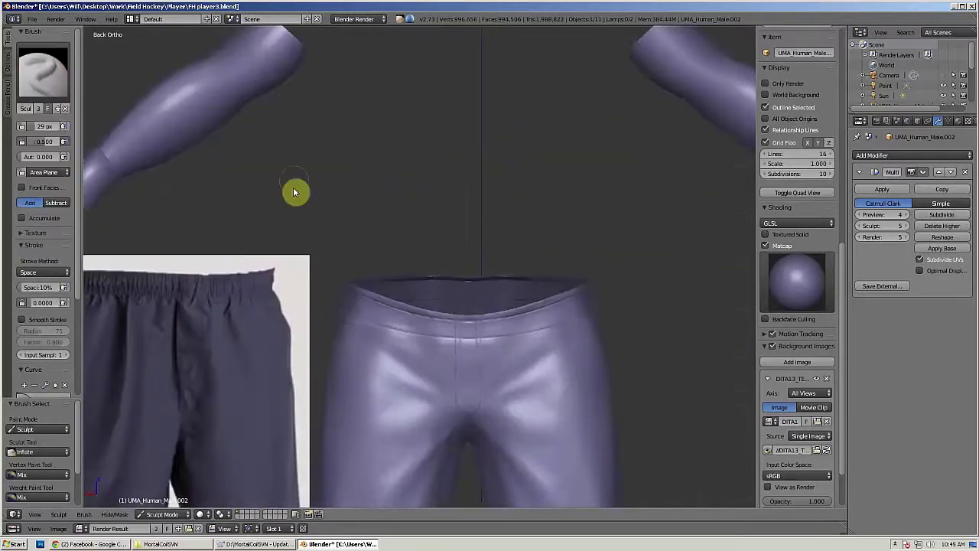
{"action": "key", "text": "bracketleft"}
{"action": "scroll", "coordinate": [514, 300], "scroll_direction": "up", "scroll_amount": 1}
{"action": "scroll", "coordinate": [512, 300], "scroll_direction": "up", "scroll_amount": 1}
{"action": "mouse_move", "coordinate": [498, 309]}
{"action": "middle_mouse_down", "text": "shift"}
{"action": "mouse_move", "coordinate": [616, 274]}
{"action": "mouse_move", "coordinate": [544, 272]}
{"action": "middle_mouse_up", "text": "shift"}
{"action": "key", "text": "bracketleft"}
{"action": "key", "text": "bracketleft"}
{"action": "key", "text": "bracketleft"}
{"action": "key", "text": "bracketleft"}
{"action": "key", "text": "bracketleft"}
{"action": "key", "text": "bracketleft"}
{"action": "key", "text": "bracketleft"}
{"action": "key", "text": "bracketleft"}
{"action": "key", "text": "bracketleft"}
{"action": "key", "text": "bracketleft"}
{"action": "left_click_drag", "start_coordinate": [556, 331], "coordinate": [558, 297]}
{"action": "key", "text": "Tab"}
{"action": "key", "text": "Tab"}
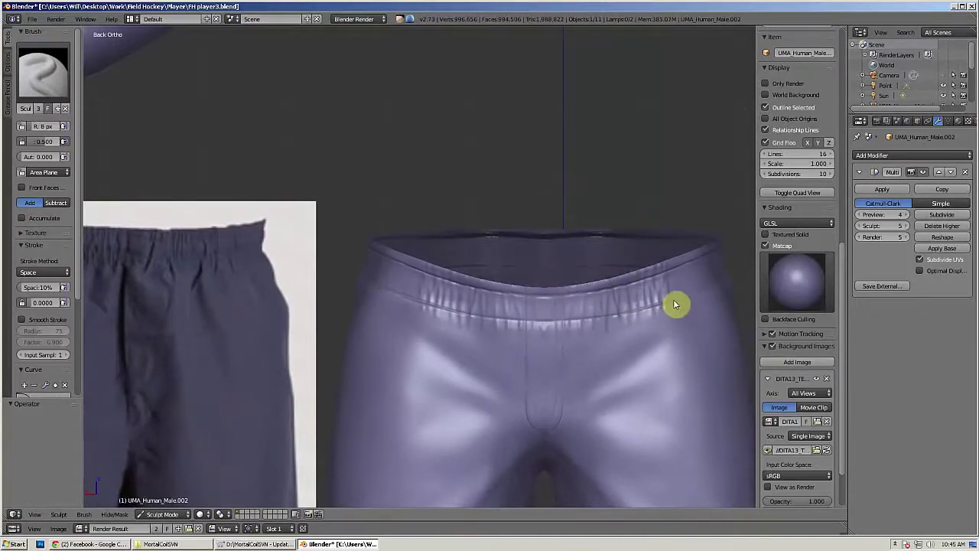
{"action": "middle_click_drag", "start_coordinate": [671, 257], "coordinate": [624, 326]}
{"action": "key", "text": "ctrl+KP_1"}
{"action": "middle_click_drag", "start_coordinate": [533, 276], "coordinate": [618, 230], "text": "shift"}
Step: Sculpt short folds running down from the front waistband with a 20 px SculptDraw brush and a 32 px Clay brush
{"action": "key", "text": "f"}
{"action": "left_click", "coordinate": [606, 247]}
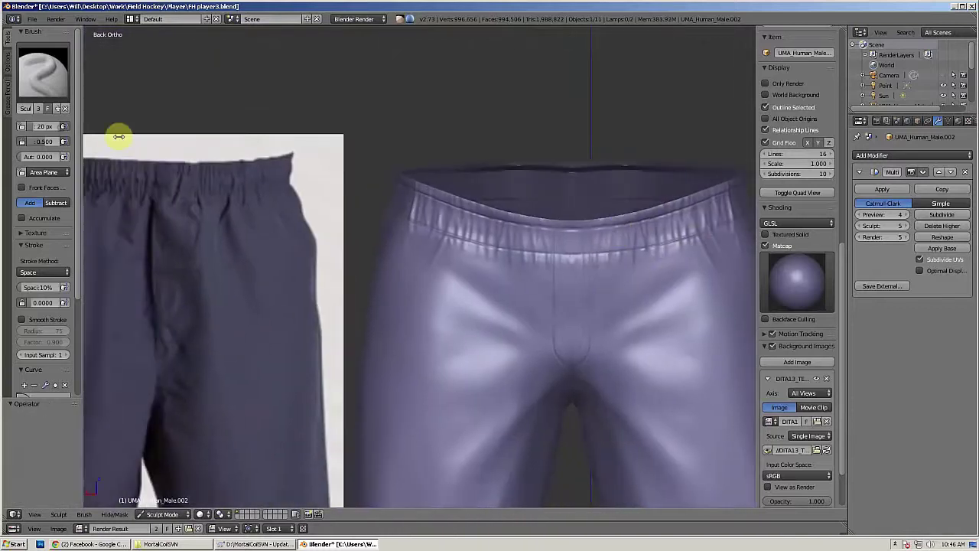
{"action": "key", "text": "c"}
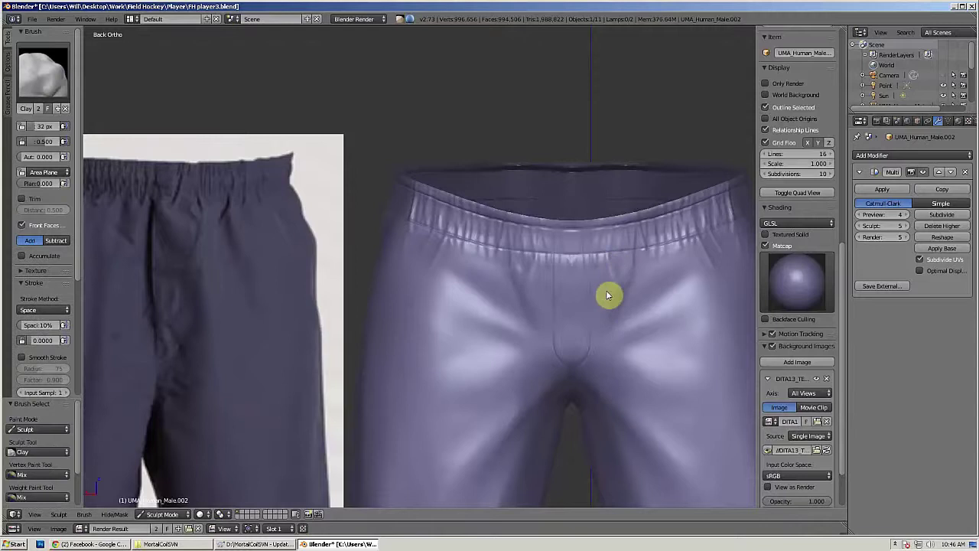
{"action": "left_click_drag", "start_coordinate": [642, 244], "coordinate": [639, 279]}
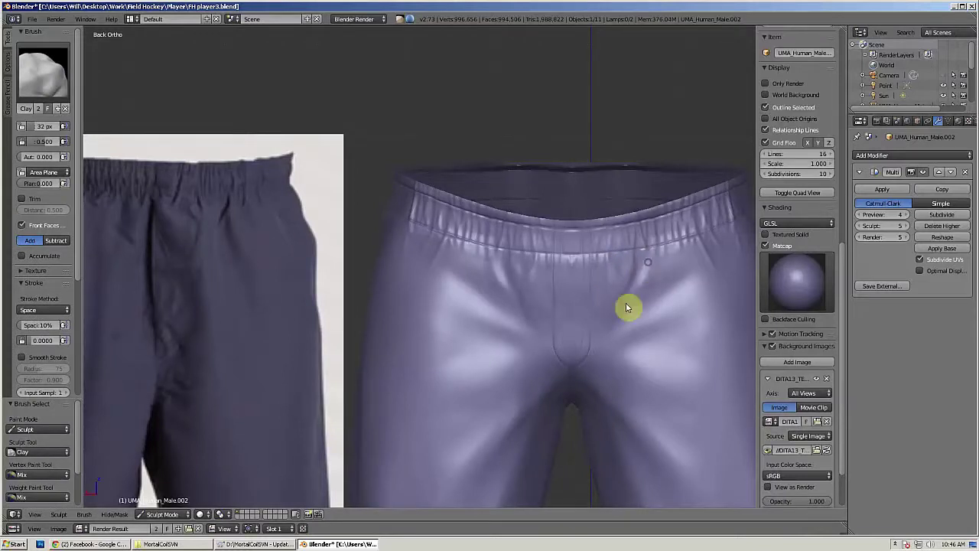
Step: Build up broader diagonal folds over the upper thighs with a 60 px Clay brush
{"action": "key", "text": "f"}
{"action": "left_click", "coordinate": [695, 325]}
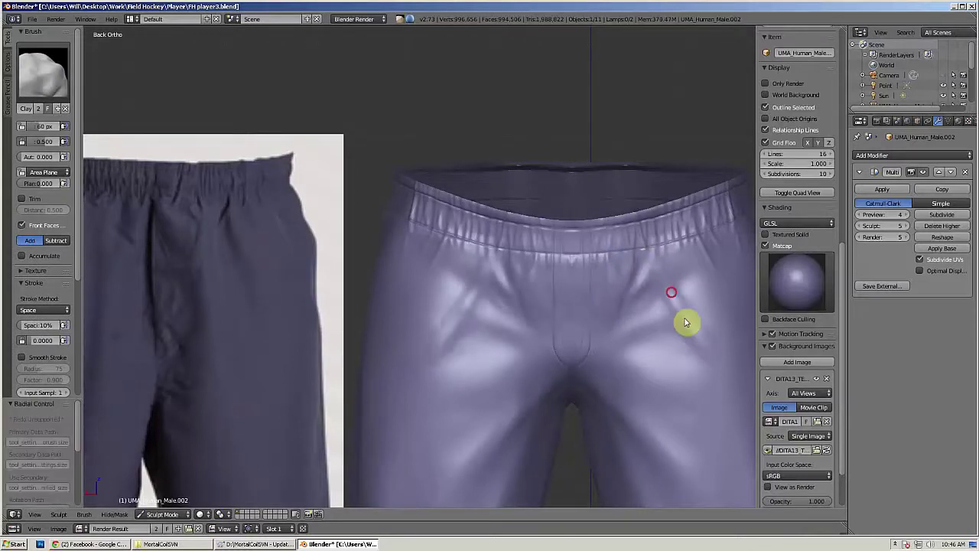
{"action": "left_click_drag", "start_coordinate": [698, 343], "coordinate": [680, 280]}
{"action": "middle_click_drag", "start_coordinate": [678, 259], "coordinate": [605, 265], "text": "shift"}
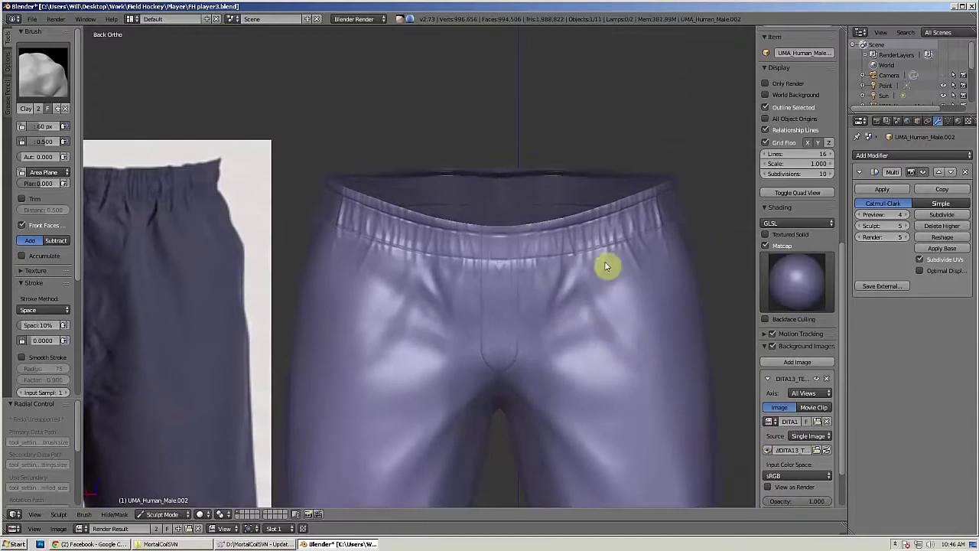
{"action": "left_click_drag", "start_coordinate": [615, 274], "coordinate": [636, 312]}
{"action": "middle_click_drag", "start_coordinate": [647, 305], "coordinate": [628, 280]}
{"action": "key", "text": "ctrl+KP_1"}
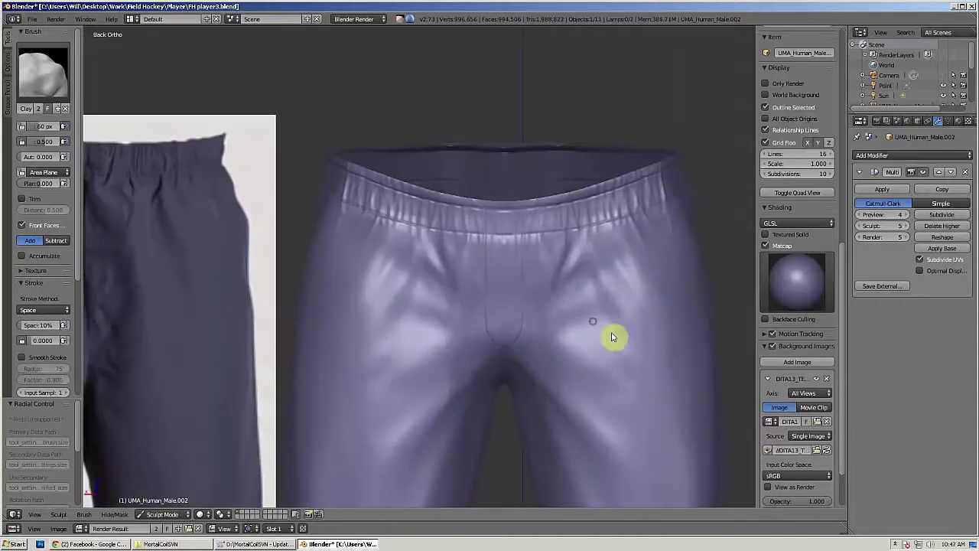
Step: Add more folds below the waistband toward the hips with a 49 px Clay brush
{"action": "middle_click_drag", "start_coordinate": [628, 361], "coordinate": [581, 404], "text": "shift"}
{"action": "left_click_drag", "start_coordinate": [586, 264], "coordinate": [604, 293]}
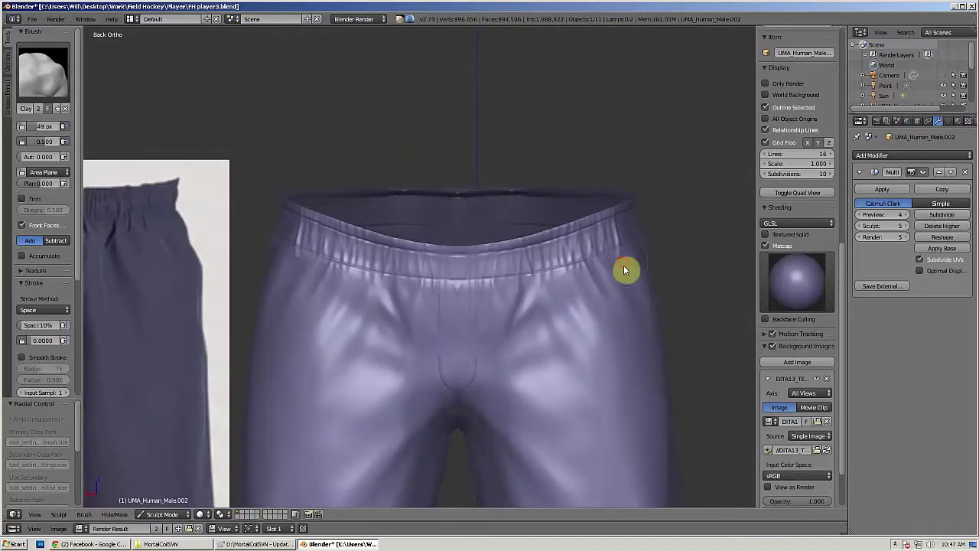
{"action": "middle_click_drag", "start_coordinate": [655, 335], "coordinate": [543, 328]}
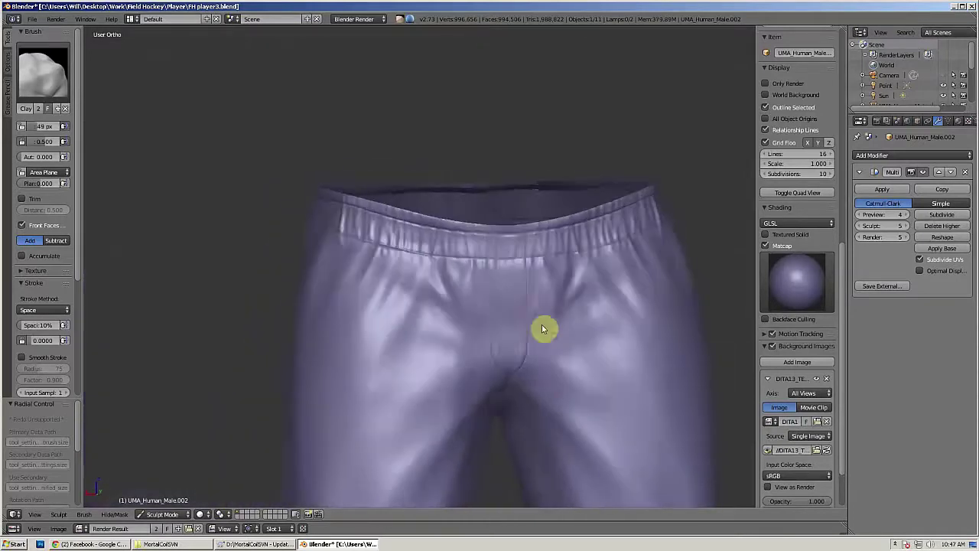
{"action": "key", "text": "ctrl+KP_1"}
Step: Sculpt small creases on and beside the fly with the Clay brush at 21 px and 37 px
{"action": "middle_click_drag", "start_coordinate": [501, 299], "coordinate": [631, 239], "text": "shift"}
{"action": "left_click_drag", "start_coordinate": [536, 313], "coordinate": [551, 319]}
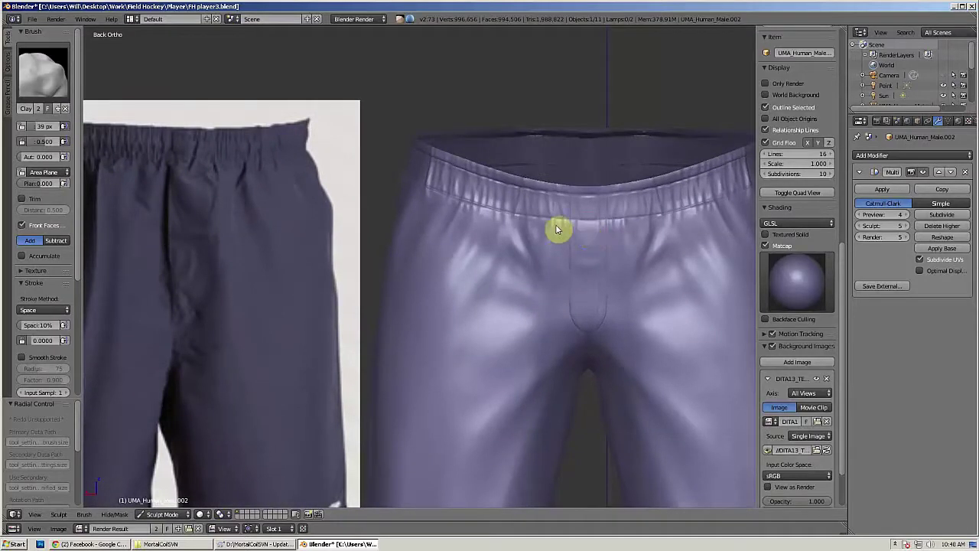
{"action": "key", "text": "bracketleft"}
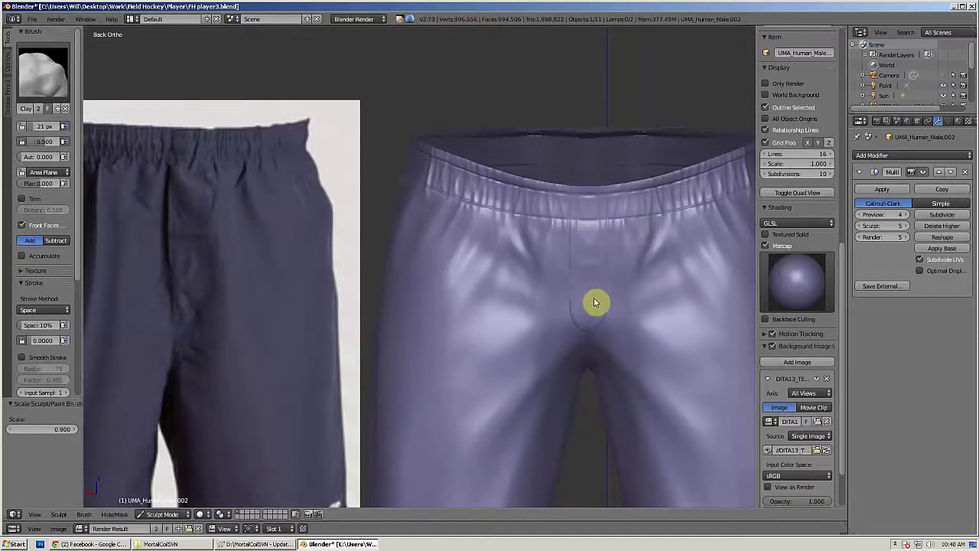
{"action": "mouse_move", "coordinate": [615, 260]}
{"action": "middle_mouse_down"}
{"action": "mouse_move", "coordinate": [531, 309]}
{"action": "mouse_move", "coordinate": [521, 279]}
{"action": "middle_mouse_up"}
{"action": "key", "text": "f"}
{"action": "left_click", "coordinate": [524, 269]}
{"action": "key", "text": "ctrl+KP_1"}
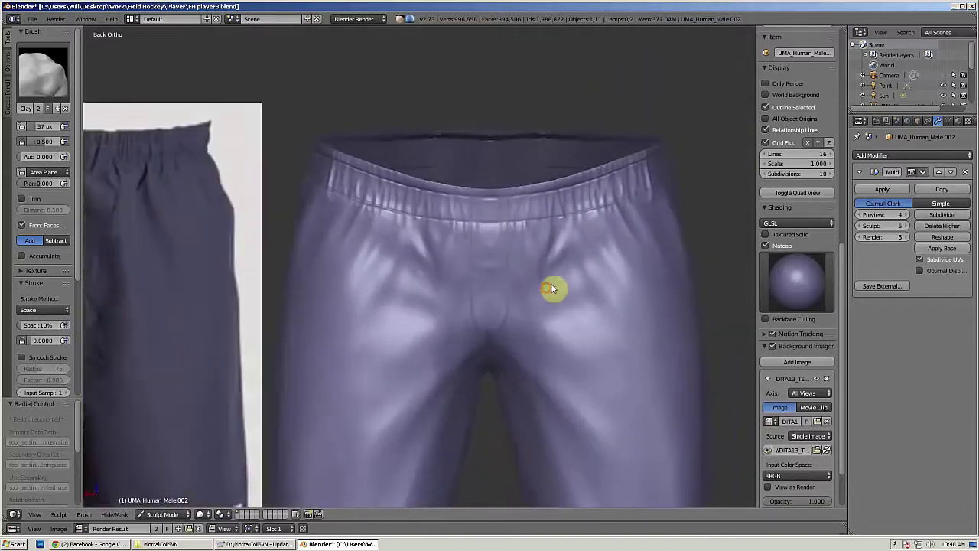
{"action": "mouse_move", "coordinate": [547, 356]}
{"action": "middle_mouse_down", "text": "shift"}
{"action": "mouse_move", "coordinate": [620, 312]}
{"action": "mouse_move", "coordinate": [548, 349]}
{"action": "middle_mouse_up", "text": "shift"}
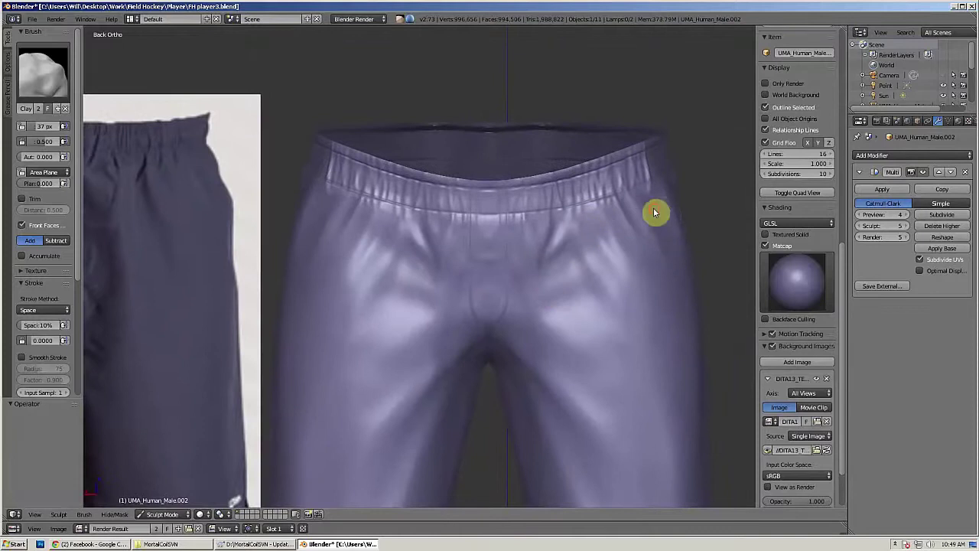
Step: Draw a side seam from waistband to hem and a slanted pocket line on the hip with a small SculptDraw brush
{"action": "mouse_move", "coordinate": [654, 212]}
{"action": "middle_mouse_down"}
{"action": "mouse_move", "coordinate": [616, 268]}
{"action": "mouse_move", "coordinate": [492, 222]}
{"action": "middle_mouse_up"}
{"action": "mouse_move", "coordinate": [509, 272]}
{"action": "middle_mouse_down"}
{"action": "mouse_move", "coordinate": [483, 263]}
{"action": "mouse_move", "coordinate": [372, 278]}
{"action": "mouse_move", "coordinate": [426, 295]}
{"action": "mouse_move", "coordinate": [551, 258]}
{"action": "mouse_move", "coordinate": [449, 223]}
{"action": "mouse_move", "coordinate": [428, 229]}
{"action": "mouse_move", "coordinate": [457, 266]}
{"action": "mouse_move", "coordinate": [452, 218]}
{"action": "middle_mouse_up"}
{"action": "key", "text": "x"}
{"action": "key", "text": "ctrl+KP_1"}
{"action": "key", "text": "bracketleft"}
{"action": "key", "text": "bracketleft"}
{"action": "key", "text": "bracketleft"}
{"action": "key", "text": "bracketleft"}
{"action": "key", "text": "bracketleft"}
{"action": "key", "text": "bracketleft"}
{"action": "key", "text": "bracketleft"}
{"action": "key", "text": "bracketleft"}
{"action": "left_click_drag", "start_coordinate": [417, 88], "coordinate": [433, 440]}
{"action": "left_click_drag", "start_coordinate": [429, 384], "coordinate": [416, 87]}
Step: Puff up the side seam and the slanted pocket edge with a 20 px Inflate brush
{"action": "scroll", "coordinate": [418, 92], "scroll_direction": "down", "scroll_amount": 2}
{"action": "mouse_move", "coordinate": [428, 107]}
{"action": "middle_mouse_down"}
{"action": "mouse_move", "coordinate": [521, 210]}
{"action": "mouse_move", "coordinate": [345, 280]}
{"action": "middle_mouse_up"}
{"action": "key", "text": "i"}
{"action": "key", "text": "f"}
{"action": "left_click", "coordinate": [471, 165]}
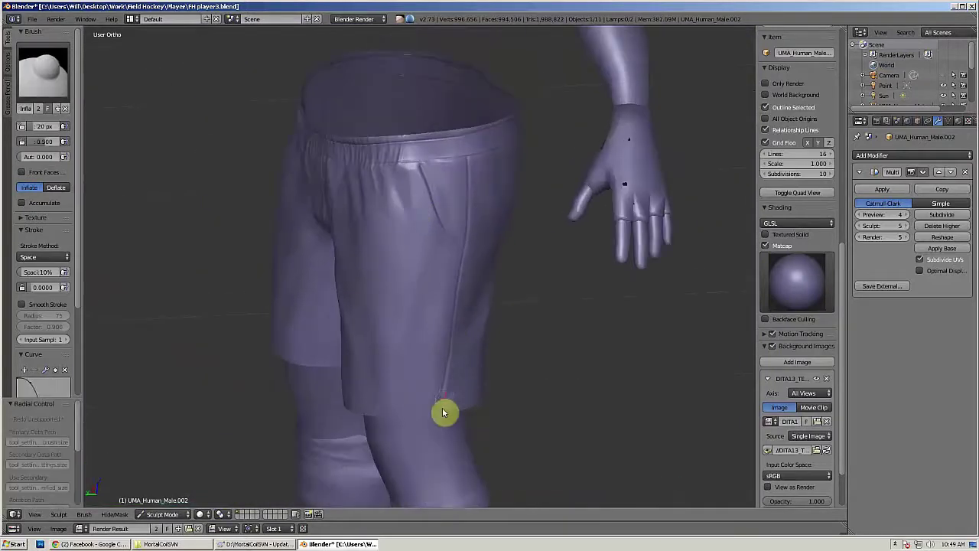
{"action": "scroll", "coordinate": [451, 208], "scroll_direction": "up", "scroll_amount": 2}
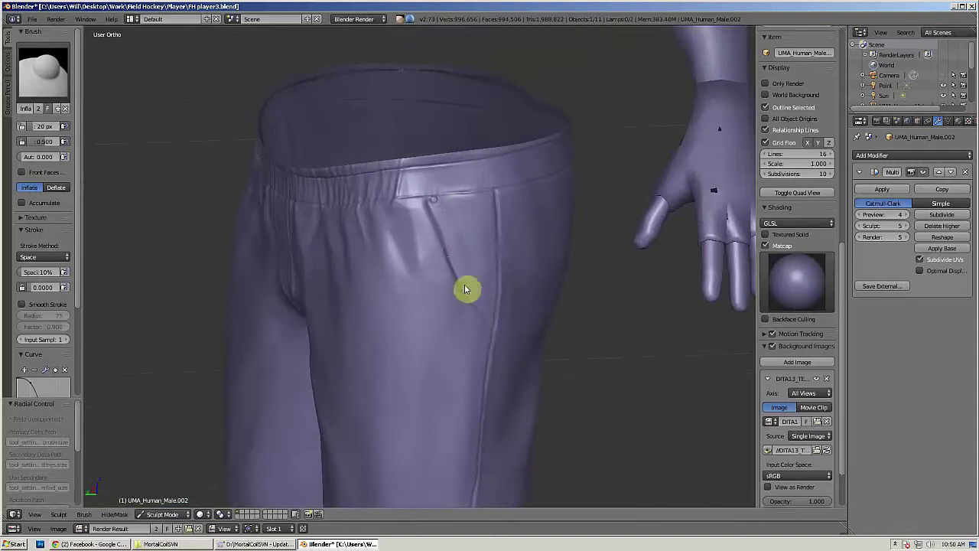
{"action": "left_click_drag", "start_coordinate": [465, 288], "coordinate": [475, 306]}
Step: Build up the cloth along the front of the pocket opening with a 20 px Clay Strips brush
{"action": "left_click", "coordinate": [44, 75]}
{"action": "left_click", "coordinate": [123, 133]}
{"action": "left_click_drag", "start_coordinate": [417, 218], "coordinate": [449, 304]}
{"action": "middle_click_drag", "start_coordinate": [449, 305], "coordinate": [526, 285]}
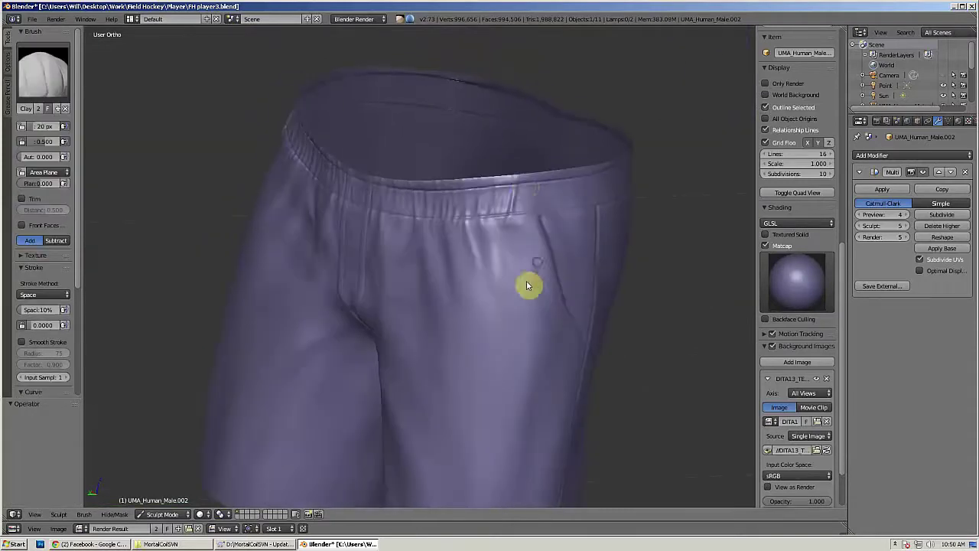
Step: Redraw the line of the slanted hip pocket with a 9 px SculptDraw brush at strength 1.000
{"action": "left_click", "coordinate": [44, 74]}
{"action": "left_click", "coordinate": [242, 181]}
{"action": "middle_click_drag", "start_coordinate": [525, 228], "coordinate": [428, 228]}
{"action": "left_click_drag", "start_coordinate": [427, 227], "coordinate": [442, 271]}
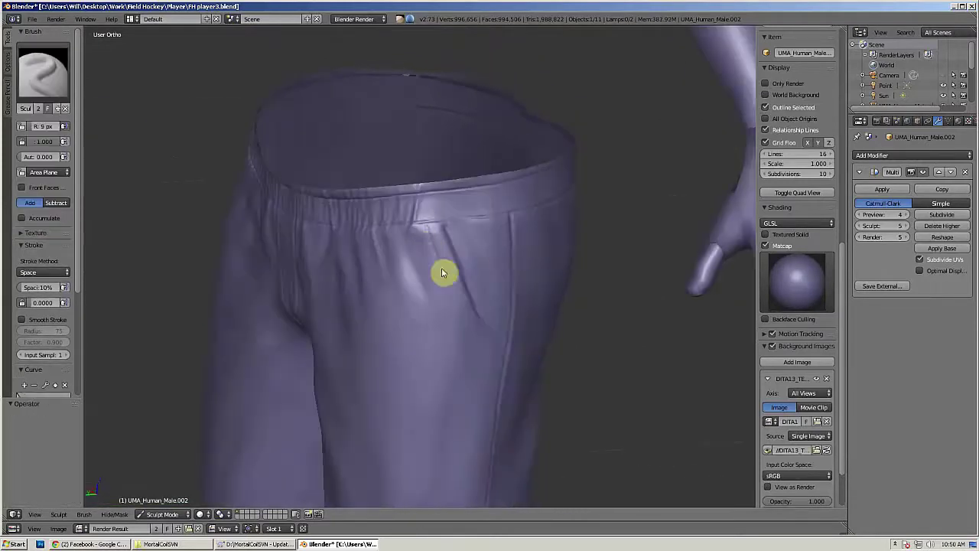
Step: Sharpen and deepen the slanted pocket line using Pinch and a 21 px SculptDraw brush
{"action": "mouse_move", "coordinate": [432, 246]}
{"action": "middle_mouse_down"}
{"action": "mouse_move", "coordinate": [459, 282]}
{"action": "mouse_move", "coordinate": [446, 265]}
{"action": "mouse_move", "coordinate": [519, 260]}
{"action": "mouse_move", "coordinate": [494, 282]}
{"action": "mouse_move", "coordinate": [429, 264]}
{"action": "middle_mouse_up"}
{"action": "key", "text": "p"}
{"action": "key", "text": "f"}
{"action": "left_click", "coordinate": [445, 263]}
{"action": "left_click", "coordinate": [43, 74]}
{"action": "left_click", "coordinate": [243, 176]}
{"action": "left_click_drag", "start_coordinate": [417, 216], "coordinate": [446, 312]}
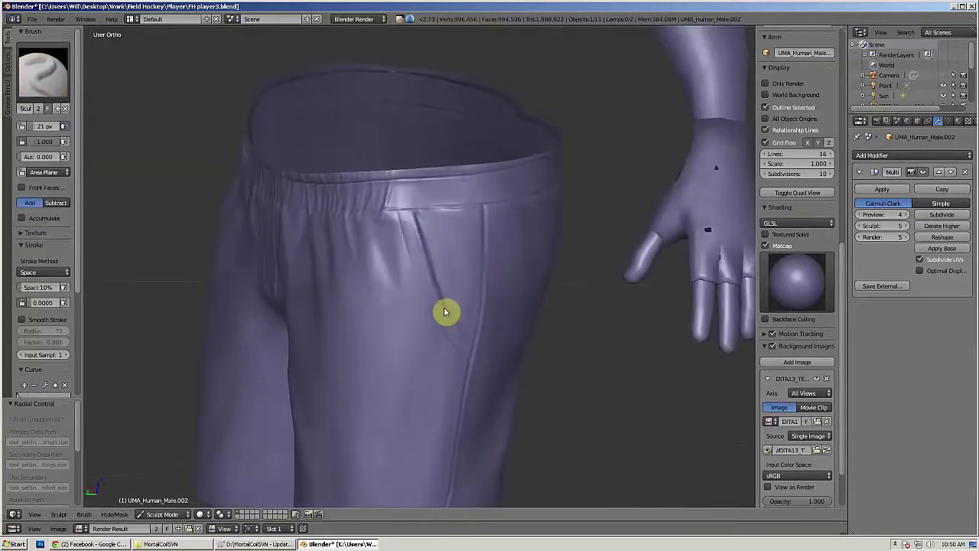
Step: Puff up the pocket edge and side seam with the Inflate brush at 28 px and 38 px, smoothing beside the lower seam
{"action": "mouse_move", "coordinate": [559, 253]}
{"action": "middle_mouse_down"}
{"action": "mouse_move", "coordinate": [503, 209]}
{"action": "mouse_move", "coordinate": [511, 243]}
{"action": "middle_mouse_up"}
{"action": "key", "text": "i"}
{"action": "middle_click_drag", "start_coordinate": [475, 366], "coordinate": [460, 335]}
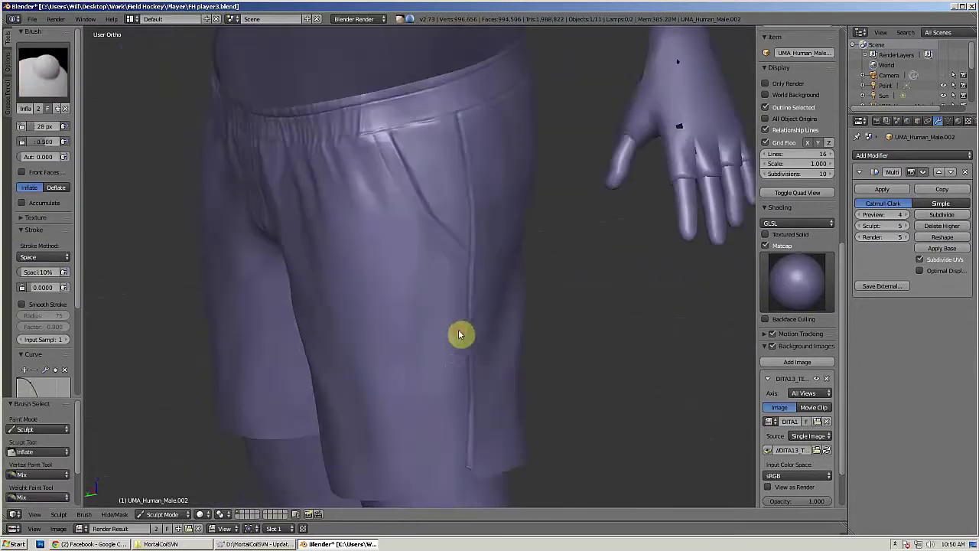
{"action": "key", "text": "f"}
{"action": "left_click", "coordinate": [474, 327]}
{"action": "left_click_drag", "start_coordinate": [444, 395], "coordinate": [429, 424], "text": "shift"}
{"action": "middle_click_drag", "start_coordinate": [476, 369], "coordinate": [443, 357]}
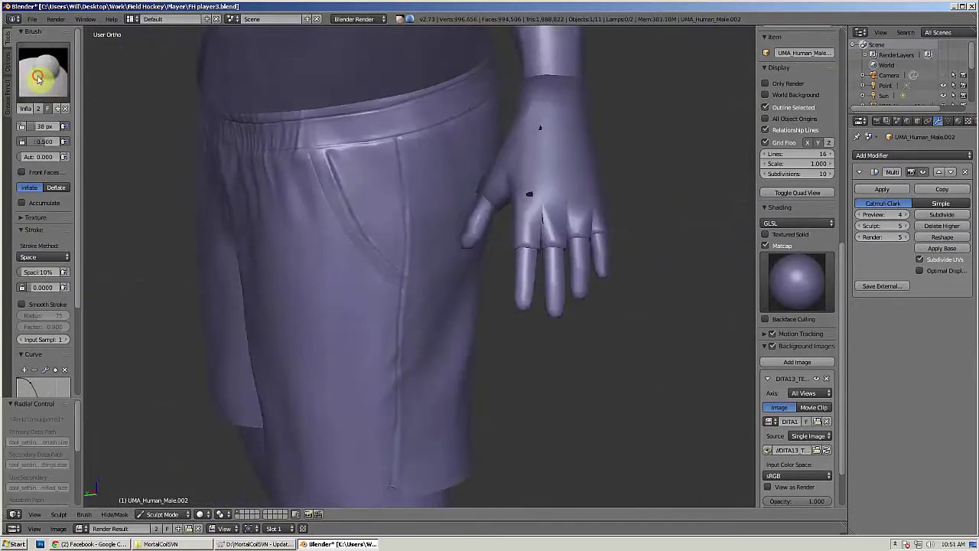
Step: Define the side seam near the hem with a 38 px SculptDraw brush and tighten it with Pinch
{"action": "left_click", "coordinate": [39, 77]}
{"action": "left_click", "coordinate": [243, 176]}
{"action": "middle_click_drag", "start_coordinate": [407, 415], "coordinate": [542, 374]}
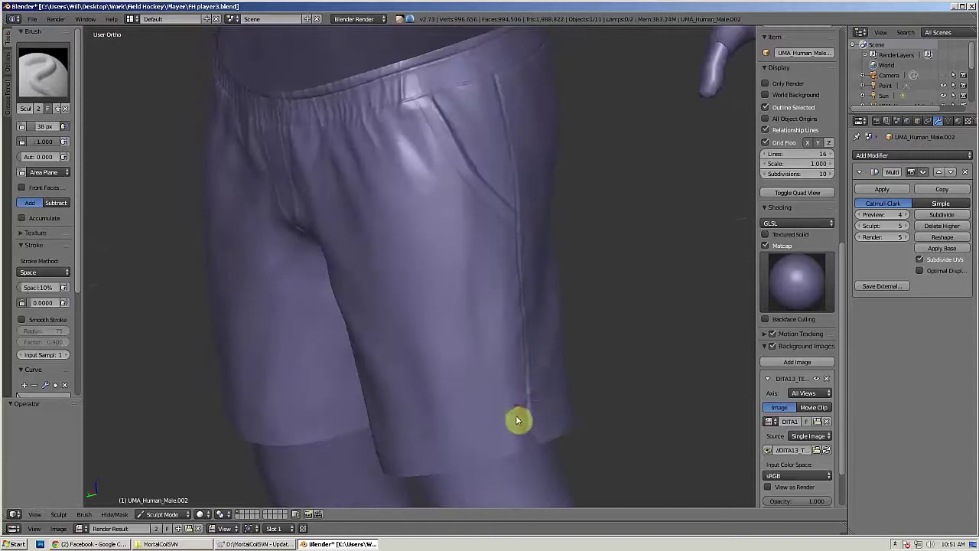
{"action": "mouse_move", "coordinate": [520, 414]}
{"action": "middle_mouse_down"}
{"action": "mouse_move", "coordinate": [544, 345]}
{"action": "mouse_move", "coordinate": [406, 371]}
{"action": "mouse_move", "coordinate": [486, 392]}
{"action": "mouse_move", "coordinate": [402, 344]}
{"action": "mouse_move", "coordinate": [240, 321]}
{"action": "middle_mouse_up"}
{"action": "key", "text": "p"}
{"action": "scroll", "coordinate": [402, 344], "scroll_direction": "down", "scroll_amount": 8}
{"action": "scroll", "coordinate": [240, 322], "scroll_direction": "up", "scroll_amount": 6}
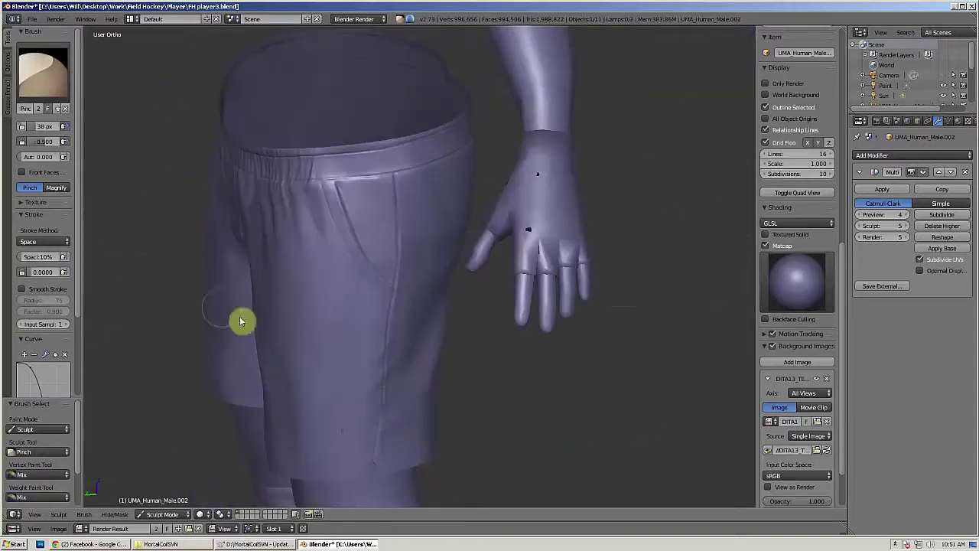
Step: Inflate the cloth along the lower side seam with a 38 px brush
{"action": "key", "text": "i"}
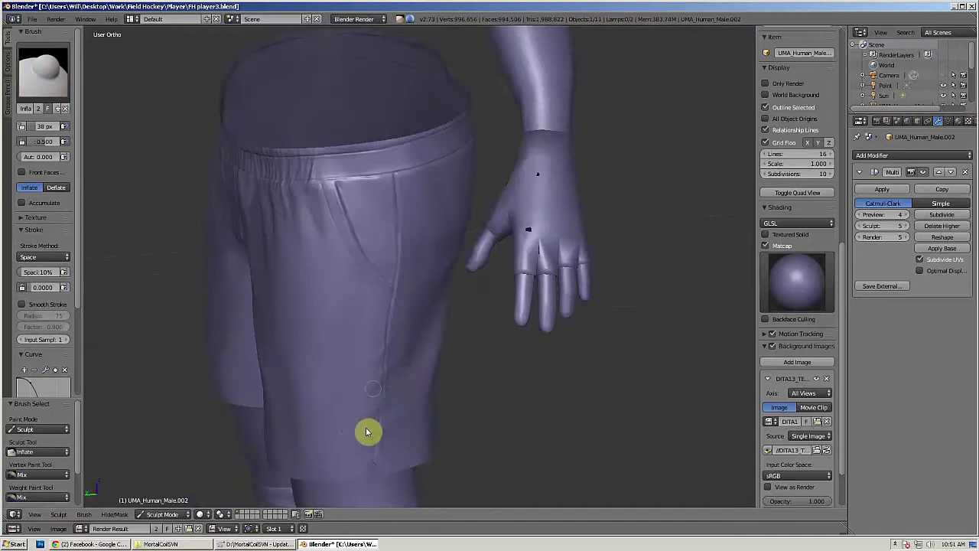
{"action": "middle_click_drag", "start_coordinate": [367, 433], "coordinate": [466, 424]}
{"action": "middle_click_drag", "start_coordinate": [433, 391], "coordinate": [390, 321]}
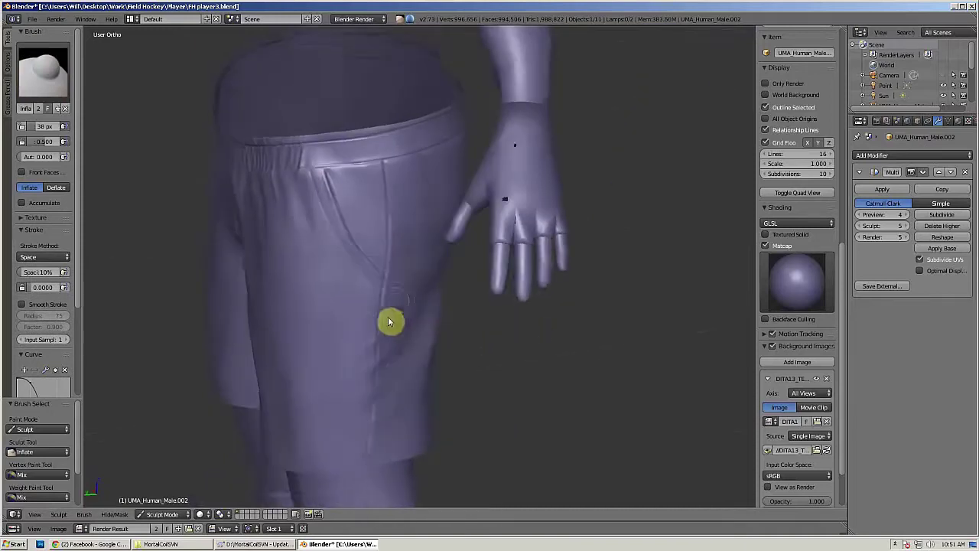
{"action": "middle_click_drag", "start_coordinate": [395, 446], "coordinate": [407, 478]}
Step: Inflate the pocket panel and the cloth beside the side seam with a 52 px brush
{"action": "key", "text": "f"}
{"action": "left_click", "coordinate": [413, 304]}
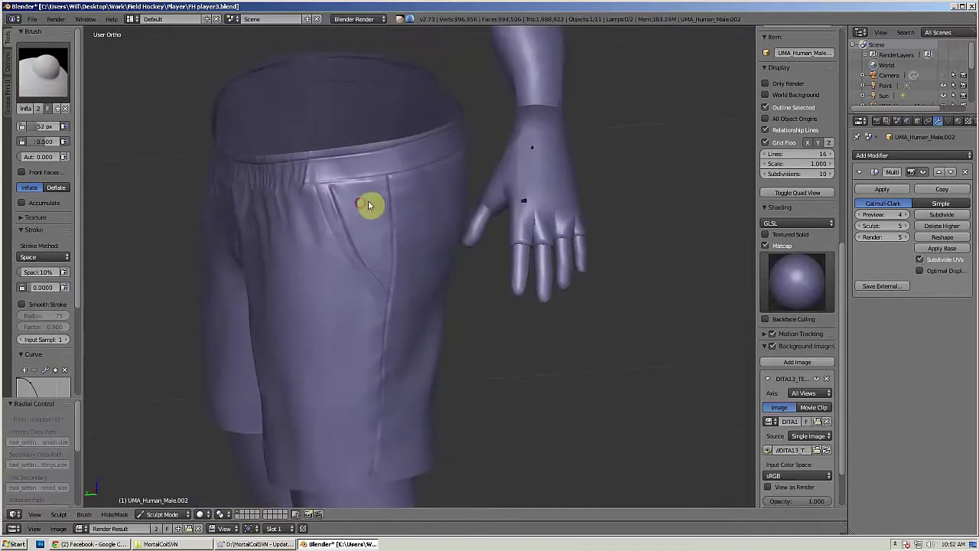
{"action": "middle_click_drag", "start_coordinate": [403, 256], "coordinate": [453, 212]}
{"action": "middle_click_drag", "start_coordinate": [430, 302], "coordinate": [354, 301]}
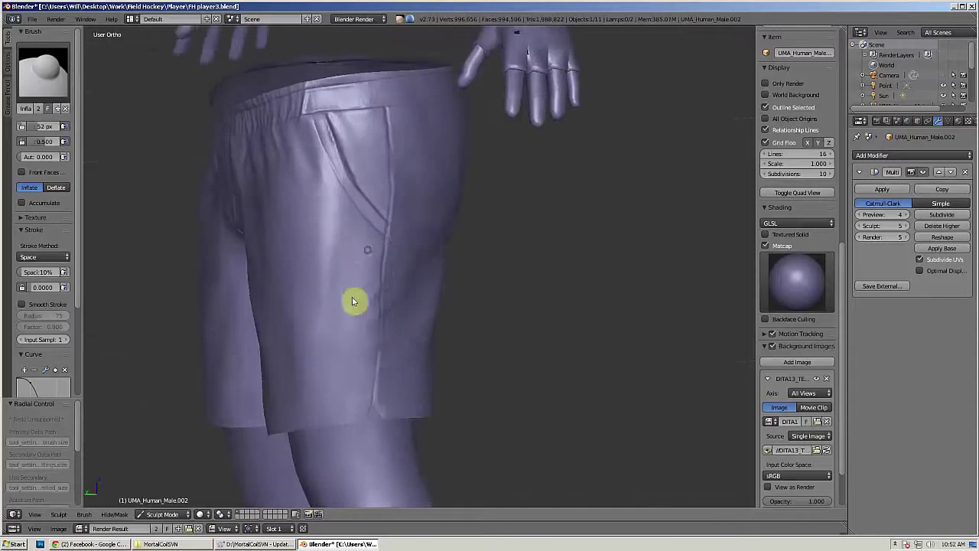
{"action": "middle_click_drag", "start_coordinate": [385, 264], "coordinate": [449, 329]}
Step: Inflate the cloth just under the waistband at the top of the side seam with a 32 px brush
{"action": "key", "text": "f"}
{"action": "left_click", "coordinate": [413, 304]}
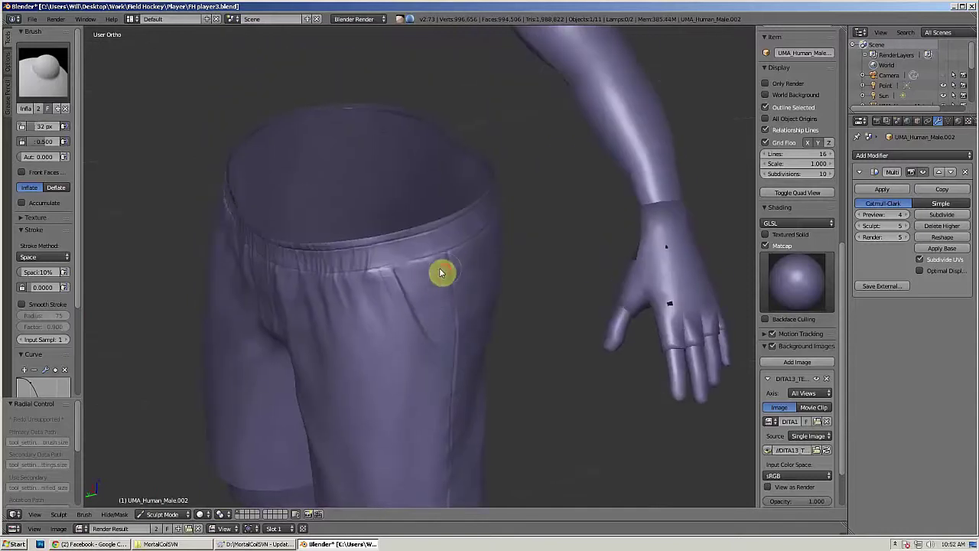
{"action": "mouse_move", "coordinate": [426, 272]}
{"action": "middle_mouse_down"}
{"action": "mouse_move", "coordinate": [512, 258]}
{"action": "mouse_move", "coordinate": [315, 376]}
{"action": "mouse_move", "coordinate": [446, 207]}
{"action": "mouse_move", "coordinate": [344, 270]}
{"action": "mouse_move", "coordinate": [444, 348]}
{"action": "middle_mouse_up"}
Step: Extend the elastic gathers along the front waistband toward the hip with a 26 px SculptDraw brush at strength 1.000
{"action": "key", "text": "ctrl+KP_1"}
{"action": "left_click", "coordinate": [41, 62]}
{"action": "left_click", "coordinate": [262, 125]}
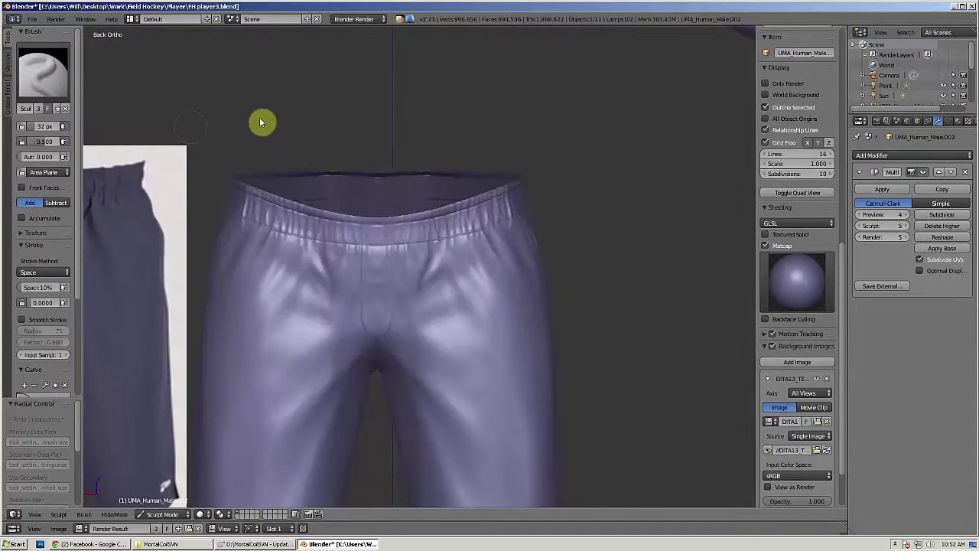
{"action": "middle_click_drag", "start_coordinate": [472, 220], "coordinate": [515, 255], "text": "shift"}
{"action": "left_click", "coordinate": [48, 75]}
{"action": "left_click", "coordinate": [303, 126]}
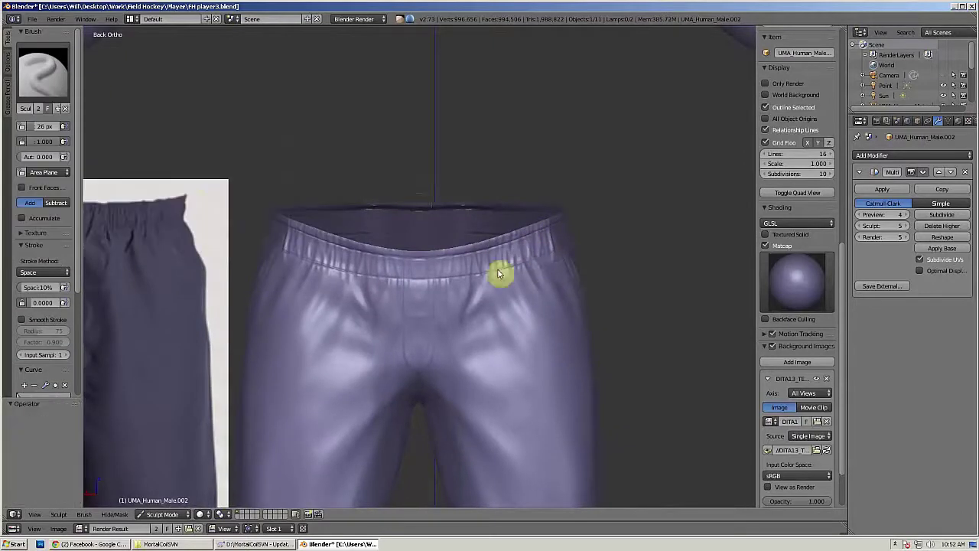
{"action": "middle_click_drag", "start_coordinate": [551, 267], "coordinate": [461, 253]}
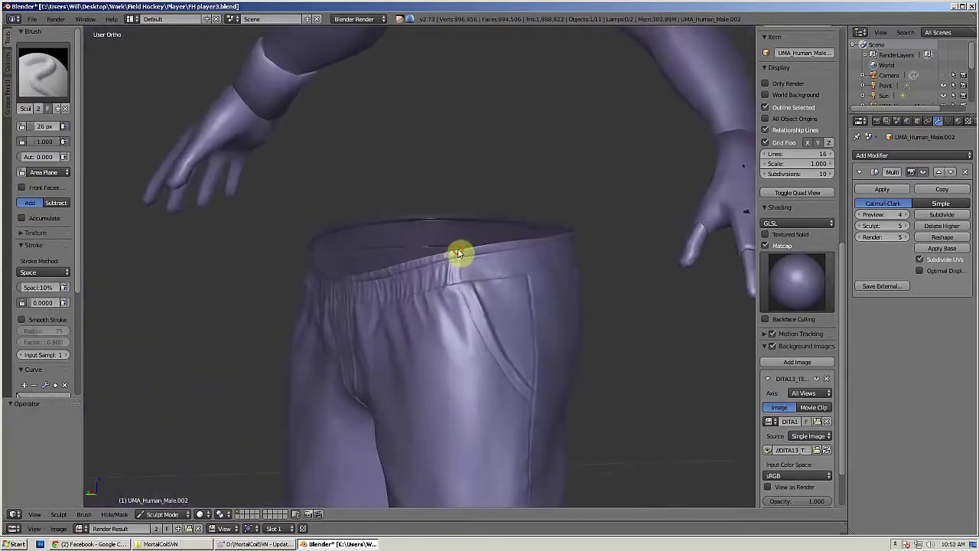
Step: Sculpt gathers on the waistband over the hip and past the side seam with a 19 px SculptDraw brush
{"action": "mouse_move", "coordinate": [496, 294]}
{"action": "middle_mouse_down"}
{"action": "mouse_move", "coordinate": [558, 265]}
{"action": "mouse_move", "coordinate": [478, 297]}
{"action": "middle_mouse_up"}
{"action": "key", "text": "f"}
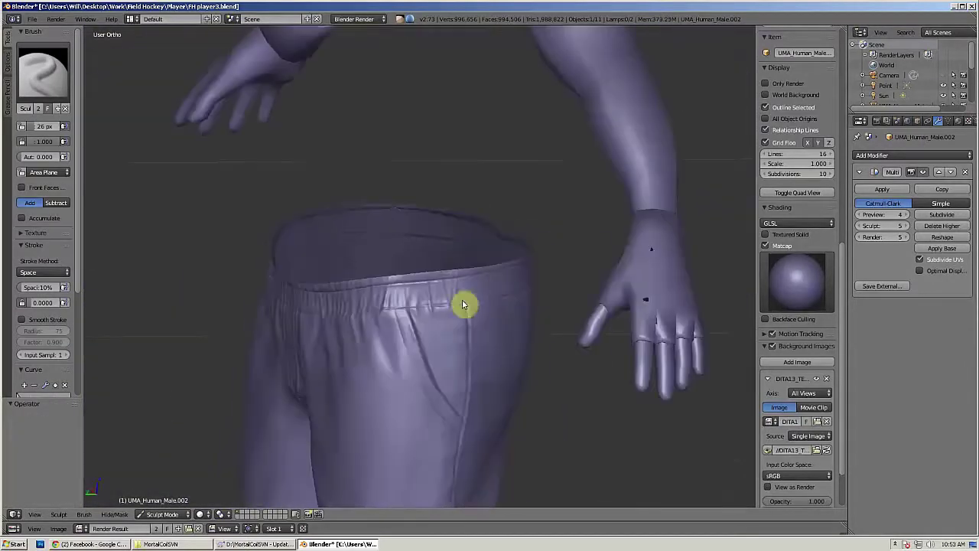
{"action": "left_click", "coordinate": [464, 304]}
{"action": "mouse_move", "coordinate": [480, 277]}
{"action": "left_mouse_down"}
{"action": "mouse_move", "coordinate": [479, 301]}
{"action": "mouse_move", "coordinate": [488, 302]}
{"action": "left_mouse_up"}
{"action": "middle_click_drag", "start_coordinate": [488, 303], "coordinate": [503, 265]}
{"action": "left_click_drag", "start_coordinate": [503, 264], "coordinate": [509, 297]}
{"action": "middle_click_drag", "start_coordinate": [509, 299], "coordinate": [368, 334]}
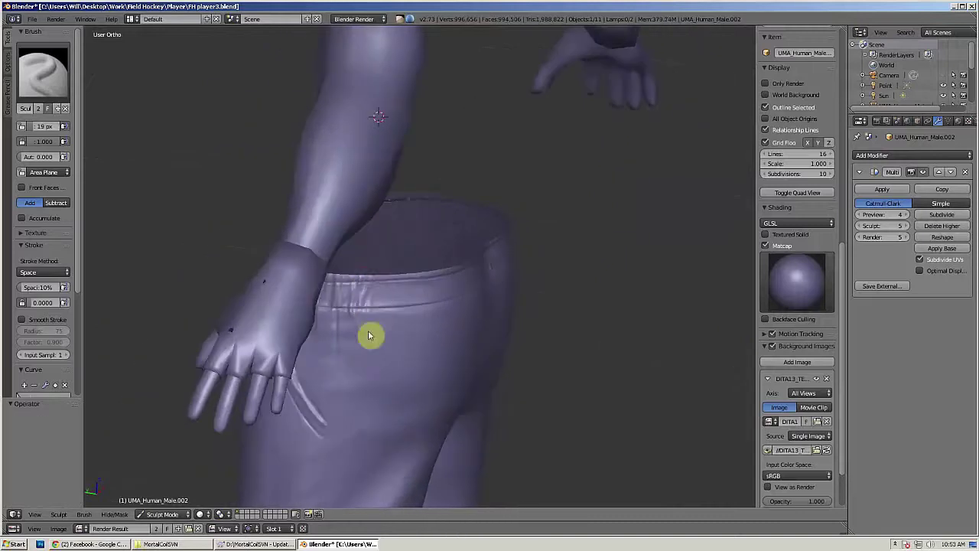
Step: Continue the elastic gathers across the rear waistband with a 31 px SculptDraw brush
{"action": "mouse_move", "coordinate": [424, 292]}
{"action": "middle_mouse_down"}
{"action": "mouse_move", "coordinate": [416, 300]}
{"action": "mouse_move", "coordinate": [386, 291]}
{"action": "mouse_move", "coordinate": [390, 316]}
{"action": "middle_mouse_up"}
{"action": "key", "text": "f"}
{"action": "left_click", "coordinate": [411, 299]}
{"action": "key", "text": "f"}
{"action": "left_click", "coordinate": [422, 331]}
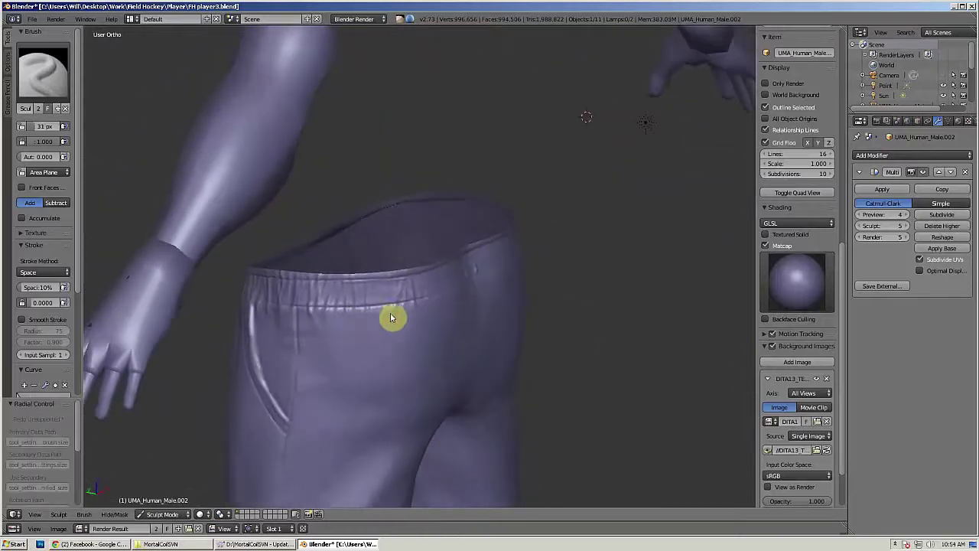
{"action": "middle_click_drag", "start_coordinate": [368, 274], "coordinate": [396, 267]}
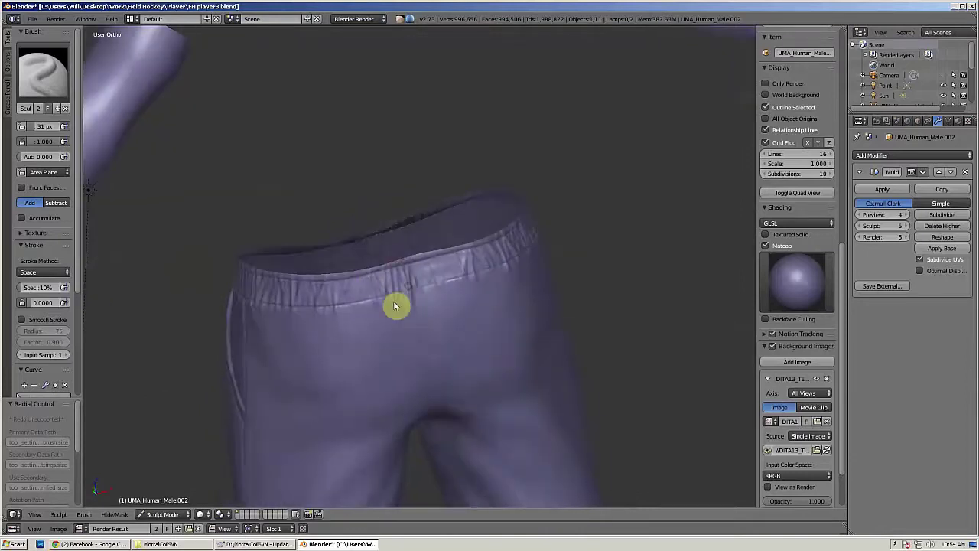
Step: Add fine gathers to the rear waistband with a 16 px SculptDraw brush and undo the last stroke
{"action": "mouse_move", "coordinate": [396, 305]}
{"action": "middle_mouse_down"}
{"action": "mouse_move", "coordinate": [380, 229]}
{"action": "mouse_move", "coordinate": [401, 291]}
{"action": "mouse_move", "coordinate": [350, 274]}
{"action": "mouse_move", "coordinate": [417, 301]}
{"action": "mouse_move", "coordinate": [384, 270]}
{"action": "mouse_move", "coordinate": [409, 324]}
{"action": "mouse_move", "coordinate": [392, 285]}
{"action": "mouse_move", "coordinate": [372, 339]}
{"action": "mouse_move", "coordinate": [546, 276]}
{"action": "mouse_move", "coordinate": [414, 309]}
{"action": "middle_mouse_up"}
{"action": "scroll", "coordinate": [372, 339], "scroll_direction": "down", "scroll_amount": 5}
{"action": "scroll", "coordinate": [437, 298], "scroll_direction": "up", "scroll_amount": 5}
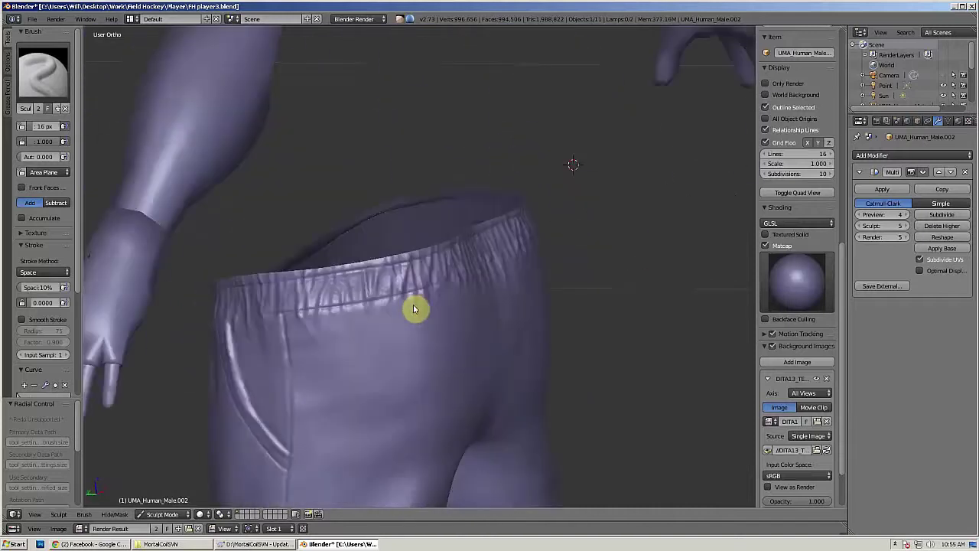
{"action": "key", "text": "ctrl+z"}
Step: Soften the waistband gathers around the back and side with a 63 px Smooth brush at strength 0.171
{"action": "key", "text": "s"}
{"action": "middle_click_drag", "start_coordinate": [352, 291], "coordinate": [380, 296]}
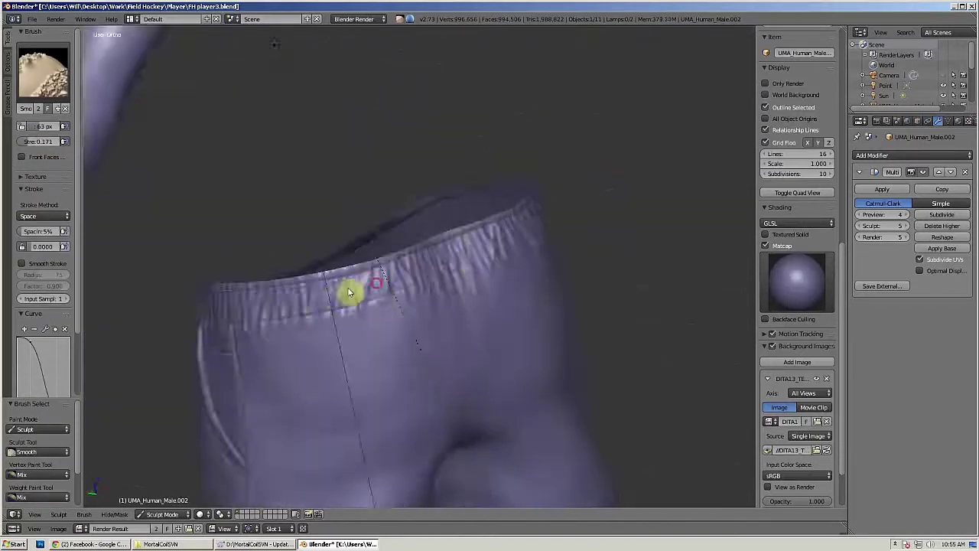
{"action": "scroll", "coordinate": [321, 275], "scroll_direction": "down", "scroll_amount": 8}
{"action": "middle_click_drag", "start_coordinate": [293, 257], "coordinate": [531, 315]}
{"action": "scroll", "coordinate": [531, 315], "scroll_direction": "up", "scroll_amount": 8}
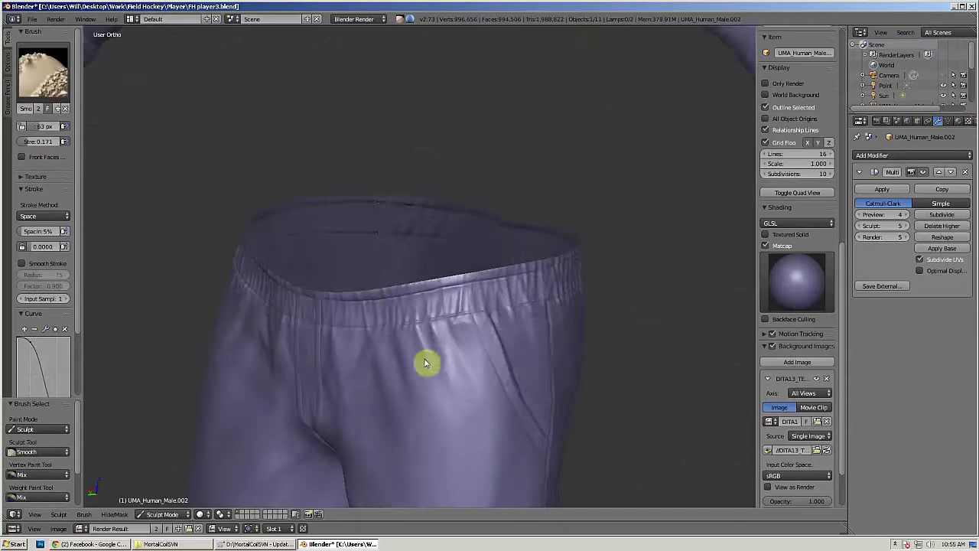
{"action": "middle_click_drag", "start_coordinate": [468, 372], "coordinate": [388, 317]}
{"action": "middle_click_drag", "start_coordinate": [501, 315], "coordinate": [442, 332]}
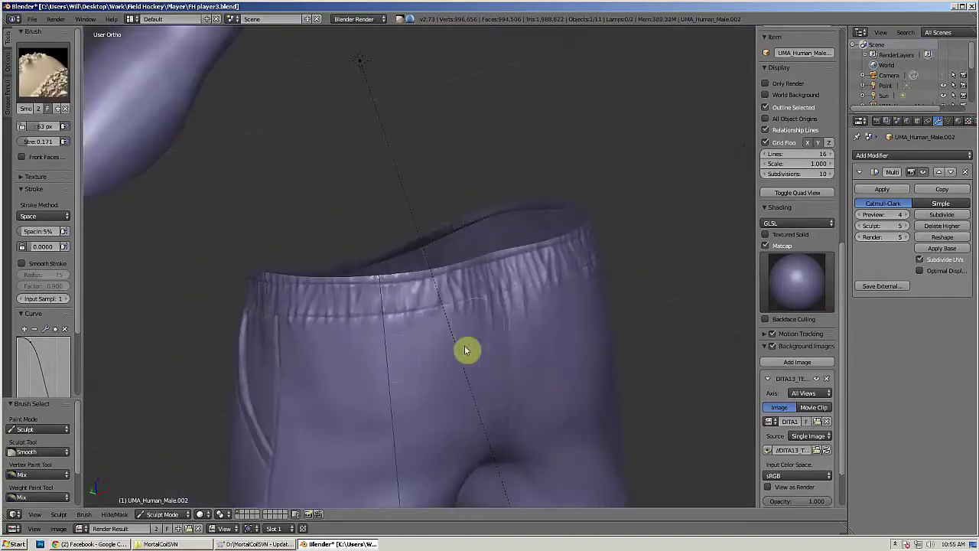
Step: Sculpt small creases below the rear waistband with a 35 px Clay brush and smooth them
{"action": "key", "text": "c"}
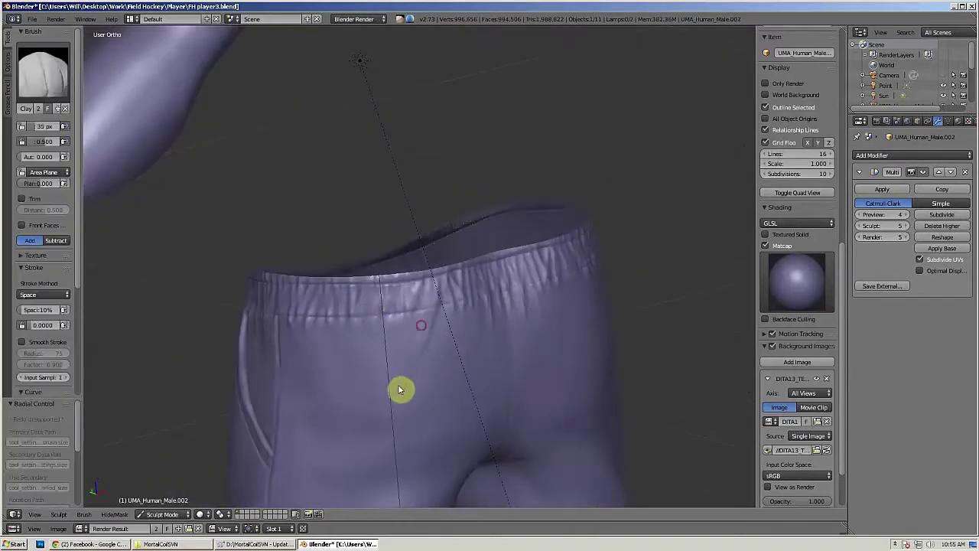
{"action": "mouse_move", "coordinate": [401, 389]}
{"action": "middle_mouse_down"}
{"action": "mouse_move", "coordinate": [382, 316]}
{"action": "mouse_move", "coordinate": [430, 322]}
{"action": "middle_mouse_up"}
{"action": "key", "text": "s"}
{"action": "left_click", "coordinate": [43, 73]}
{"action": "left_click", "coordinate": [118, 132]}
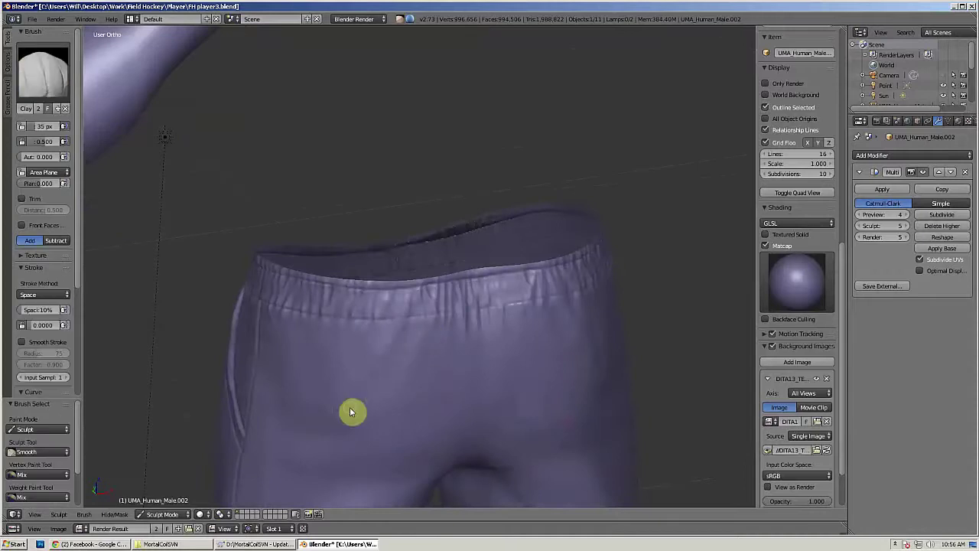
Step: Add more Clay creases running down from the waistband at the centre back of the shorts
{"action": "mouse_move", "coordinate": [353, 412]}
{"action": "middle_mouse_down"}
{"action": "mouse_move", "coordinate": [476, 359]}
{"action": "mouse_move", "coordinate": [404, 404]}
{"action": "middle_mouse_up"}
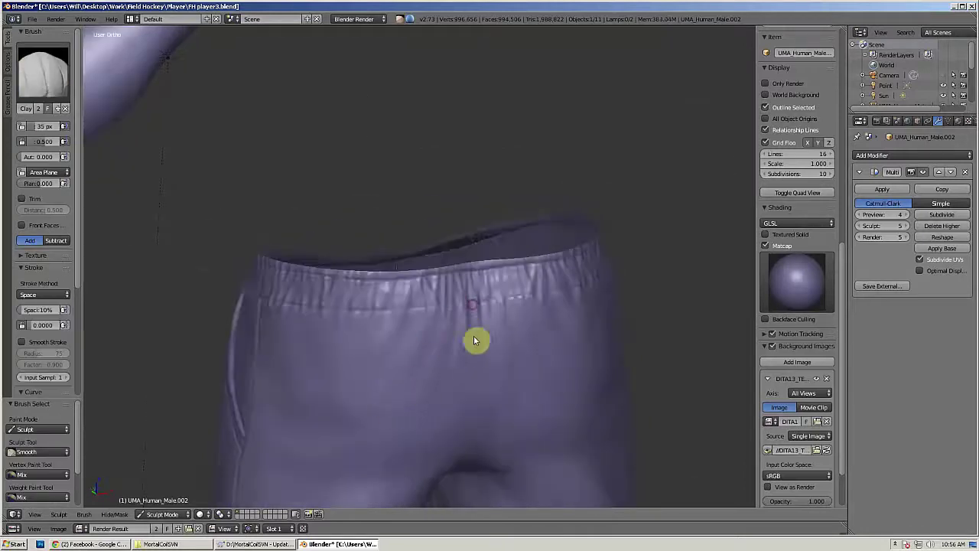
{"action": "mouse_move", "coordinate": [473, 337]}
{"action": "middle_mouse_down"}
{"action": "mouse_move", "coordinate": [460, 314]}
{"action": "mouse_move", "coordinate": [403, 389]}
{"action": "mouse_move", "coordinate": [387, 332]}
{"action": "middle_mouse_up"}
{"action": "key", "text": "f"}
{"action": "left_click", "coordinate": [437, 392]}
{"action": "mouse_move", "coordinate": [418, 382]}
{"action": "middle_mouse_down"}
{"action": "mouse_move", "coordinate": [441, 317]}
{"action": "mouse_move", "coordinate": [424, 306]}
{"action": "middle_mouse_up"}
Step: Smooth the new creases and build up folds on the rear hip with a 46 px Clay brush
{"action": "key", "text": "s"}
{"action": "middle_click_drag", "start_coordinate": [349, 345], "coordinate": [375, 335]}
{"action": "key", "text": "f"}
{"action": "left_click", "coordinate": [405, 383]}
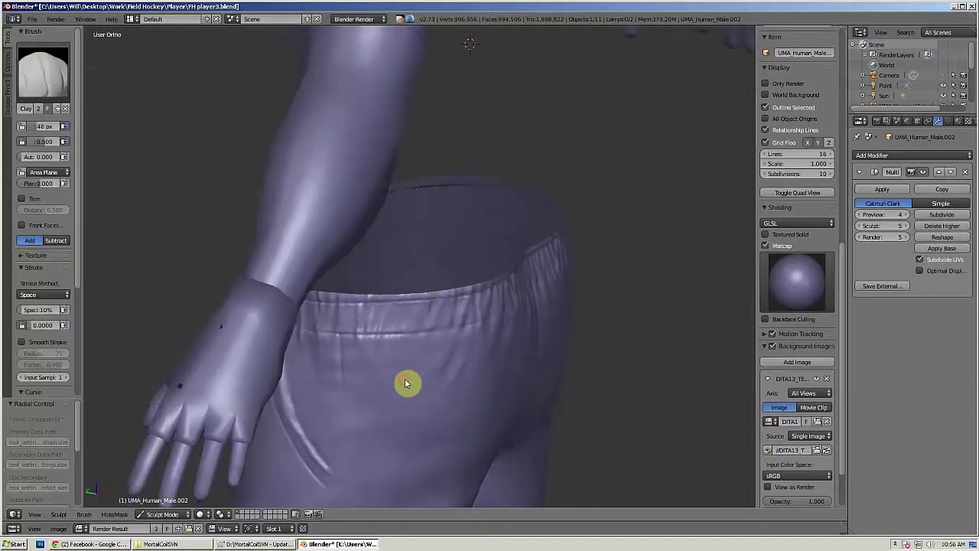
{"action": "middle_click_drag", "start_coordinate": [416, 372], "coordinate": [365, 298]}
{"action": "scroll", "coordinate": [365, 299], "scroll_direction": "down", "scroll_amount": 8}
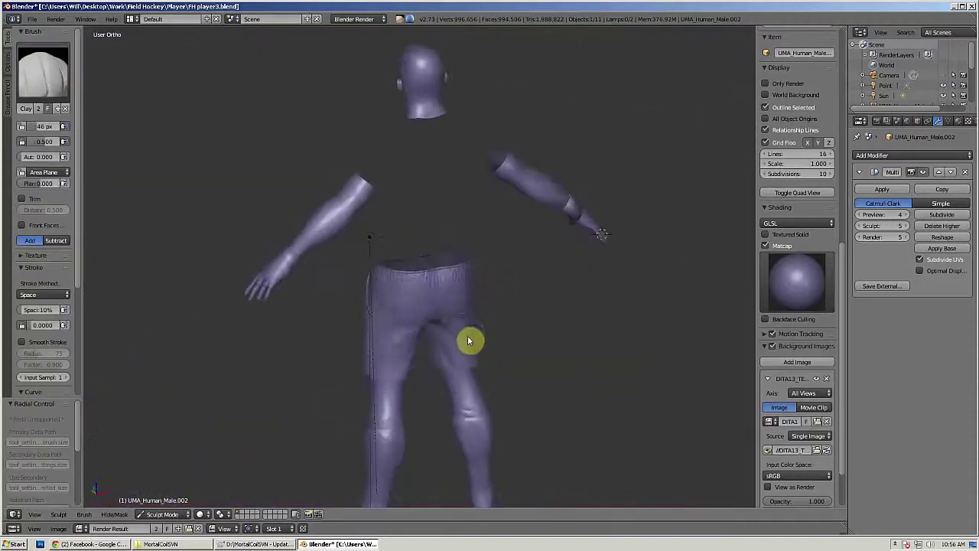
{"action": "mouse_move", "coordinate": [468, 340]}
{"action": "middle_mouse_down"}
{"action": "mouse_move", "coordinate": [652, 303]}
{"action": "mouse_move", "coordinate": [435, 323]}
{"action": "middle_mouse_up"}
{"action": "scroll", "coordinate": [435, 323], "scroll_direction": "up", "scroll_amount": 8}
Step: Sculpt diagonal folds from the rear waistband toward the seat with a 35 px Clay brush
{"action": "key", "text": "f"}
{"action": "left_click", "coordinate": [429, 322]}
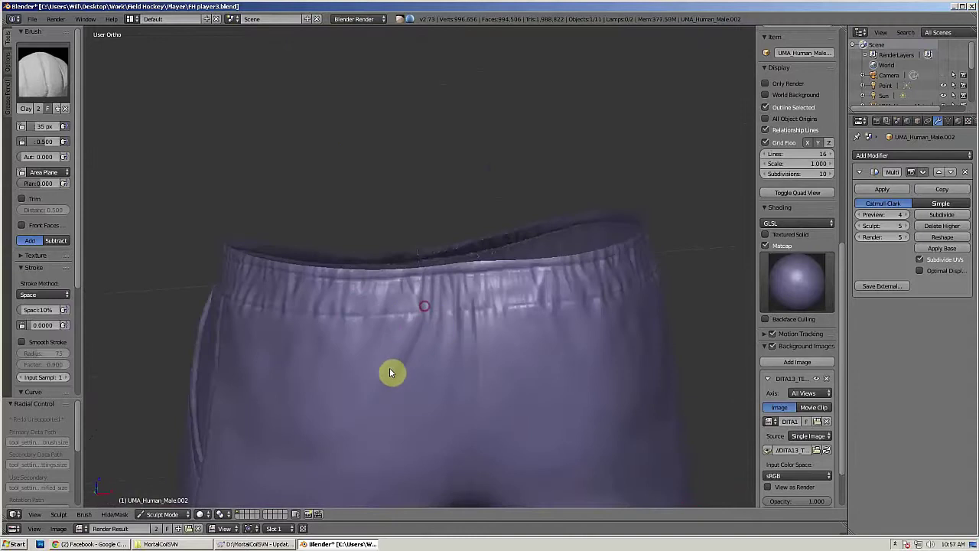
{"action": "mouse_move", "coordinate": [371, 401]}
{"action": "middle_mouse_down"}
{"action": "mouse_move", "coordinate": [394, 291]}
{"action": "mouse_move", "coordinate": [432, 375]}
{"action": "middle_mouse_up"}
Step: Smooth the folds under the rear waistband with a 35 px Smooth brush at strength 0.526
{"action": "key", "text": "shift+s"}
{"action": "left_click_drag", "start_coordinate": [44, 142], "coordinate": [55, 142]}
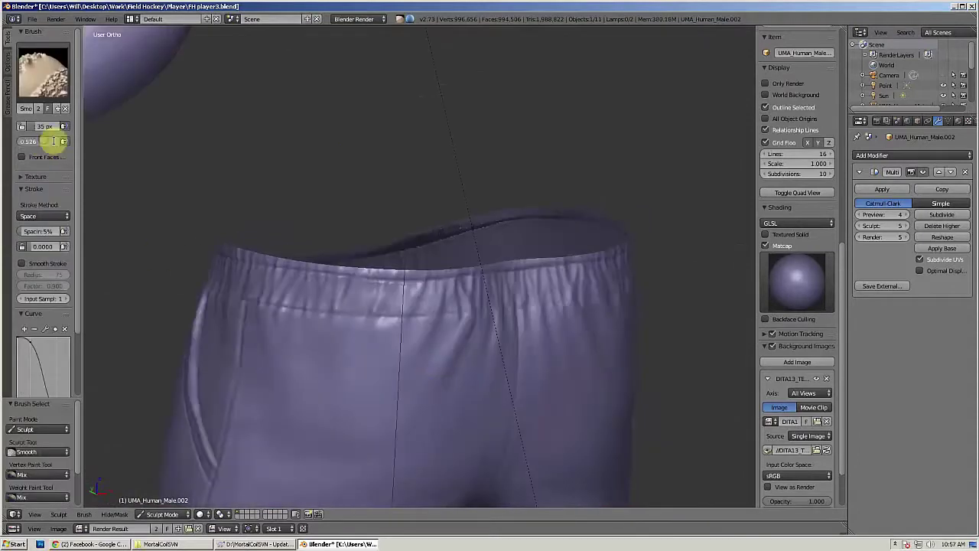
{"action": "left_click_drag", "start_coordinate": [463, 327], "coordinate": [465, 329]}
{"action": "middle_click_drag", "start_coordinate": [465, 329], "coordinate": [411, 328]}
Step: Puff up the rear waistband gathers with a 35 px Inflate brush
{"action": "mouse_move", "coordinate": [425, 284]}
{"action": "middle_mouse_down"}
{"action": "mouse_move", "coordinate": [428, 332]}
{"action": "mouse_move", "coordinate": [402, 317]}
{"action": "mouse_move", "coordinate": [386, 372]}
{"action": "middle_mouse_up"}
{"action": "left_click", "coordinate": [44, 74]}
{"action": "left_click", "coordinate": [327, 131]}
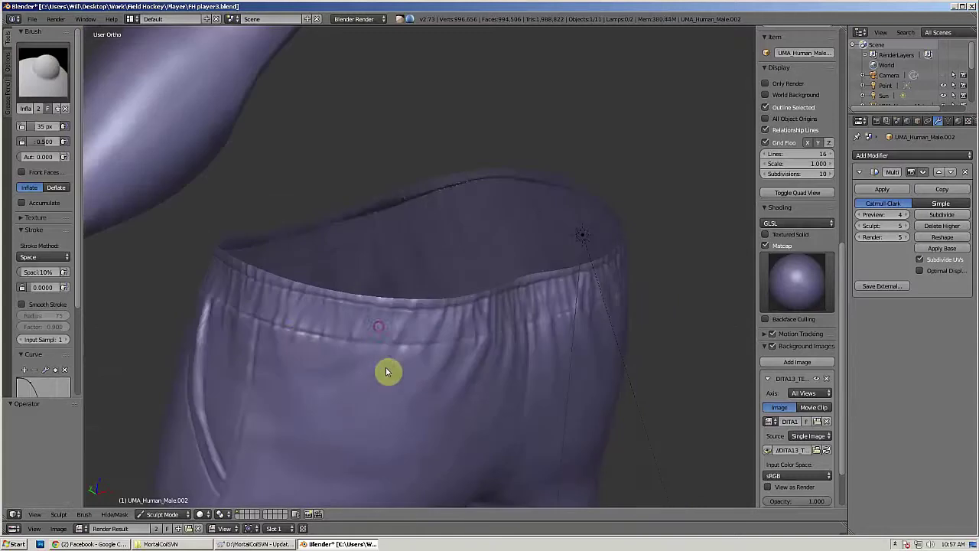
{"action": "middle_click_drag", "start_coordinate": [385, 317], "coordinate": [560, 343]}
Step: Examine the whole shorts from several sides and compare them with the reference photo
{"action": "scroll", "coordinate": [540, 269], "scroll_direction": "down", "scroll_amount": 9}
{"action": "middle_click_drag", "start_coordinate": [397, 334], "coordinate": [516, 317]}
{"action": "key", "text": "KP_1"}
{"action": "scroll", "coordinate": [489, 294], "scroll_direction": "up", "scroll_amount": 4}
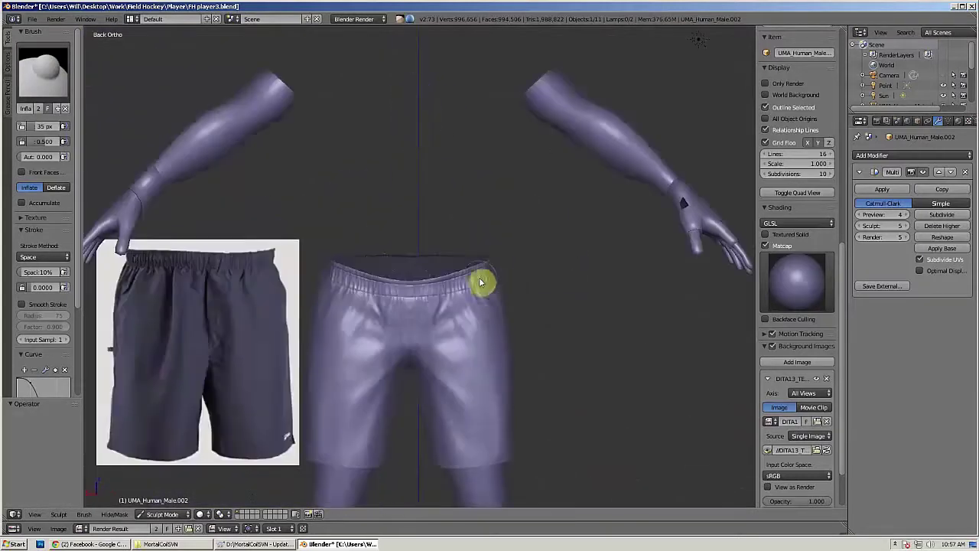
{"action": "middle_click_drag", "start_coordinate": [482, 282], "coordinate": [431, 326]}
{"action": "scroll", "coordinate": [461, 315], "scroll_direction": "down", "scroll_amount": 5}
{"action": "scroll", "coordinate": [431, 327], "scroll_direction": "up", "scroll_amount": 5}
{"action": "scroll", "coordinate": [525, 325], "scroll_direction": "down", "scroll_amount": 5}
{"action": "middle_click_drag", "start_coordinate": [524, 325], "coordinate": [400, 254]}
{"action": "key", "text": "ctrl+KP_1"}
{"action": "scroll", "coordinate": [513, 347], "scroll_direction": "up", "scroll_amount": 6}
{"action": "scroll", "coordinate": [498, 77], "scroll_direction": "up", "scroll_amount": 2}
Step: Switch to the SculptDraw brush, undo a trial hem stroke, and turn on Smooth Stroke
{"action": "left_click", "coordinate": [44, 71]}
{"action": "left_click", "coordinate": [330, 174]}
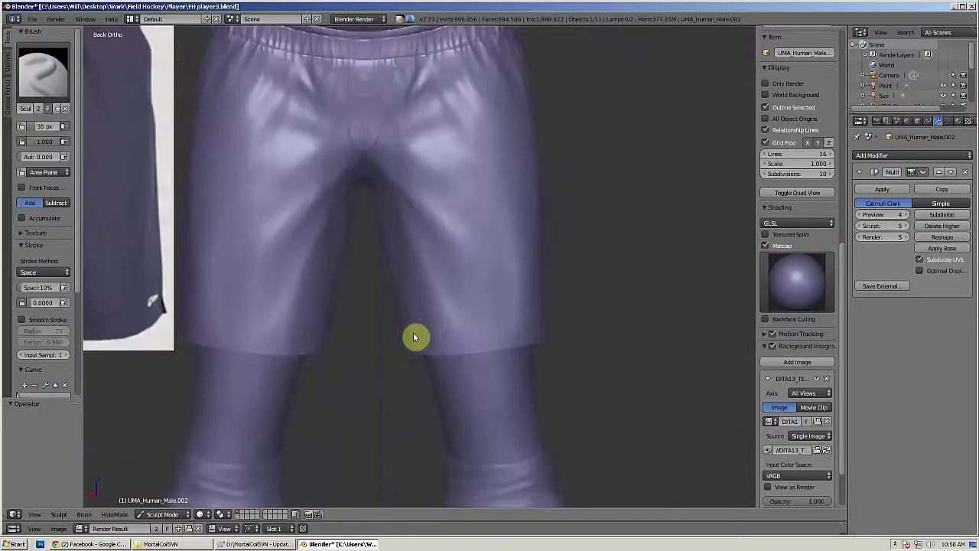
{"action": "left_click_drag", "start_coordinate": [454, 346], "coordinate": [488, 342]}
{"action": "key", "text": "ctrl+z"}
{"action": "key", "text": "shift+s"}
Step: Draw a thin hem seam line around the leg openings with the SculptDraw brush at 5 px and 4 px
{"action": "middle_click_drag", "start_coordinate": [583, 312], "coordinate": [472, 338]}
{"action": "middle_click_drag", "start_coordinate": [575, 324], "coordinate": [145, 134]}
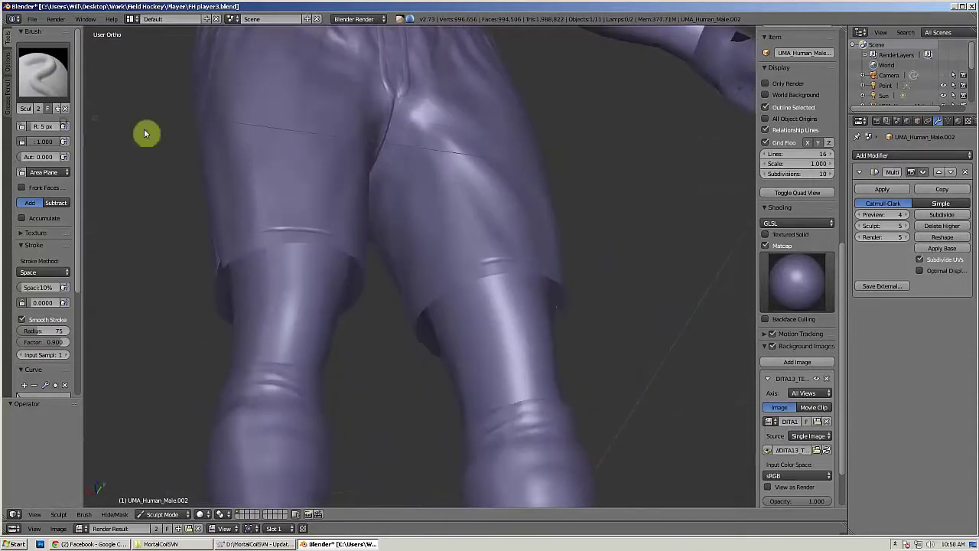
{"action": "middle_click_drag", "start_coordinate": [448, 335], "coordinate": [418, 333]}
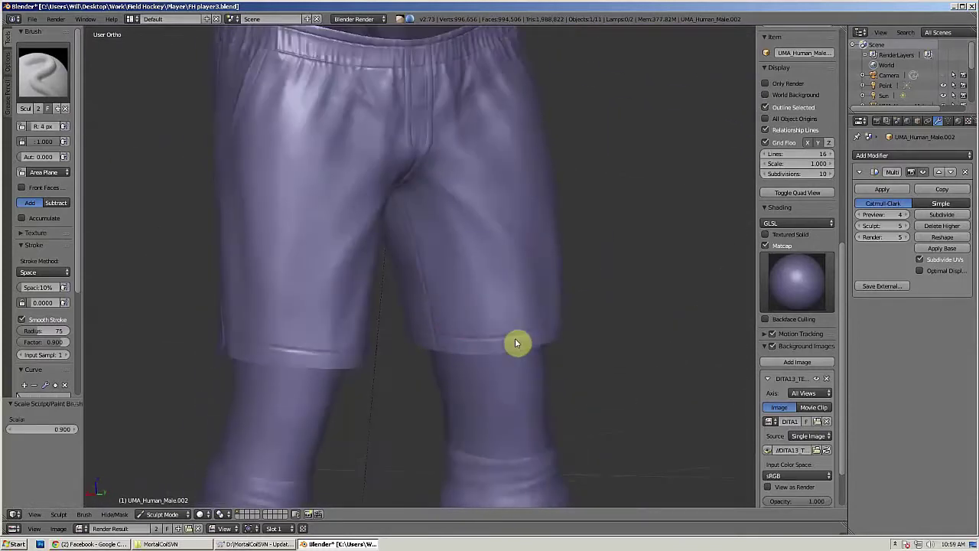
{"action": "middle_click_drag", "start_coordinate": [515, 343], "coordinate": [401, 316]}
{"action": "middle_click_drag", "start_coordinate": [505, 315], "coordinate": [424, 333]}
Step: Puff up the fabric along the leg hem seams with the Inflate brush at 26 px and 31 px
{"action": "key", "text": "i"}
{"action": "left_click_drag", "start_coordinate": [468, 330], "coordinate": [535, 328]}
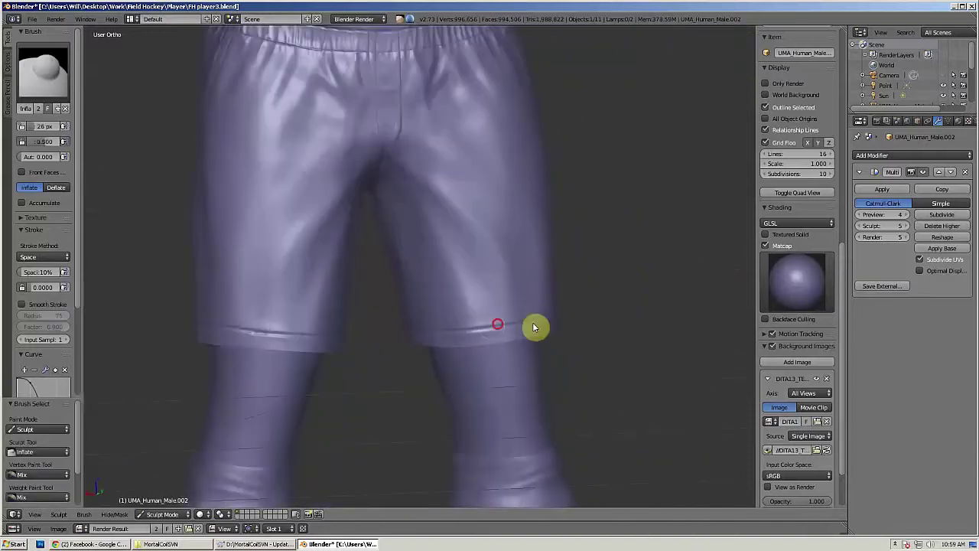
{"action": "mouse_move", "coordinate": [535, 327]}
{"action": "middle_mouse_down"}
{"action": "mouse_move", "coordinate": [371, 332]}
{"action": "mouse_move", "coordinate": [467, 265]}
{"action": "middle_mouse_up"}
{"action": "key", "text": "ctrl+KP_1"}
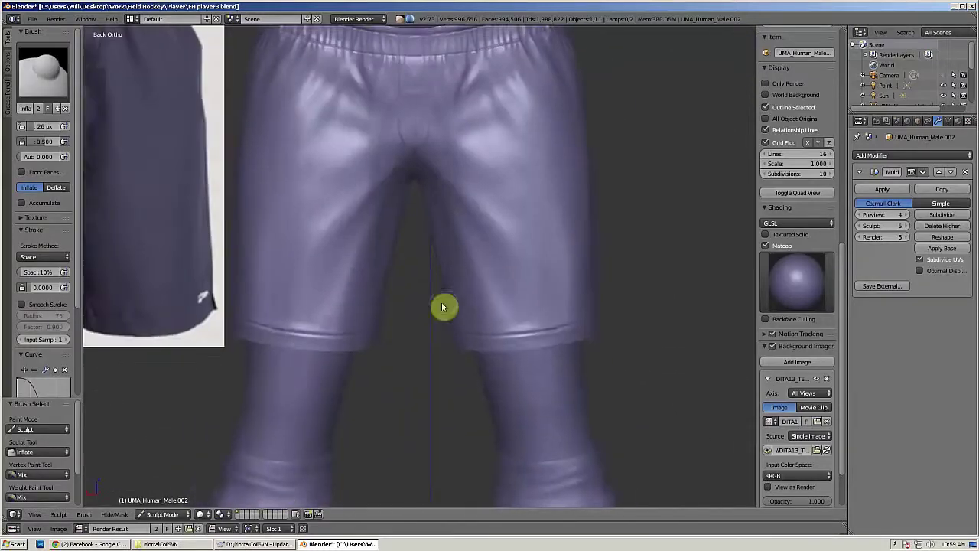
{"action": "key", "text": "f"}
{"action": "left_click", "coordinate": [556, 348]}
{"action": "mouse_move", "coordinate": [567, 345]}
{"action": "middle_mouse_down"}
{"action": "mouse_move", "coordinate": [396, 375]}
{"action": "mouse_move", "coordinate": [383, 359]}
{"action": "mouse_move", "coordinate": [435, 335]}
{"action": "mouse_move", "coordinate": [350, 349]}
{"action": "mouse_move", "coordinate": [393, 367]}
{"action": "mouse_move", "coordinate": [345, 356]}
{"action": "middle_mouse_up"}
{"action": "middle_click_drag", "start_coordinate": [441, 342], "coordinate": [383, 346]}
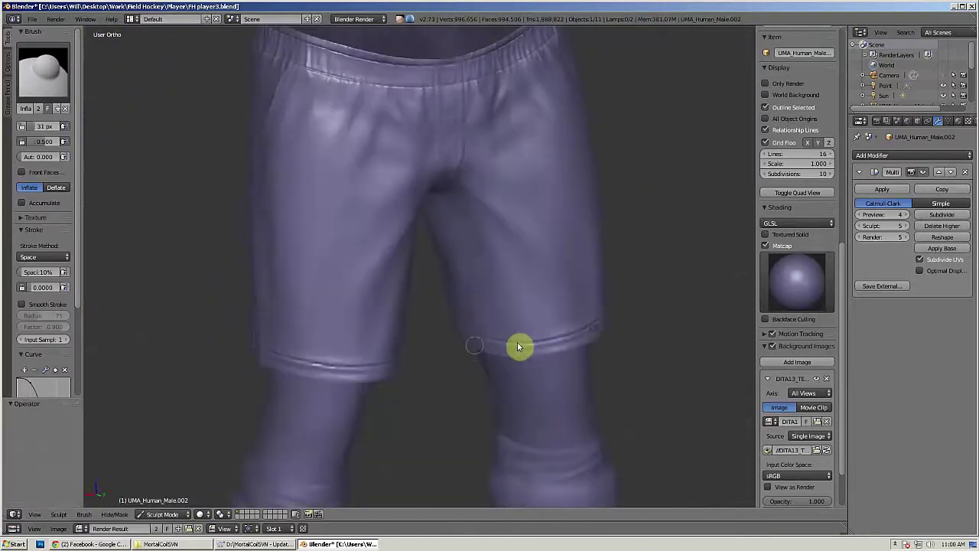
Step: Refine the hem seams around both legs with the Pinch brush and the Inflate brush
{"action": "key", "text": "p"}
{"action": "middle_click_drag", "start_coordinate": [500, 341], "coordinate": [440, 339]}
{"action": "mouse_move", "coordinate": [498, 296]}
{"action": "middle_mouse_down"}
{"action": "mouse_move", "coordinate": [403, 325]}
{"action": "mouse_move", "coordinate": [361, 324]}
{"action": "mouse_move", "coordinate": [343, 295]}
{"action": "middle_mouse_up"}
{"action": "key", "text": "i"}
{"action": "middle_click_drag", "start_coordinate": [424, 330], "coordinate": [462, 318]}
{"action": "mouse_move", "coordinate": [390, 325]}
{"action": "middle_mouse_down"}
{"action": "mouse_move", "coordinate": [462, 333]}
{"action": "mouse_move", "coordinate": [441, 274]}
{"action": "middle_mouse_up"}
{"action": "key", "text": "ctrl+KP_1"}
Step: Turn off Smooth Stroke for the SculptDraw brush and sculpt small creases above the front hems at 36 px and 0.768 strength
{"action": "key", "text": "x"}
{"action": "middle_click_drag", "start_coordinate": [389, 243], "coordinate": [436, 239], "text": "shift"}
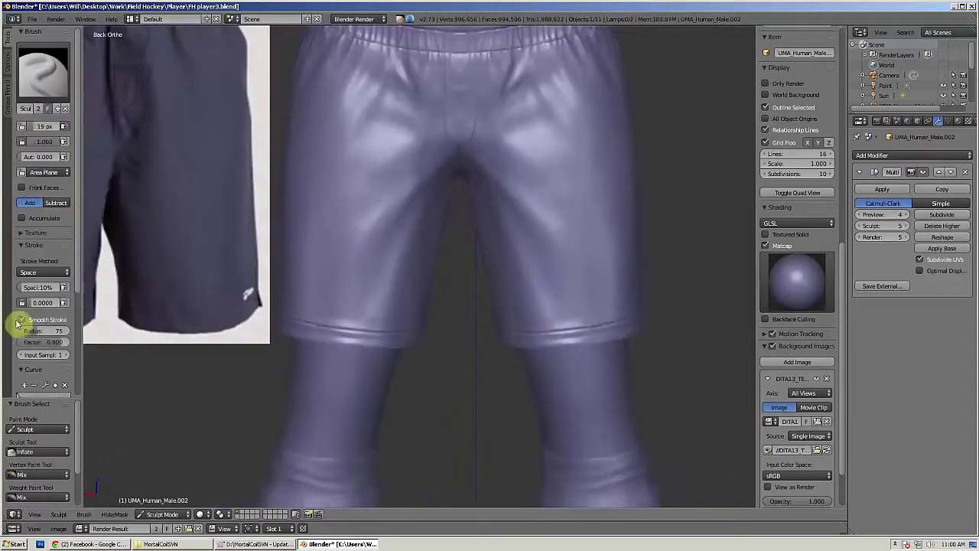
{"action": "left_click", "coordinate": [20, 321]}
{"action": "left_click_drag", "start_coordinate": [546, 324], "coordinate": [551, 330]}
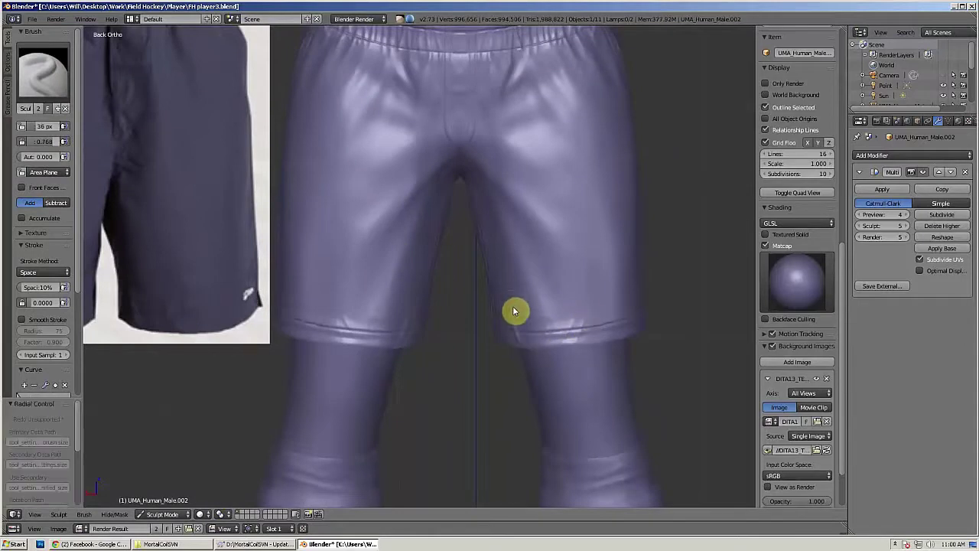
Step: Add more puckers along the front hems with the Inflate brush and the SculptDraw brush at 36 px
{"action": "key", "text": "c"}
{"action": "key", "text": "i"}
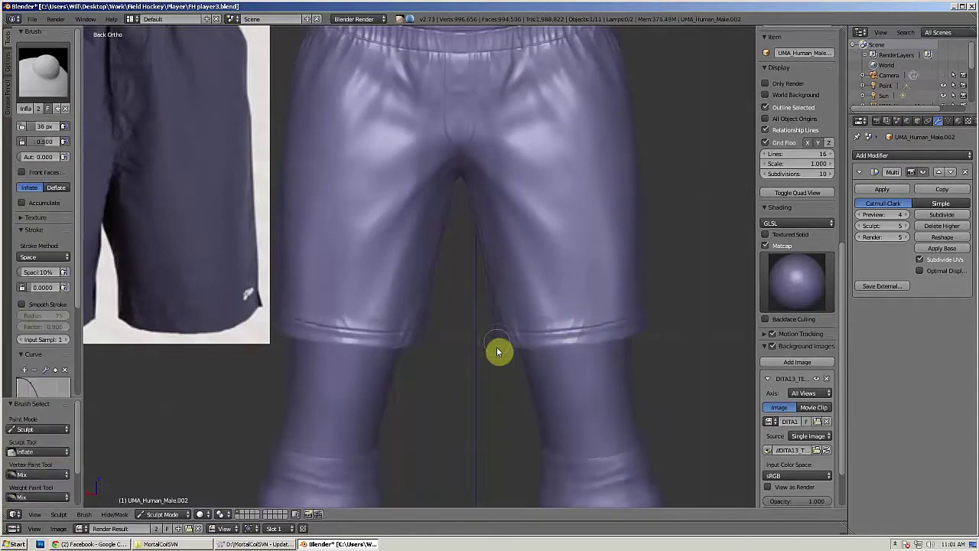
{"action": "middle_click_drag", "start_coordinate": [498, 349], "coordinate": [536, 319]}
{"action": "key", "text": "ctrl+KP_1"}
{"action": "key", "text": "x"}
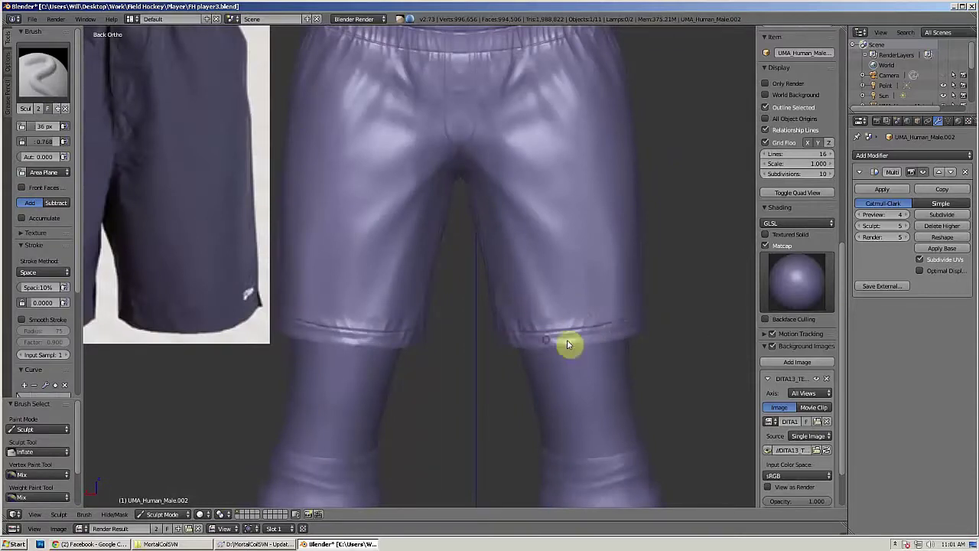
{"action": "left_click_drag", "start_coordinate": [351, 337], "coordinate": [342, 340]}
{"action": "middle_click_drag", "start_coordinate": [563, 337], "coordinate": [589, 336]}
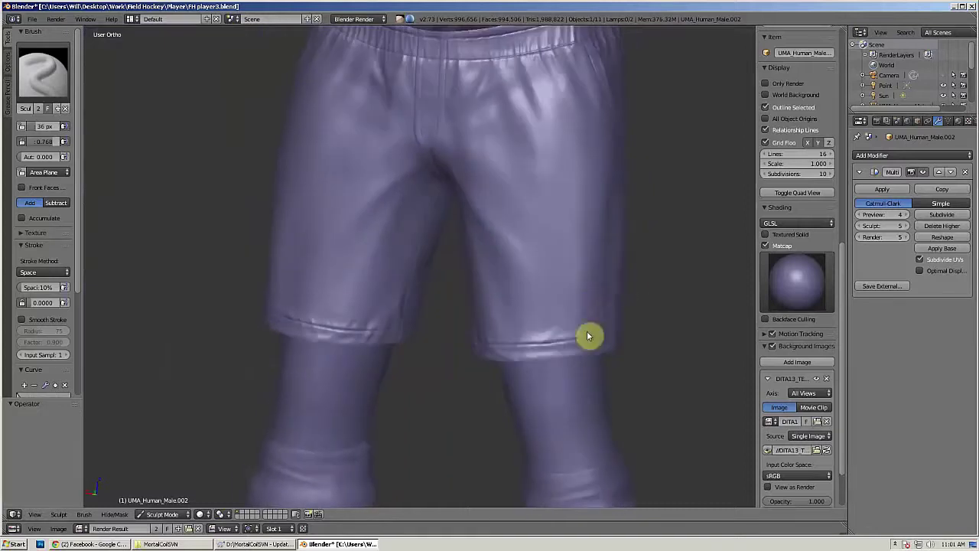
Step: Sculpt small puckers along the rear hems with a 30 px SculptDraw brush
{"action": "middle_click_drag", "start_coordinate": [625, 273], "coordinate": [566, 331]}
{"action": "middle_click_drag", "start_coordinate": [576, 298], "coordinate": [275, 339]}
{"action": "middle_click_drag", "start_coordinate": [222, 322], "coordinate": [246, 320]}
{"action": "key", "text": "f"}
{"action": "left_click", "coordinate": [299, 316]}
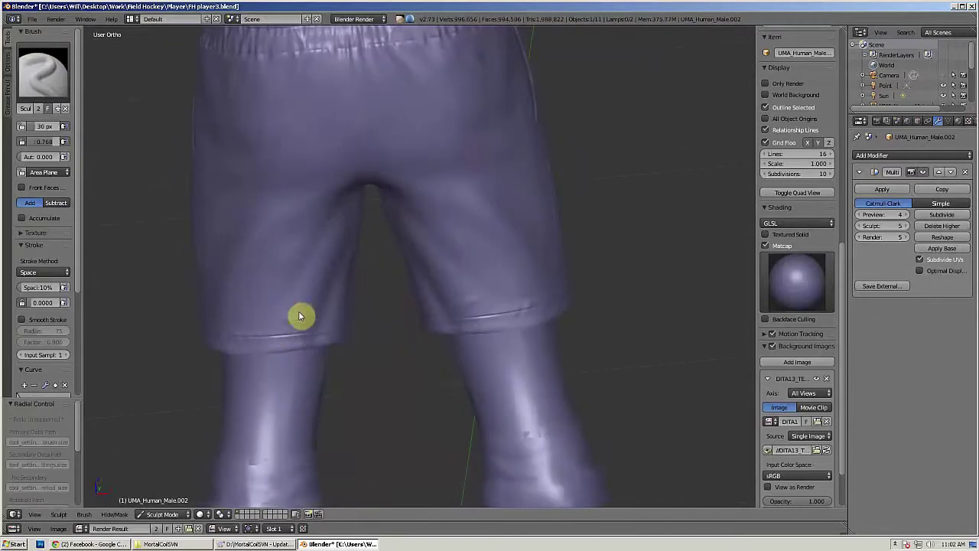
{"action": "key", "text": "KP_1"}
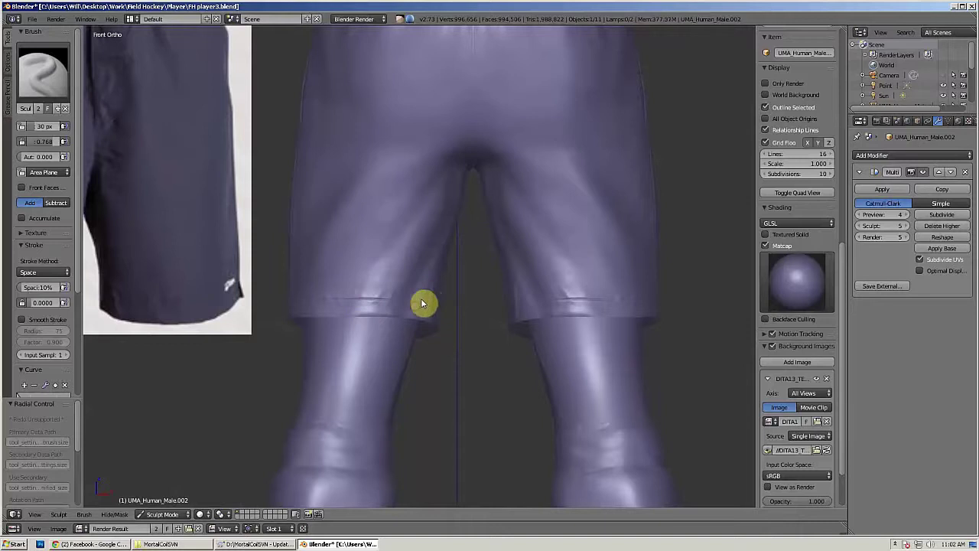
{"action": "middle_click_drag", "start_coordinate": [406, 301], "coordinate": [399, 300]}
{"action": "scroll", "coordinate": [400, 300], "scroll_direction": "down", "scroll_amount": 6}
{"action": "middle_click_drag", "start_coordinate": [516, 306], "coordinate": [252, 332]}
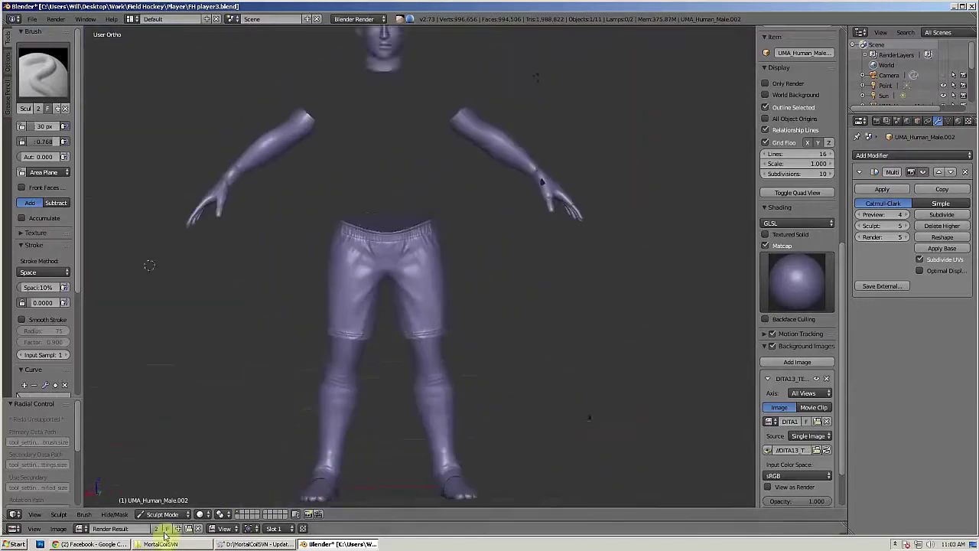
Step: Return to Object Mode, raise the shorts' Multires preview level to 5, and save the file
{"action": "left_click", "coordinate": [164, 514]}
{"action": "left_click", "coordinate": [161, 492]}
{"action": "left_click", "coordinate": [906, 215]}
{"action": "scroll", "coordinate": [457, 311], "scroll_direction": "up", "scroll_amount": 1}
{"action": "key", "text": "ctrl+s"}
{"action": "left_click", "coordinate": [457, 312]}
{"action": "key", "text": "ctrl+KP_1"}
{"action": "scroll", "coordinate": [500, 251], "scroll_direction": "up", "scroll_amount": 2}
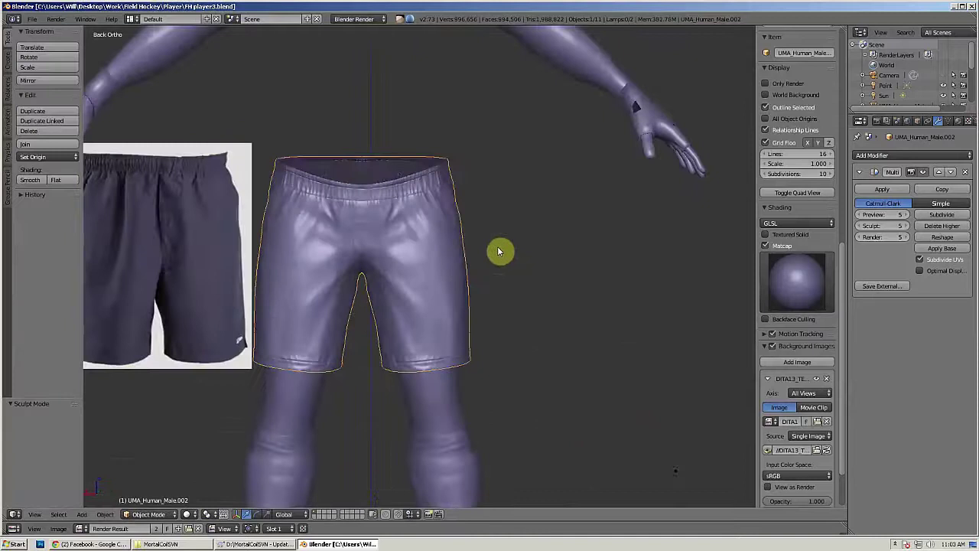
Step: Enlarge the lower image area and assign the top bump.tga texture to the shorts' material
{"action": "key", "text": "Tab"}
{"action": "left_click_drag", "start_coordinate": [499, 522], "coordinate": [498, 378]}
{"action": "key", "text": "u"}
{"action": "left_click", "coordinate": [957, 122]}
{"action": "left_click", "coordinate": [968, 121]}
{"action": "scroll", "coordinate": [465, 155], "scroll_direction": "down", "scroll_amount": 3}
{"action": "key", "text": "Tab"}
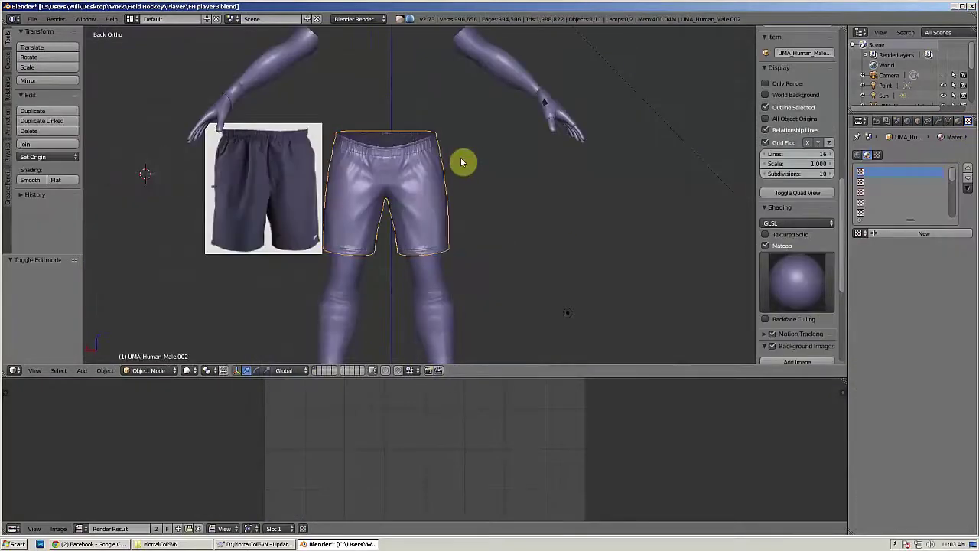
{"action": "key", "text": "Tab"}
{"action": "key", "text": "Tab"}
{"action": "left_click", "coordinate": [861, 233]}
{"action": "left_click", "coordinate": [823, 282]}
{"action": "left_click_drag", "start_coordinate": [972, 263], "coordinate": [880, 386]}
{"action": "scroll", "coordinate": [923, 321], "scroll_direction": "up", "scroll_amount": 8}
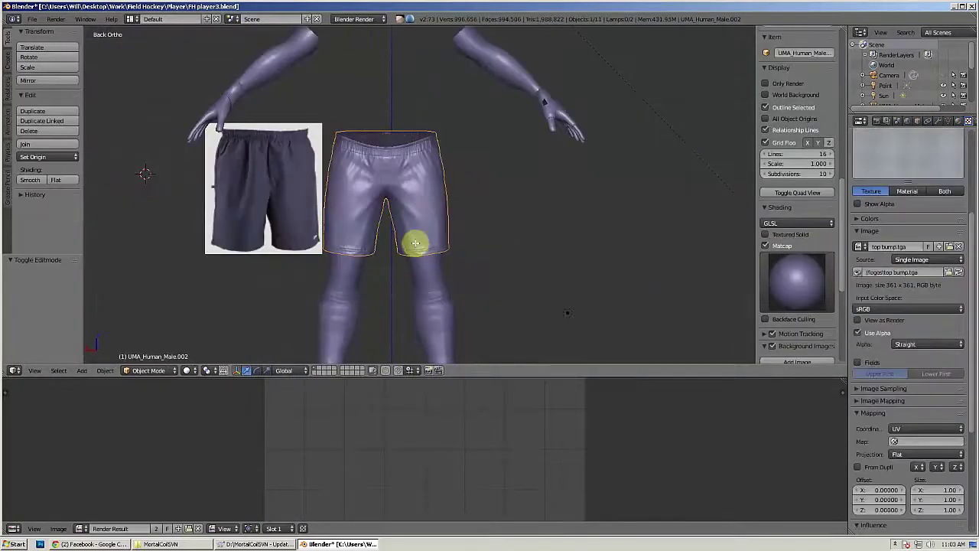
Step: Show top bump.tga as the UV image for the whole shorts mesh, clear the UV pins, and unwrap the mesh
{"action": "key", "text": "Tab"}
{"action": "scroll", "coordinate": [415, 244], "scroll_direction": "down", "scroll_amount": 2}
{"action": "scroll", "coordinate": [382, 450], "scroll_direction": "down", "scroll_amount": 8}
{"action": "left_click", "coordinate": [86, 528]}
{"action": "left_click", "coordinate": [105, 463]}
{"action": "scroll", "coordinate": [452, 442], "scroll_direction": "up", "scroll_amount": 2}
{"action": "key", "text": "a"}
{"action": "key", "text": "a"}
{"action": "key", "text": "alt+p"}
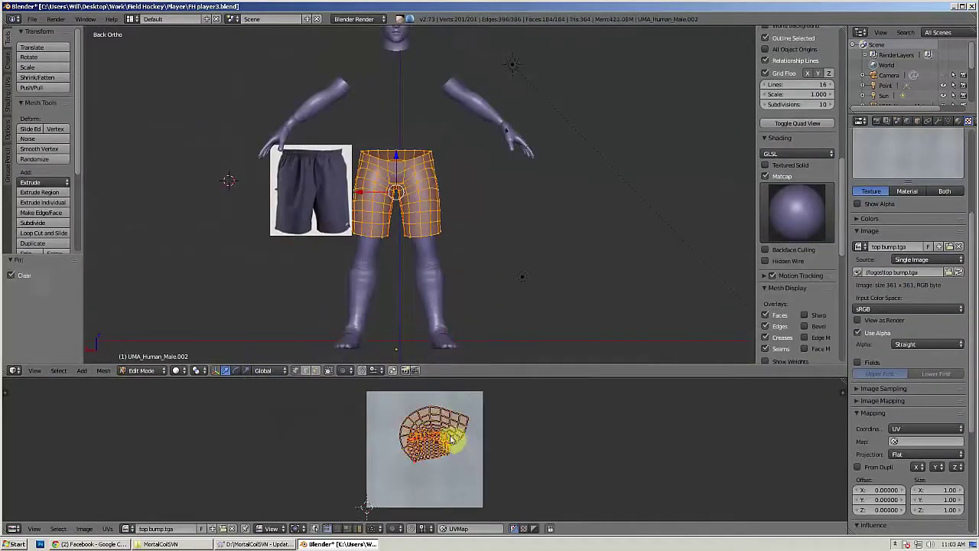
{"action": "key", "text": "u"}
{"action": "scroll", "coordinate": [467, 473], "scroll_direction": "down", "scroll_amount": 3}
{"action": "scroll", "coordinate": [440, 252], "scroll_direction": "up", "scroll_amount": 4}
{"action": "middle_click_drag", "start_coordinate": [440, 253], "coordinate": [389, 144]}
{"action": "key", "text": "a"}
{"action": "key", "text": "a"}
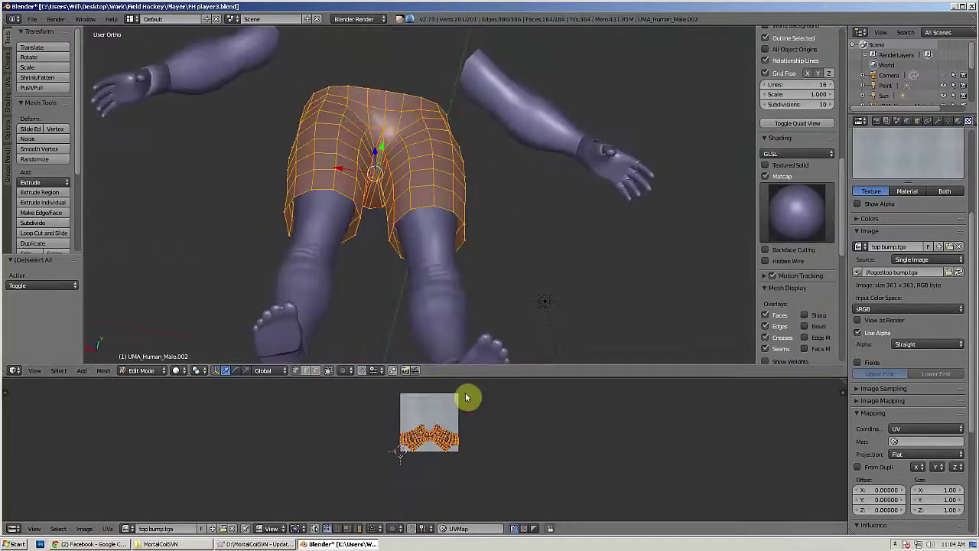
Step: Scale the shorts' UV layout up well beyond the image and turn on textured shading so the fabric pattern tiles finely
{"action": "middle_click_drag", "start_coordinate": [536, 161], "coordinate": [382, 146]}
{"action": "scroll", "coordinate": [471, 215], "scroll_direction": "up", "scroll_amount": 5}
{"action": "middle_click_drag", "start_coordinate": [479, 215], "coordinate": [528, 237]}
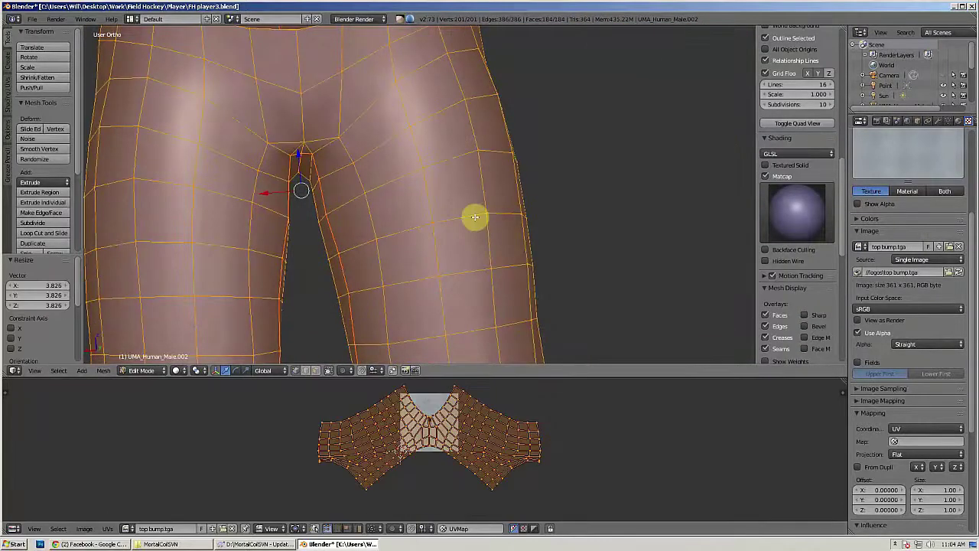
{"action": "key", "text": "alt+z"}
{"action": "scroll", "coordinate": [465, 210], "scroll_direction": "down", "scroll_amount": 3}
{"action": "mouse_move", "coordinate": [464, 212]}
{"action": "middle_mouse_down"}
{"action": "mouse_move", "coordinate": [426, 282]}
{"action": "mouse_move", "coordinate": [428, 272]}
{"action": "middle_mouse_up"}
{"action": "key", "text": "s"}
{"action": "left_click", "coordinate": [617, 441]}
{"action": "key", "text": "Tab"}
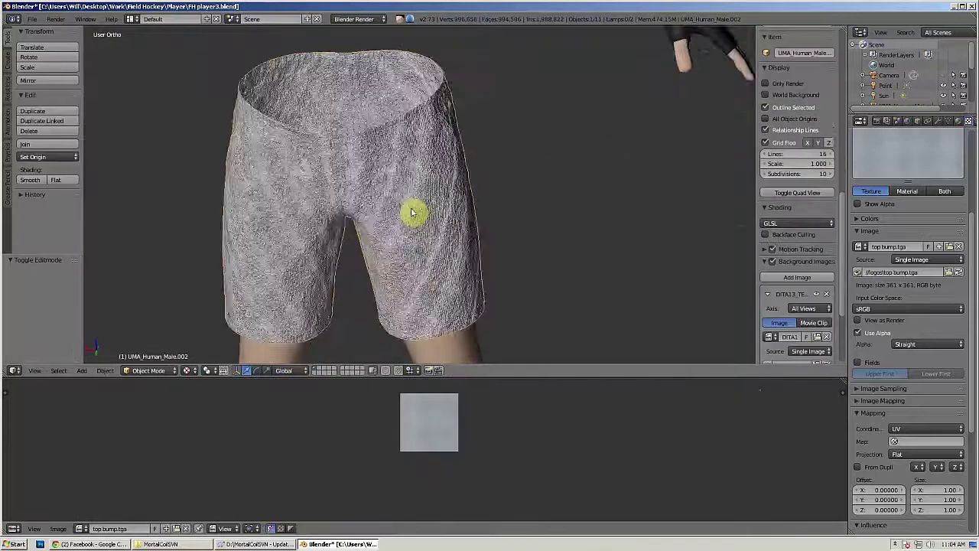
Step: Apply the shorts' rotation and scale and set the bump texture's normal influence to 0.02
{"action": "middle_click_drag", "start_coordinate": [413, 212], "coordinate": [419, 182]}
{"action": "scroll", "coordinate": [956, 381], "scroll_direction": "down", "scroll_amount": 6}
{"action": "key", "text": "Return"}
{"action": "scroll", "coordinate": [467, 192], "scroll_direction": "up", "scroll_amount": 4}
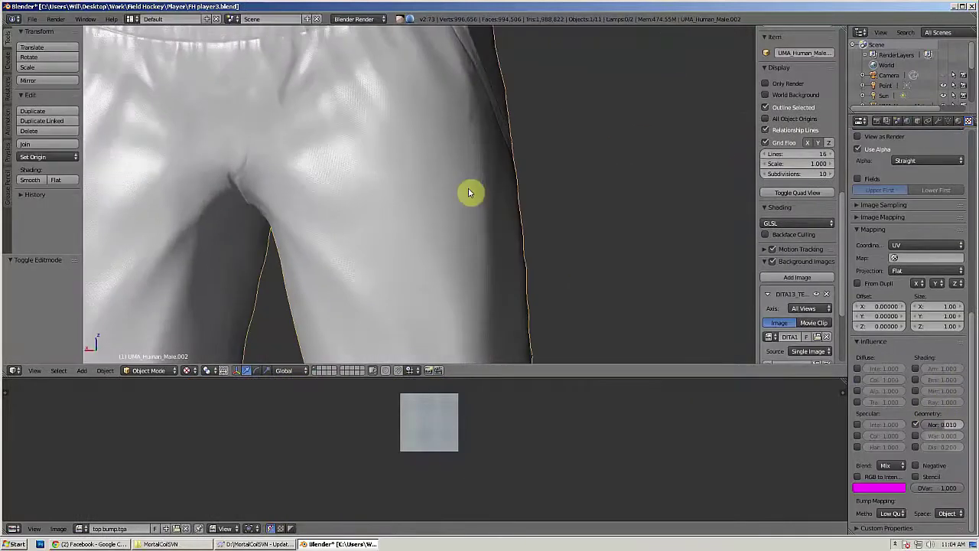
{"action": "scroll", "coordinate": [468, 192], "scroll_direction": "down", "scroll_amount": 2}
{"action": "key", "text": "ctrl+a"}
{"action": "left_click", "coordinate": [463, 234]}
{"action": "middle_click_drag", "start_coordinate": [463, 234], "coordinate": [454, 196]}
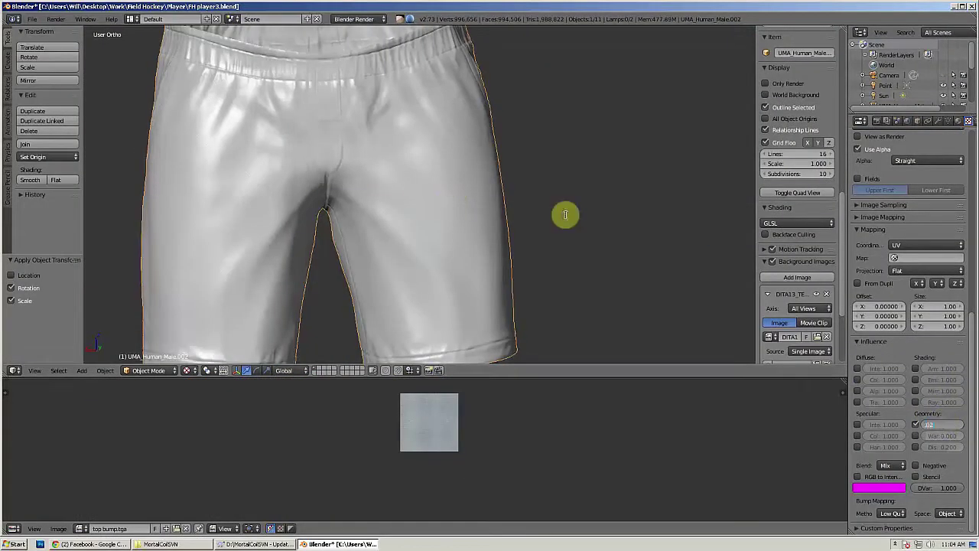
{"action": "key", "text": "Return"}
Step: Select the shorts, inspect them briefly in Sculpt Mode, and return to Object Mode with solid shading
{"action": "scroll", "coordinate": [476, 234], "scroll_direction": "down", "scroll_amount": 4}
{"action": "key", "text": "ctrl+KP_1"}
{"action": "key", "text": "a"}
{"action": "scroll", "coordinate": [498, 199], "scroll_direction": "up", "scroll_amount": 1}
{"action": "mouse_move", "coordinate": [504, 195]}
{"action": "middle_mouse_down", "text": "shift"}
{"action": "mouse_move", "coordinate": [518, 199]}
{"action": "mouse_move", "coordinate": [444, 210]}
{"action": "middle_mouse_up", "text": "shift"}
{"action": "scroll", "coordinate": [443, 206], "scroll_direction": "up", "scroll_amount": 1}
{"action": "right_click", "coordinate": [441, 175]}
{"action": "left_click", "coordinate": [153, 371]}
{"action": "left_click", "coordinate": [153, 336]}
{"action": "mouse_move", "coordinate": [442, 175]}
{"action": "middle_mouse_down", "text": "shift"}
{"action": "mouse_move", "coordinate": [312, 285]}
{"action": "mouse_move", "coordinate": [401, 235]}
{"action": "mouse_move", "coordinate": [417, 260]}
{"action": "middle_mouse_up", "text": "shift"}
{"action": "scroll", "coordinate": [285, 251], "scroll_direction": "up", "scroll_amount": 2}
{"action": "scroll", "coordinate": [295, 261], "scroll_direction": "down", "scroll_amount": 2}
{"action": "left_click", "coordinate": [157, 370]}
{"action": "left_click", "coordinate": [157, 359]}
{"action": "key", "text": "z"}
{"action": "scroll", "coordinate": [413, 237], "scroll_direction": "down", "scroll_amount": 1}
{"action": "key", "text": "Tab"}
{"action": "key", "text": "Tab"}
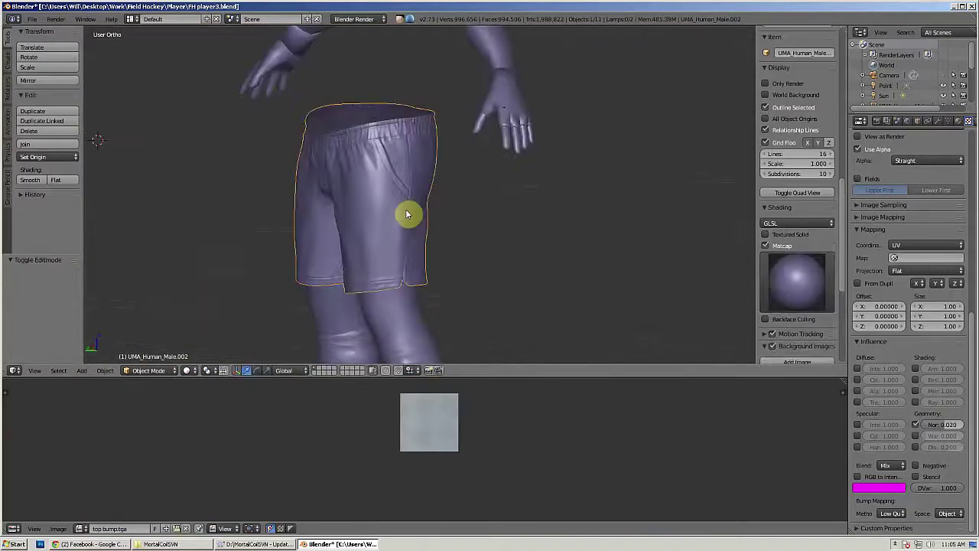
Step: Add a plane at the side of the shorts, reduce it to a single vertex, and move it to the waistband's side seam
{"action": "left_click", "coordinate": [407, 203]}
{"action": "key", "text": "shift+a"}
{"action": "key", "text": "s"}
{"action": "key", "text": "Tab"}
{"action": "right_click", "coordinate": [373, 212]}
{"action": "key", "text": "a"}
{"action": "scroll", "coordinate": [428, 215], "scroll_direction": "up", "scroll_amount": 3}
{"action": "key", "text": "g"}
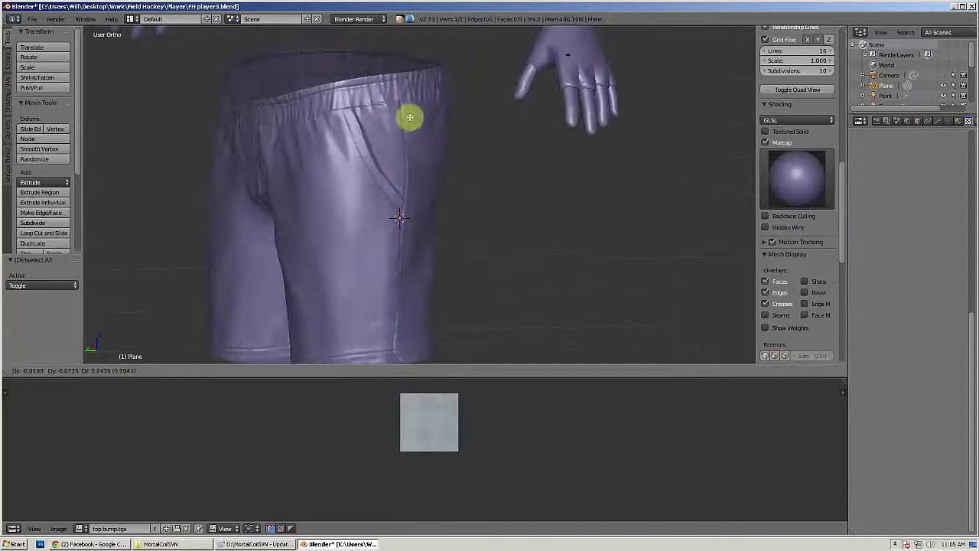
{"action": "left_click", "coordinate": [409, 112]}
Step: Turn on snapping and extrude a chain of vertices from the waistband's top edge down the side seam beside the pocket
{"action": "scroll", "coordinate": [402, 237], "scroll_direction": "up", "scroll_amount": 3}
{"action": "middle_click_drag", "start_coordinate": [408, 112], "coordinate": [384, 227], "text": "shift"}
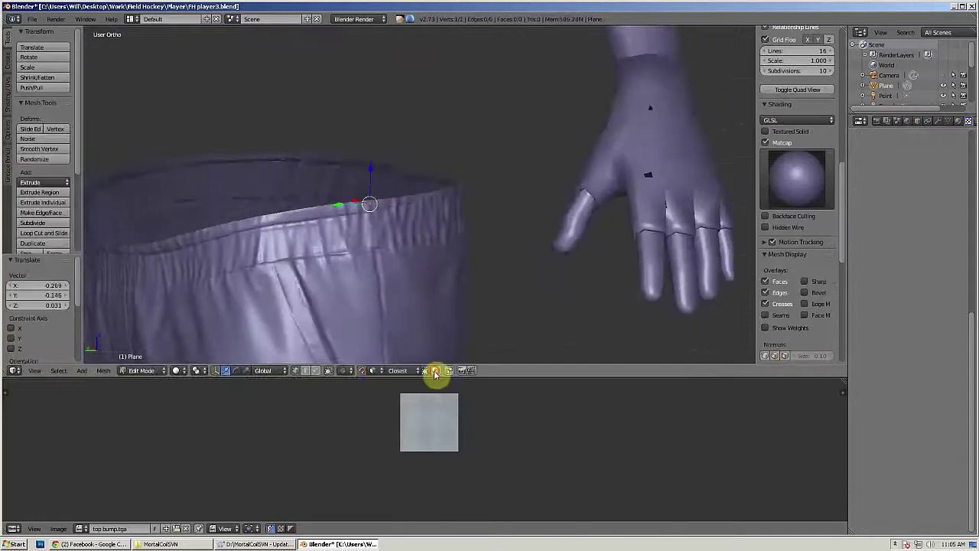
{"action": "left_click", "coordinate": [413, 287]}
{"action": "key", "text": "e"}
{"action": "left_click", "coordinate": [414, 313]}
{"action": "scroll", "coordinate": [406, 291], "scroll_direction": "down", "scroll_amount": 6}
{"action": "scroll", "coordinate": [398, 252], "scroll_direction": "up", "scroll_amount": 3}
{"action": "key", "text": "e"}
{"action": "left_click", "coordinate": [418, 213]}
{"action": "key", "text": "e"}
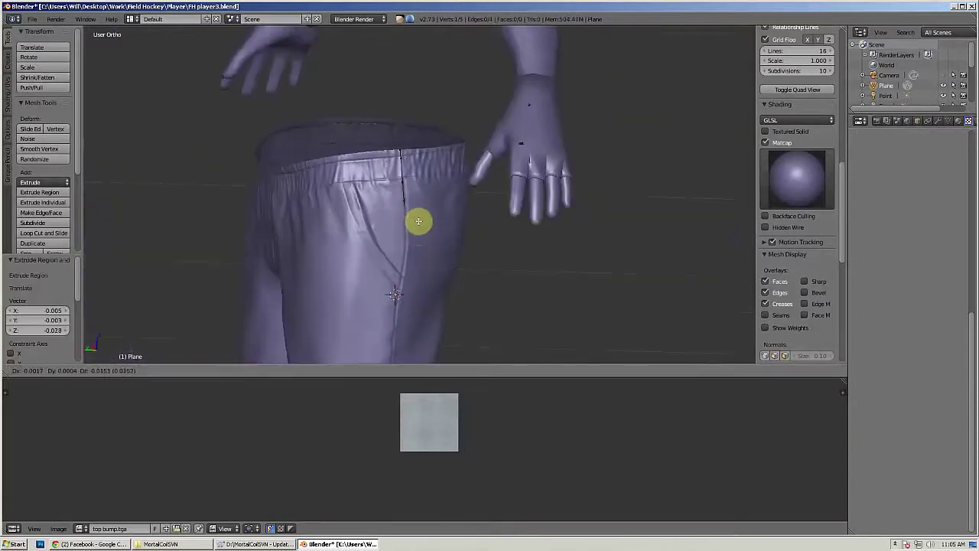
{"action": "key", "text": "g"}
{"action": "middle_click_drag", "start_coordinate": [403, 212], "coordinate": [430, 173]}
{"action": "left_click", "coordinate": [409, 202]}
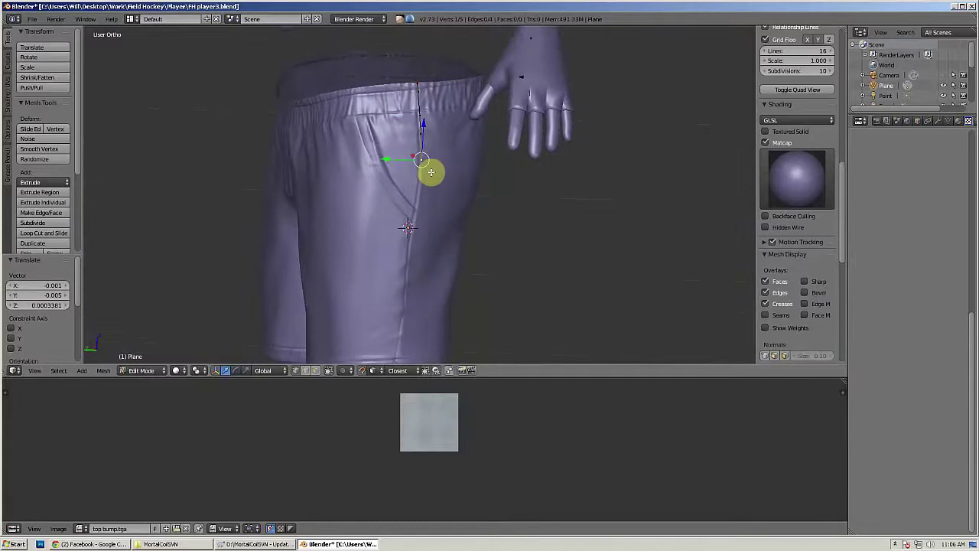
Step: Extend the vertex chain down the rest of the side seam, around the hem notch, and onto the rear hem
{"action": "left_click", "coordinate": [416, 324]}
{"action": "middle_click_drag", "start_coordinate": [416, 325], "coordinate": [430, 212], "text": "shift"}
{"action": "scroll", "coordinate": [448, 207], "scroll_direction": "up", "scroll_amount": 2}
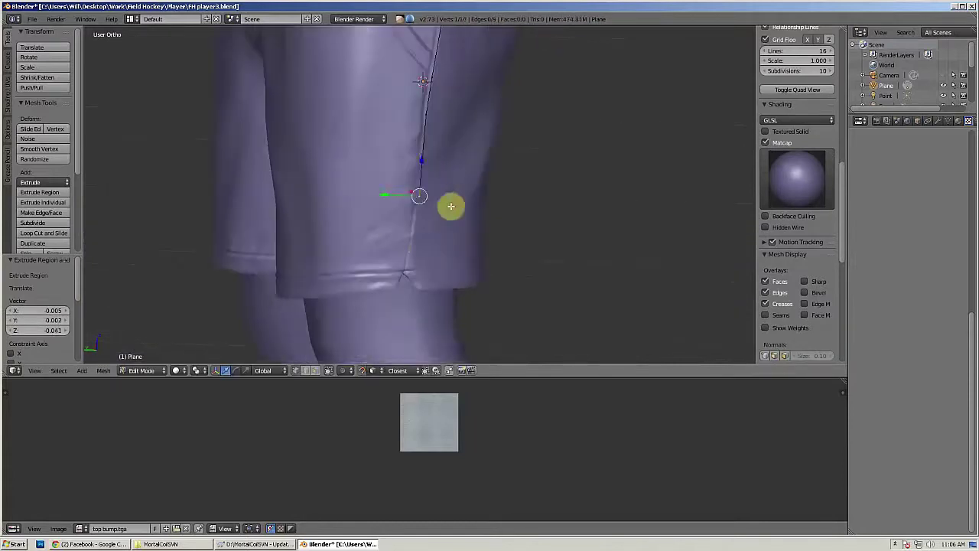
{"action": "left_click", "coordinate": [448, 290]}
{"action": "key", "text": "e"}
{"action": "left_click", "coordinate": [483, 290]}
Step: Extrude the vertex chain along the rear hem edge to the inner leg
{"action": "scroll", "coordinate": [489, 264], "scroll_direction": "down", "scroll_amount": 2}
{"action": "middle_click_drag", "start_coordinate": [494, 250], "coordinate": [433, 268]}
{"action": "scroll", "coordinate": [433, 282], "scroll_direction": "up", "scroll_amount": 2}
{"action": "key", "text": "e"}
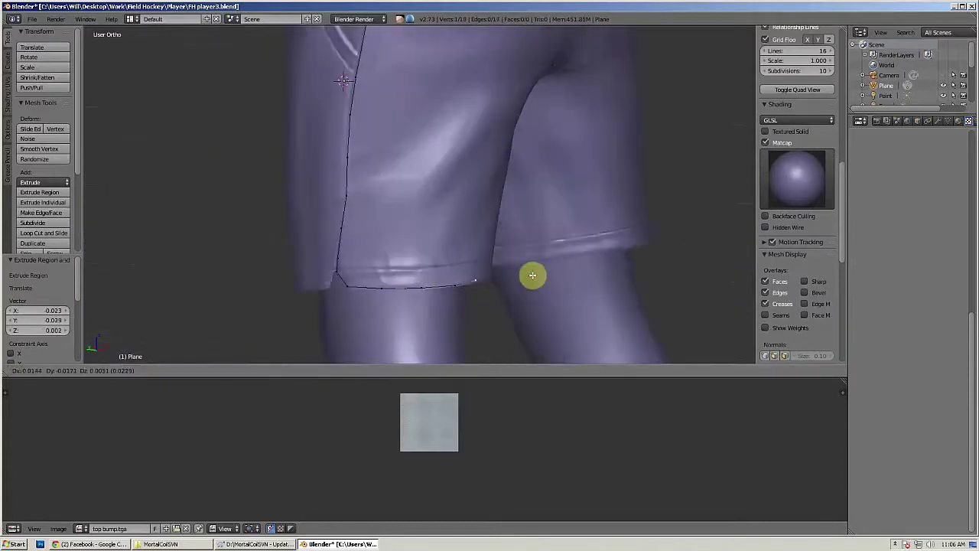
{"action": "left_click", "coordinate": [536, 276]}
{"action": "middle_click_drag", "start_coordinate": [535, 275], "coordinate": [442, 287]}
{"action": "key", "text": "e"}
{"action": "key", "text": "e"}
Step: Continue the vertex chain past the inner leg and onto the front hem edge
{"action": "middle_click_drag", "start_coordinate": [505, 293], "coordinate": [450, 276]}
{"action": "left_click", "coordinate": [502, 298]}
{"action": "key", "text": "e"}
{"action": "left_click", "coordinate": [531, 301]}
{"action": "key", "text": "e"}
{"action": "left_click", "coordinate": [532, 322]}
{"action": "middle_click_drag", "start_coordinate": [532, 322], "coordinate": [493, 304]}
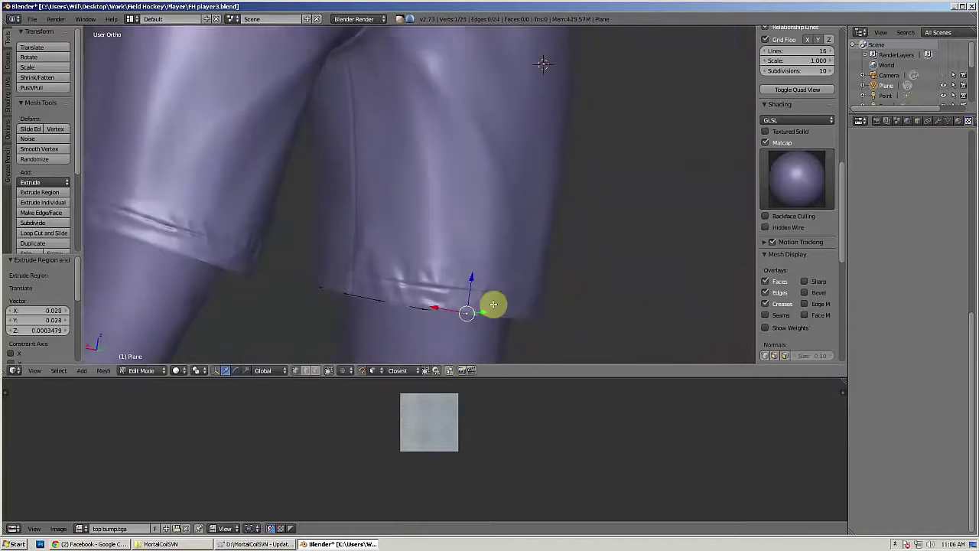
Step: Extend the vertex chain along the front hem back to the side notch and adjust the vertex at the notch
{"action": "middle_click_drag", "start_coordinate": [443, 200], "coordinate": [428, 319]}
{"action": "middle_click_drag", "start_coordinate": [424, 231], "coordinate": [385, 301]}
{"action": "key", "text": "e"}
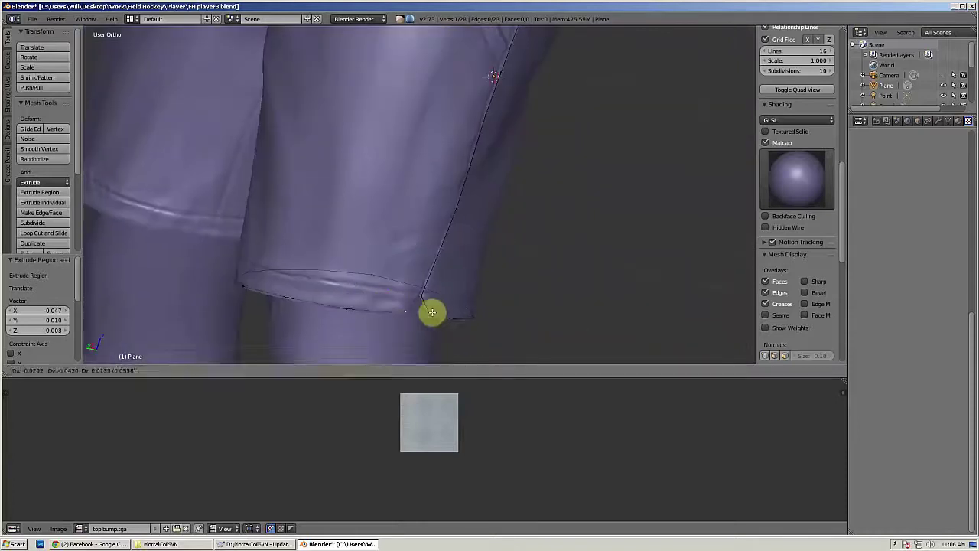
{"action": "key", "text": "f"}
{"action": "left_click", "coordinate": [427, 289]}
{"action": "scroll", "coordinate": [417, 237], "scroll_direction": "down", "scroll_amount": 4}
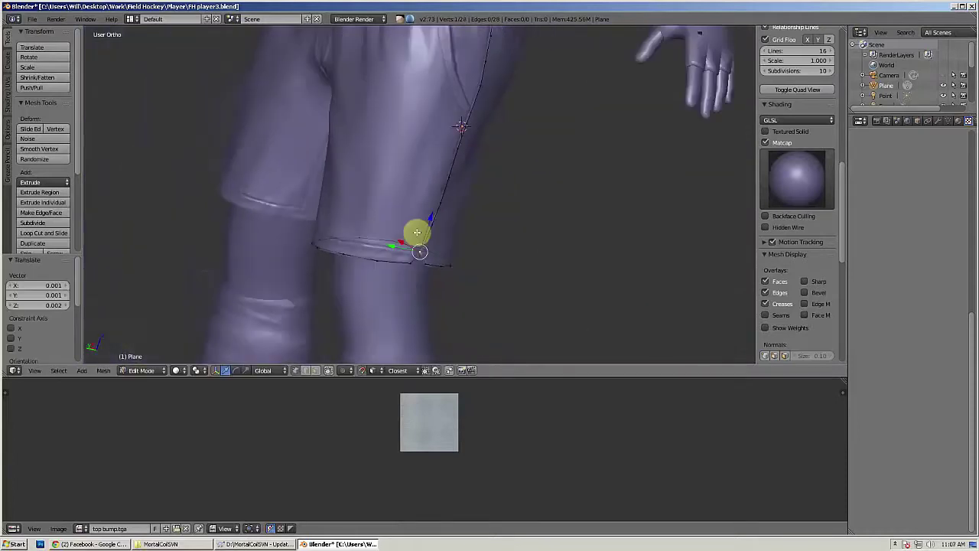
Step: Extrude the side seam's vertex chain sideways into a narrow strip of faces running from the waistband to the hem notch
{"action": "middle_click_drag", "start_coordinate": [416, 232], "coordinate": [390, 223]}
{"action": "scroll", "coordinate": [389, 222], "scroll_direction": "up", "scroll_amount": 3}
{"action": "scroll", "coordinate": [391, 223], "scroll_direction": "down", "scroll_amount": 3}
{"action": "key", "text": "a"}
{"action": "key", "text": "a"}
{"action": "middle_click_drag", "start_coordinate": [492, 236], "coordinate": [428, 239]}
{"action": "key", "text": "b"}
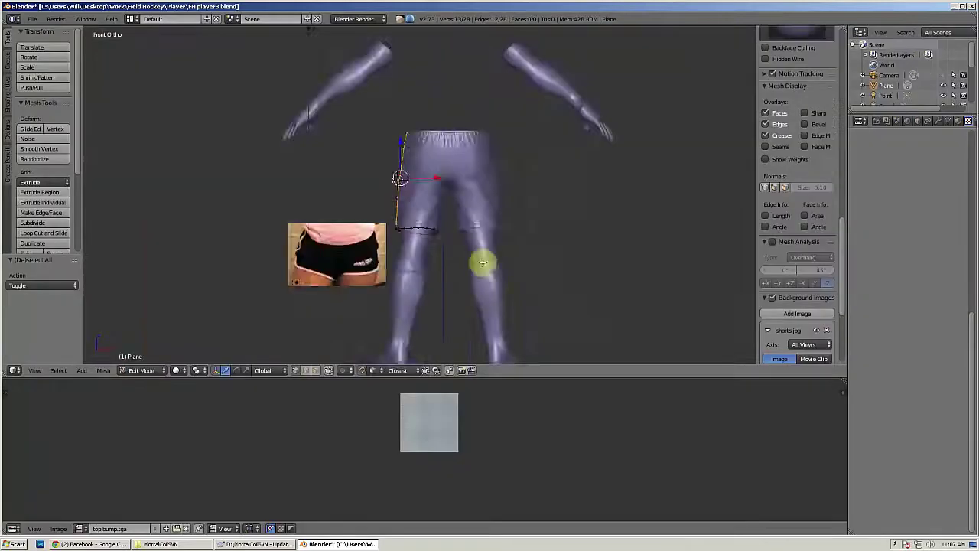
{"action": "scroll", "coordinate": [419, 225], "scroll_direction": "up", "scroll_amount": 4}
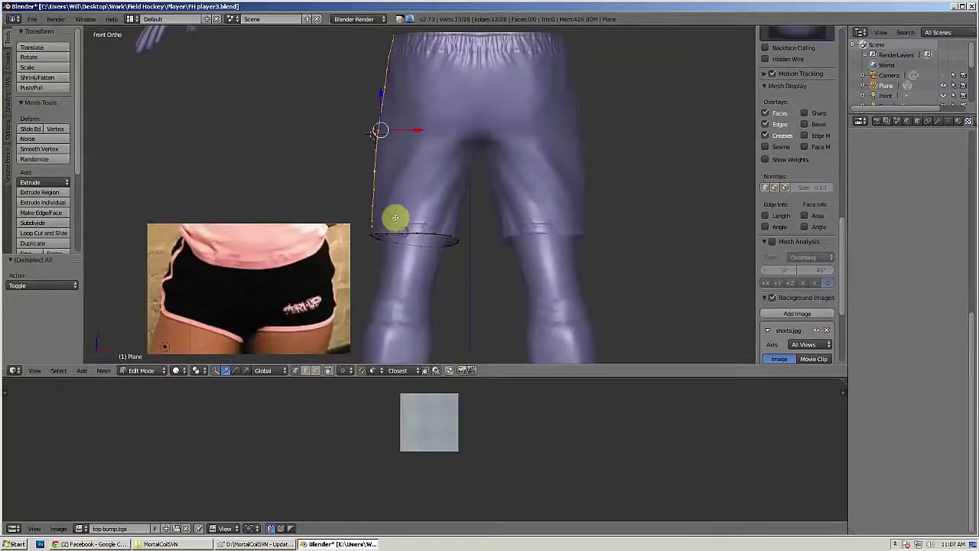
{"action": "middle_click_drag", "start_coordinate": [393, 219], "coordinate": [482, 231]}
{"action": "scroll", "coordinate": [365, 179], "scroll_direction": "up", "scroll_amount": 4}
{"action": "scroll", "coordinate": [365, 179], "scroll_direction": "down", "scroll_amount": 1}
{"action": "middle_click_drag", "start_coordinate": [365, 179], "coordinate": [368, 210], "text": "shift"}
{"action": "key", "text": "e"}
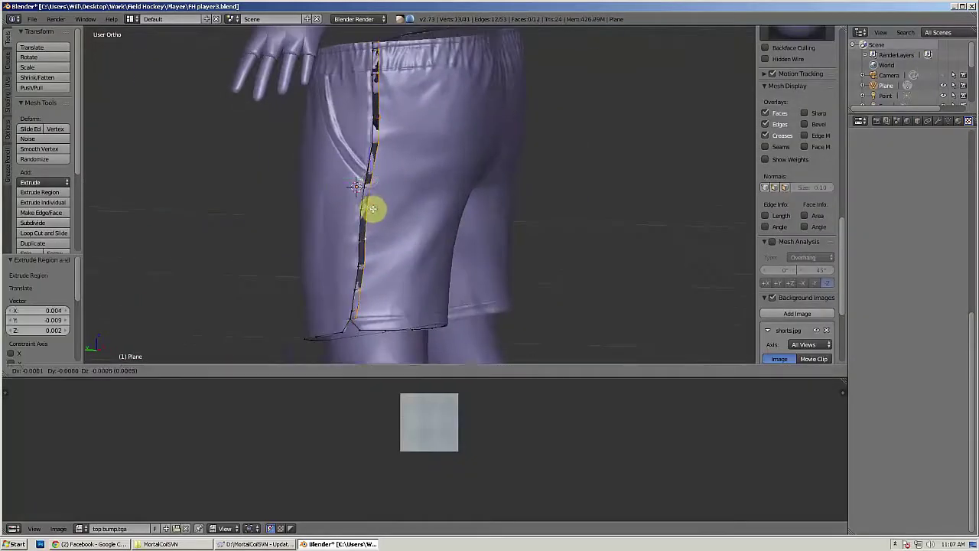
{"action": "left_click", "coordinate": [372, 210]}
Step: Extrude a second vertex chain just above the rear hem edge, starting from the side notch
{"action": "middle_click_drag", "start_coordinate": [355, 329], "coordinate": [361, 251], "text": "shift"}
{"action": "scroll", "coordinate": [340, 260], "scroll_direction": "up", "scroll_amount": 2}
{"action": "right_click", "coordinate": [334, 265]}
{"action": "scroll", "coordinate": [336, 266], "scroll_direction": "up", "scroll_amount": 2}
{"action": "key", "text": "e"}
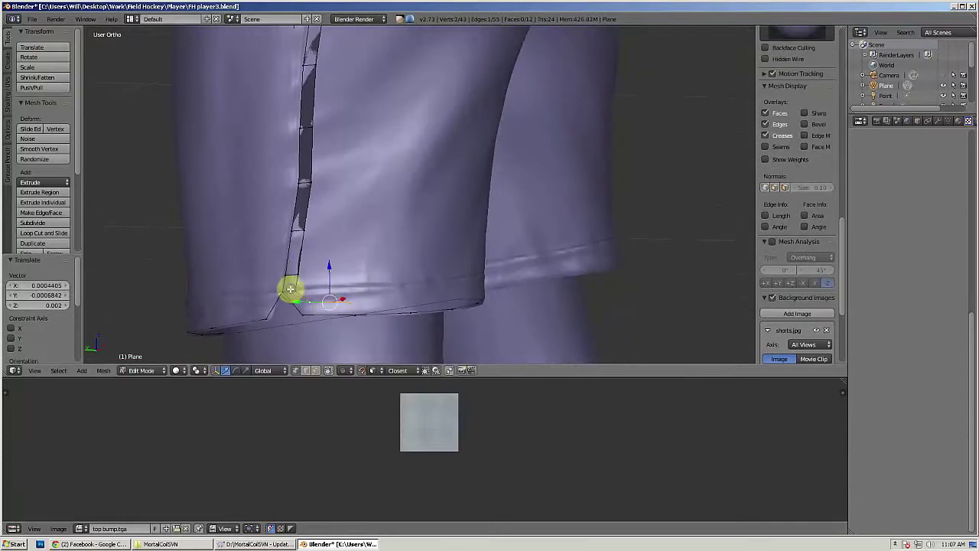
{"action": "right_click", "coordinate": [293, 290]}
{"action": "right_click", "coordinate": [356, 299]}
{"action": "middle_click_drag", "start_coordinate": [356, 299], "coordinate": [325, 312]}
{"action": "key", "text": "e"}
{"action": "left_click", "coordinate": [459, 311]}
{"action": "mouse_move", "coordinate": [460, 310]}
{"action": "middle_mouse_down"}
{"action": "mouse_move", "coordinate": [414, 294]}
{"action": "mouse_move", "coordinate": [469, 318]}
{"action": "middle_mouse_up"}
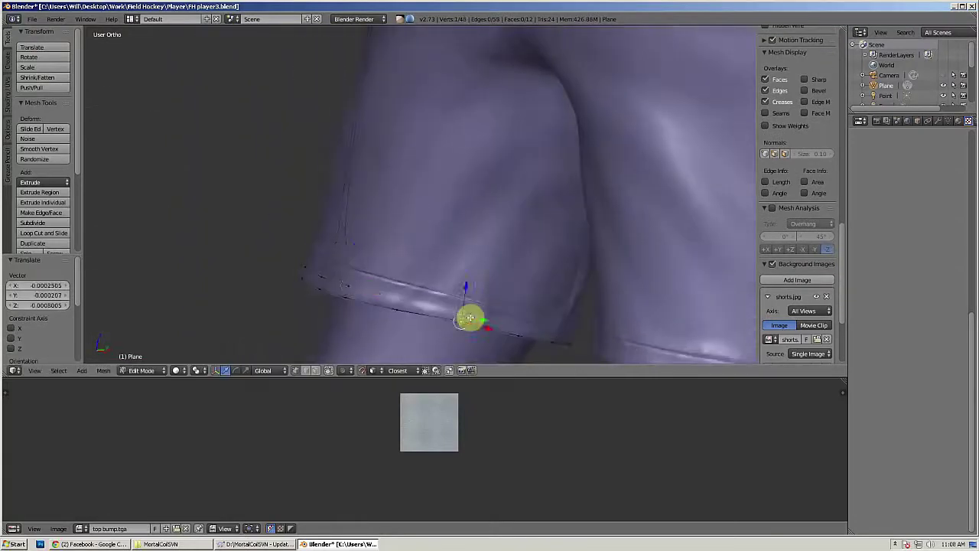
Step: Continue the second hem chain around the inner leg and along the front hem back to the side notch
{"action": "middle_click_drag", "start_coordinate": [552, 323], "coordinate": [368, 279]}
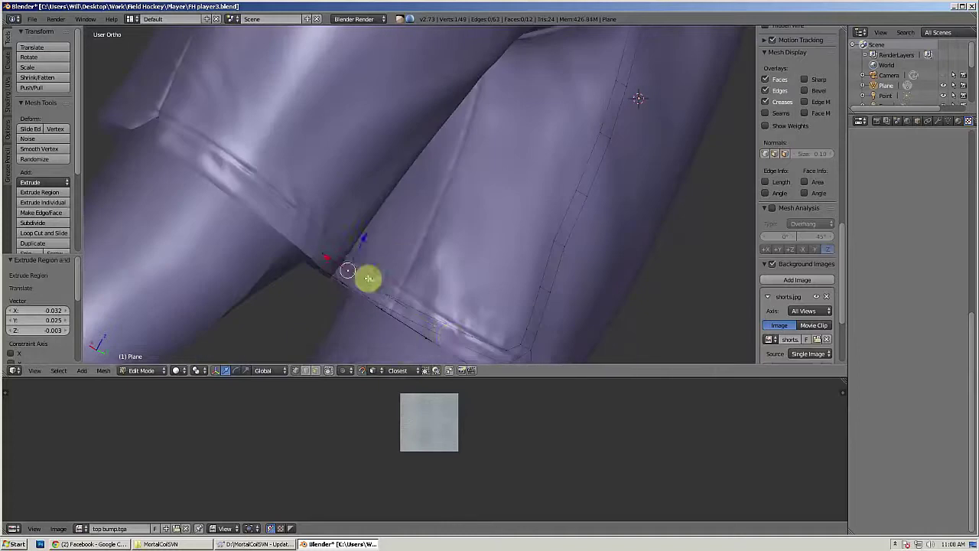
{"action": "left_click", "coordinate": [451, 334]}
{"action": "middle_click_drag", "start_coordinate": [450, 335], "coordinate": [289, 196]}
{"action": "key", "text": "e"}
{"action": "left_click", "coordinate": [384, 219]}
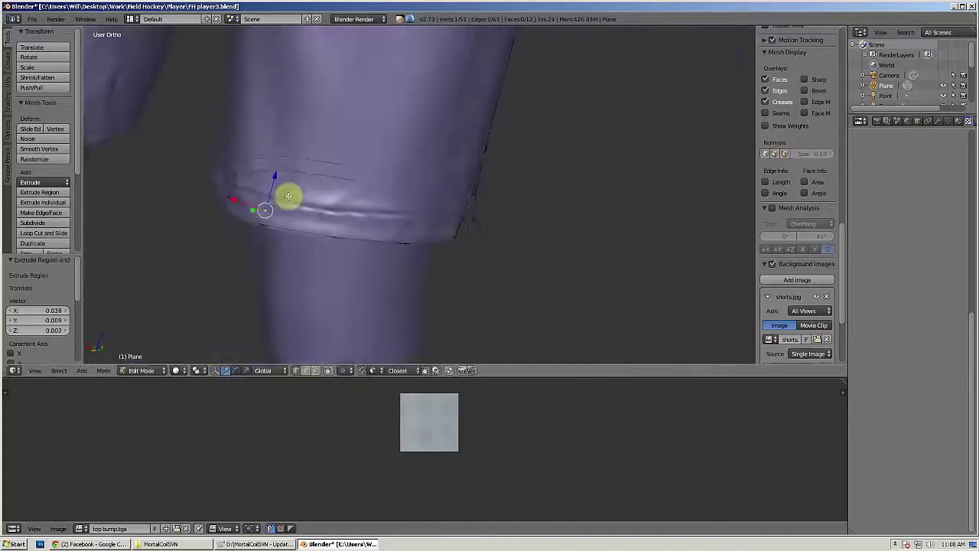
{"action": "left_click", "coordinate": [381, 237]}
{"action": "middle_click_drag", "start_coordinate": [452, 244], "coordinate": [366, 221]}
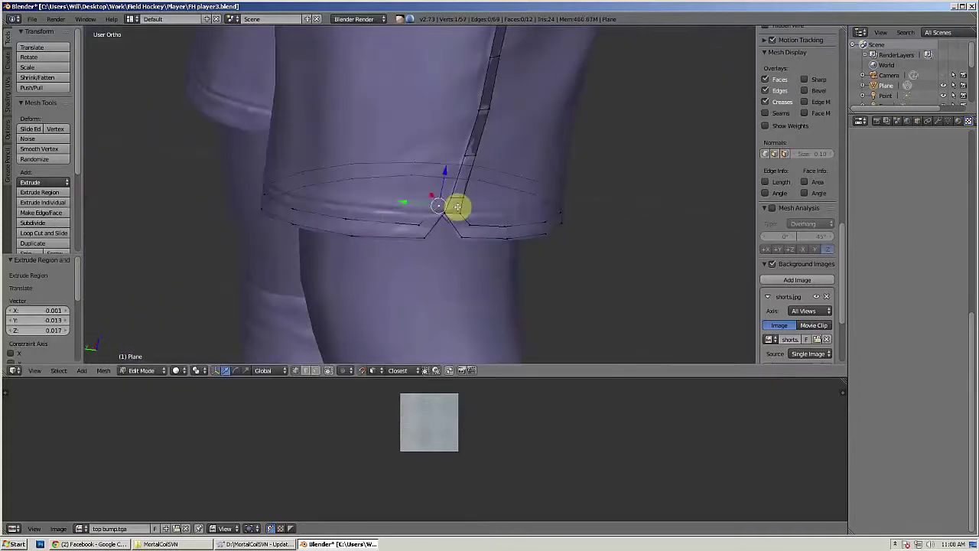
Step: Bridge the two hem edge loops into a strip of faces around the leg opening
{"action": "middle_click_drag", "start_coordinate": [457, 207], "coordinate": [382, 222], "text": "shift"}
{"action": "scroll", "coordinate": [383, 223], "scroll_direction": "up", "scroll_amount": 2}
{"action": "key", "text": "l"}
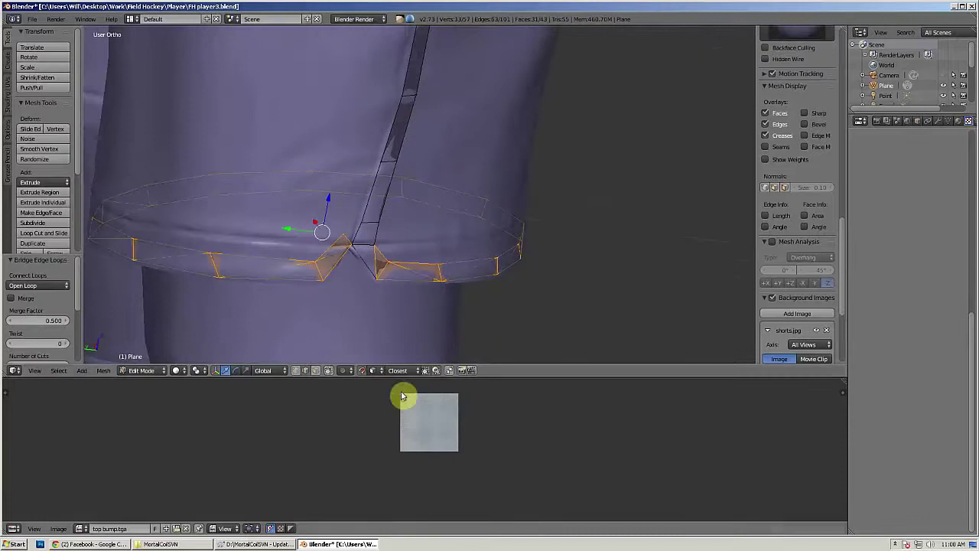
{"action": "middle_click_drag", "start_coordinate": [369, 270], "coordinate": [363, 230]}
{"action": "key", "text": "f"}
Step: Move the vertex at the front of the hem notch to meet the lower end of the side seam strip
{"action": "key", "text": "a"}
{"action": "right_click", "coordinate": [328, 256]}
{"action": "key", "text": "a"}
{"action": "scroll", "coordinate": [368, 277], "scroll_direction": "down", "scroll_amount": 5}
{"action": "scroll", "coordinate": [363, 231], "scroll_direction": "up", "scroll_amount": 4}
{"action": "scroll", "coordinate": [329, 258], "scroll_direction": "up", "scroll_amount": 2}
{"action": "right_click", "coordinate": [320, 264]}
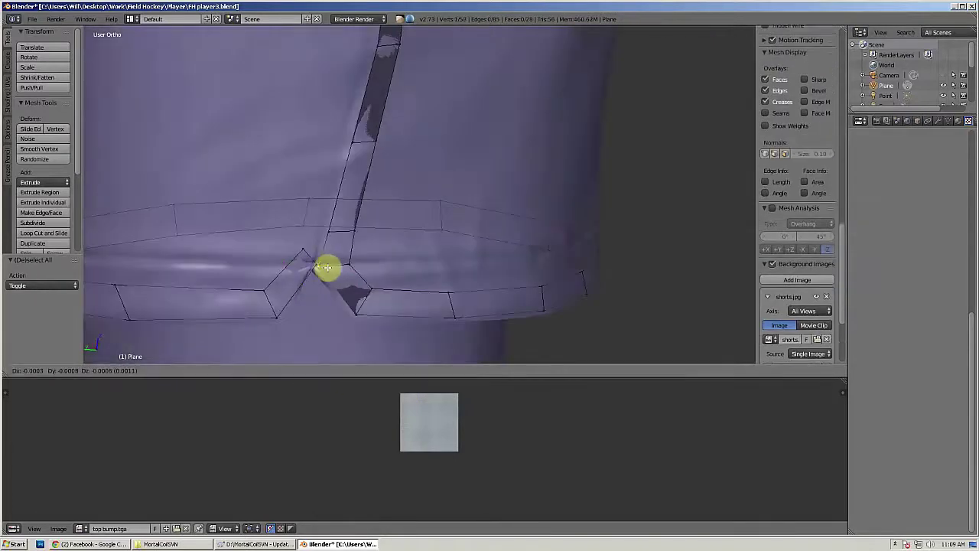
{"action": "key", "text": "g"}
{"action": "middle_click_drag", "start_coordinate": [315, 271], "coordinate": [397, 299]}
{"action": "left_click", "coordinate": [350, 298]}
Step: Add a Solidify modifier to the new trim mesh
{"action": "key", "text": "Tab"}
{"action": "scroll", "coordinate": [382, 268], "scroll_direction": "down", "scroll_amount": 7}
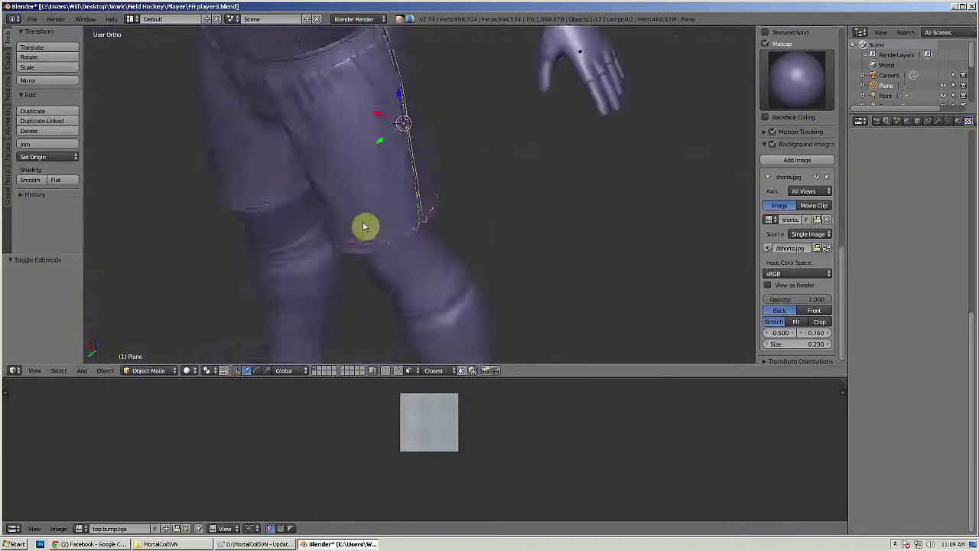
{"action": "middle_click_drag", "start_coordinate": [365, 228], "coordinate": [375, 184]}
{"action": "left_click", "coordinate": [938, 123]}
{"action": "left_click", "coordinate": [911, 156]}
{"action": "left_click", "coordinate": [767, 316]}
Step: Recalculate the normals of all faces in the trim mesh
{"action": "key", "text": "Tab"}
{"action": "key", "text": "a"}
{"action": "key", "text": "a"}
{"action": "mouse_move", "coordinate": [513, 223]}
{"action": "middle_mouse_down"}
{"action": "mouse_move", "coordinate": [453, 227]}
{"action": "mouse_move", "coordinate": [509, 218]}
{"action": "middle_mouse_up"}
{"action": "key", "text": "ctrl+n"}
{"action": "key", "text": "Tab"}
{"action": "scroll", "coordinate": [509, 218], "scroll_direction": "up", "scroll_amount": 2}
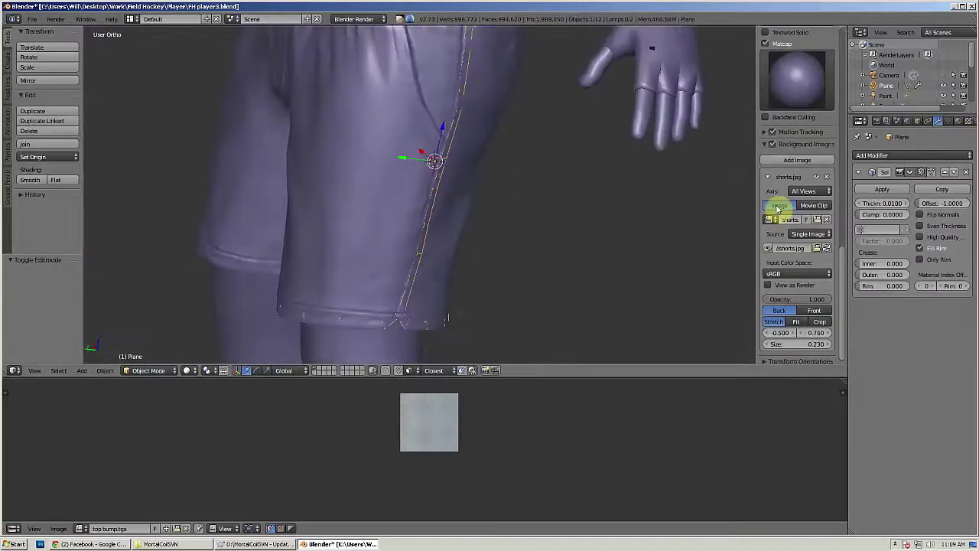
{"action": "left_click", "coordinate": [438, 232]}
Step: Add a Subdivision Surface modifier to the trim with 3 viewport subdivisions
{"action": "middle_click_drag", "start_coordinate": [452, 231], "coordinate": [275, 195]}
{"action": "left_click", "coordinate": [911, 155]}
{"action": "left_click", "coordinate": [807, 326]}
{"action": "double_click", "coordinate": [906, 364]}
{"action": "middle_click_drag", "start_coordinate": [566, 248], "coordinate": [515, 224]}
{"action": "scroll", "coordinate": [515, 224], "scroll_direction": "down", "scroll_amount": 2}
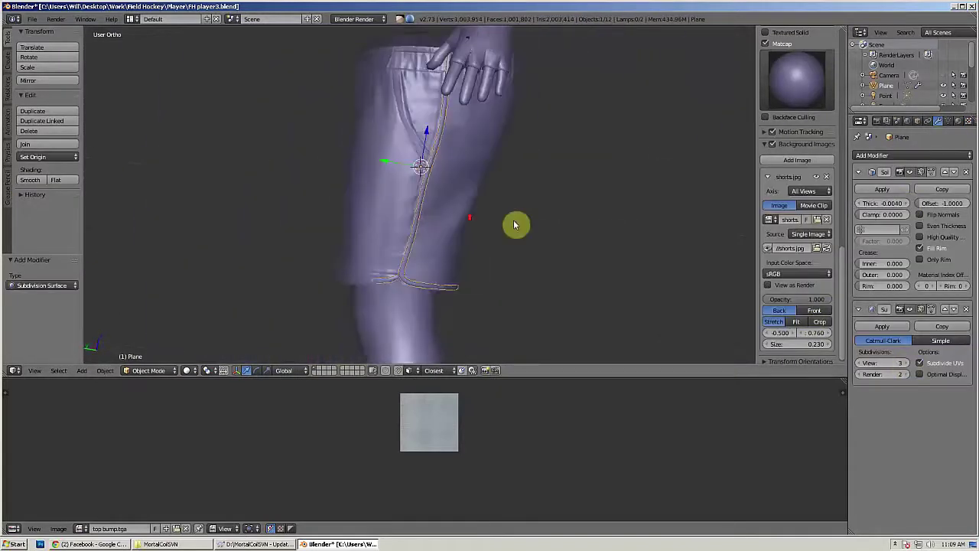
Step: Set the Solidify thickness to -0.0030, the inner crease to 1.000 and the outer crease to 0.444
{"action": "left_click", "coordinate": [860, 203]}
{"action": "scroll", "coordinate": [446, 224], "scroll_direction": "up", "scroll_amount": 1}
{"action": "middle_click_drag", "start_coordinate": [394, 224], "coordinate": [463, 220]}
{"action": "mouse_move", "coordinate": [882, 264]}
{"action": "left_mouse_down"}
{"action": "mouse_move", "coordinate": [892, 263]}
{"action": "mouse_move", "coordinate": [880, 274]}
{"action": "left_mouse_up"}
{"action": "scroll", "coordinate": [451, 191], "scroll_direction": "up", "scroll_amount": 4}
{"action": "double_click", "coordinate": [907, 204]}
{"action": "scroll", "coordinate": [488, 205], "scroll_direction": "down", "scroll_amount": 5}
Step: Set the transform orientation to Normal and nudge a hem vertex of the trim strip along its normal
{"action": "key", "text": "Tab"}
{"action": "scroll", "coordinate": [459, 253], "scroll_direction": "up", "scroll_amount": 4}
{"action": "key", "text": "a"}
{"action": "middle_click_drag", "start_coordinate": [428, 273], "coordinate": [421, 297]}
{"action": "right_click", "coordinate": [352, 309]}
{"action": "left_click", "coordinate": [269, 370]}
{"action": "left_click", "coordinate": [265, 324]}
{"action": "key", "text": "Tab"}
{"action": "key", "text": "Tab"}
{"action": "right_click", "coordinate": [484, 294]}
{"action": "left_click_drag", "start_coordinate": [487, 299], "coordinate": [495, 301]}
Step: Adjust more vertices around the leg opening so the hem strip follows the sculpted shorts
{"action": "right_click", "coordinate": [367, 259]}
{"action": "right_click", "coordinate": [372, 242], "text": "shift"}
{"action": "right_click", "coordinate": [422, 245], "text": "shift"}
{"action": "middle_click_drag", "start_coordinate": [495, 301], "coordinate": [392, 249]}
{"action": "key", "text": "Tab"}
{"action": "scroll", "coordinate": [392, 249], "scroll_direction": "down", "scroll_amount": 5}
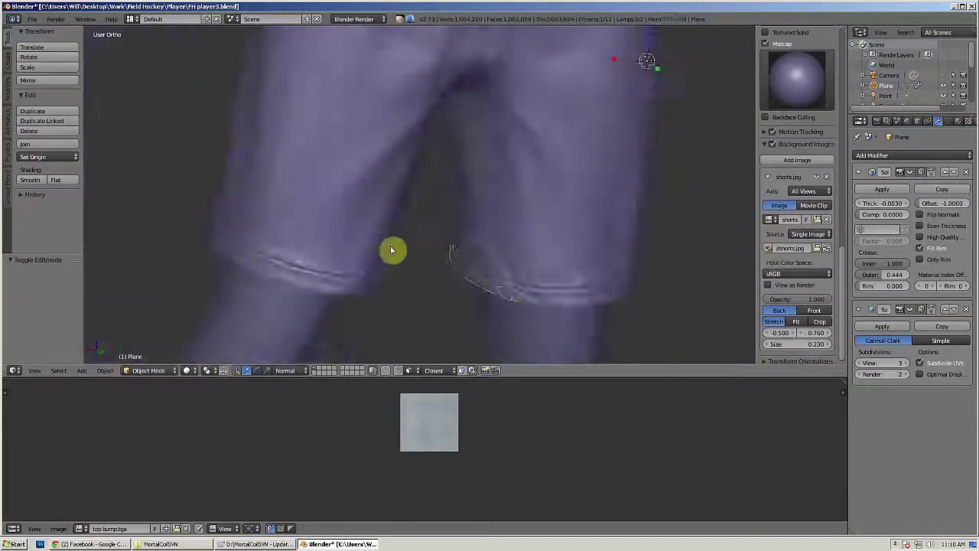
{"action": "scroll", "coordinate": [392, 250], "scroll_direction": "up", "scroll_amount": 4}
{"action": "key", "text": "Tab"}
{"action": "left_click_drag", "start_coordinate": [426, 268], "coordinate": [432, 272]}
{"action": "middle_click_drag", "start_coordinate": [432, 272], "coordinate": [462, 298]}
{"action": "left_click_drag", "start_coordinate": [545, 322], "coordinate": [550, 329]}
{"action": "left_click", "coordinate": [550, 328]}
{"action": "middle_click_drag", "start_coordinate": [550, 329], "coordinate": [461, 243]}
Step: Add an extra edge to the trim strip near the side notch and check the smoothed shape
{"action": "scroll", "coordinate": [383, 221], "scroll_direction": "up", "scroll_amount": 3}
{"action": "right_click", "coordinate": [376, 218]}
{"action": "key", "text": "e"}
{"action": "left_click", "coordinate": [390, 222]}
{"action": "right_click", "coordinate": [367, 219]}
{"action": "key", "text": "Tab"}
{"action": "scroll", "coordinate": [461, 242], "scroll_direction": "down", "scroll_amount": 10}
{"action": "scroll", "coordinate": [356, 277], "scroll_direction": "up", "scroll_amount": 10}
Step: Try a full edge crease on the rear corner of the hem notch and undo it
{"action": "key", "text": "Tab"}
{"action": "middle_click_drag", "start_coordinate": [357, 277], "coordinate": [364, 249]}
{"action": "right_click", "coordinate": [363, 245]}
{"action": "right_click", "coordinate": [350, 266], "text": "shift"}
{"action": "key", "text": "shift+e"}
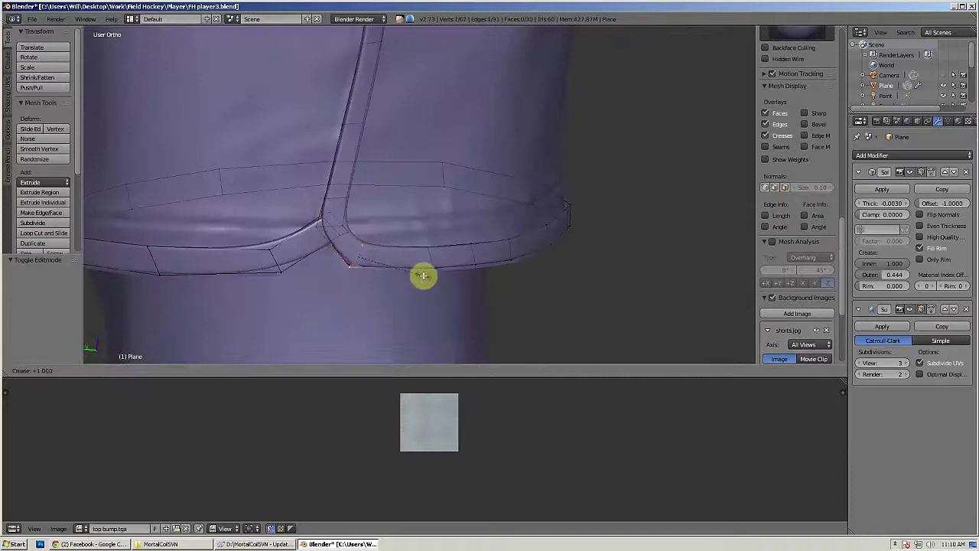
{"action": "key", "text": "Tab"}
{"action": "scroll", "coordinate": [451, 283], "scroll_direction": "down", "scroll_amount": 8}
{"action": "scroll", "coordinate": [436, 271], "scroll_direction": "up", "scroll_amount": 6}
{"action": "key", "text": "Tab"}
{"action": "key", "text": "ctrl+z"}
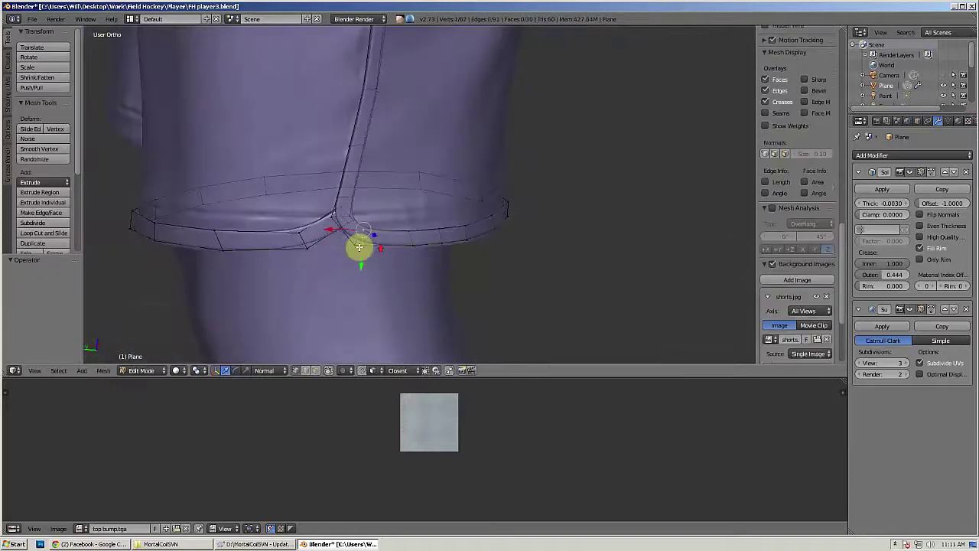
{"action": "scroll", "coordinate": [361, 247], "scroll_direction": "up", "scroll_amount": 3}
{"action": "key", "text": "ctrl+z"}
{"action": "key", "text": "ctrl+z"}
Step: Add supporting geometry to the hem strip at the notch to tighten its corner, and inspect the smoothed trim
{"action": "left_click", "coordinate": [318, 259]}
{"action": "key", "text": "Tab"}
{"action": "scroll", "coordinate": [393, 258], "scroll_direction": "down", "scroll_amount": 9}
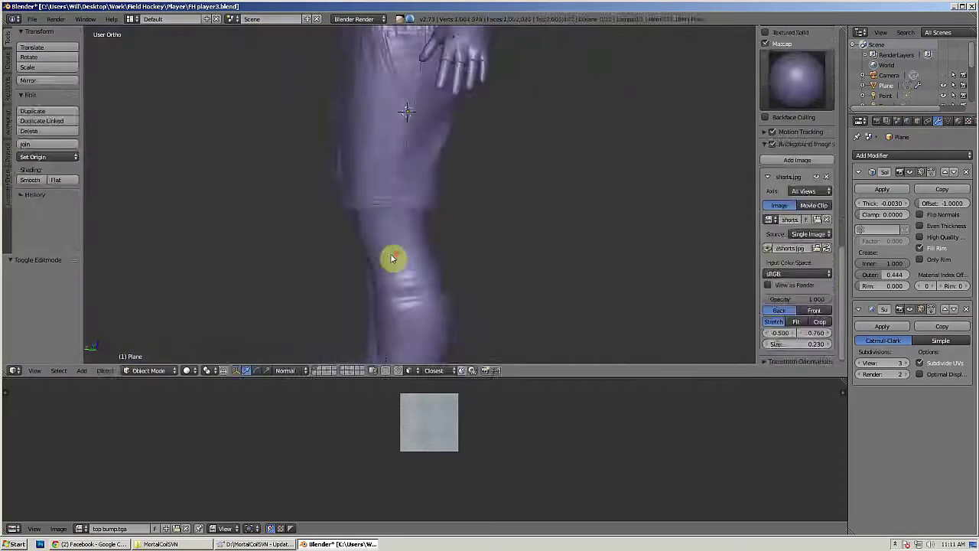
{"action": "middle_click_drag", "start_coordinate": [394, 258], "coordinate": [420, 192]}
{"action": "scroll", "coordinate": [406, 221], "scroll_direction": "up", "scroll_amount": 5}
Step: Move the rear hem vertices beside the notch along their normals to even out the lower edge
{"action": "key", "text": "Tab"}
{"action": "left_click_drag", "start_coordinate": [428, 218], "coordinate": [428, 219]}
{"action": "middle_click_drag", "start_coordinate": [428, 219], "coordinate": [347, 258]}
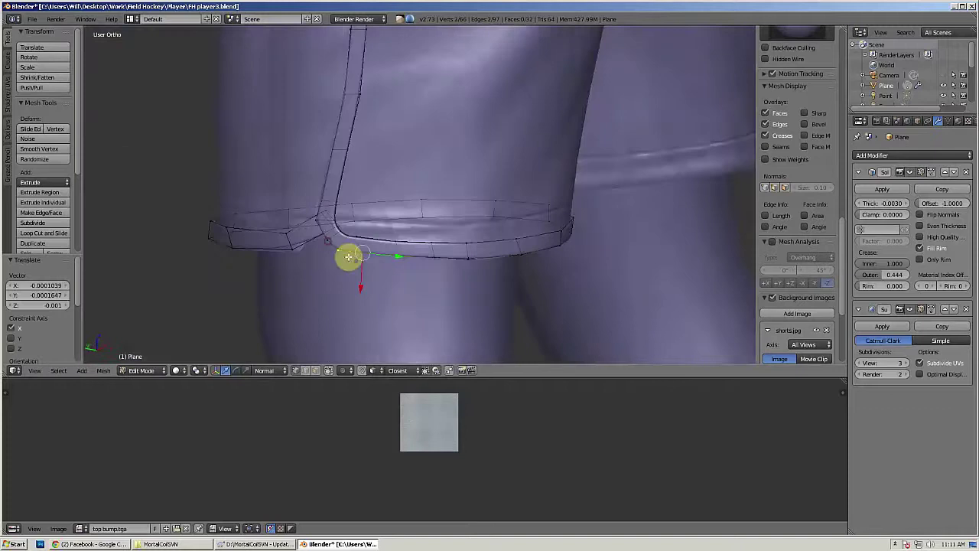
{"action": "left_click_drag", "start_coordinate": [360, 282], "coordinate": [360, 286]}
{"action": "right_click", "coordinate": [426, 259]}
{"action": "left_click_drag", "start_coordinate": [428, 277], "coordinate": [430, 283]}
{"action": "middle_click_drag", "start_coordinate": [430, 283], "coordinate": [337, 229]}
Step: Nudge the lower hem edges around the inner leg and front of the leg opening along their normals
{"action": "right_click", "coordinate": [350, 243]}
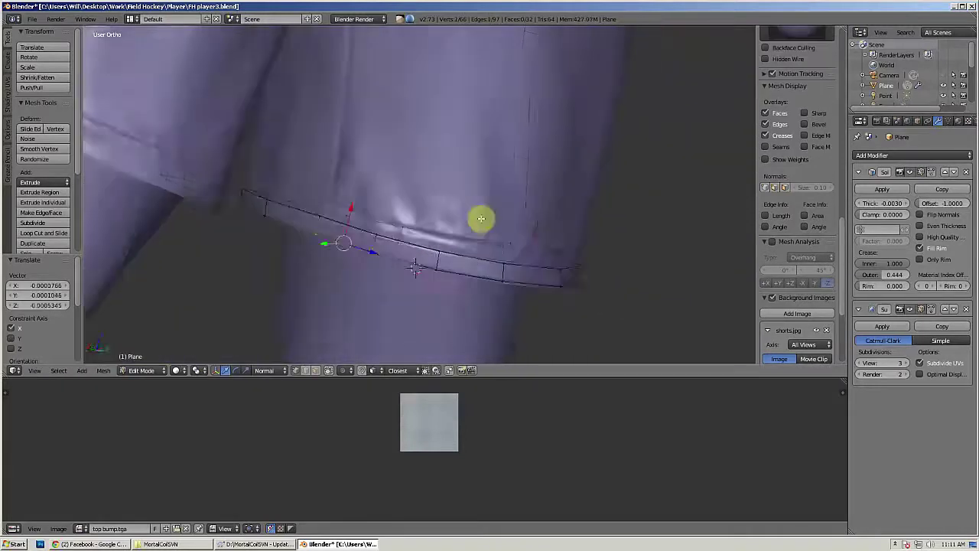
{"action": "middle_click_drag", "start_coordinate": [481, 219], "coordinate": [428, 230]}
{"action": "right_click", "coordinate": [445, 290]}
{"action": "left_click_drag", "start_coordinate": [444, 254], "coordinate": [445, 260]}
{"action": "middle_click_drag", "start_coordinate": [445, 260], "coordinate": [310, 222]}
Step: Add loop cuts to the front hem strip near the notch and slide the new edge toward the corner
{"action": "right_click", "coordinate": [382, 273]}
{"action": "key", "text": "ctrl+r"}
{"action": "left_click", "coordinate": [355, 258]}
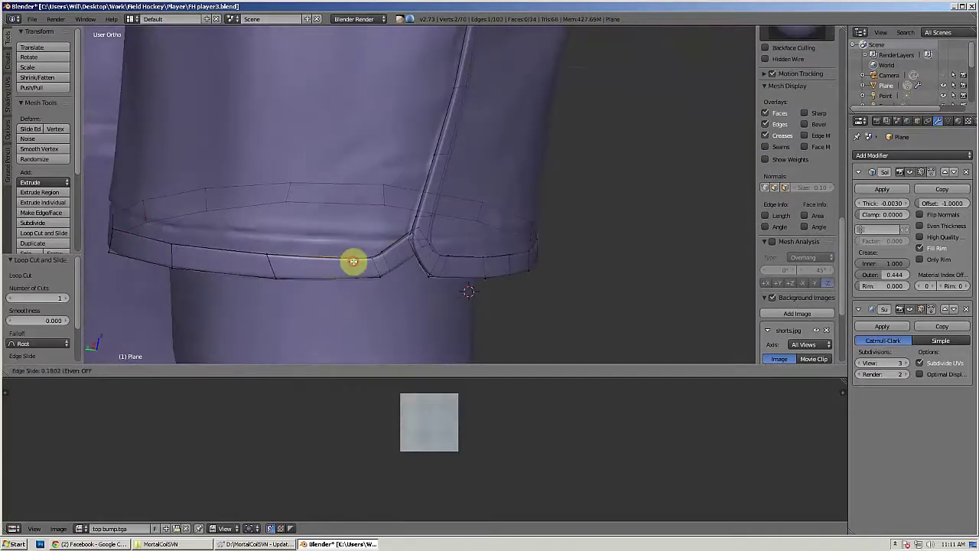
{"action": "left_click", "coordinate": [352, 261]}
{"action": "key", "text": "ctrl+e"}
{"action": "left_click", "coordinate": [382, 469]}
{"action": "left_click", "coordinate": [376, 298]}
{"action": "key", "text": "Tab"}
{"action": "scroll", "coordinate": [382, 283], "scroll_direction": "down", "scroll_amount": 7}
{"action": "scroll", "coordinate": [382, 192], "scroll_direction": "up", "scroll_amount": 5}
Step: Nudge the front hem edge beside the notch along its normal and check the whole trim
{"action": "key", "text": "Tab"}
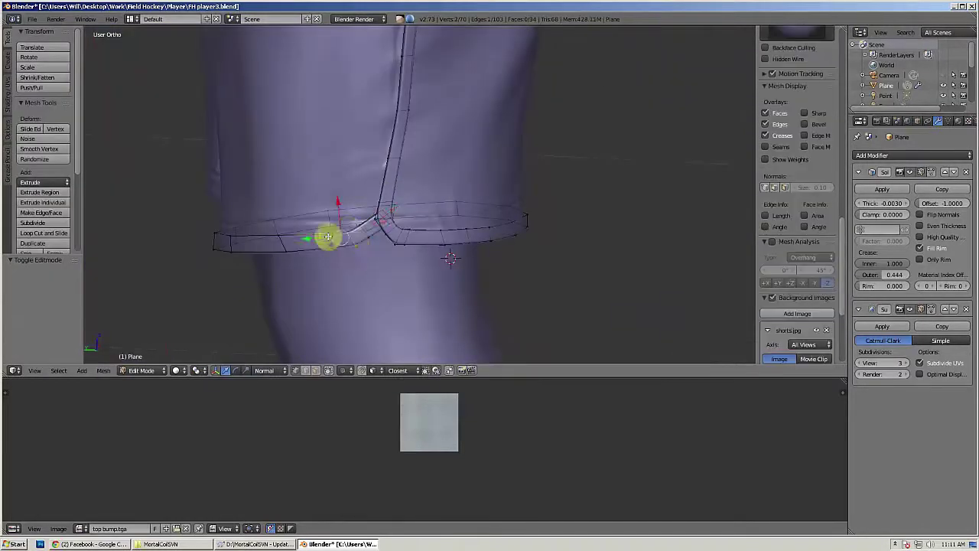
{"action": "left_click_drag", "start_coordinate": [340, 205], "coordinate": [345, 200]}
{"action": "right_click", "coordinate": [350, 228]}
{"action": "key", "text": "Tab"}
{"action": "scroll", "coordinate": [398, 184], "scroll_direction": "down", "scroll_amount": 7}
{"action": "middle_click_drag", "start_coordinate": [403, 176], "coordinate": [404, 248], "text": "shift"}
{"action": "middle_click_drag", "start_coordinate": [404, 249], "coordinate": [419, 230]}
Step: Nudge the front edge loop of the trim's side seam along its normals
{"action": "key", "text": "Tab"}
{"action": "key", "text": "a"}
{"action": "right_click", "coordinate": [419, 240], "text": "alt"}
{"action": "middle_click_drag", "start_coordinate": [335, 261], "coordinate": [505, 294]}
{"action": "scroll", "coordinate": [459, 187], "scroll_direction": "up", "scroll_amount": 4}
{"action": "scroll", "coordinate": [400, 159], "scroll_direction": "down", "scroll_amount": 1}
{"action": "left_click_drag", "start_coordinate": [398, 159], "coordinate": [400, 157]}
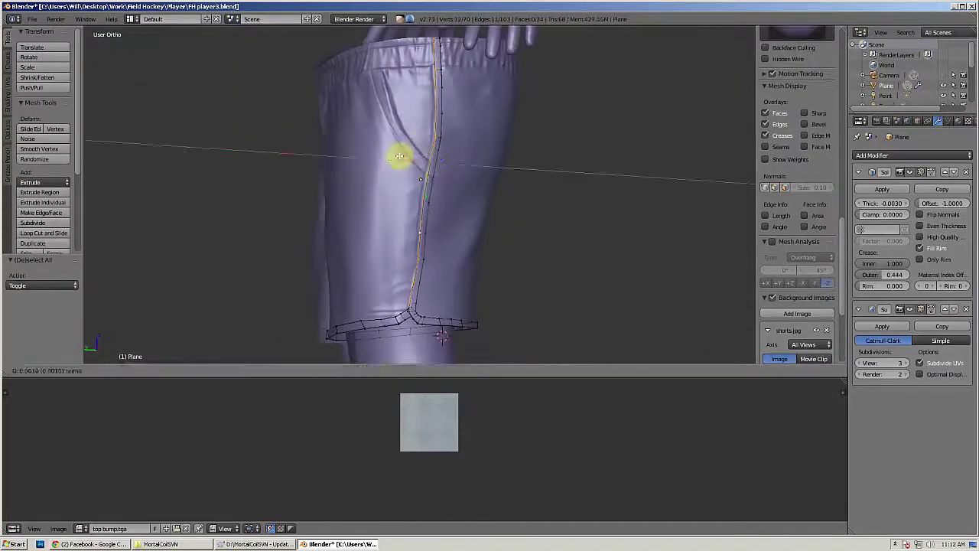
Step: Raise the seam trim's top edge at the waistband by about 0.002 and add a loop cut close beneath it
{"action": "key", "text": "Tab"}
{"action": "scroll", "coordinate": [402, 158], "scroll_direction": "down", "scroll_amount": 3}
{"action": "middle_click_drag", "start_coordinate": [402, 158], "coordinate": [434, 257]}
{"action": "scroll", "coordinate": [433, 172], "scroll_direction": "up", "scroll_amount": 6}
{"action": "scroll", "coordinate": [433, 257], "scroll_direction": "up", "scroll_amount": 4}
{"action": "key", "text": "Tab"}
{"action": "right_click", "coordinate": [458, 149]}
{"action": "right_click", "coordinate": [480, 145], "text": "shift"}
{"action": "left_click_drag", "start_coordinate": [469, 122], "coordinate": [469, 116]}
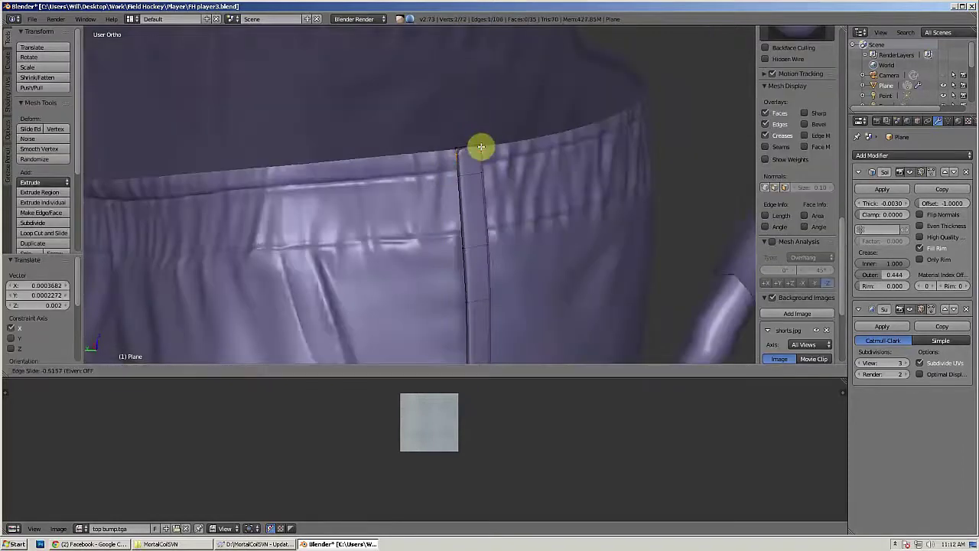
{"action": "left_click", "coordinate": [481, 147]}
Step: Set the trim's Solidify outer crease to 0.091 and apply the object's rotation and scale
{"action": "key", "text": "Tab"}
{"action": "scroll", "coordinate": [481, 148], "scroll_direction": "down", "scroll_amount": 8}
{"action": "middle_click_drag", "start_coordinate": [481, 148], "coordinate": [451, 191]}
{"action": "scroll", "coordinate": [451, 192], "scroll_direction": "up", "scroll_amount": 6}
{"action": "scroll", "coordinate": [390, 184], "scroll_direction": "down", "scroll_amount": 7}
{"action": "middle_click_drag", "start_coordinate": [391, 184], "coordinate": [443, 174]}
{"action": "left_click", "coordinate": [415, 242]}
{"action": "middle_click_drag", "start_coordinate": [432, 234], "coordinate": [395, 222]}
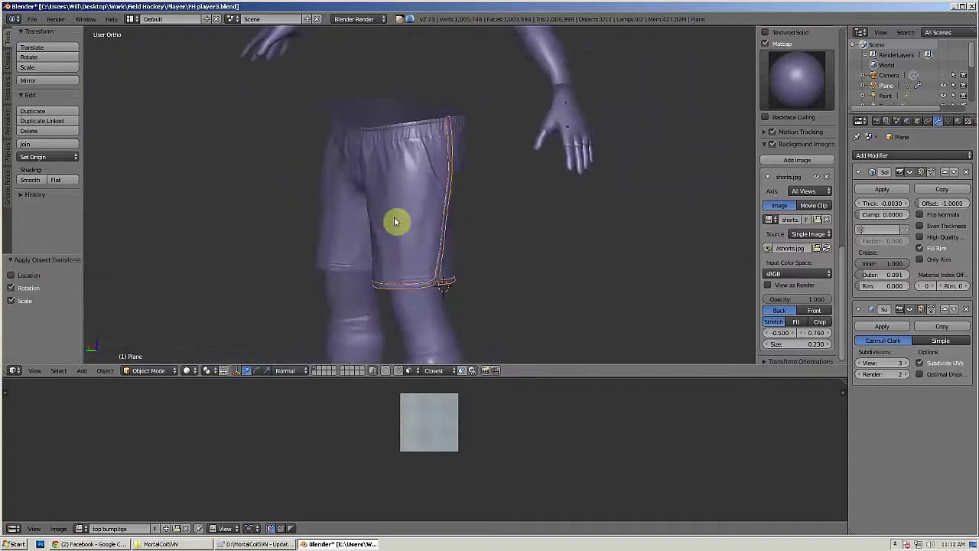
Step: Add a Mirror modifier on the X axis to the trim and place it above Solidify and Subdivision Surface
{"action": "left_click", "coordinate": [906, 155]}
{"action": "left_click", "coordinate": [781, 245]}
{"action": "left_click", "coordinate": [965, 396]}
{"action": "left_click", "coordinate": [906, 155]}
{"action": "left_click", "coordinate": [777, 257]}
{"action": "left_click", "coordinate": [945, 396]}
{"action": "left_click", "coordinate": [945, 309]}
Step: Apply the mirrored trim's object transform and check its mirrored half against the body
{"action": "key", "text": "ctrl+a"}
{"action": "middle_click_drag", "start_coordinate": [459, 203], "coordinate": [419, 277]}
{"action": "left_click", "coordinate": [443, 238]}
{"action": "scroll", "coordinate": [402, 247], "scroll_direction": "down", "scroll_amount": 5}
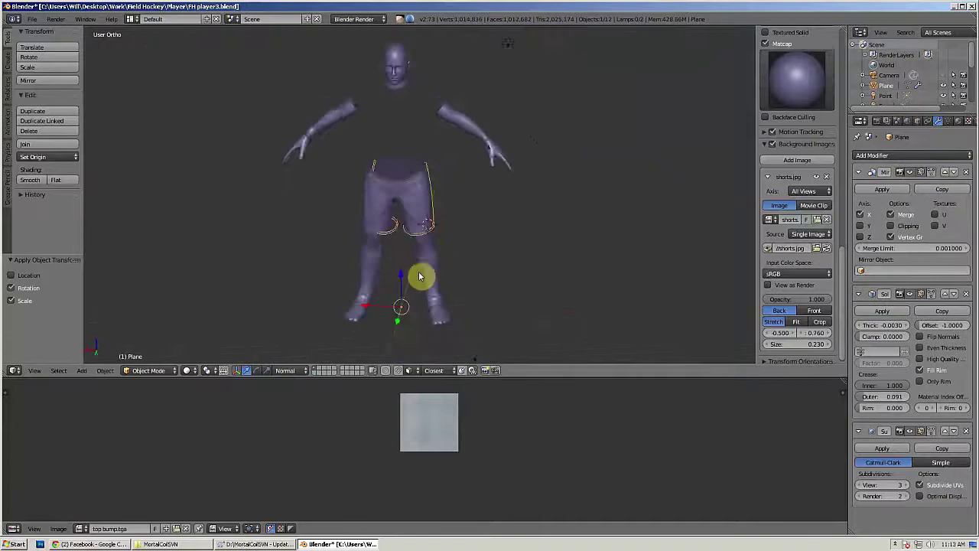
Step: Show the shorts' transform values and try applying their location
{"action": "right_click", "coordinate": [430, 212]}
{"action": "left_click_drag", "start_coordinate": [842, 271], "coordinate": [824, 16]}
{"action": "scroll", "coordinate": [470, 212], "scroll_direction": "up", "scroll_amount": 2}
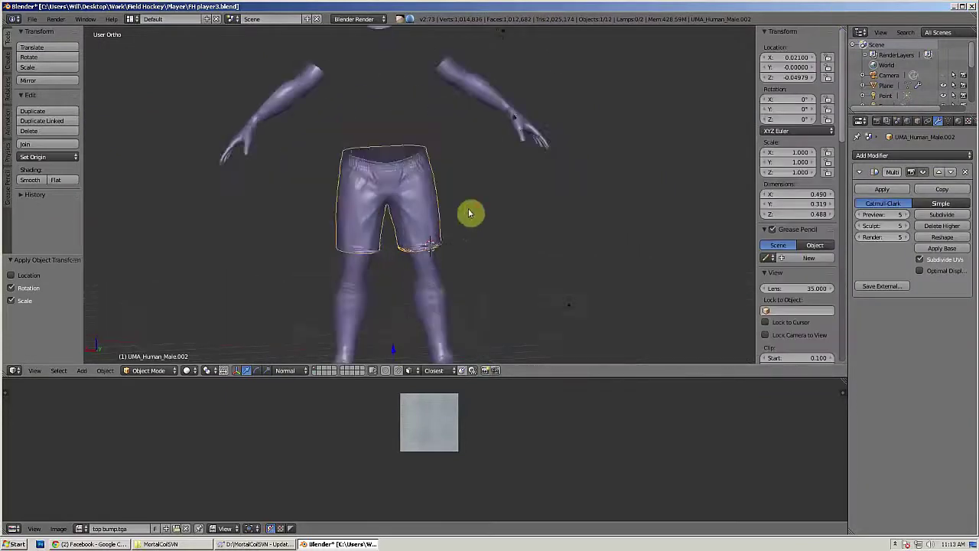
{"action": "scroll", "coordinate": [391, 225], "scroll_direction": "down", "scroll_amount": 3}
{"action": "middle_click_drag", "start_coordinate": [413, 270], "coordinate": [426, 188]}
{"action": "key", "text": "ctrl+a"}
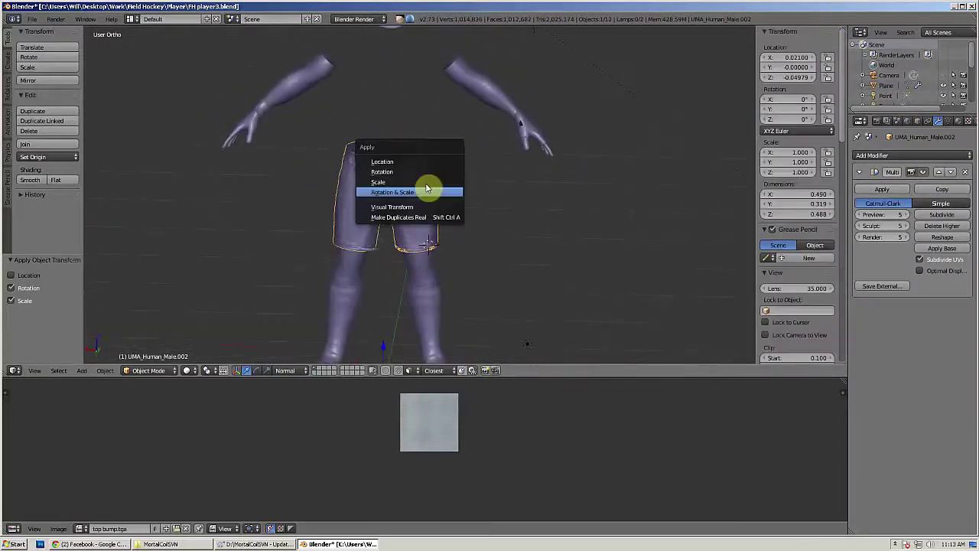
{"action": "left_click", "coordinate": [426, 183]}
{"action": "key", "text": "ctrl+a"}
{"action": "left_click", "coordinate": [381, 205]}
Step: Try setting the shorts' X location to 0 and undo the change
{"action": "scroll", "coordinate": [452, 217], "scroll_direction": "up", "scroll_amount": 6}
{"action": "scroll", "coordinate": [460, 222], "scroll_direction": "down", "scroll_amount": 4}
{"action": "right_click", "coordinate": [417, 233]}
{"action": "middle_click_drag", "start_coordinate": [389, 262], "coordinate": [393, 289]}
{"action": "right_click", "coordinate": [438, 236]}
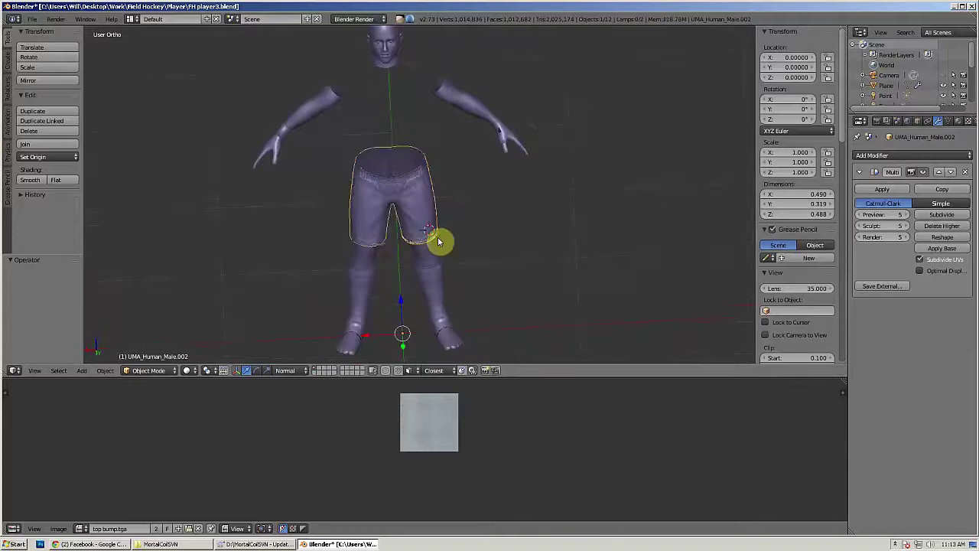
{"action": "scroll", "coordinate": [448, 234], "scroll_direction": "up", "scroll_amount": 3}
{"action": "scroll", "coordinate": [451, 234], "scroll_direction": "down", "scroll_amount": 1}
{"action": "left_click", "coordinate": [795, 57]}
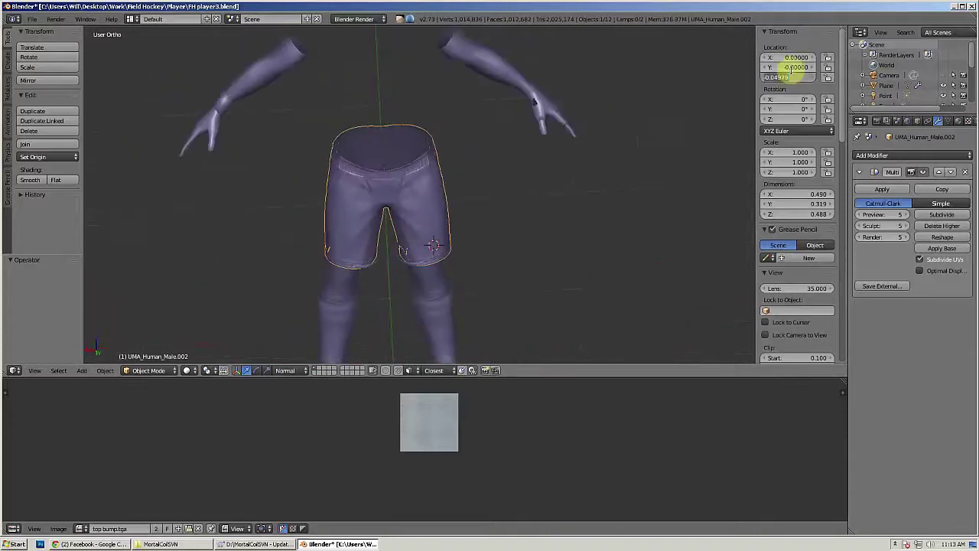
{"action": "key", "text": "Return"}
{"action": "middle_click_drag", "start_coordinate": [402, 220], "coordinate": [442, 210]}
{"action": "scroll", "coordinate": [408, 188], "scroll_direction": "up", "scroll_amount": 2}
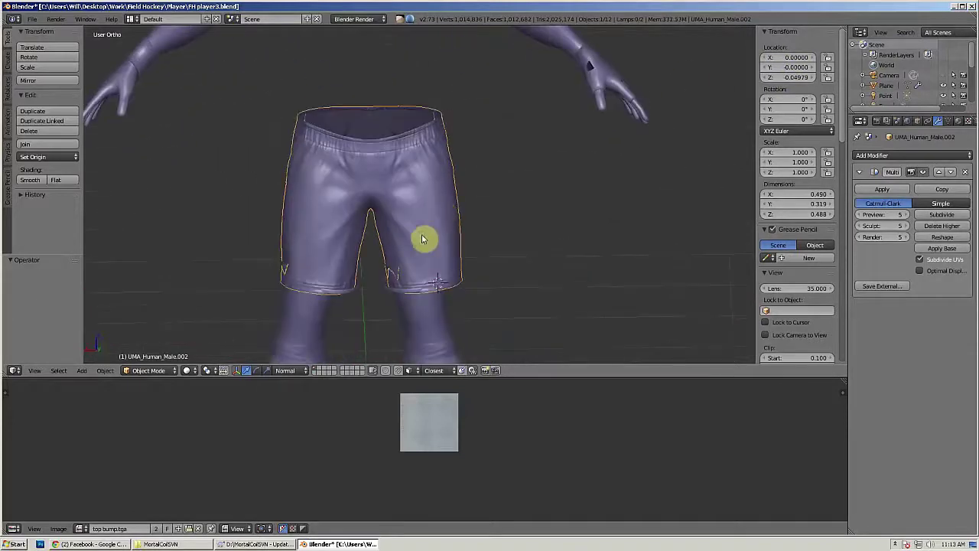
{"action": "key", "text": "ctrl+z"}
Step: Snap the 3D cursor to the shorts' origin and set the trim's origin to the 3D cursor
{"action": "scroll", "coordinate": [425, 236], "scroll_direction": "down", "scroll_amount": 2}
{"action": "scroll", "coordinate": [421, 243], "scroll_direction": "up", "scroll_amount": 2}
{"action": "right_click", "coordinate": [407, 294]}
{"action": "left_click", "coordinate": [51, 157]}
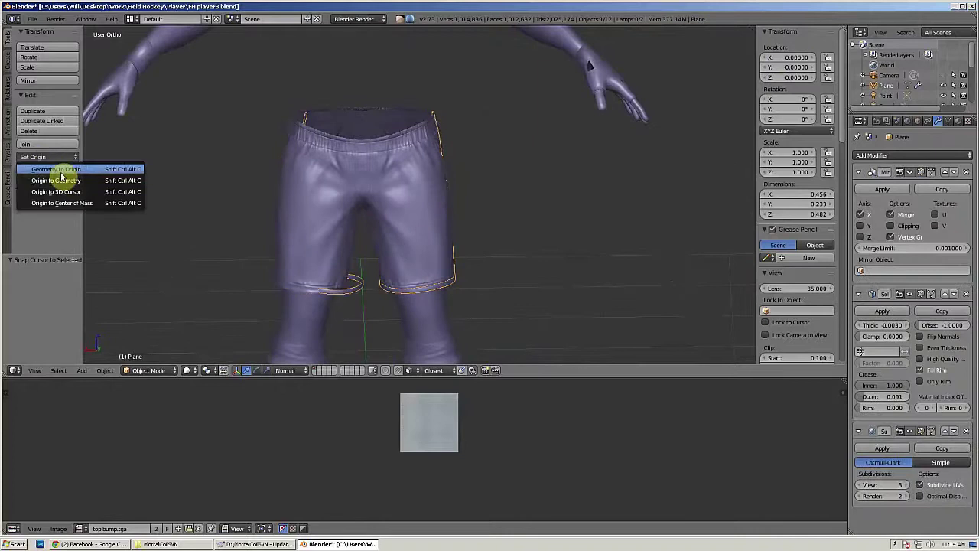
{"action": "left_click", "coordinate": [63, 191]}
Step: Reveal all hidden objects and hide the unneeded one at the waist
{"action": "scroll", "coordinate": [370, 199], "scroll_direction": "down", "scroll_amount": 6}
{"action": "key", "text": "a"}
{"action": "scroll", "coordinate": [482, 226], "scroll_direction": "up", "scroll_amount": 5}
{"action": "key", "text": "alt+h"}
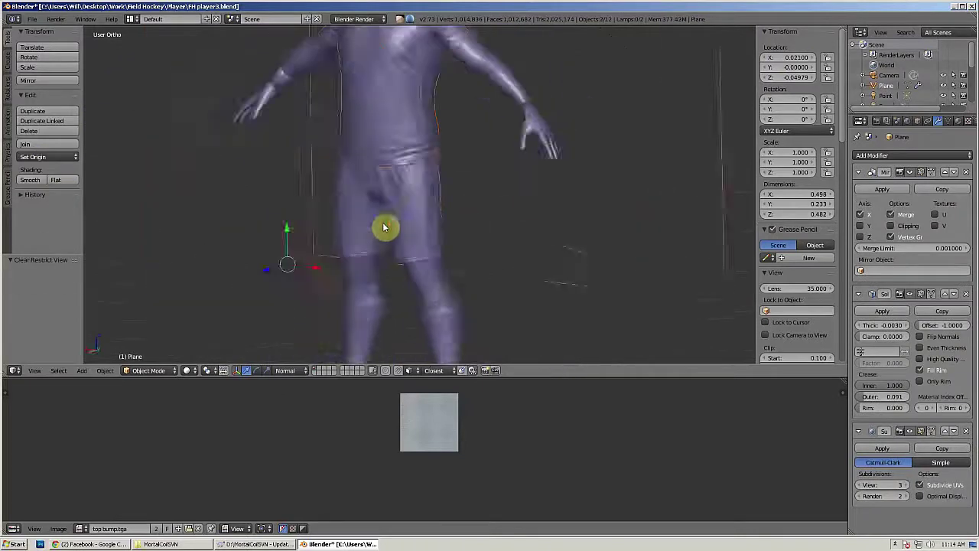
{"action": "key", "text": "a"}
{"action": "right_click", "coordinate": [359, 182]}
{"action": "key", "text": "h"}
Step: Switch the shirt to Sculpt Mode with the Grab brush at 200 px, check its hem and return to Object Mode
{"action": "scroll", "coordinate": [442, 210], "scroll_direction": "up", "scroll_amount": 5}
{"action": "right_click", "coordinate": [434, 208]}
{"action": "left_click", "coordinate": [150, 371]}
{"action": "left_click", "coordinate": [153, 336]}
{"action": "key", "text": "f"}
{"action": "left_click", "coordinate": [33, 138]}
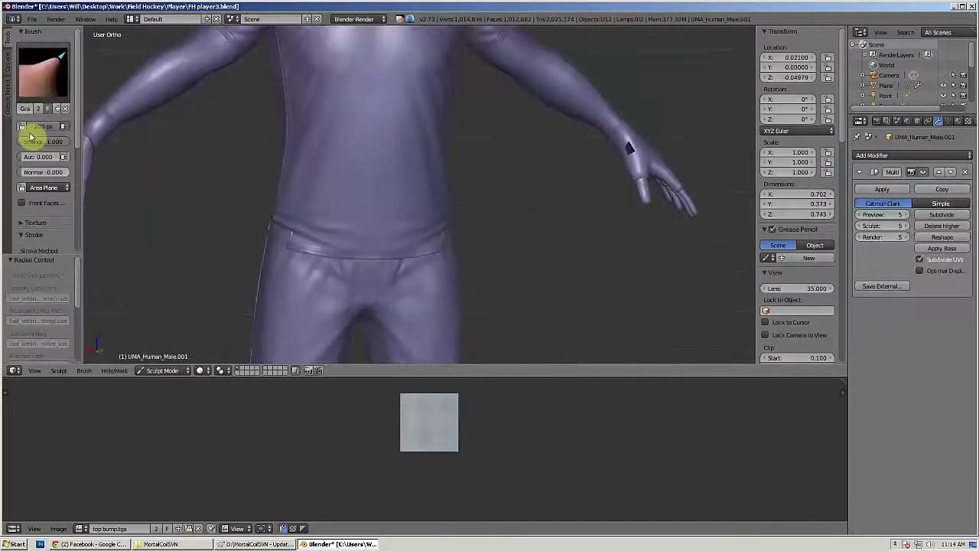
{"action": "scroll", "coordinate": [438, 221], "scroll_direction": "down", "scroll_amount": 1}
{"action": "mouse_move", "coordinate": [446, 233]}
{"action": "middle_mouse_down"}
{"action": "mouse_move", "coordinate": [319, 208]}
{"action": "mouse_move", "coordinate": [546, 260]}
{"action": "mouse_move", "coordinate": [542, 217]}
{"action": "middle_mouse_up"}
{"action": "scroll", "coordinate": [547, 260], "scroll_direction": "down", "scroll_amount": 2}
{"action": "left_click", "coordinate": [160, 371]}
{"action": "left_click", "coordinate": [156, 355]}
Step: Select the sock mesh from the back view and put it in Sculpt Mode
{"action": "key", "text": "a"}
{"action": "key", "text": "ctrl+KP_1"}
{"action": "scroll", "coordinate": [450, 303], "scroll_direction": "up", "scroll_amount": 2}
{"action": "scroll", "coordinate": [306, 300], "scroll_direction": "up", "scroll_amount": 6}
{"action": "right_click", "coordinate": [197, 306]}
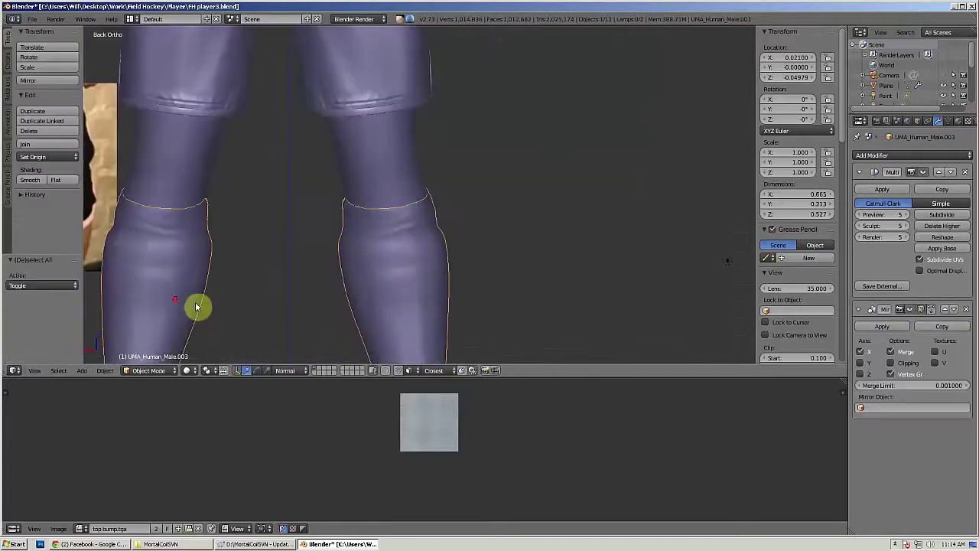
{"action": "scroll", "coordinate": [197, 306], "scroll_direction": "down", "scroll_amount": 3}
{"action": "left_click", "coordinate": [153, 370]}
{"action": "left_click", "coordinate": [155, 336]}
{"action": "scroll", "coordinate": [444, 249], "scroll_direction": "up", "scroll_amount": 5}
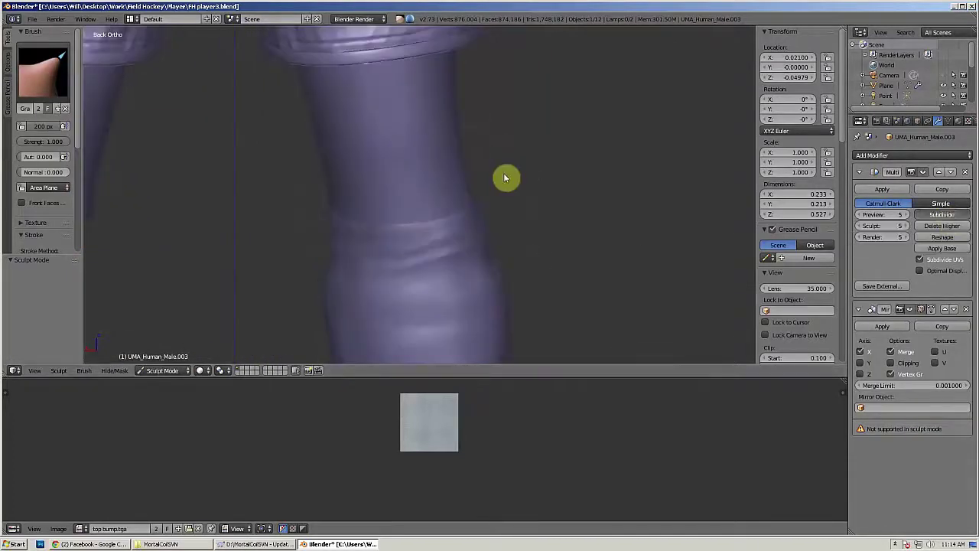
Step: Delete the higher subdivision levels of the sock's Multiresolution modifier
{"action": "left_click", "coordinate": [942, 226]}
{"action": "scroll", "coordinate": [490, 180], "scroll_direction": "down", "scroll_amount": 6}
{"action": "scroll", "coordinate": [606, 215], "scroll_direction": "up", "scroll_amount": 2}
{"action": "scroll", "coordinate": [403, 221], "scroll_direction": "up", "scroll_amount": 3}
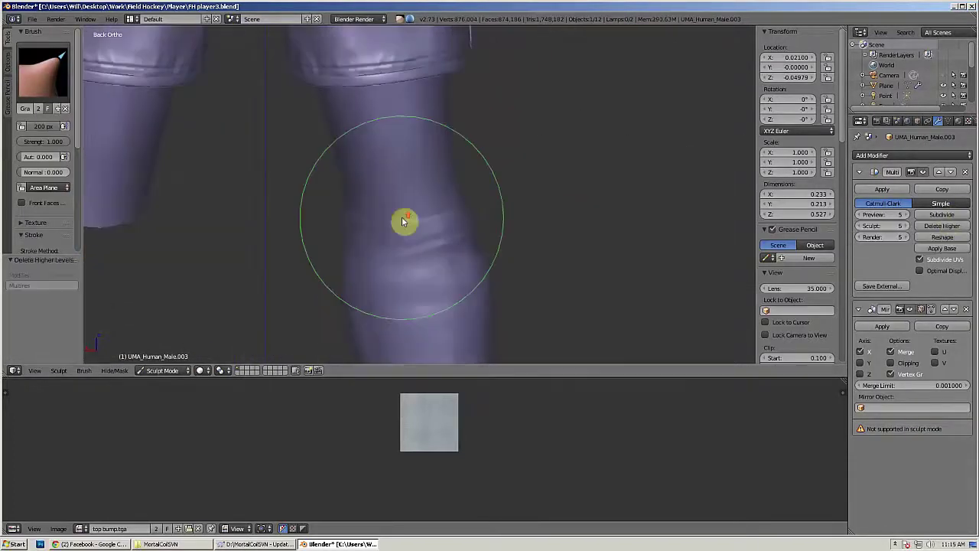
{"action": "scroll", "coordinate": [403, 219], "scroll_direction": "up", "scroll_amount": 1}
Step: Shrink the brush, replace Grab with another sculpting brush and bring its falloff curve into view
{"action": "key", "text": "f"}
{"action": "left_click", "coordinate": [361, 223]}
{"action": "left_click", "coordinate": [44, 72]}
{"action": "left_click", "coordinate": [214, 173]}
{"action": "left_click_drag", "start_coordinate": [76, 130], "coordinate": [74, 215]}
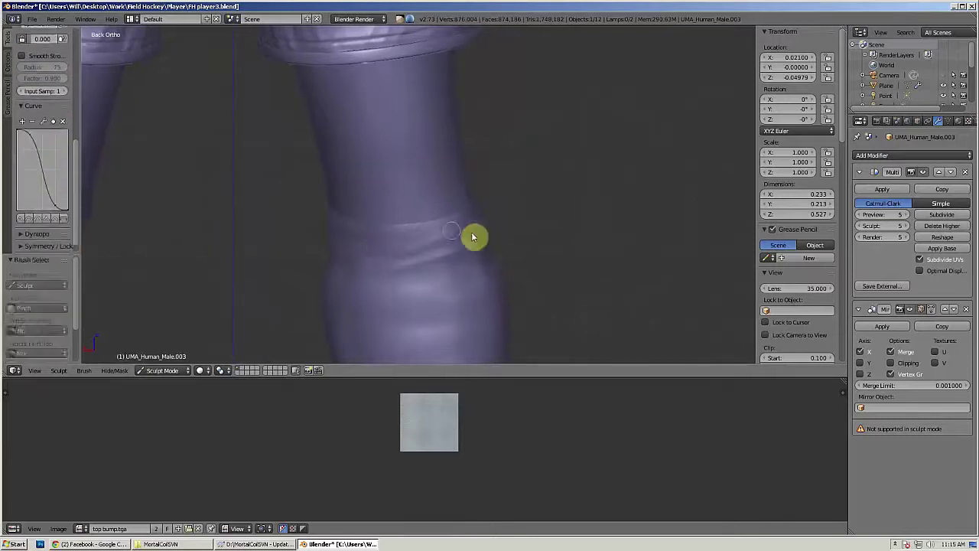
Step: Sculpt fine fold lines around the sock's upper edge at the knee with a small SculptDraw brush
{"action": "mouse_move", "coordinate": [505, 215]}
{"action": "middle_mouse_down"}
{"action": "mouse_move", "coordinate": [409, 249]}
{"action": "mouse_move", "coordinate": [405, 265]}
{"action": "mouse_move", "coordinate": [492, 212]}
{"action": "mouse_move", "coordinate": [382, 246]}
{"action": "middle_mouse_up"}
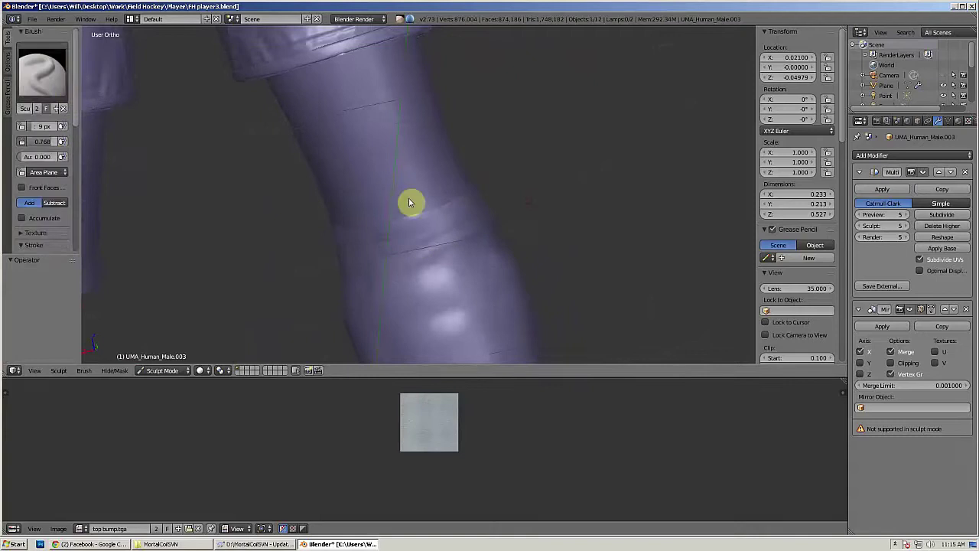
{"action": "key", "text": "bracketleft"}
{"action": "key", "text": "bracketleft"}
{"action": "key", "text": "bracketleft"}
{"action": "key", "text": "bracketleft"}
{"action": "middle_click_drag", "start_coordinate": [416, 238], "coordinate": [420, 233]}
{"action": "mouse_move", "coordinate": [589, 162]}
{"action": "middle_mouse_down"}
{"action": "mouse_move", "coordinate": [512, 206]}
{"action": "mouse_move", "coordinate": [430, 223]}
{"action": "middle_mouse_up"}
{"action": "mouse_move", "coordinate": [361, 239]}
{"action": "middle_mouse_down"}
{"action": "mouse_move", "coordinate": [479, 201]}
{"action": "mouse_move", "coordinate": [480, 212]}
{"action": "mouse_move", "coordinate": [503, 191]}
{"action": "mouse_move", "coordinate": [389, 256]}
{"action": "mouse_move", "coordinate": [479, 225]}
{"action": "mouse_move", "coordinate": [421, 259]}
{"action": "mouse_move", "coordinate": [525, 183]}
{"action": "mouse_move", "coordinate": [509, 230]}
{"action": "middle_mouse_up"}
Step: Undo the last deep crease stroke and switch to the SculptDraw brush at 44 px with strength 0.633
{"action": "key", "text": "x"}
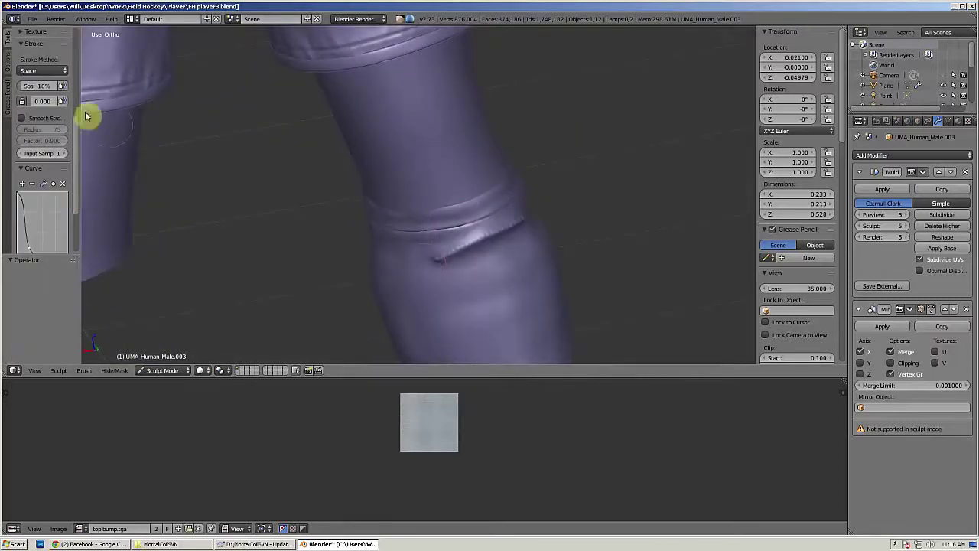
{"action": "key", "text": "ctrl+z"}
{"action": "scroll", "coordinate": [65, 111], "scroll_direction": "up", "scroll_amount": 9}
{"action": "left_click", "coordinate": [60, 67]}
{"action": "left_click", "coordinate": [243, 176]}
{"action": "middle_click_drag", "start_coordinate": [450, 258], "coordinate": [475, 232]}
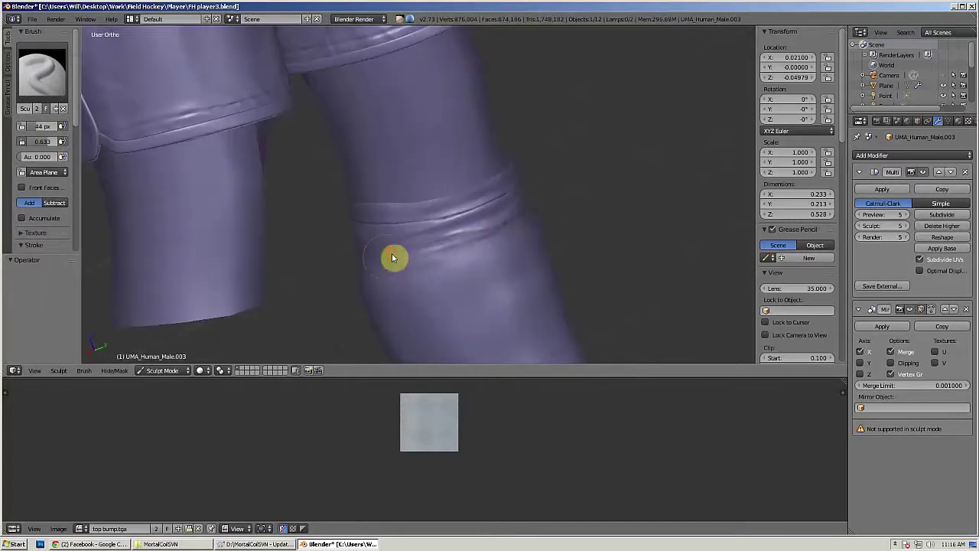
Step: Sculpt layered folds all around the sock's upper band, varying the SculptDraw brush size between 18 and 44 px
{"action": "middle_click_drag", "start_coordinate": [392, 258], "coordinate": [460, 257]}
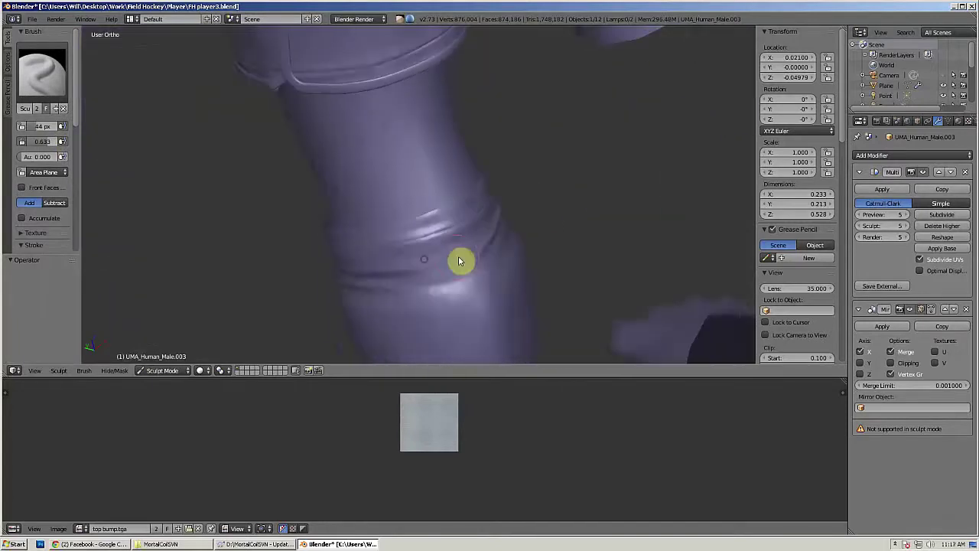
{"action": "middle_click_drag", "start_coordinate": [415, 285], "coordinate": [522, 264]}
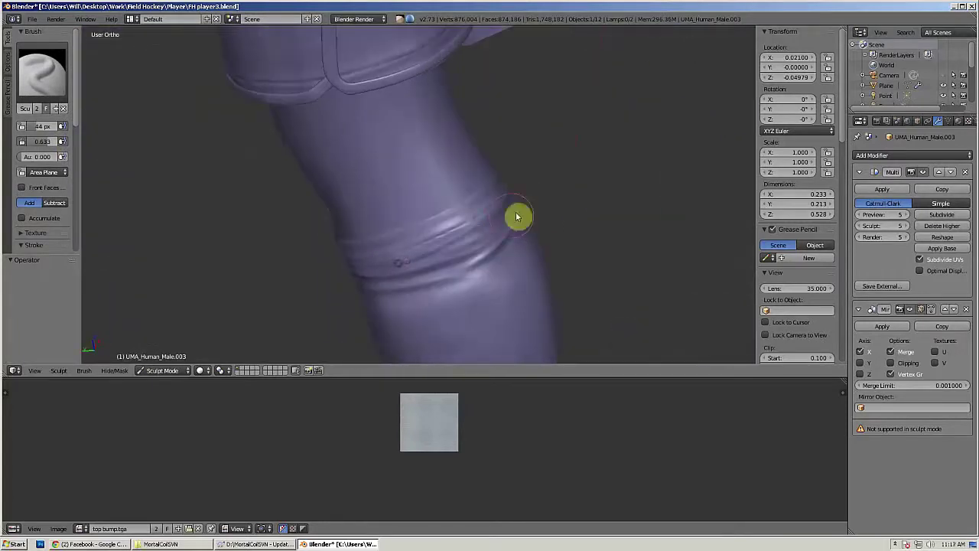
{"action": "mouse_move", "coordinate": [516, 217]}
{"action": "middle_mouse_down"}
{"action": "mouse_move", "coordinate": [426, 256]}
{"action": "mouse_move", "coordinate": [433, 235]}
{"action": "mouse_move", "coordinate": [472, 200]}
{"action": "mouse_move", "coordinate": [375, 247]}
{"action": "mouse_move", "coordinate": [412, 244]}
{"action": "middle_mouse_up"}
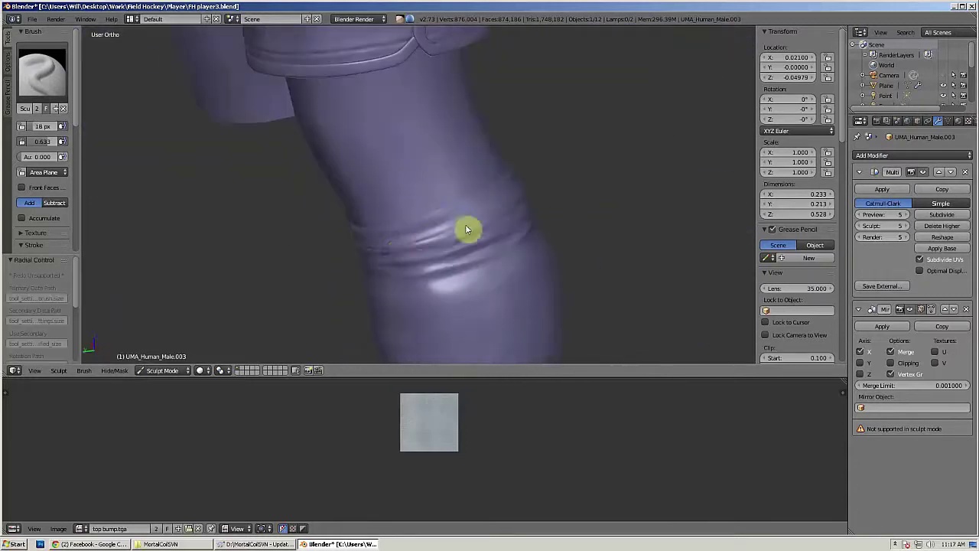
{"action": "mouse_move", "coordinate": [467, 230]}
{"action": "middle_mouse_down"}
{"action": "mouse_move", "coordinate": [446, 235]}
{"action": "mouse_move", "coordinate": [556, 177]}
{"action": "mouse_move", "coordinate": [457, 232]}
{"action": "middle_mouse_up"}
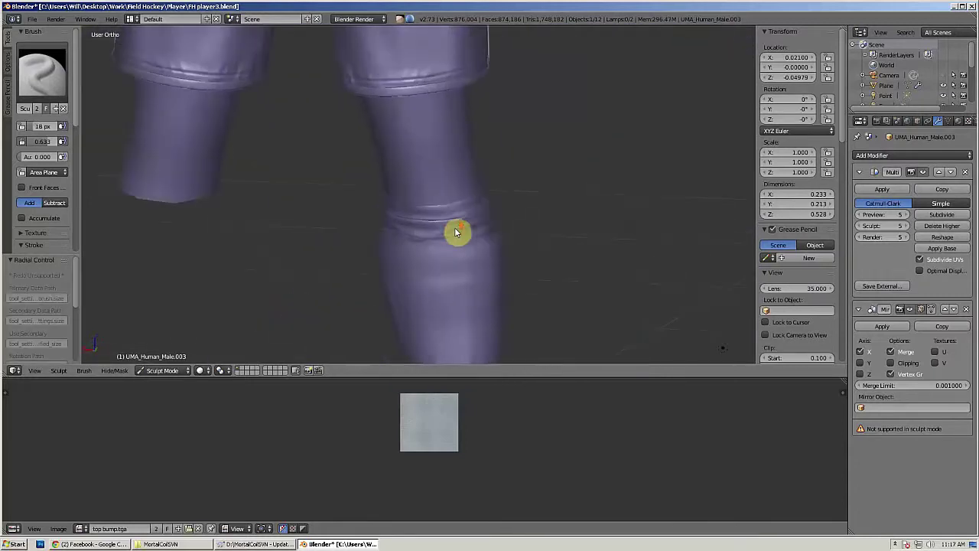
{"action": "middle_click_drag", "start_coordinate": [386, 243], "coordinate": [418, 254]}
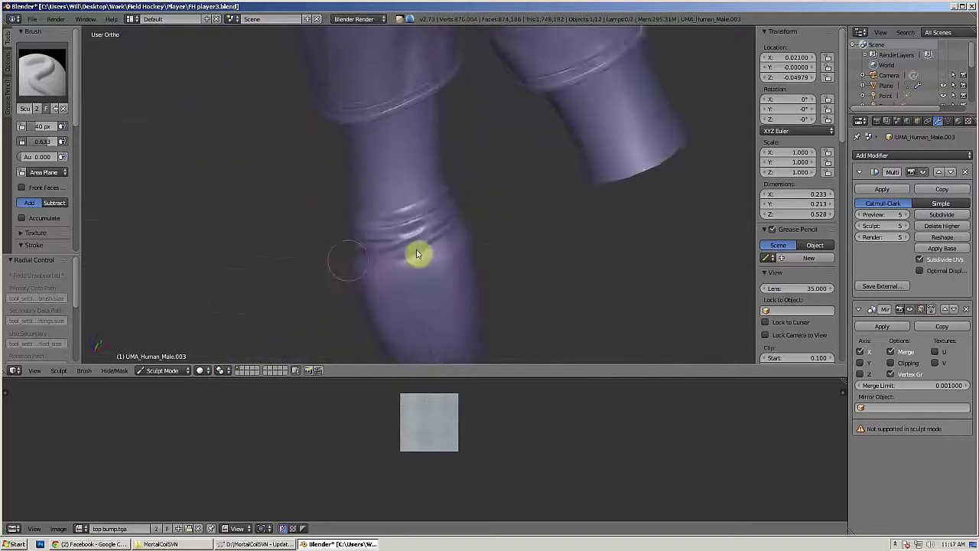
{"action": "middle_click_drag", "start_coordinate": [452, 226], "coordinate": [528, 230]}
Step: Flatten the area beneath the sock folds with the Scrape brush at 40 px and strength 0.500
{"action": "scroll", "coordinate": [608, 250], "scroll_direction": "down", "scroll_amount": 6}
{"action": "mouse_move", "coordinate": [607, 250]}
{"action": "middle_mouse_down"}
{"action": "mouse_move", "coordinate": [541, 214]}
{"action": "mouse_move", "coordinate": [568, 242]}
{"action": "mouse_move", "coordinate": [508, 235]}
{"action": "middle_mouse_up"}
{"action": "scroll", "coordinate": [536, 215], "scroll_direction": "up", "scroll_amount": 5}
{"action": "left_click", "coordinate": [42, 73]}
{"action": "left_click", "coordinate": [289, 159]}
{"action": "scroll", "coordinate": [568, 242], "scroll_direction": "up", "scroll_amount": 4}
{"action": "left_click_drag", "start_coordinate": [505, 239], "coordinate": [448, 269]}
{"action": "middle_click_drag", "start_coordinate": [448, 268], "coordinate": [535, 227]}
{"action": "left_click_drag", "start_coordinate": [536, 228], "coordinate": [505, 254]}
{"action": "middle_click_drag", "start_coordinate": [505, 253], "coordinate": [452, 258]}
{"action": "left_click_drag", "start_coordinate": [451, 259], "coordinate": [391, 266]}
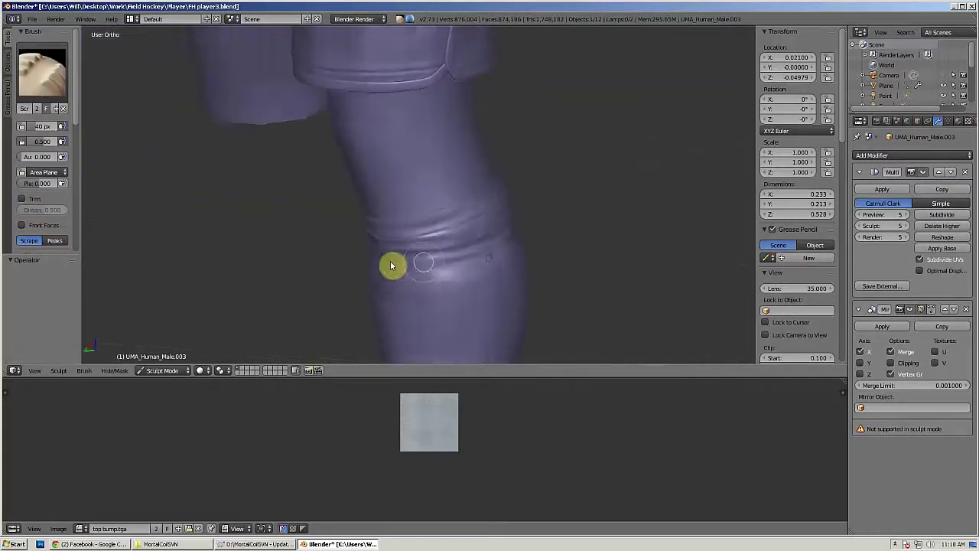
Step: Examine the sock folds from every side and the lower leg as a whole
{"action": "middle_click_drag", "start_coordinate": [407, 281], "coordinate": [473, 271]}
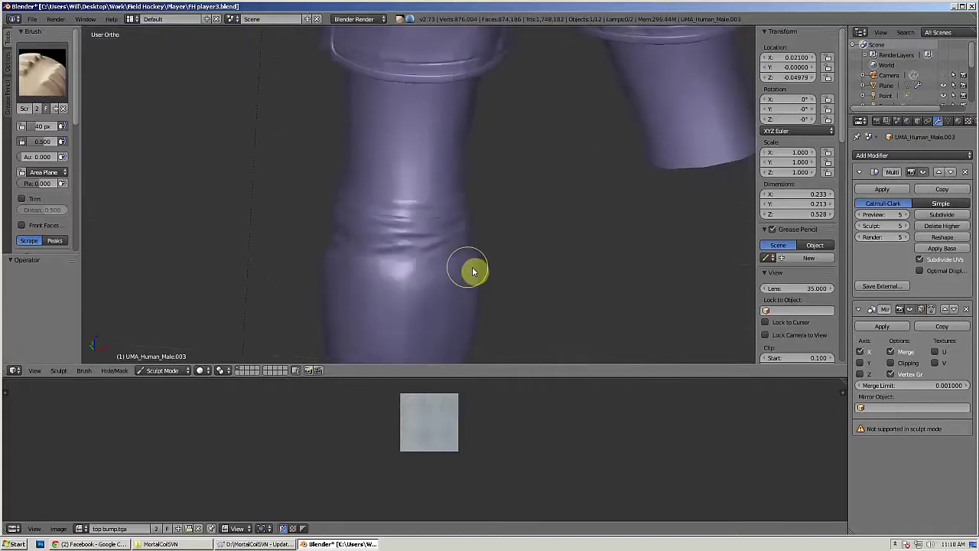
{"action": "middle_click_drag", "start_coordinate": [365, 266], "coordinate": [317, 267]}
{"action": "middle_click_drag", "start_coordinate": [544, 234], "coordinate": [459, 337]}
{"action": "middle_click_drag", "start_coordinate": [482, 356], "coordinate": [523, 249], "text": "shift"}
{"action": "scroll", "coordinate": [520, 239], "scroll_direction": "down", "scroll_amount": 4}
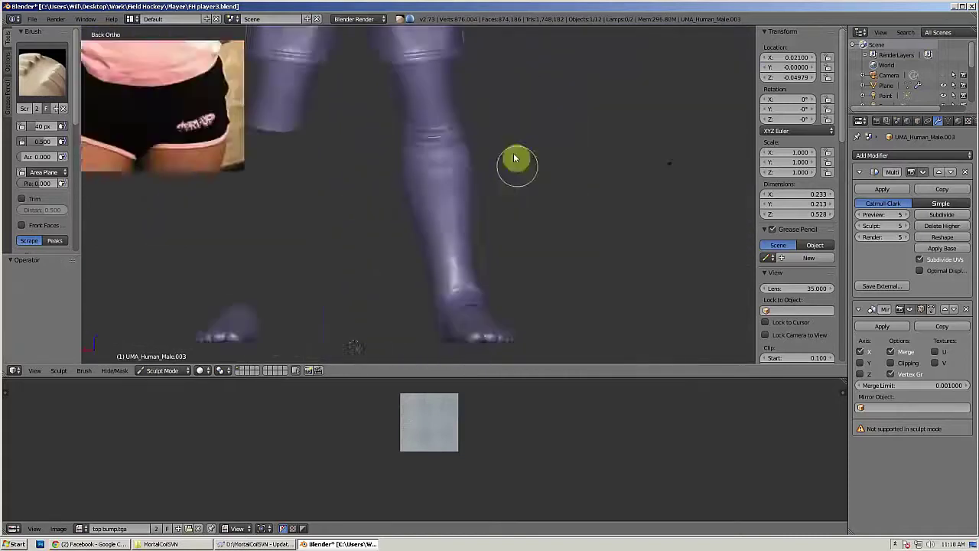
{"action": "scroll", "coordinate": [516, 158], "scroll_direction": "down", "scroll_amount": 3}
{"action": "mouse_move", "coordinate": [516, 161]}
{"action": "middle_mouse_down"}
{"action": "mouse_move", "coordinate": [403, 297]}
{"action": "mouse_move", "coordinate": [431, 303]}
{"action": "mouse_move", "coordinate": [472, 201]}
{"action": "mouse_move", "coordinate": [448, 276]}
{"action": "mouse_move", "coordinate": [431, 266]}
{"action": "mouse_move", "coordinate": [468, 224]}
{"action": "mouse_move", "coordinate": [405, 214]}
{"action": "mouse_move", "coordinate": [370, 244]}
{"action": "mouse_move", "coordinate": [450, 161]}
{"action": "mouse_move", "coordinate": [431, 200]}
{"action": "mouse_move", "coordinate": [411, 206]}
{"action": "mouse_move", "coordinate": [413, 267]}
{"action": "mouse_move", "coordinate": [400, 293]}
{"action": "mouse_move", "coordinate": [352, 208]}
{"action": "middle_mouse_up"}
{"action": "scroll", "coordinate": [352, 208], "scroll_direction": "down", "scroll_amount": 6}
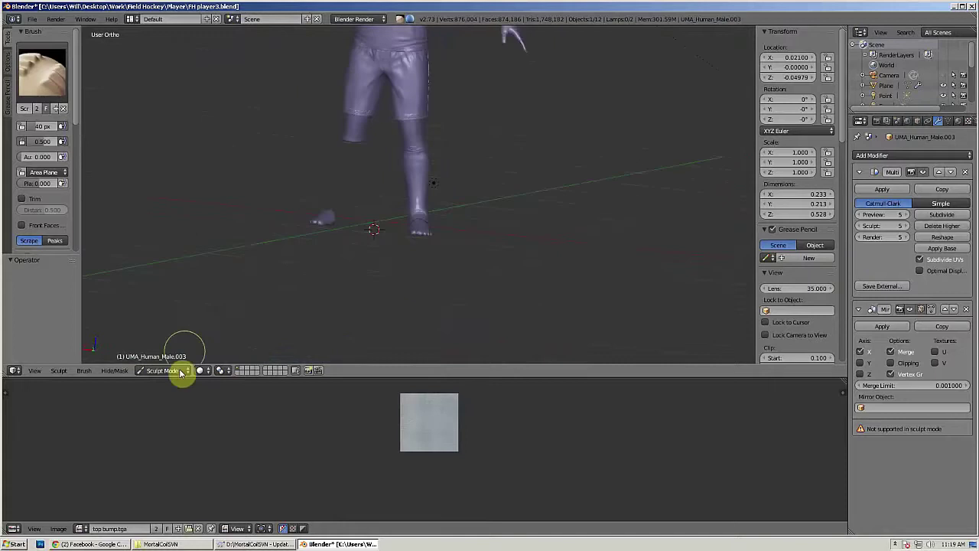
Step: Return the sock to Object Mode and deselect everything around the feet
{"action": "left_click", "coordinate": [179, 372]}
{"action": "left_click", "coordinate": [172, 356]}
{"action": "scroll", "coordinate": [444, 207], "scroll_direction": "down", "scroll_amount": 2}
{"action": "key", "text": "a"}
{"action": "mouse_move", "coordinate": [443, 207]}
{"action": "middle_mouse_down"}
{"action": "mouse_move", "coordinate": [463, 199]}
{"action": "mouse_move", "coordinate": [406, 229]}
{"action": "middle_mouse_up"}
{"action": "middle_click_drag", "start_coordinate": [459, 264], "coordinate": [461, 199], "text": "shift"}
{"action": "scroll", "coordinate": [461, 199], "scroll_direction": "up", "scroll_amount": 9}
Step: Select the faces of the sock mesh around the heel and ankle and separate them into their own object
{"action": "right_click", "coordinate": [432, 277]}
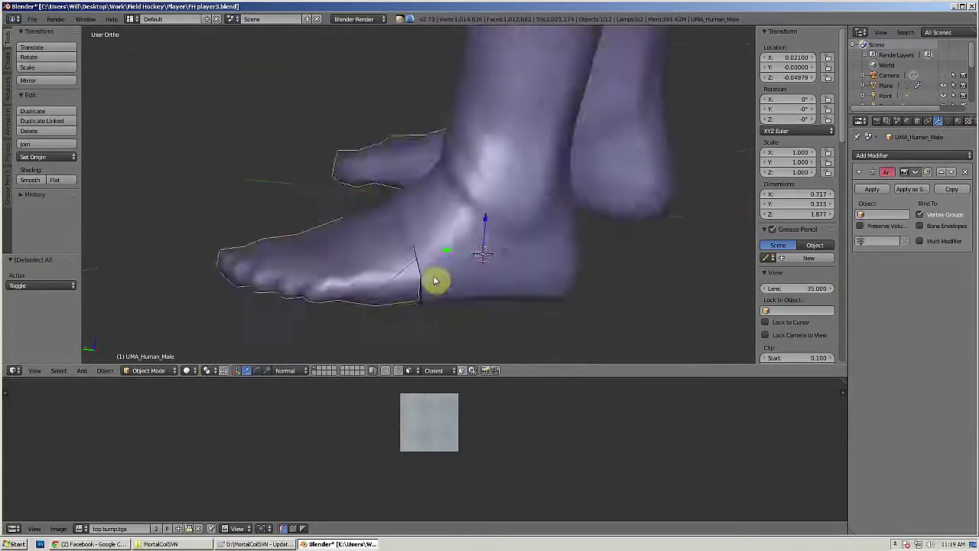
{"action": "right_click", "coordinate": [440, 256]}
{"action": "scroll", "coordinate": [440, 249], "scroll_direction": "down", "scroll_amount": 4}
{"action": "key", "text": "Tab"}
{"action": "middle_click_drag", "start_coordinate": [440, 245], "coordinate": [444, 205]}
{"action": "right_click", "coordinate": [405, 204], "text": "shift"}
{"action": "right_click", "coordinate": [404, 197], "text": "shift"}
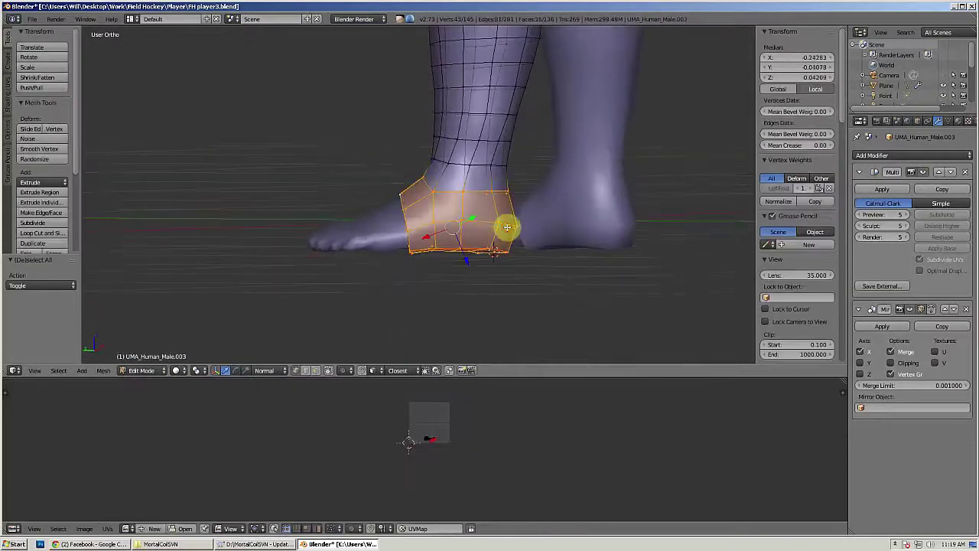
{"action": "middle_click_drag", "start_coordinate": [507, 227], "coordinate": [507, 260]}
{"action": "key", "text": "p"}
{"action": "left_click", "coordinate": [507, 261]}
Step: Remove the Multires modifier from the separated foot piece and add a Subdivision Surface modifier with 2 view subdivisions
{"action": "key", "text": "Tab"}
{"action": "right_click", "coordinate": [492, 243]}
{"action": "left_click", "coordinate": [966, 171]}
{"action": "left_click", "coordinate": [892, 156]}
{"action": "left_click", "coordinate": [769, 329]}
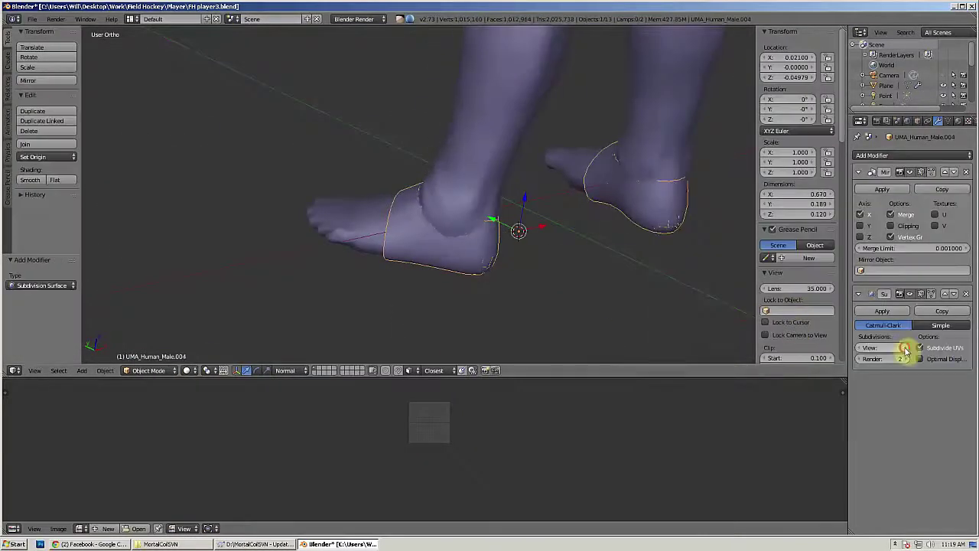
{"action": "left_click", "coordinate": [906, 349]}
Step: Extrude the foot piece's front edge loop forward over the toes in top view, scaling it in slightly to 0.949
{"action": "key", "text": "Tab"}
{"action": "middle_click_drag", "start_coordinate": [490, 153], "coordinate": [507, 166]}
{"action": "key", "text": "a"}
{"action": "right_click", "coordinate": [432, 221], "text": "alt"}
{"action": "key", "text": "KP_7"}
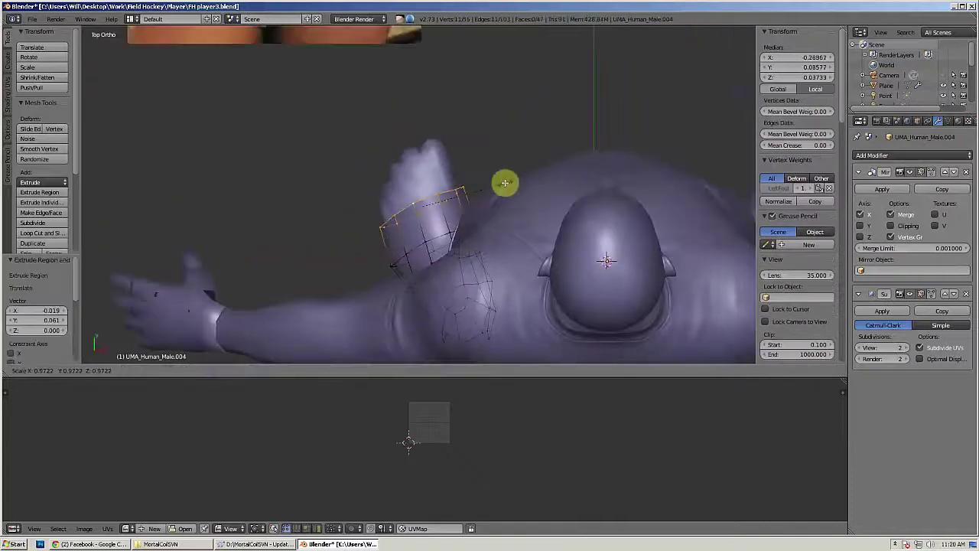
{"action": "left_click", "coordinate": [503, 150]}
{"action": "key", "text": "z"}
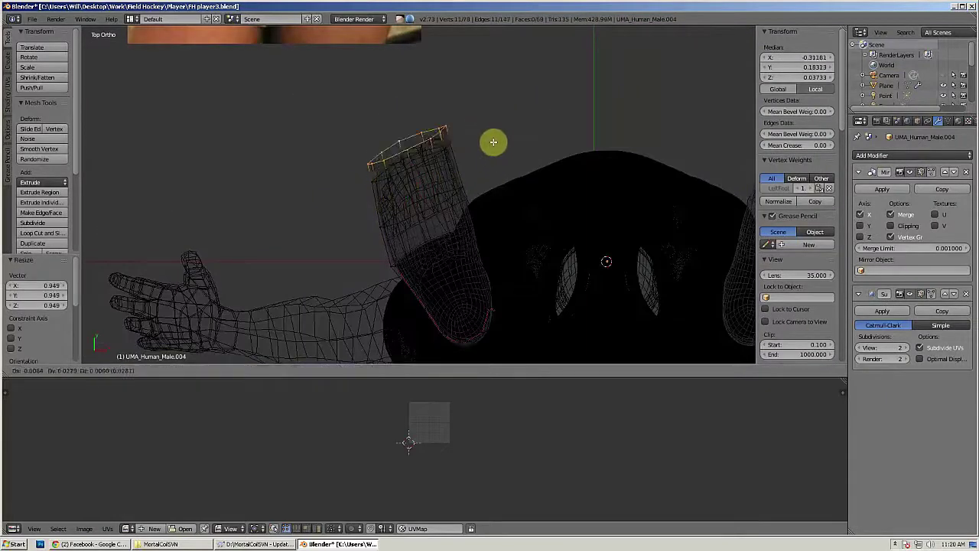
Step: Select the row of edges at the shoe's open toe end and extrude it along Z to cover the toes
{"action": "scroll", "coordinate": [488, 180], "scroll_direction": "down", "scroll_amount": 3}
{"action": "key", "text": "z"}
{"action": "mouse_move", "coordinate": [483, 212]}
{"action": "middle_mouse_down"}
{"action": "mouse_move", "coordinate": [437, 194]}
{"action": "mouse_move", "coordinate": [399, 202]}
{"action": "mouse_move", "coordinate": [498, 223]}
{"action": "mouse_move", "coordinate": [515, 199]}
{"action": "mouse_move", "coordinate": [442, 224]}
{"action": "mouse_move", "coordinate": [461, 254]}
{"action": "middle_mouse_up"}
{"action": "scroll", "coordinate": [455, 204], "scroll_direction": "up", "scroll_amount": 4}
{"action": "key", "text": "Tab"}
{"action": "scroll", "coordinate": [443, 192], "scroll_direction": "up", "scroll_amount": 2}
{"action": "key", "text": "Tab"}
{"action": "scroll", "coordinate": [441, 224], "scroll_direction": "up", "scroll_amount": 2}
{"action": "key", "text": "a"}
{"action": "right_click", "coordinate": [394, 261]}
{"action": "right_click", "coordinate": [476, 256], "text": "ctrl"}
{"action": "key", "text": "e"}
{"action": "key", "text": "z"}
{"action": "left_click", "coordinate": [450, 281]}
Step: Merge the neighbouring vertices at the lower side of the toe with the At Last option
{"action": "left_click", "coordinate": [510, 146]}
{"action": "key", "text": "w"}
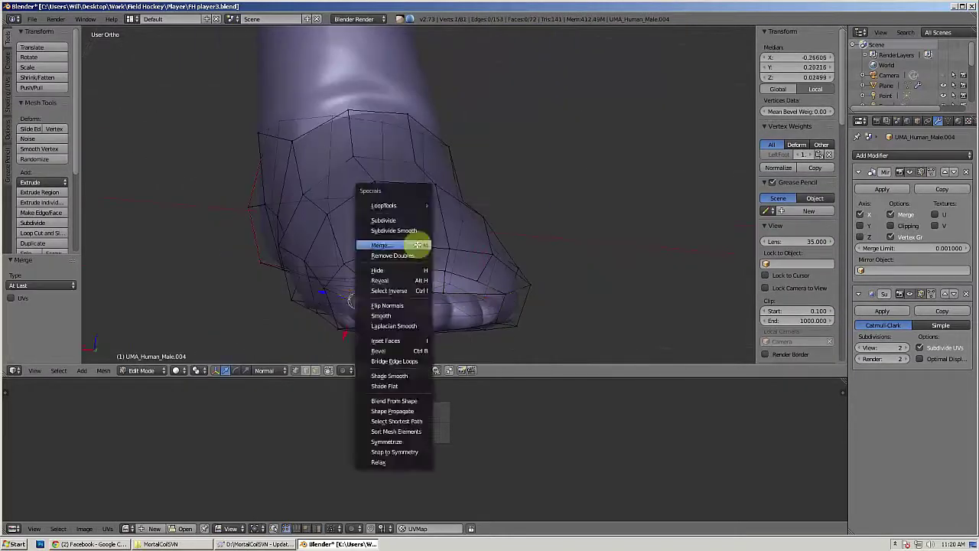
{"action": "left_click", "coordinate": [420, 245]}
{"action": "right_click", "coordinate": [478, 293], "text": "alt"}
{"action": "middle_click_drag", "start_coordinate": [462, 275], "coordinate": [424, 164]}
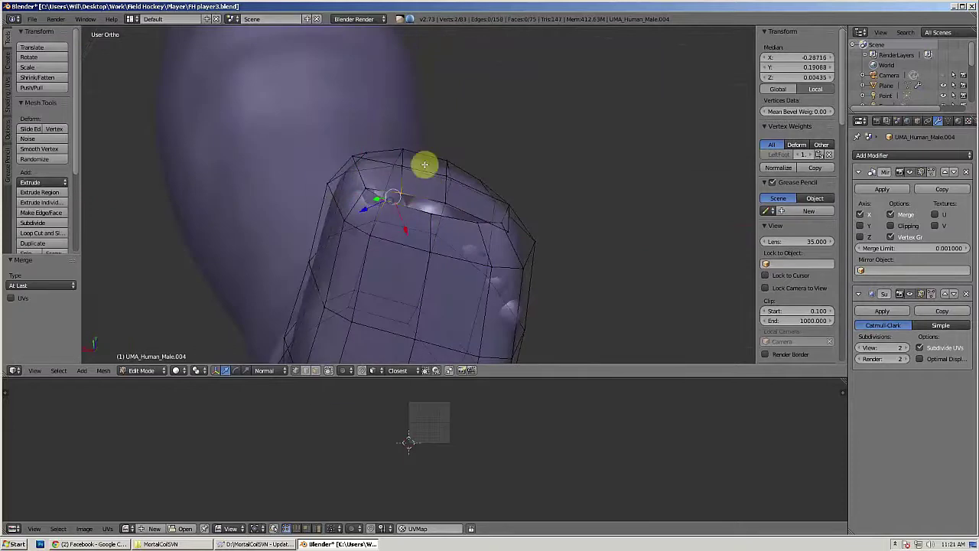
Step: Knife-cut a new edge on the sole beneath the toes and merge the leftover vertices
{"action": "middle_click_drag", "start_coordinate": [481, 229], "coordinate": [336, 239]}
{"action": "key", "text": "k"}
{"action": "left_click", "coordinate": [444, 269]}
{"action": "key", "text": "Return"}
{"action": "key", "text": "w"}
{"action": "left_click", "coordinate": [468, 275]}
Step: Switch the transform orientation to Global and lower the vertex at the side edge of the sole by about 0.006 along Z
{"action": "key", "text": "a"}
{"action": "right_click", "coordinate": [433, 227]}
{"action": "left_click", "coordinate": [266, 371]}
{"action": "left_click", "coordinate": [262, 359]}
{"action": "left_click_drag", "start_coordinate": [405, 260], "coordinate": [406, 268]}
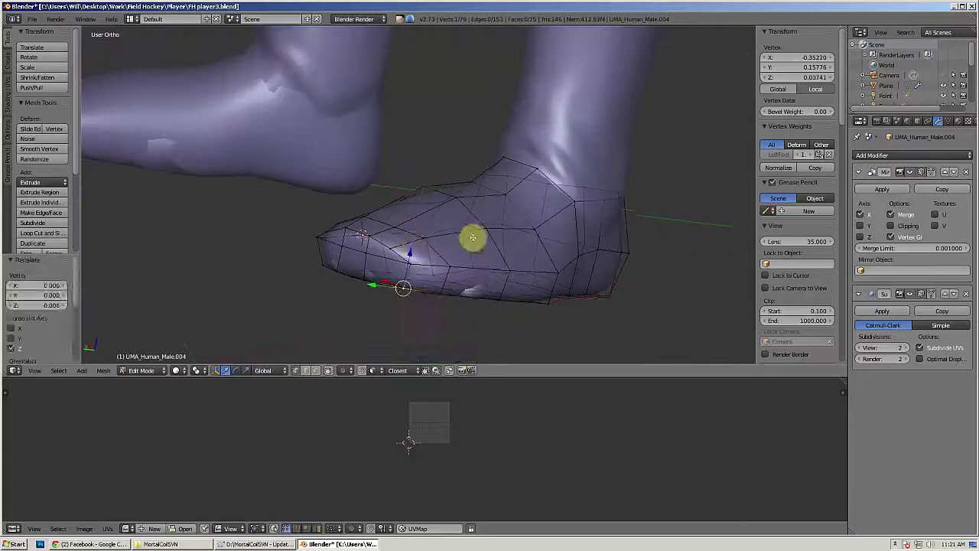
Step: Select the bottom vertices of the shoe in side view and flatten the sole by scaling them to 0.243 along Z
{"action": "key", "text": "a"}
{"action": "key", "text": "KP_3"}
{"action": "left_click_drag", "start_coordinate": [573, 282], "coordinate": [574, 281]}
{"action": "key", "text": "ctrl+KP_1"}
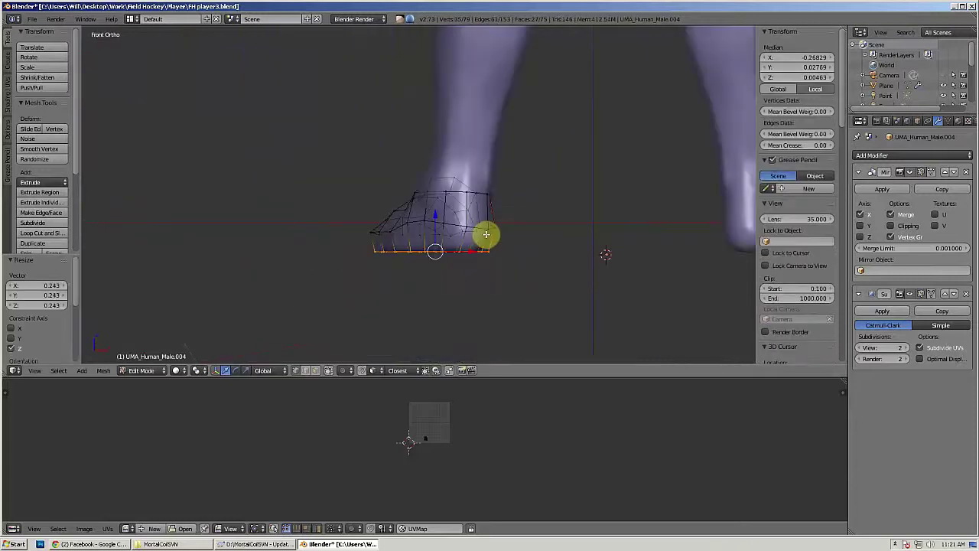
Step: Replace the shorts background image with the 2012 Olympic team photo and enlarge it to size 1.830 as shoe reference
{"action": "scroll", "coordinate": [838, 219], "scroll_direction": "down", "scroll_amount": 5}
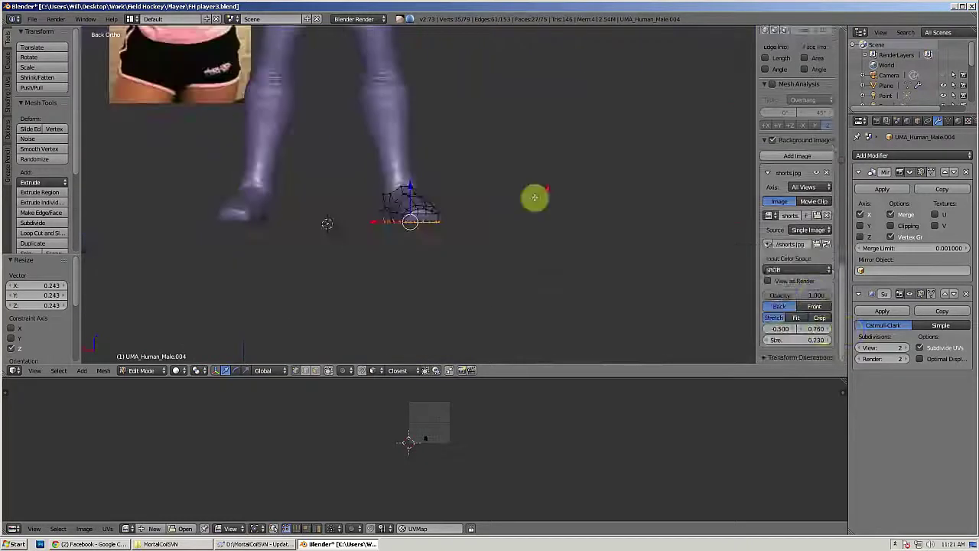
{"action": "left_click", "coordinate": [818, 216]}
{"action": "left_click", "coordinate": [181, 33]}
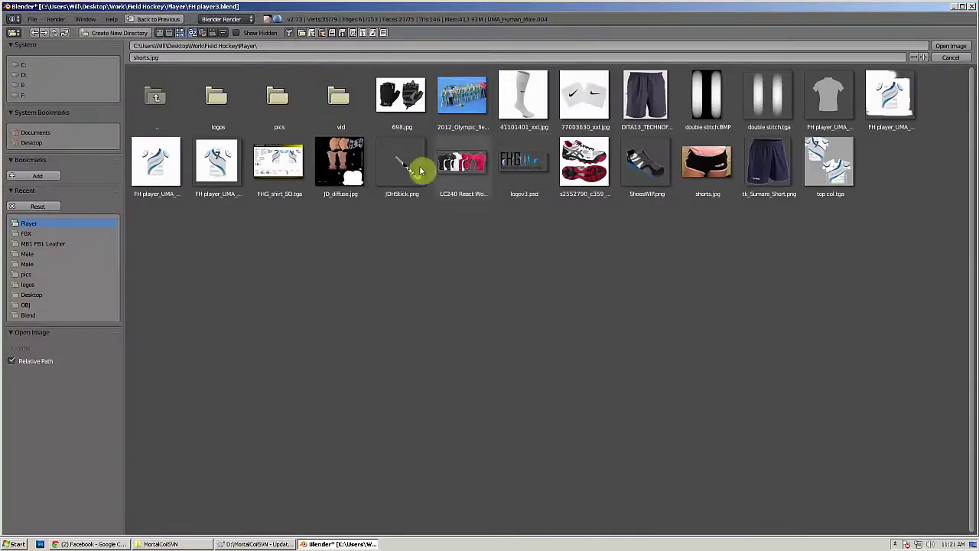
{"action": "double_click", "coordinate": [449, 101]}
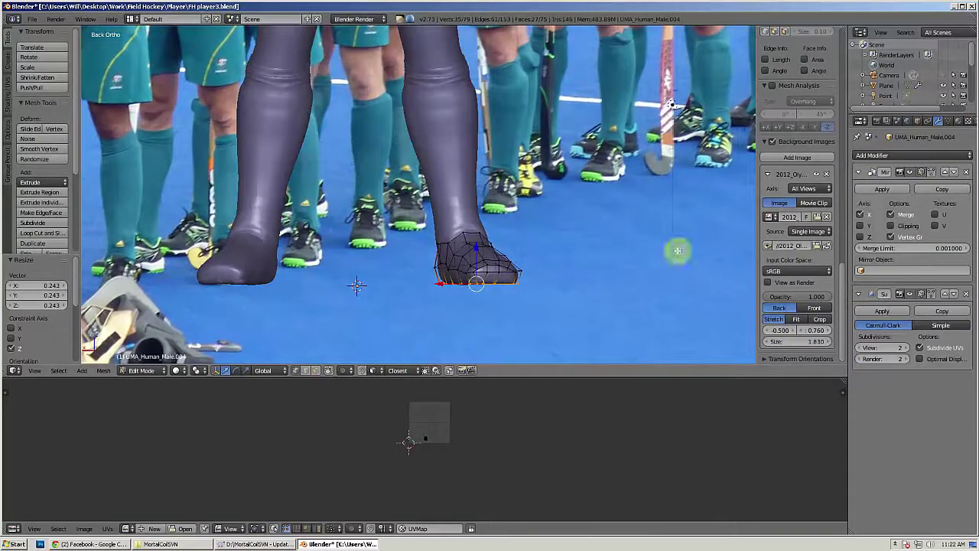
Step: Raise the sole's midfoot vertices slightly and give the shoe a Solidify modifier with thickness -0.0040
{"action": "middle_click_drag", "start_coordinate": [678, 251], "coordinate": [419, 208]}
{"action": "scroll", "coordinate": [431, 249], "scroll_direction": "up", "scroll_amount": 6}
{"action": "key", "text": "a"}
{"action": "key", "text": "b"}
{"action": "left_click_drag", "start_coordinate": [392, 242], "coordinate": [465, 269]}
{"action": "left_click_drag", "start_coordinate": [425, 223], "coordinate": [427, 218]}
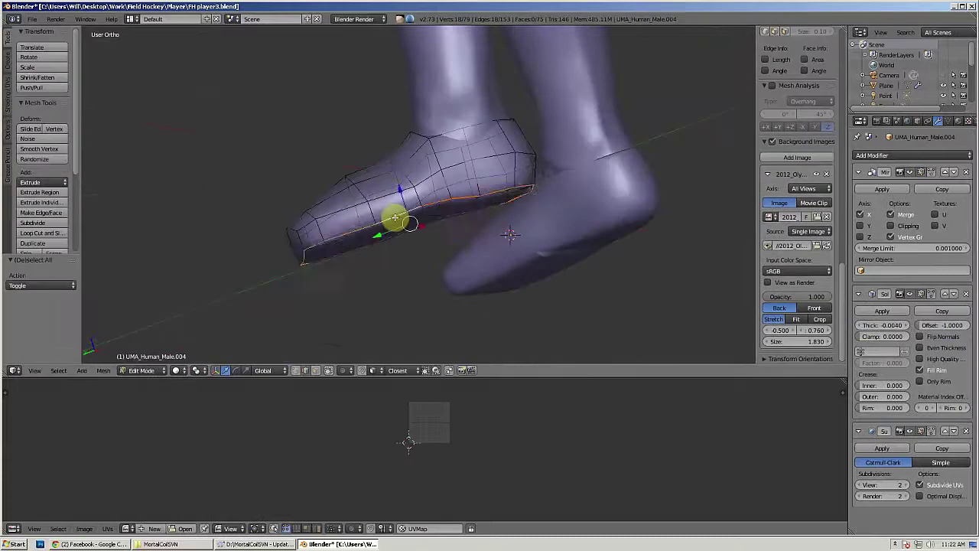
Step: Crease the edge loop around the sole with a factor of 1.000
{"action": "middle_click_drag", "start_coordinate": [395, 218], "coordinate": [348, 103]}
{"action": "key", "text": "shift+e"}
{"action": "left_click", "coordinate": [610, 262]}
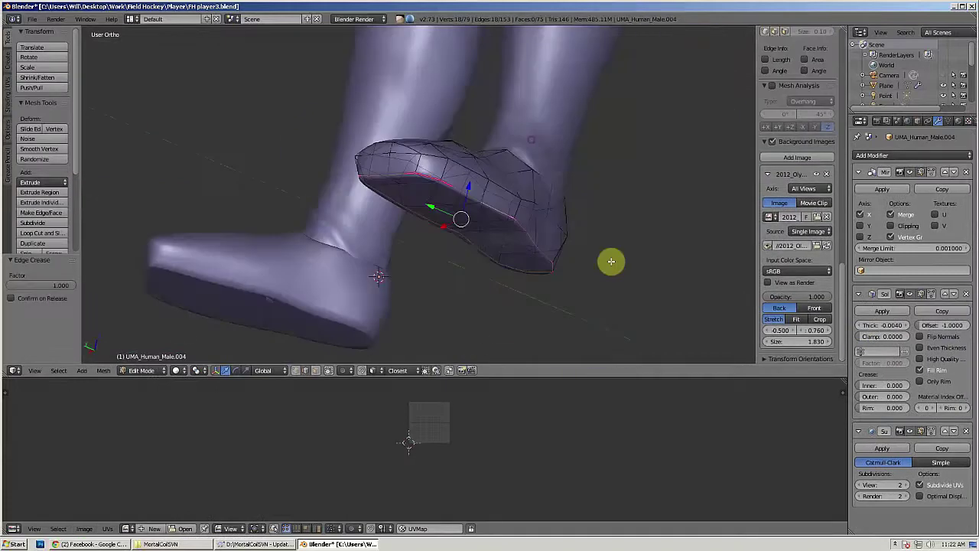
Step: Pull the toe-tip edge of the sole outward, switching the transform orientation to Normal to refine its position
{"action": "scroll", "coordinate": [472, 146], "scroll_direction": "up", "scroll_amount": 3}
{"action": "middle_click_drag", "start_coordinate": [610, 263], "coordinate": [428, 199]}
{"action": "right_click", "coordinate": [413, 186]}
{"action": "left_click", "coordinate": [263, 370]}
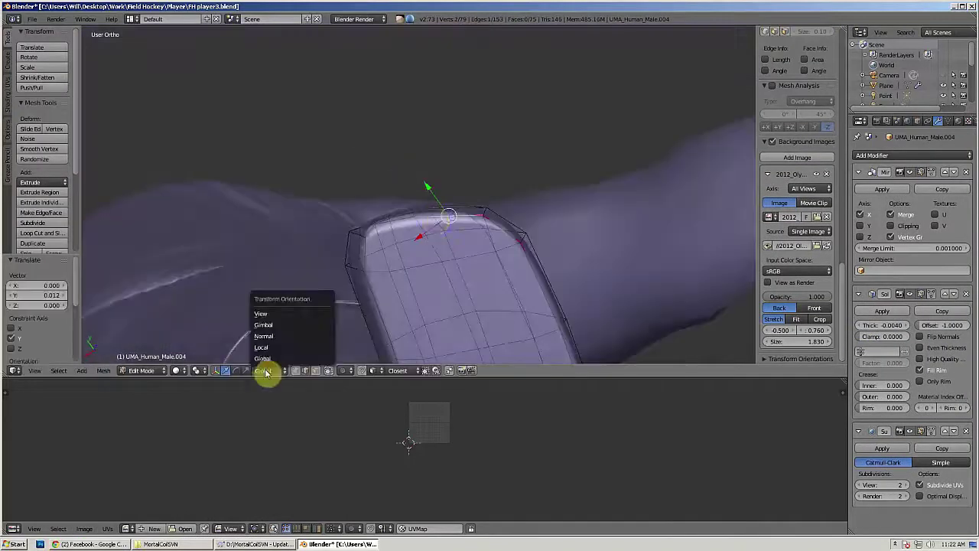
{"action": "left_click", "coordinate": [283, 343]}
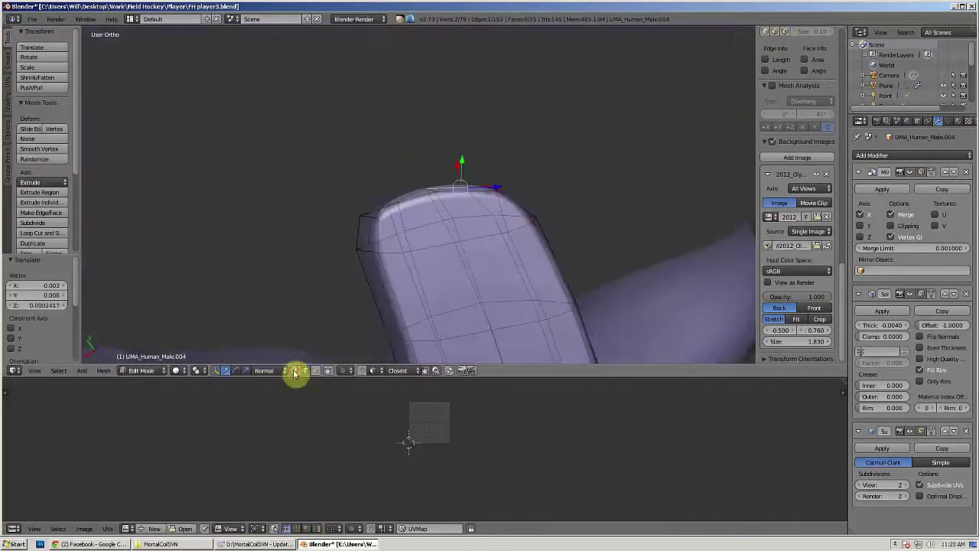
Step: Set the Solidify inner crease to 1.000 and outer crease to 0.945, and shape the ankle collar with the 192 px Grab brush
{"action": "mouse_move", "coordinate": [356, 221]}
{"action": "middle_mouse_down"}
{"action": "mouse_move", "coordinate": [420, 314]}
{"action": "mouse_move", "coordinate": [398, 286]}
{"action": "middle_mouse_up"}
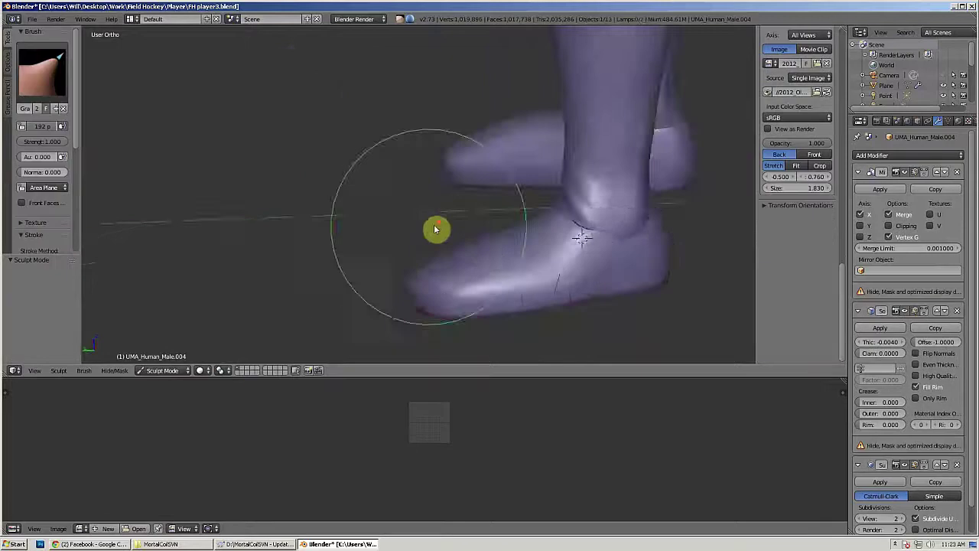
{"action": "scroll", "coordinate": [407, 214], "scroll_direction": "down", "scroll_amount": 4}
{"action": "mouse_move", "coordinate": [434, 228]}
{"action": "middle_mouse_down"}
{"action": "mouse_move", "coordinate": [406, 214]}
{"action": "mouse_move", "coordinate": [451, 218]}
{"action": "middle_mouse_up"}
{"action": "scroll", "coordinate": [451, 218], "scroll_direction": "up", "scroll_amount": 4}
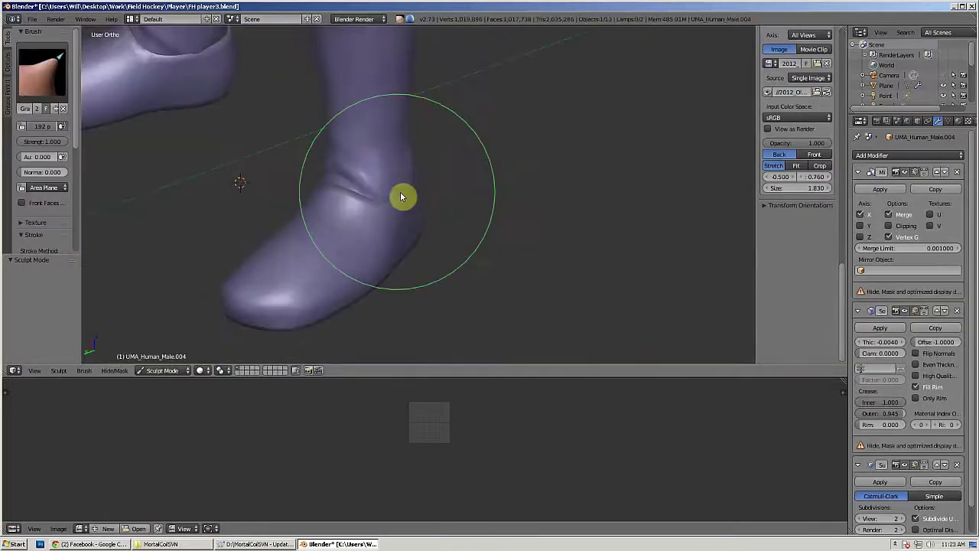
{"action": "mouse_move", "coordinate": [404, 196]}
{"action": "middle_mouse_down"}
{"action": "mouse_move", "coordinate": [342, 209]}
{"action": "mouse_move", "coordinate": [422, 190]}
{"action": "mouse_move", "coordinate": [503, 254]}
{"action": "mouse_move", "coordinate": [485, 160]}
{"action": "mouse_move", "coordinate": [406, 219]}
{"action": "middle_mouse_up"}
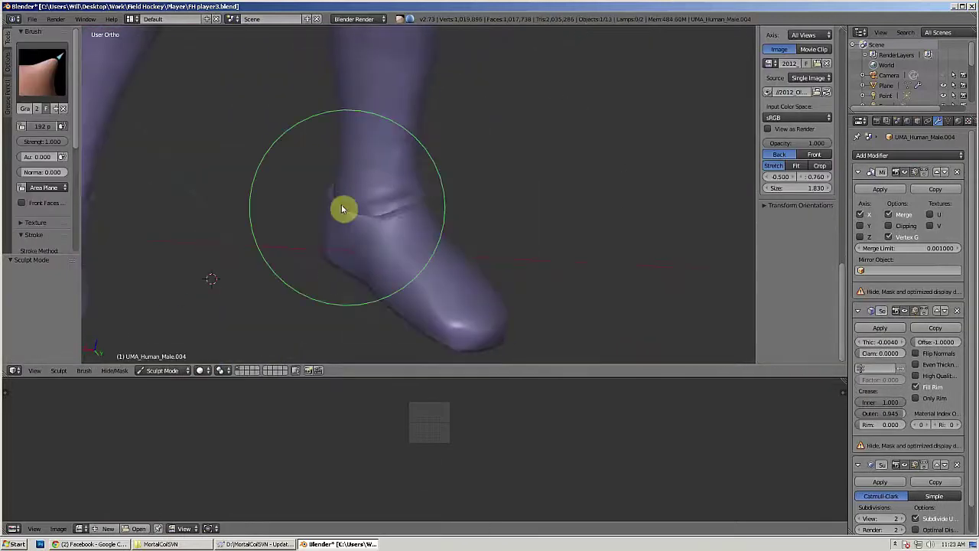
{"action": "scroll", "coordinate": [421, 190], "scroll_direction": "up", "scroll_amount": 3}
{"action": "scroll", "coordinate": [422, 191], "scroll_direction": "down", "scroll_amount": 5}
{"action": "scroll", "coordinate": [502, 253], "scroll_direction": "up", "scroll_amount": 4}
{"action": "scroll", "coordinate": [485, 160], "scroll_direction": "down", "scroll_amount": 5}
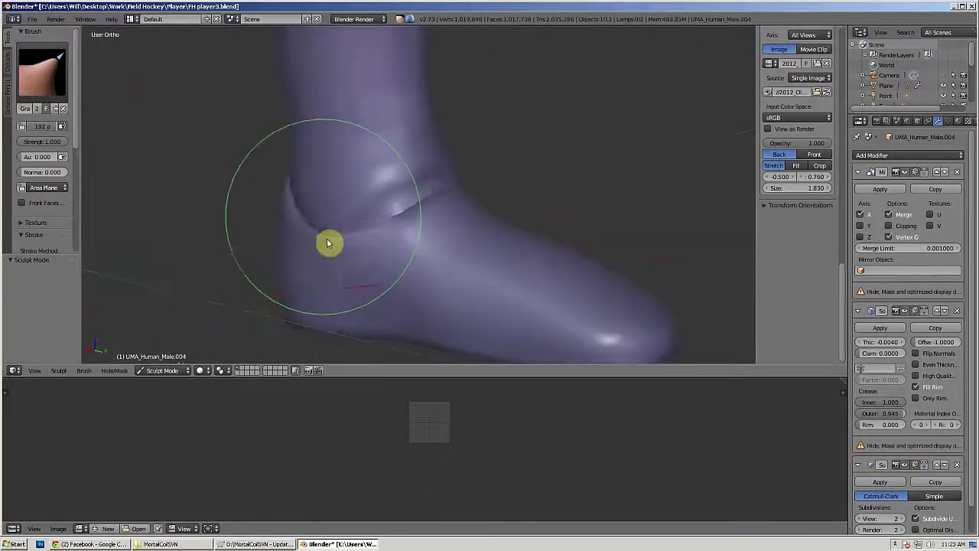
Step: Reposition the collar vertices around the ankle in Edit Mode by scaling, sliding and moving them
{"action": "middle_click_drag", "start_coordinate": [328, 240], "coordinate": [518, 192]}
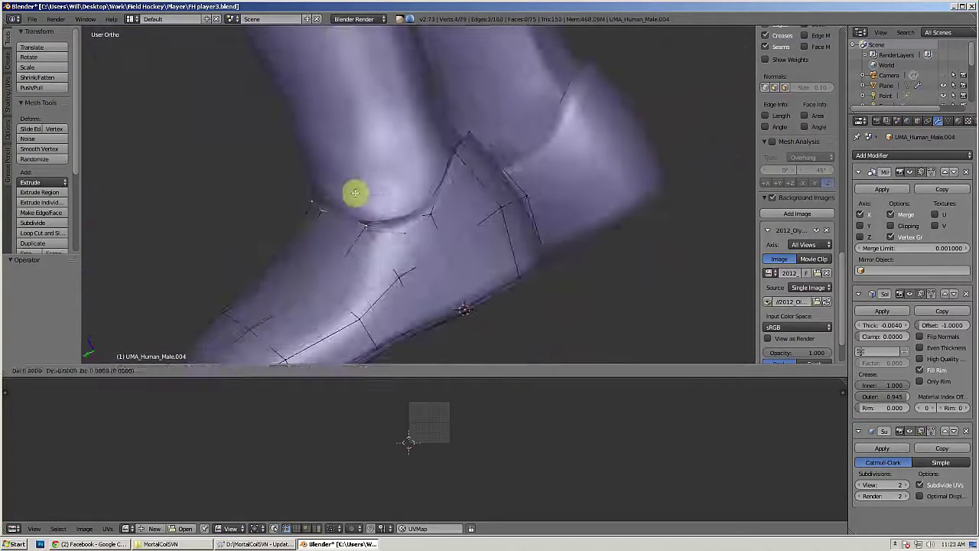
{"action": "middle_click_drag", "start_coordinate": [357, 192], "coordinate": [399, 174]}
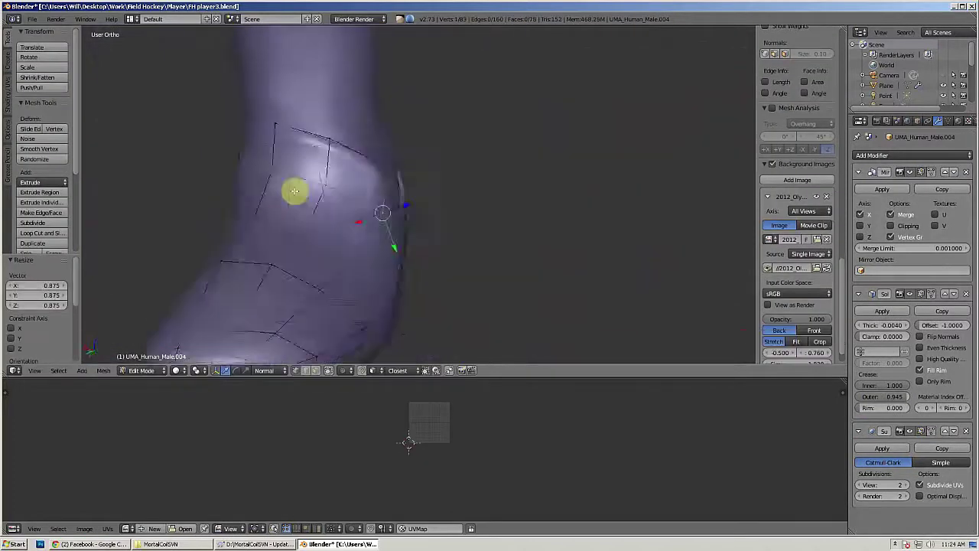
{"action": "key", "text": "shift+v"}
{"action": "middle_click_drag", "start_coordinate": [293, 190], "coordinate": [442, 236]}
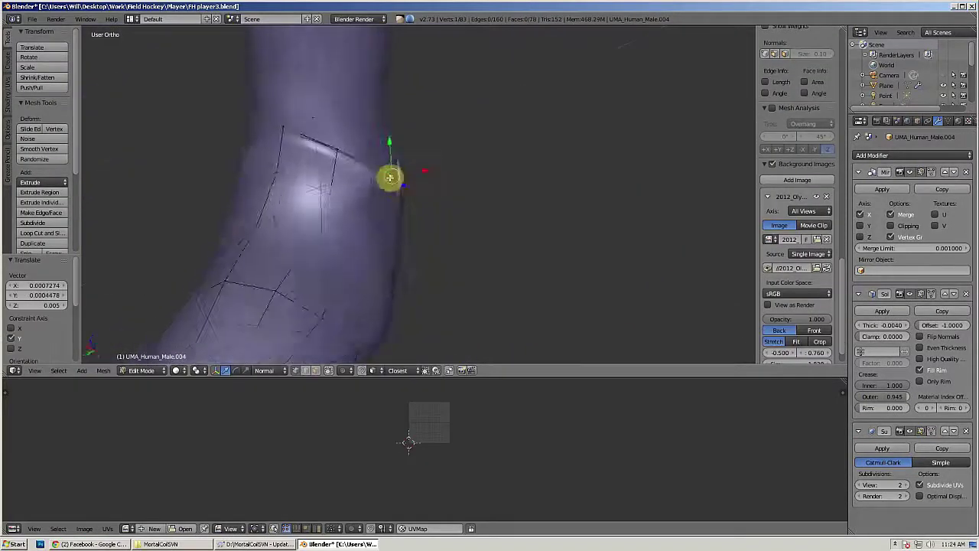
{"action": "middle_click_drag", "start_coordinate": [389, 176], "coordinate": [430, 259]}
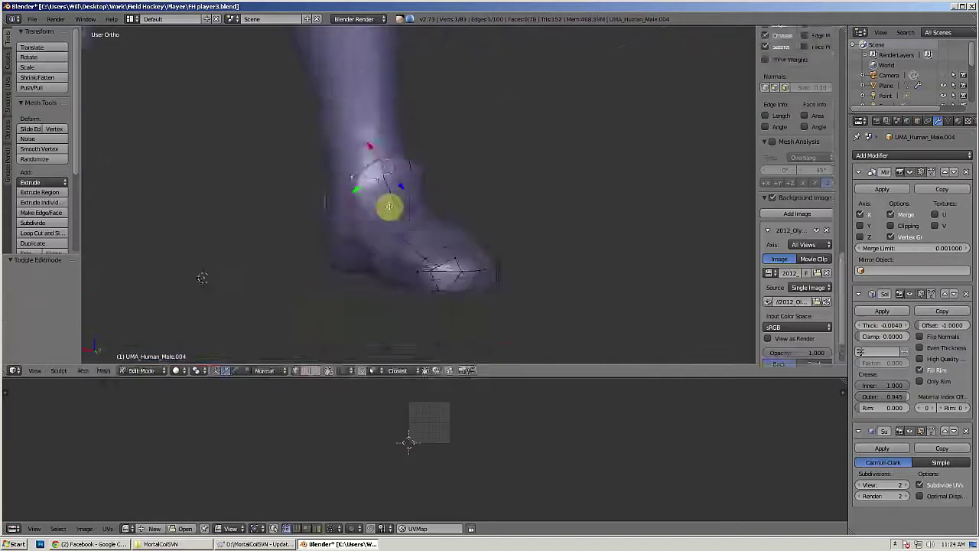
{"action": "key", "text": "g"}
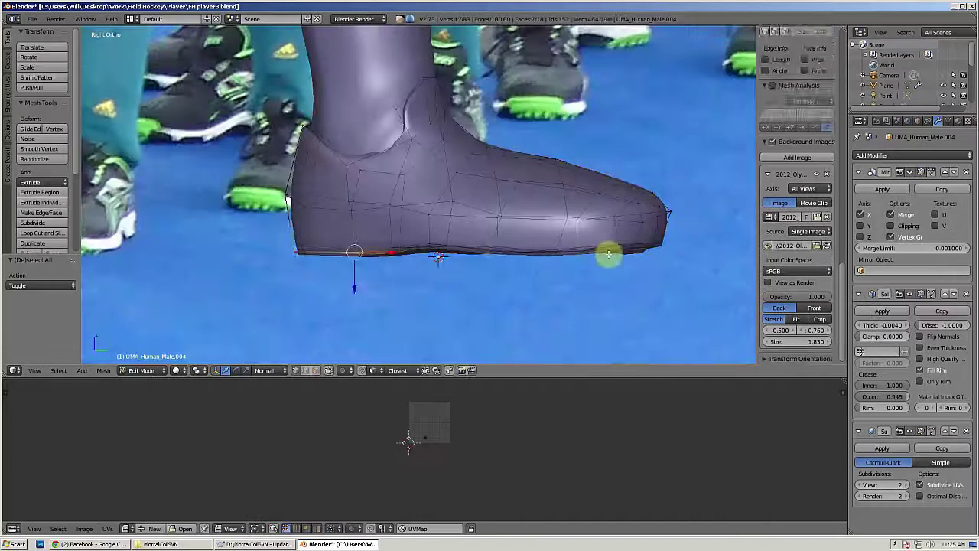
Step: Box-select the forefoot vertices along the sole in the right side view
{"action": "key", "text": "a"}
{"action": "key", "text": "b"}
{"action": "left_click_drag", "start_coordinate": [476, 262], "coordinate": [697, 241]}
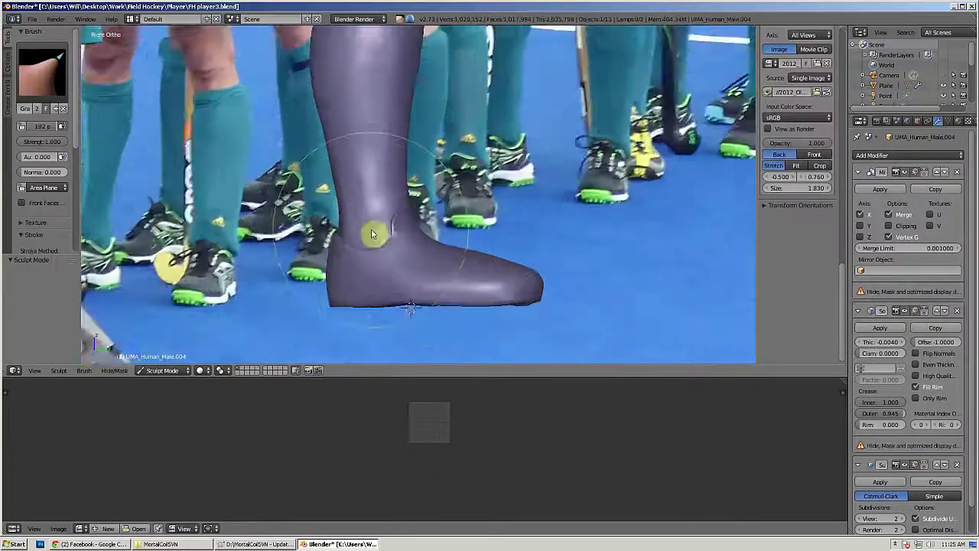
Step: Reduce the Grab brush to 137 px and reshape the shoe's collar around the ankle bone
{"action": "scroll", "coordinate": [372, 235], "scroll_direction": "up", "scroll_amount": 2}
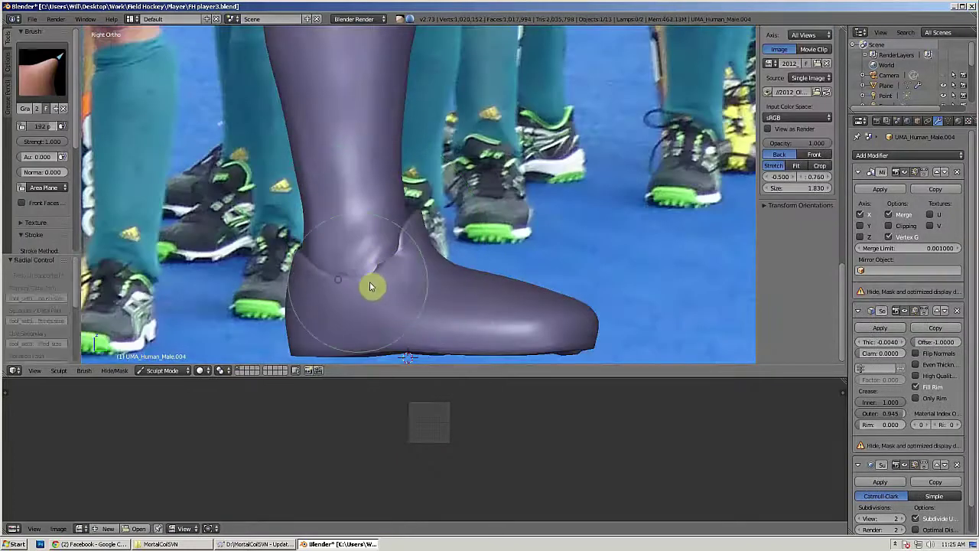
{"action": "left_click_drag", "start_coordinate": [370, 283], "coordinate": [370, 264]}
{"action": "middle_click_drag", "start_coordinate": [297, 233], "coordinate": [443, 220]}
{"action": "scroll", "coordinate": [443, 220], "scroll_direction": "down", "scroll_amount": 8}
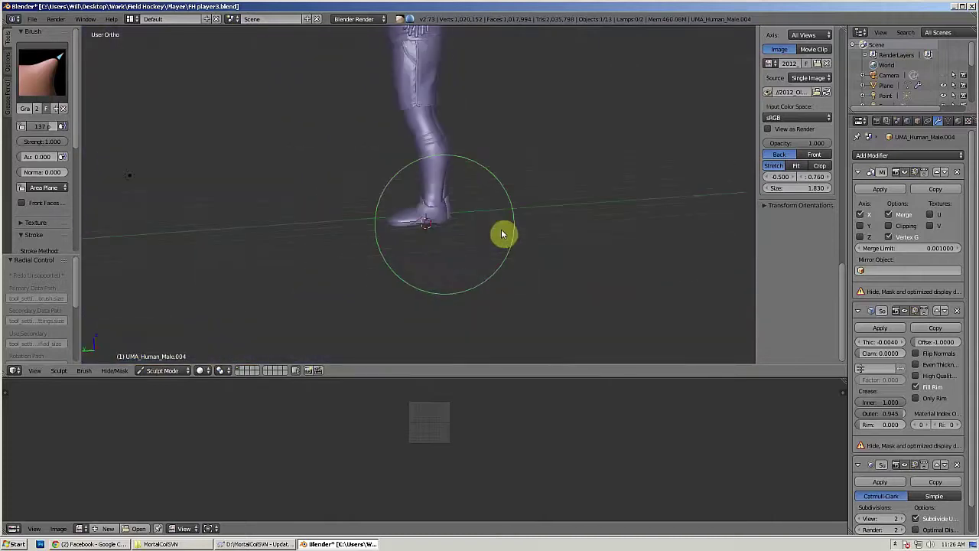
{"action": "key", "text": "KP_3"}
{"action": "scroll", "coordinate": [444, 249], "scroll_direction": "up", "scroll_amount": 6}
{"action": "middle_click_drag", "start_coordinate": [501, 238], "coordinate": [318, 254]}
{"action": "scroll", "coordinate": [537, 254], "scroll_direction": "down", "scroll_amount": 6}
{"action": "middle_click_drag", "start_coordinate": [536, 254], "coordinate": [428, 255]}
Step: Refine the shoe's tongue, heel collar and toe from all sides with the 137 px Grab brush
{"action": "scroll", "coordinate": [415, 275], "scroll_direction": "up", "scroll_amount": 4}
{"action": "scroll", "coordinate": [382, 284], "scroll_direction": "up", "scroll_amount": 4}
{"action": "scroll", "coordinate": [332, 248], "scroll_direction": "down", "scroll_amount": 5}
{"action": "middle_click_drag", "start_coordinate": [369, 221], "coordinate": [433, 210]}
{"action": "scroll", "coordinate": [284, 165], "scroll_direction": "up", "scroll_amount": 6}
{"action": "scroll", "coordinate": [475, 166], "scroll_direction": "down", "scroll_amount": 4}
{"action": "middle_click_drag", "start_coordinate": [476, 166], "coordinate": [452, 232]}
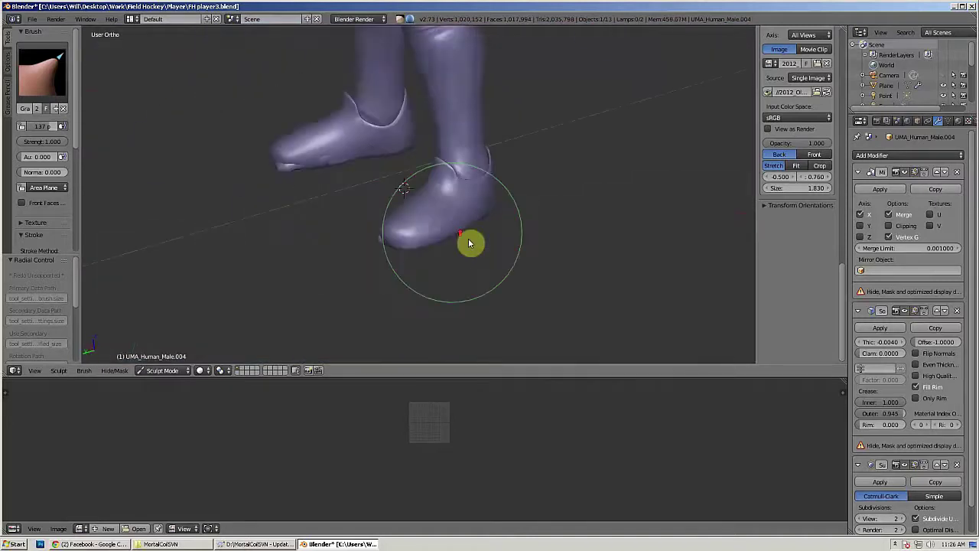
{"action": "scroll", "coordinate": [520, 245], "scroll_direction": "up", "scroll_amount": 5}
{"action": "scroll", "coordinate": [520, 243], "scroll_direction": "down", "scroll_amount": 5}
{"action": "middle_click_drag", "start_coordinate": [521, 243], "coordinate": [398, 225]}
{"action": "key", "text": "KP_3"}
{"action": "scroll", "coordinate": [462, 241], "scroll_direction": "up", "scroll_amount": 5}
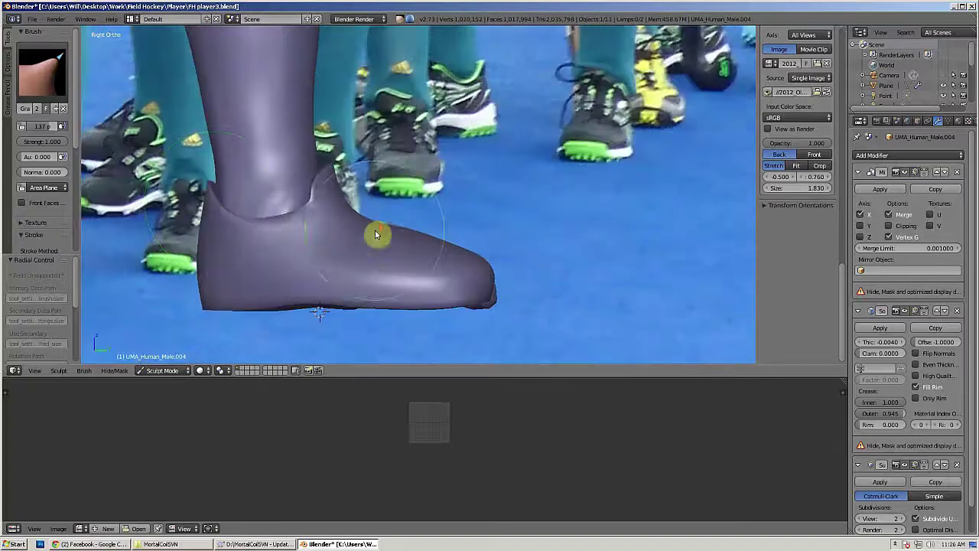
Step: Adjust the side dip of the shoe's collar below the ankle with the Grab brush and check both shoes
{"action": "middle_click_drag", "start_coordinate": [477, 185], "coordinate": [440, 201]}
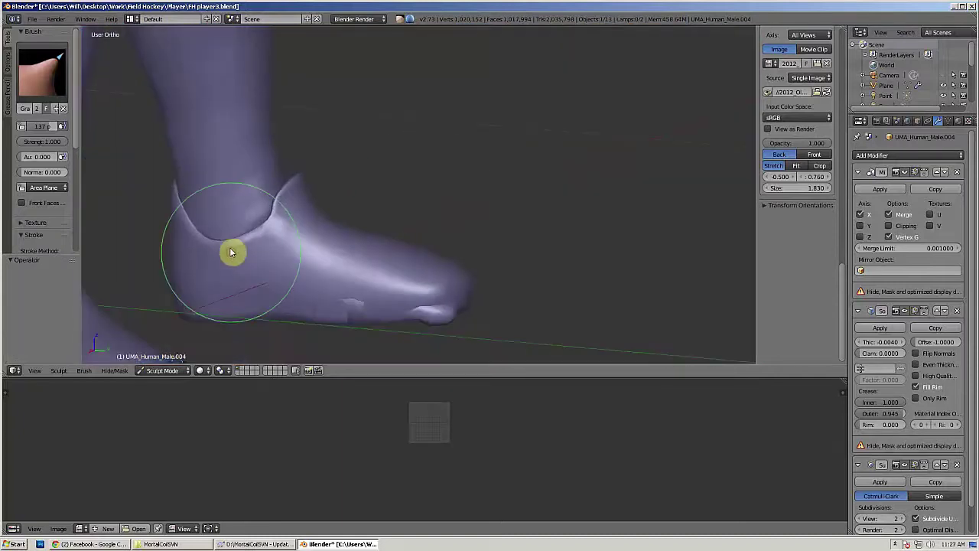
{"action": "mouse_move", "coordinate": [232, 253]}
{"action": "left_mouse_down"}
{"action": "mouse_move", "coordinate": [228, 231]}
{"action": "mouse_move", "coordinate": [269, 211]}
{"action": "left_mouse_up"}
{"action": "mouse_move", "coordinate": [423, 222]}
{"action": "middle_mouse_down"}
{"action": "mouse_move", "coordinate": [559, 182]}
{"action": "mouse_move", "coordinate": [510, 180]}
{"action": "middle_mouse_up"}
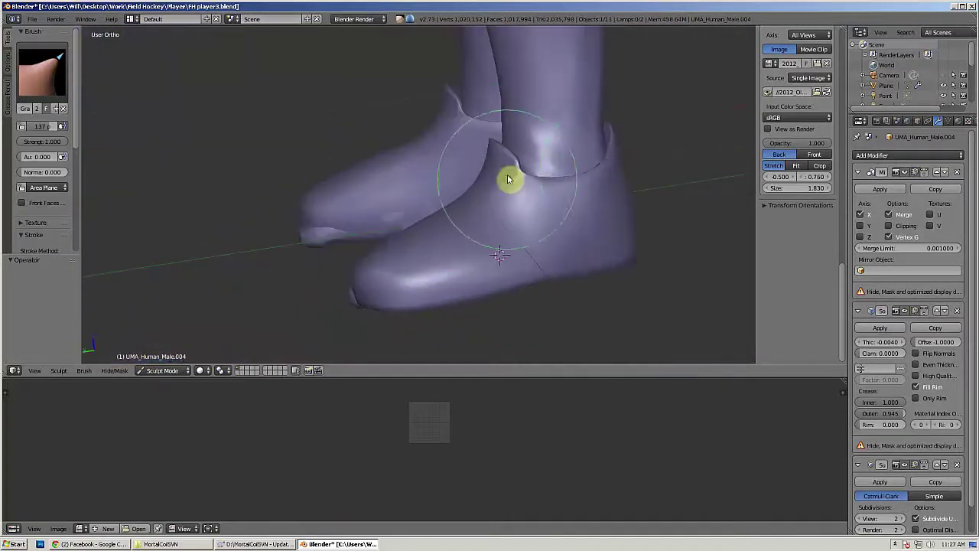
{"action": "scroll", "coordinate": [564, 217], "scroll_direction": "down", "scroll_amount": 10}
{"action": "middle_click_drag", "start_coordinate": [564, 219], "coordinate": [524, 201]}
{"action": "scroll", "coordinate": [525, 201], "scroll_direction": "up", "scroll_amount": 8}
Step: Remove the shoe's Subdivision Surface modifier and apply its Solidify modifier
{"action": "left_click", "coordinate": [161, 371]}
{"action": "left_click", "coordinate": [166, 358]}
{"action": "key", "text": "ctrl+z"}
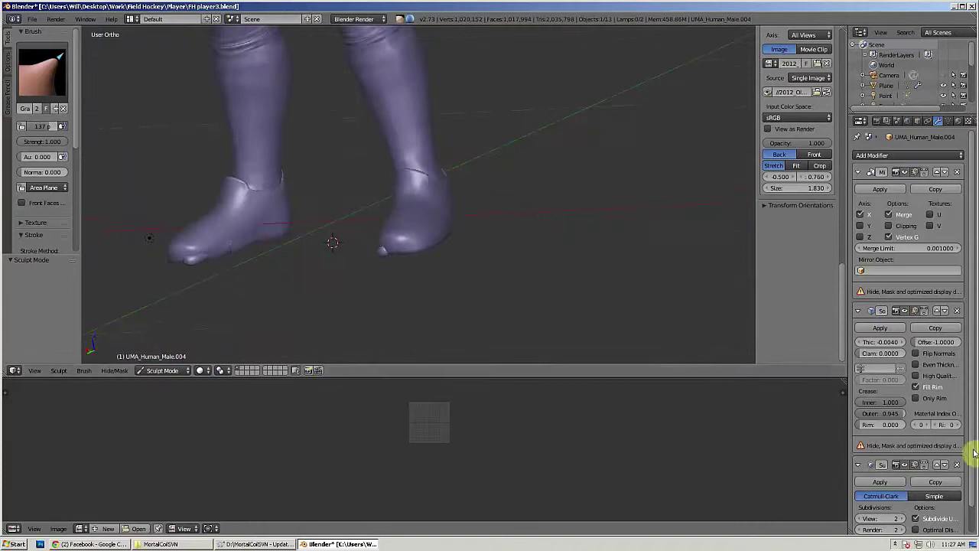
{"action": "left_click", "coordinate": [957, 465]}
{"action": "left_click", "coordinate": [881, 329]}
Step: Select the shoe's collar rim edges in Edit Mode with Select Similar and mark them as a seam
{"action": "scroll", "coordinate": [448, 157], "scroll_direction": "up", "scroll_amount": 5}
{"action": "key", "text": "Tab"}
{"action": "middle_click_drag", "start_coordinate": [448, 158], "coordinate": [434, 227]}
{"action": "key", "text": "shift+g"}
{"action": "left_click", "coordinate": [544, 152]}
{"action": "middle_click_drag", "start_coordinate": [584, 261], "coordinate": [531, 153]}
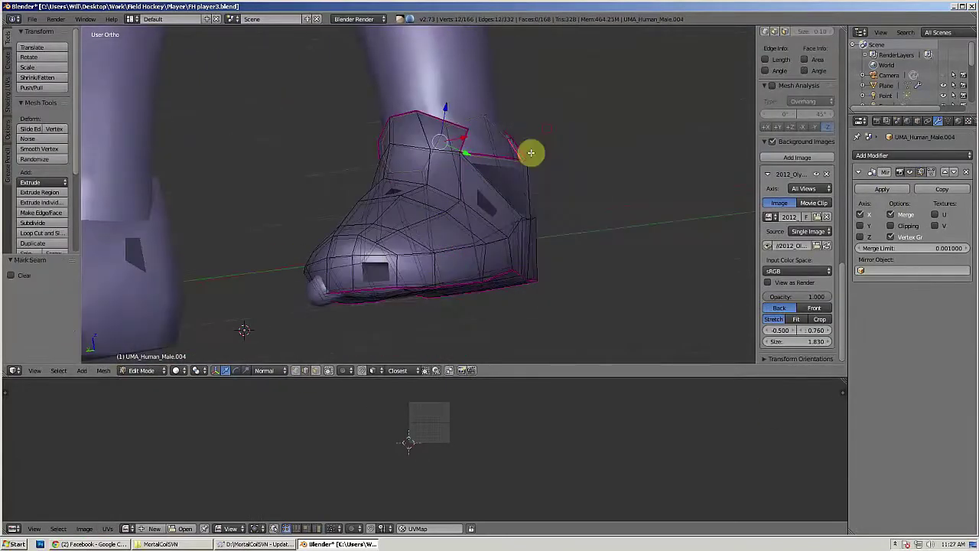
{"action": "scroll", "coordinate": [436, 247], "scroll_direction": "up", "scroll_amount": 2}
{"action": "key", "text": "shift+g"}
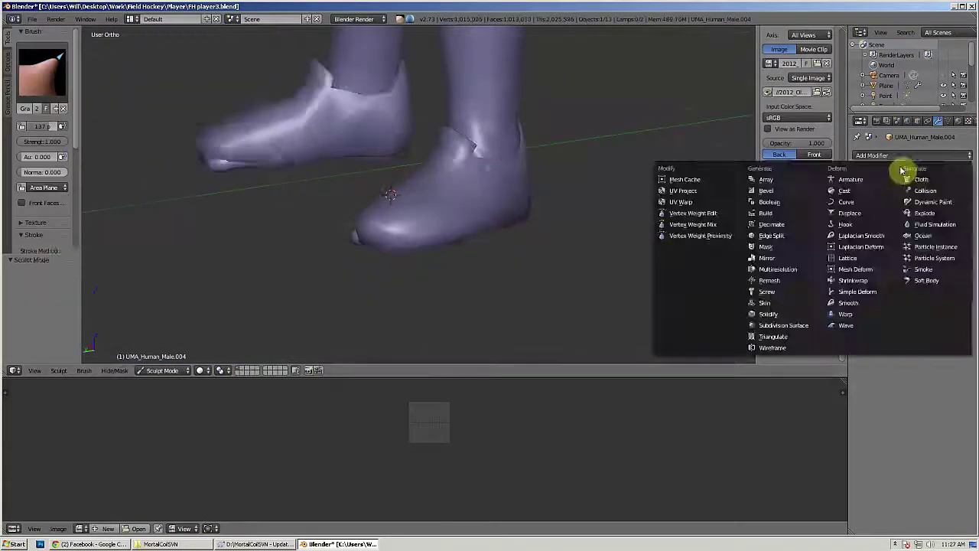
Step: Add a Multiresolution modifier to the shoe and subdivide it to level 4
{"action": "left_click", "coordinate": [778, 269]}
{"action": "left_click", "coordinate": [944, 215]}
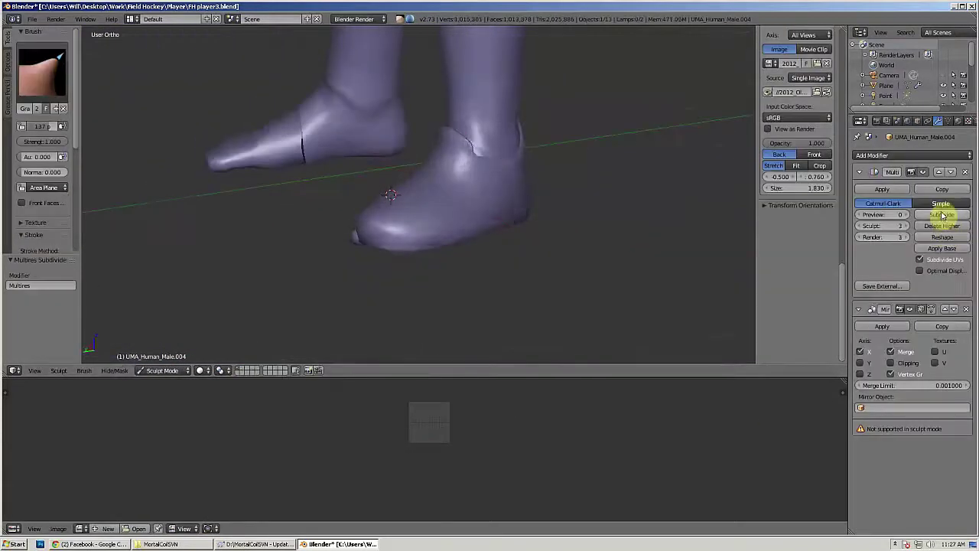
{"action": "middle_click_drag", "start_coordinate": [612, 207], "coordinate": [536, 195]}
{"action": "left_click", "coordinate": [957, 217]}
Step: Sculpt the first raised strokes along the shoe's outer side above the sole with a 25 px Clay Strips brush
{"action": "middle_click_drag", "start_coordinate": [482, 238], "coordinate": [546, 273]}
{"action": "key", "text": "KP_3"}
{"action": "middle_click_drag", "start_coordinate": [672, 254], "coordinate": [404, 276], "text": "shift"}
{"action": "scroll", "coordinate": [443, 279], "scroll_direction": "down", "scroll_amount": 7}
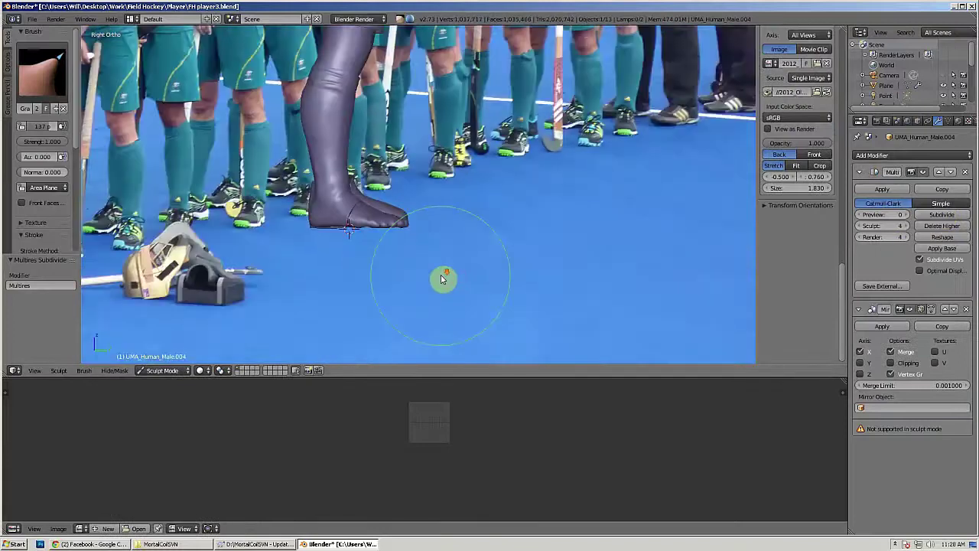
{"action": "scroll", "coordinate": [443, 279], "scroll_direction": "up", "scroll_amount": 2}
{"action": "key", "text": "ctrl+KP_3"}
{"action": "scroll", "coordinate": [467, 275], "scroll_direction": "up", "scroll_amount": 4}
{"action": "middle_click_drag", "start_coordinate": [566, 264], "coordinate": [607, 253], "text": "shift"}
{"action": "scroll", "coordinate": [590, 253], "scroll_direction": "up", "scroll_amount": 2}
{"action": "scroll", "coordinate": [600, 248], "scroll_direction": "down", "scroll_amount": 1}
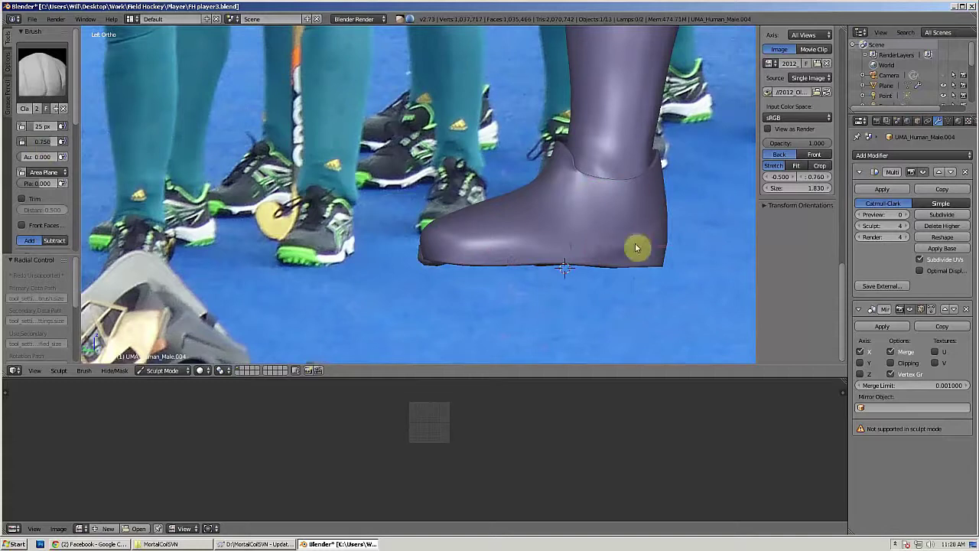
{"action": "scroll", "coordinate": [78, 227], "scroll_direction": "down", "scroll_amount": 5}
{"action": "left_click_drag", "start_coordinate": [77, 228], "coordinate": [77, 189]}
{"action": "middle_click_drag", "start_coordinate": [495, 168], "coordinate": [511, 197]}
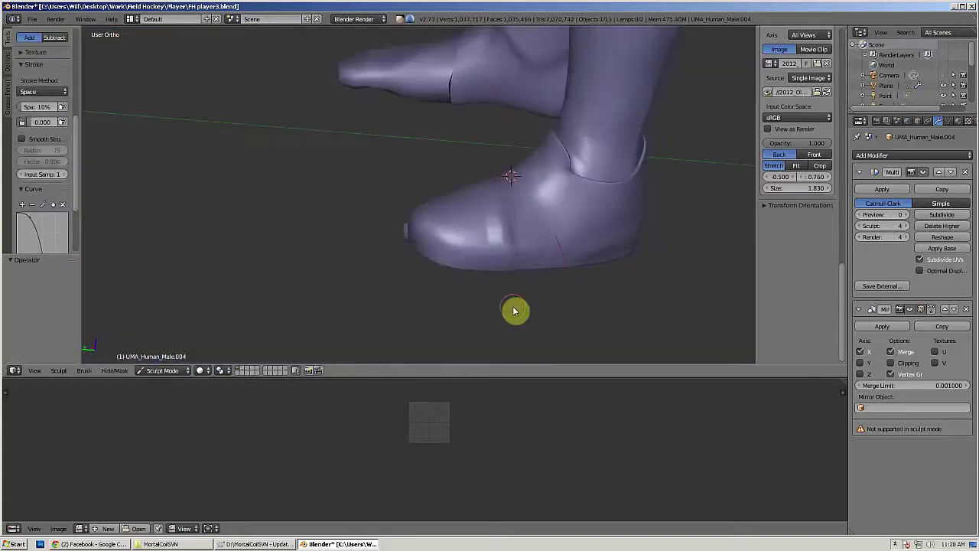
{"action": "middle_click_drag", "start_coordinate": [514, 311], "coordinate": [511, 239]}
{"action": "key", "text": "KP_3"}
{"action": "key", "text": "ctrl+KP_3"}
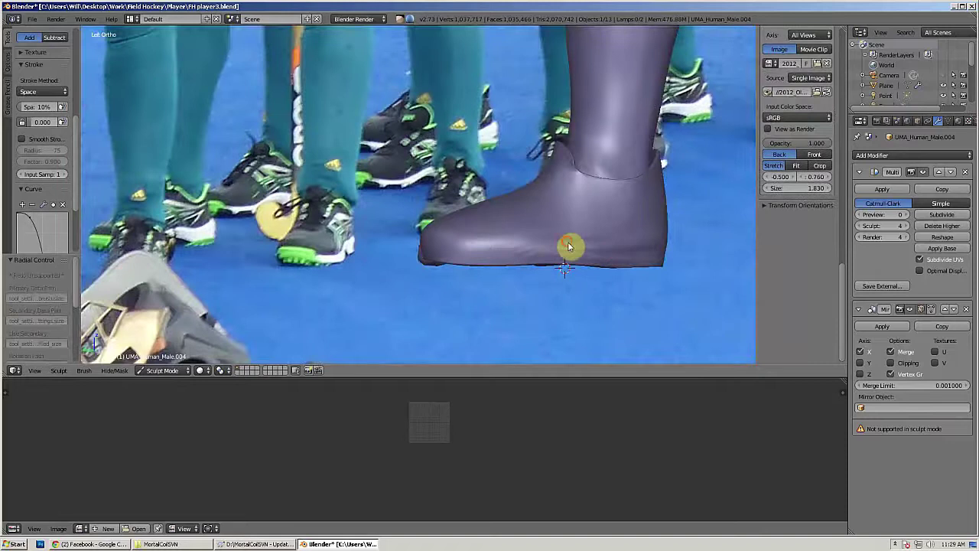
{"action": "left_click", "coordinate": [621, 235]}
Step: Lower the Multiresolution sculpt level to 1 and reshape the collar's heel, front and side dip with the Grab brush
{"action": "key", "text": "ctrl+1"}
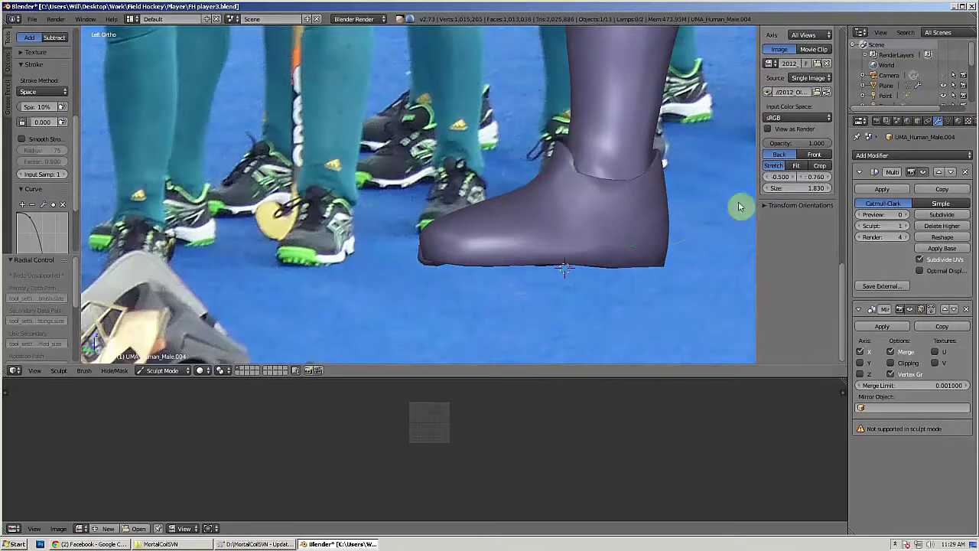
{"action": "key", "text": "g"}
{"action": "left_click_drag", "start_coordinate": [651, 165], "coordinate": [656, 153]}
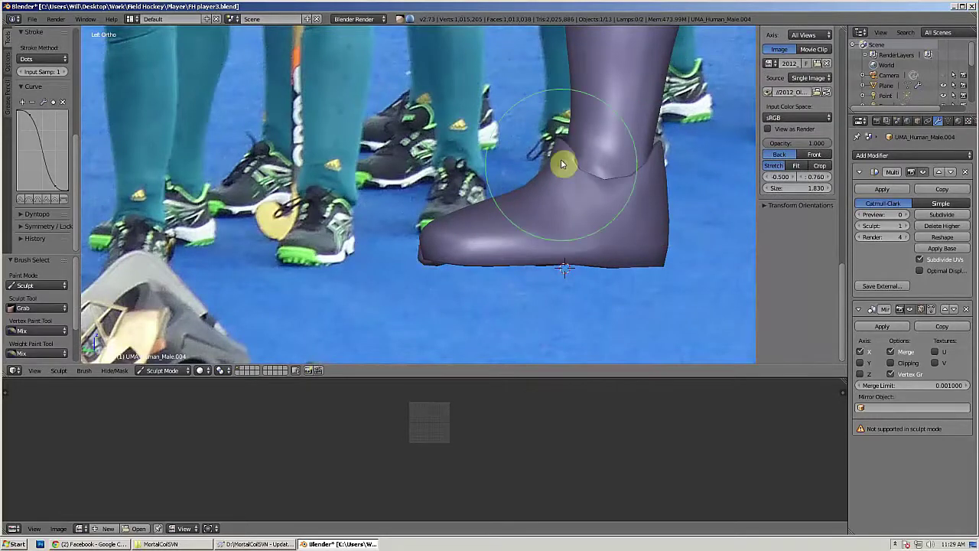
{"action": "left_click_drag", "start_coordinate": [610, 194], "coordinate": [609, 186]}
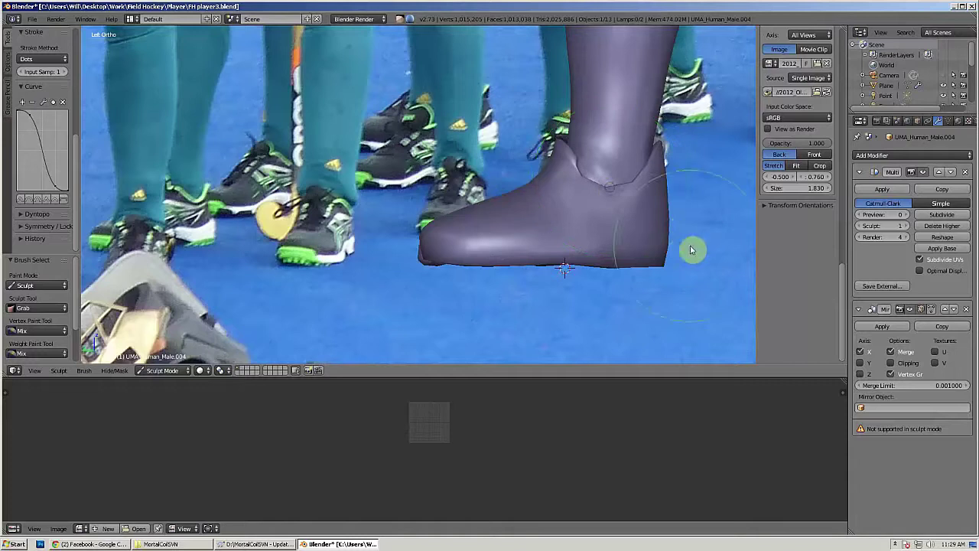
Step: Examine the reshaped collar and both feet from several angles and zoom levels
{"action": "middle_click_drag", "start_coordinate": [579, 190], "coordinate": [612, 230]}
{"action": "scroll", "coordinate": [612, 230], "scroll_direction": "down", "scroll_amount": 7}
{"action": "scroll", "coordinate": [393, 202], "scroll_direction": "up", "scroll_amount": 7}
{"action": "middle_click_drag", "start_coordinate": [393, 201], "coordinate": [288, 277]}
{"action": "scroll", "coordinate": [367, 252], "scroll_direction": "down", "scroll_amount": 6}
{"action": "middle_click_drag", "start_coordinate": [452, 228], "coordinate": [336, 209]}
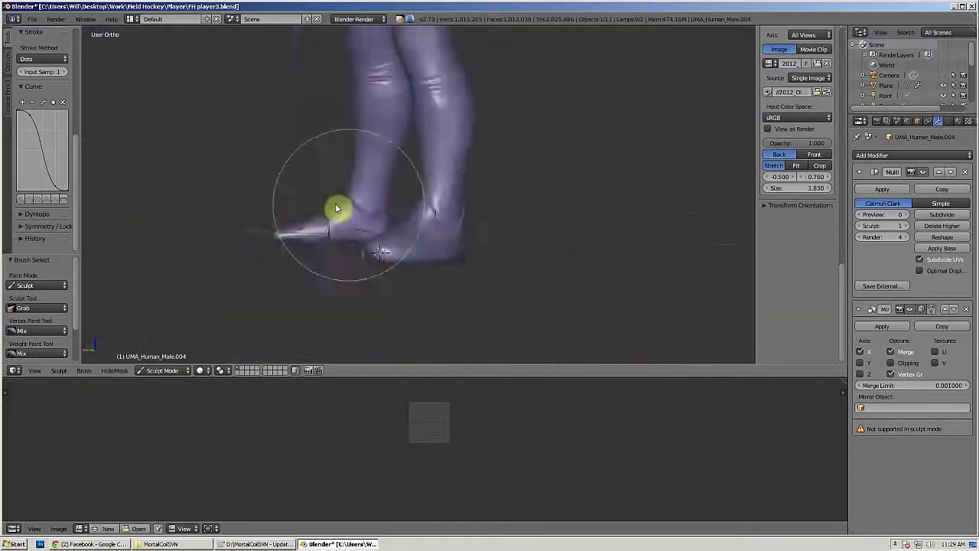
{"action": "key", "text": "KP_3"}
{"action": "middle_click_drag", "start_coordinate": [508, 230], "coordinate": [353, 223]}
{"action": "scroll", "coordinate": [353, 223], "scroll_direction": "up", "scroll_amount": 5}
{"action": "scroll", "coordinate": [483, 269], "scroll_direction": "down", "scroll_amount": 4}
{"action": "mouse_move", "coordinate": [596, 199]}
{"action": "middle_mouse_down"}
{"action": "mouse_move", "coordinate": [361, 258]}
{"action": "mouse_move", "coordinate": [450, 191]}
{"action": "middle_mouse_up"}
{"action": "scroll", "coordinate": [361, 258], "scroll_direction": "up", "scroll_amount": 3}
{"action": "scroll", "coordinate": [342, 234], "scroll_direction": "down", "scroll_amount": 6}
{"action": "key", "text": "KP_3"}
{"action": "scroll", "coordinate": [511, 260], "scroll_direction": "up", "scroll_amount": 6}
Step: Build up the sole line along the shoe's outer side at sculpt level 4 with a 37 px Clay Strips brush
{"action": "key", "text": "ctrl+KP_3"}
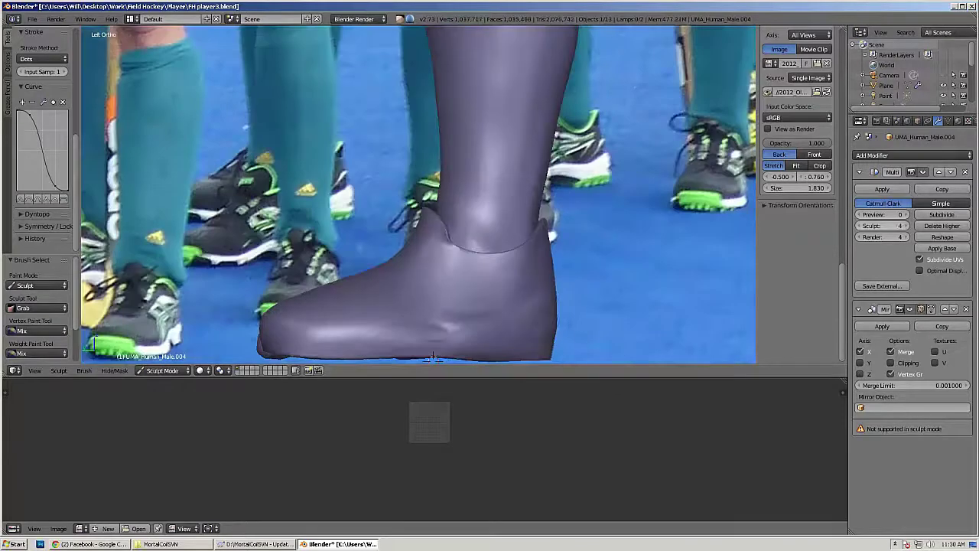
{"action": "middle_click_drag", "start_coordinate": [459, 306], "coordinate": [495, 272], "text": "shift"}
{"action": "left_click_drag", "start_coordinate": [75, 187], "coordinate": [73, 33]}
{"action": "left_click", "coordinate": [43, 73]}
{"action": "left_click", "coordinate": [99, 115]}
{"action": "key", "text": "f"}
{"action": "left_click", "coordinate": [451, 277]}
{"action": "middle_click_drag", "start_coordinate": [496, 279], "coordinate": [565, 269], "text": "shift"}
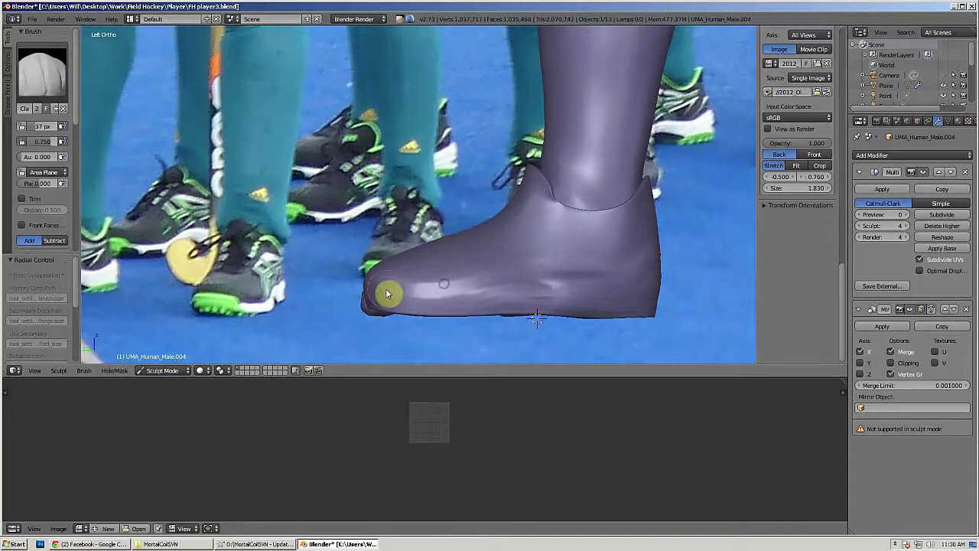
Step: Flatten the strokes along the shoe's outer side with the 37 px Scrape brush at strength 0.500
{"action": "middle_click_drag", "start_coordinate": [616, 272], "coordinate": [663, 300]}
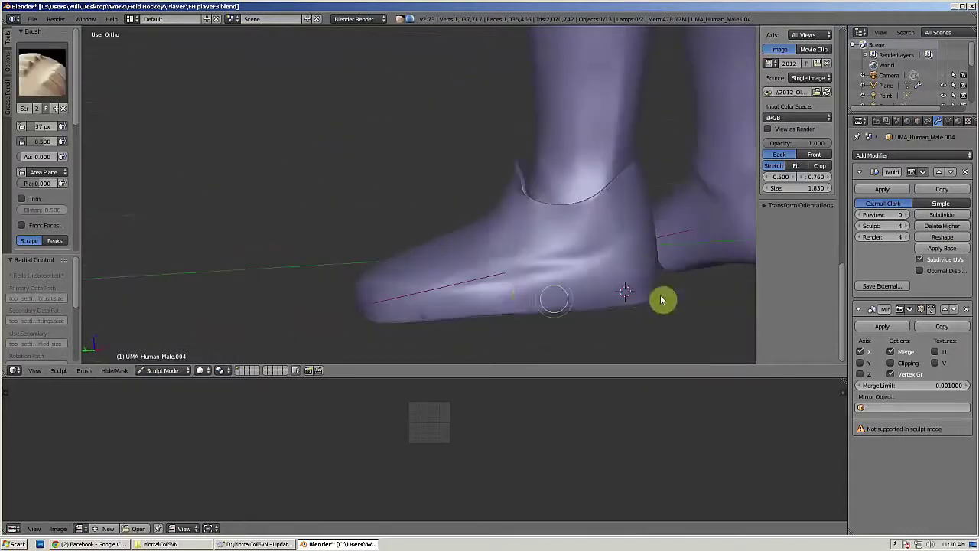
{"action": "middle_click_drag", "start_coordinate": [645, 226], "coordinate": [623, 286]}
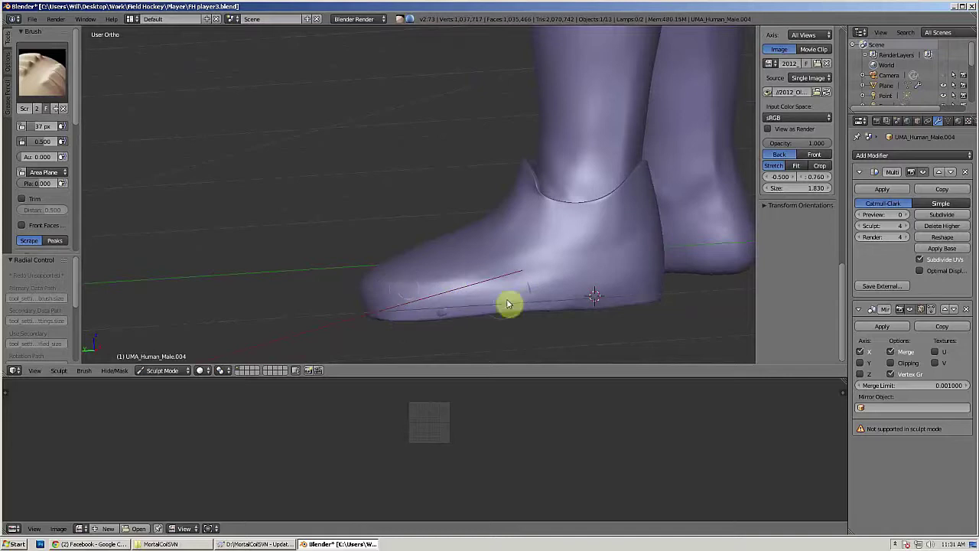
{"action": "key", "text": "KP_1"}
Step: Sculpt along the shoe's lower side with a 29 px Clay Strips brush at strength 1.000 and check the inner side
{"action": "key", "text": "ctrl+KP_3"}
{"action": "middle_click_drag", "start_coordinate": [518, 278], "coordinate": [565, 269], "text": "shift"}
{"action": "left_click", "coordinate": [41, 74]}
{"action": "left_click", "coordinate": [124, 124]}
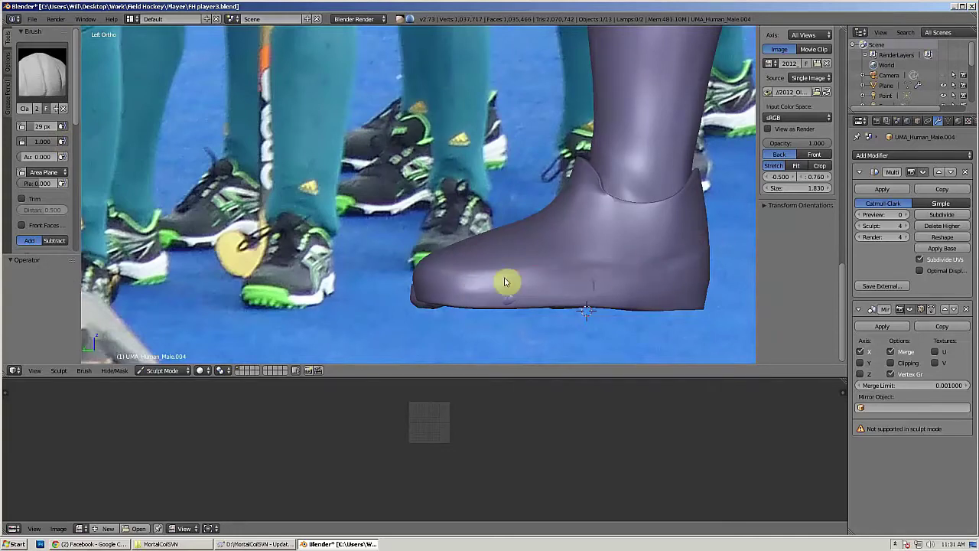
{"action": "middle_click_drag", "start_coordinate": [613, 266], "coordinate": [232, 261]}
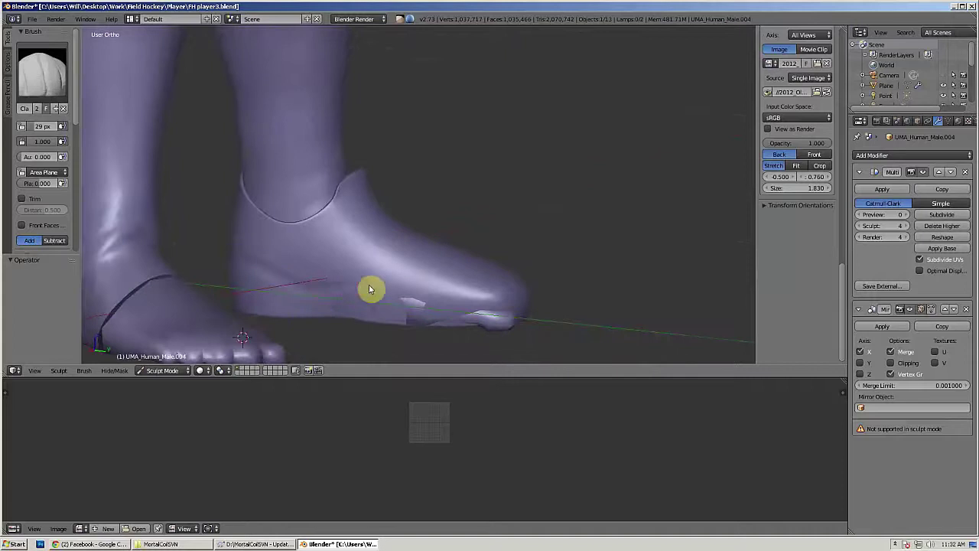
{"action": "mouse_move", "coordinate": [368, 288]}
{"action": "middle_mouse_down"}
{"action": "mouse_move", "coordinate": [367, 207]}
{"action": "mouse_move", "coordinate": [426, 317]}
{"action": "mouse_move", "coordinate": [409, 293]}
{"action": "mouse_move", "coordinate": [479, 203]}
{"action": "mouse_move", "coordinate": [505, 236]}
{"action": "mouse_move", "coordinate": [437, 252]}
{"action": "mouse_move", "coordinate": [497, 301]}
{"action": "middle_mouse_up"}
{"action": "key", "text": "KP_3"}
Step: Select two vertices on the toe's lower edge in Edit Mode and move them slightly down in Global orientation
{"action": "key", "text": "Tab"}
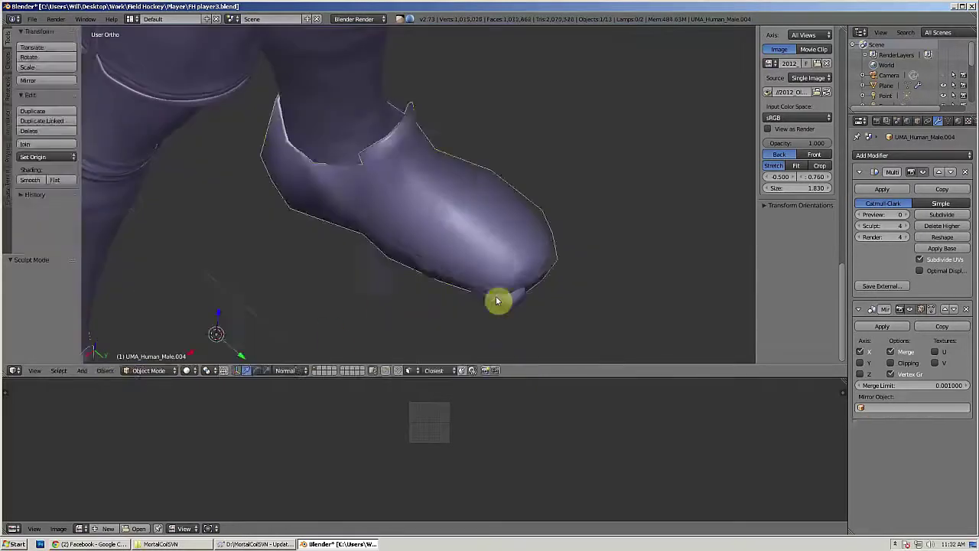
{"action": "key", "text": "Tab"}
{"action": "key", "text": "Tab"}
{"action": "left_click", "coordinate": [150, 371]}
{"action": "left_click", "coordinate": [152, 331]}
{"action": "scroll", "coordinate": [330, 192], "scroll_direction": "down", "scroll_amount": 2}
{"action": "mouse_move", "coordinate": [330, 191]}
{"action": "middle_mouse_down"}
{"action": "mouse_move", "coordinate": [380, 222]}
{"action": "mouse_move", "coordinate": [518, 244]}
{"action": "mouse_move", "coordinate": [490, 295]}
{"action": "mouse_move", "coordinate": [495, 212]}
{"action": "middle_mouse_up"}
{"action": "key", "text": "ctrl+KP_3"}
{"action": "key", "text": "Tab"}
{"action": "key", "text": "ctrl+KP_1"}
{"action": "scroll", "coordinate": [492, 253], "scroll_direction": "up", "scroll_amount": 3}
{"action": "middle_click_drag", "start_coordinate": [492, 253], "coordinate": [459, 230], "text": "shift"}
{"action": "right_click", "coordinate": [468, 332]}
{"action": "right_click", "coordinate": [476, 331], "text": "shift"}
{"action": "left_click", "coordinate": [267, 370]}
{"action": "left_click", "coordinate": [264, 348]}
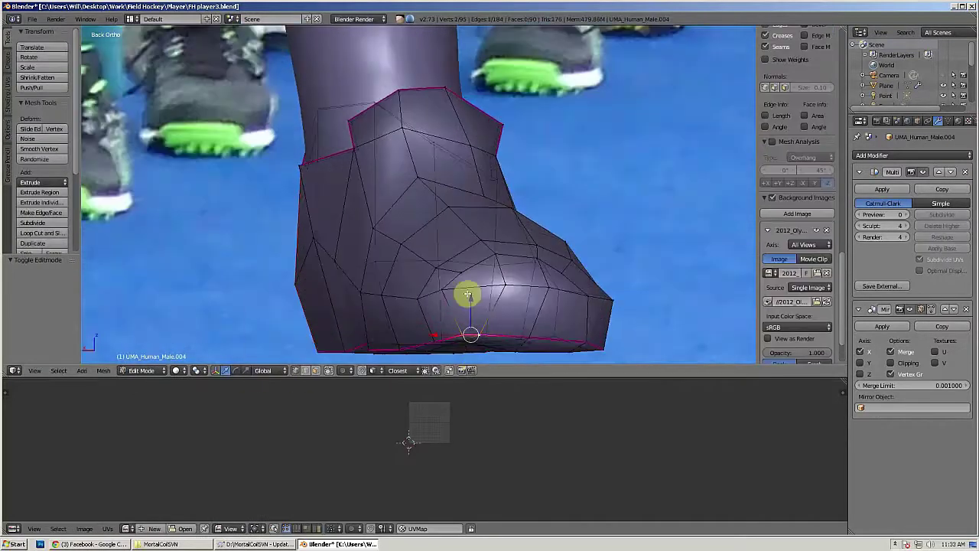
{"action": "left_click_drag", "start_coordinate": [467, 293], "coordinate": [468, 300]}
Step: Lower another vertex on the toe's bottom edge and return the shoe to Sculpt Mode
{"action": "right_click", "coordinate": [529, 336]}
{"action": "left_click_drag", "start_coordinate": [530, 299], "coordinate": [531, 303]}
{"action": "key", "text": "Tab"}
Step: Build up a ridge around the toe with the 29 px Clay Strips brush and flatten it with the Scrape brush
{"action": "scroll", "coordinate": [571, 250], "scroll_direction": "down", "scroll_amount": 5}
{"action": "scroll", "coordinate": [466, 196], "scroll_direction": "up", "scroll_amount": 3}
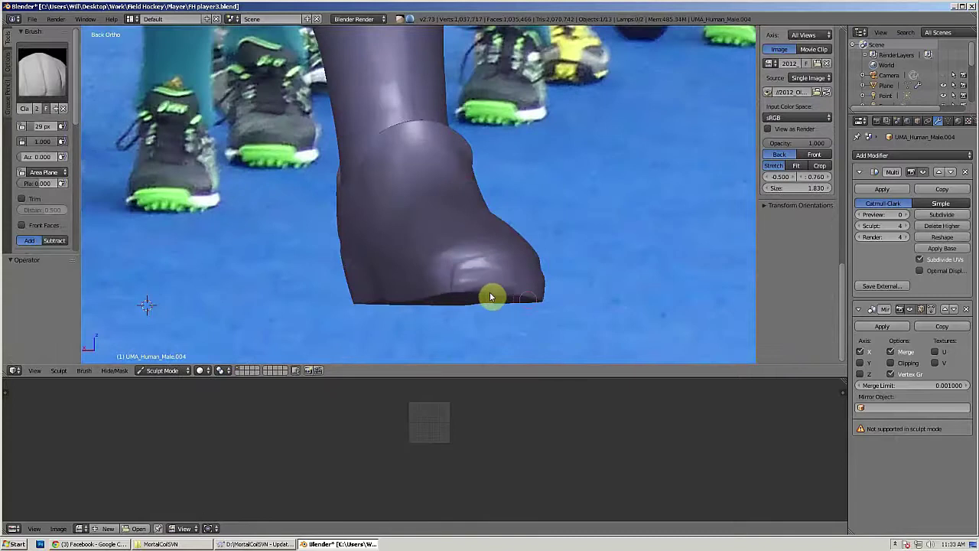
{"action": "middle_click_drag", "start_coordinate": [534, 287], "coordinate": [382, 270]}
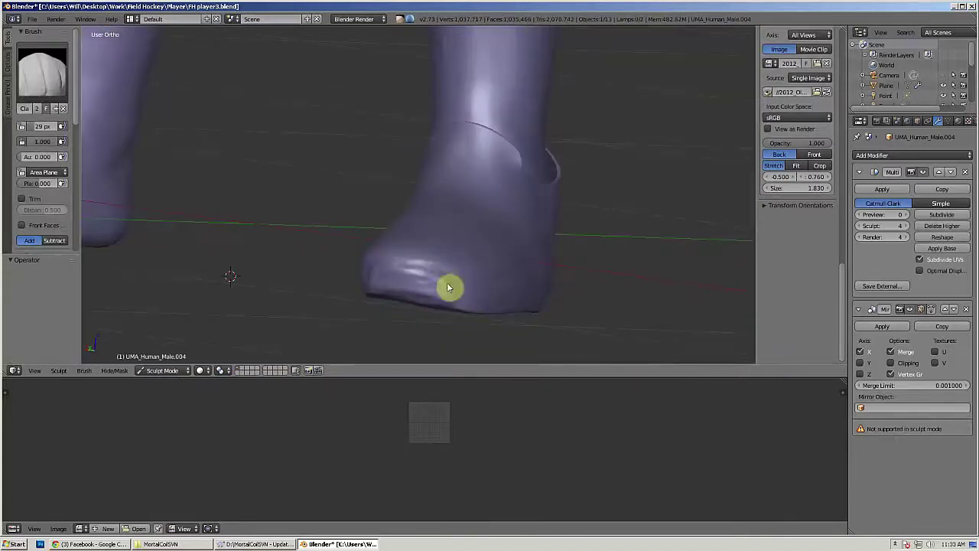
{"action": "mouse_move", "coordinate": [359, 301]}
{"action": "middle_mouse_down"}
{"action": "mouse_move", "coordinate": [506, 263]}
{"action": "mouse_move", "coordinate": [405, 306]}
{"action": "mouse_move", "coordinate": [446, 268]}
{"action": "middle_mouse_up"}
{"action": "middle_click_drag", "start_coordinate": [528, 259], "coordinate": [474, 229]}
{"action": "key", "text": "ctrl+KP_1"}
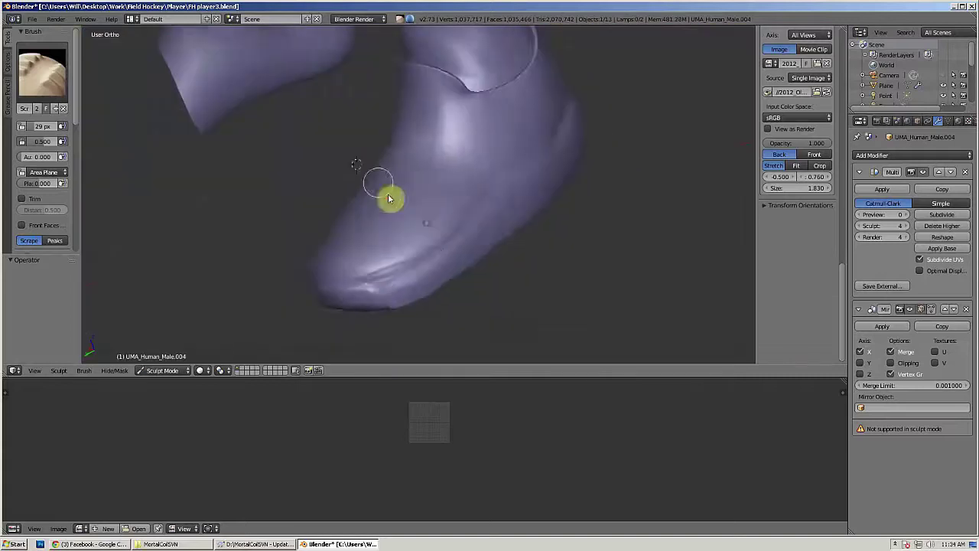
Step: Subdivide the shoe's Multiresolution modifier to level 5 and sharpen the toe's sole edge with the 29 px Clay Strips brush
{"action": "left_click", "coordinate": [43, 73]}
{"action": "left_click", "coordinate": [109, 125]}
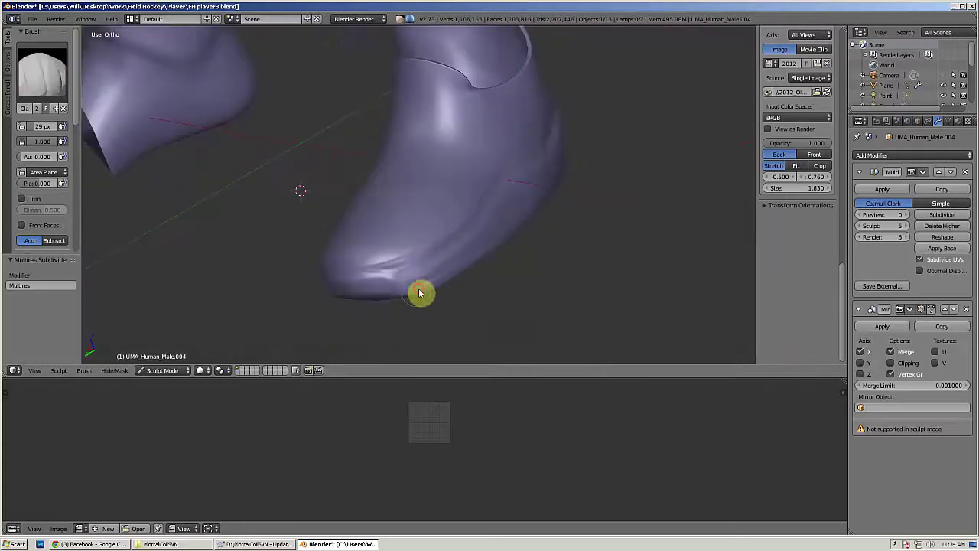
{"action": "middle_click_drag", "start_coordinate": [525, 215], "coordinate": [457, 258]}
{"action": "key", "text": "ctrl+KP_1"}
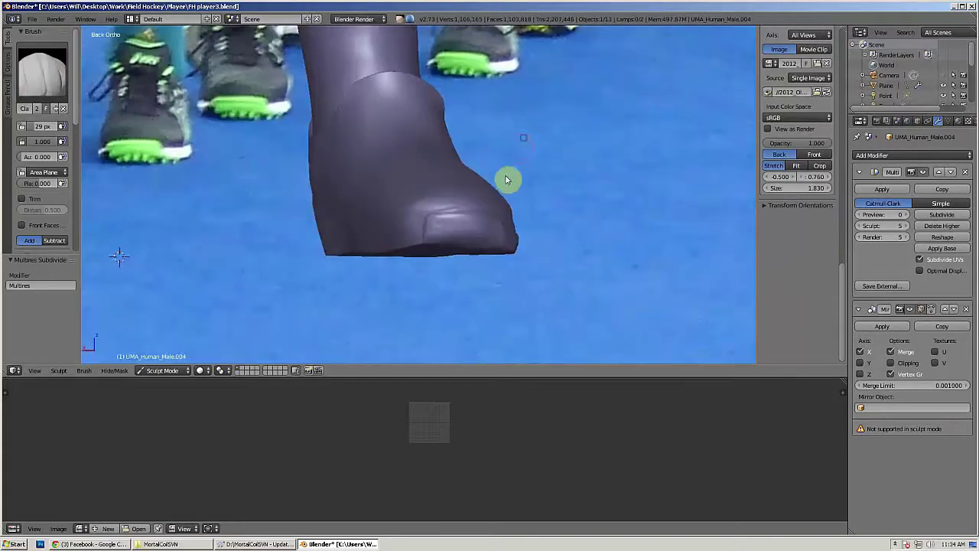
{"action": "middle_click_drag", "start_coordinate": [505, 175], "coordinate": [523, 230], "text": "shift"}
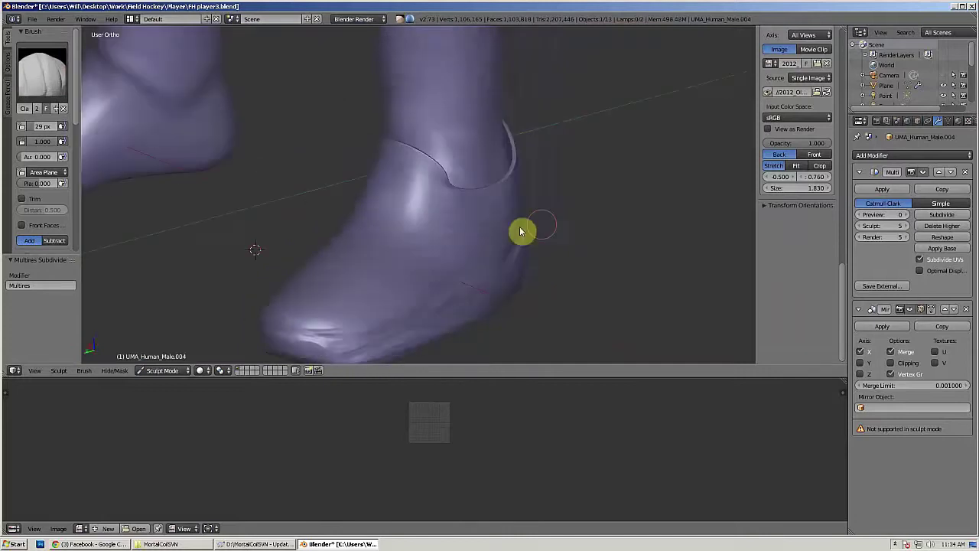
Step: Extend the raised sole ridge from the toe along the outer side to the heel with the Clay Strips brush
{"action": "key", "text": "ctrl+KP_1"}
{"action": "middle_click_drag", "start_coordinate": [495, 197], "coordinate": [450, 282]}
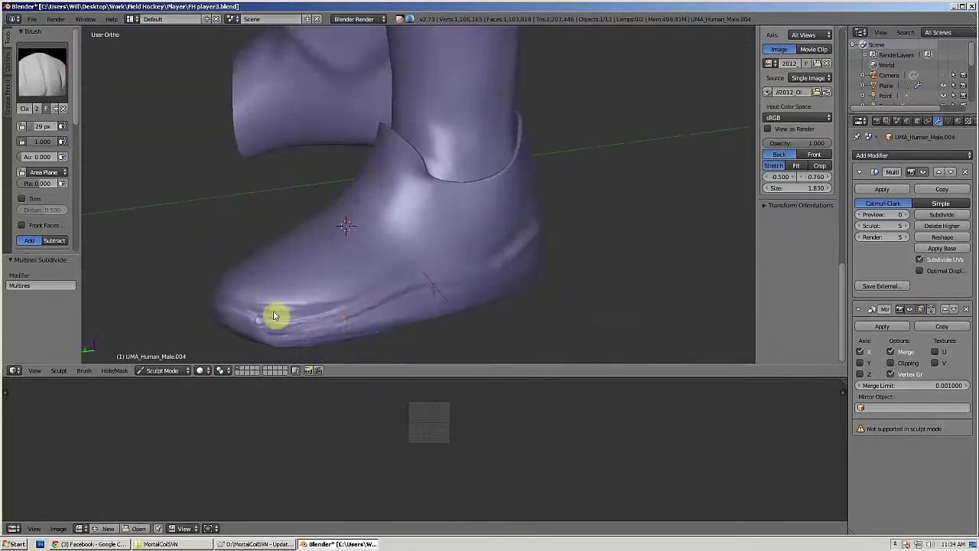
{"action": "middle_click_drag", "start_coordinate": [275, 315], "coordinate": [338, 310]}
{"action": "middle_click_drag", "start_coordinate": [494, 254], "coordinate": [433, 261]}
{"action": "middle_click_drag", "start_coordinate": [567, 184], "coordinate": [385, 275]}
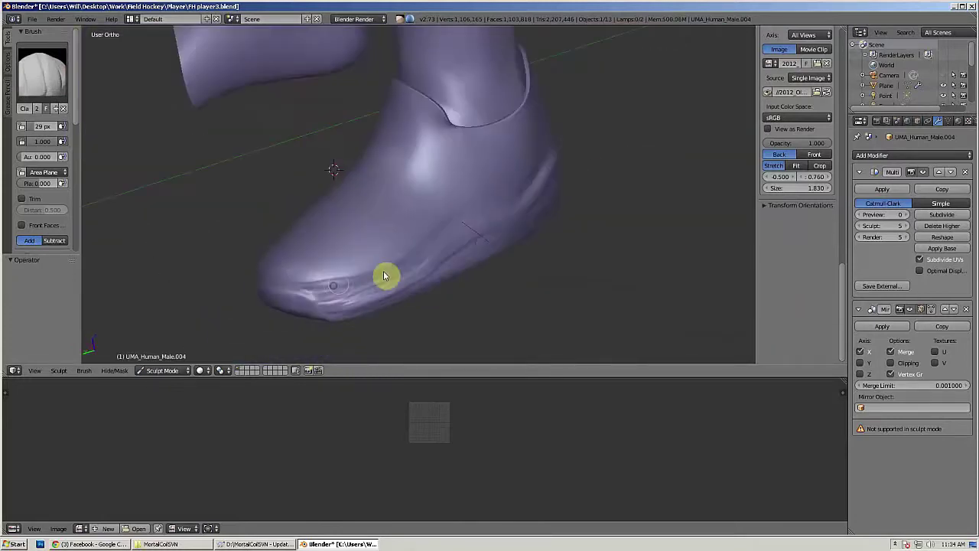
{"action": "mouse_move", "coordinate": [528, 169]}
{"action": "middle_mouse_down"}
{"action": "mouse_move", "coordinate": [482, 252]}
{"action": "mouse_move", "coordinate": [484, 280]}
{"action": "middle_mouse_up"}
Step: Flatten the toe and outer sole ridge with the Scrape brush enlarged to 54 px
{"action": "key", "text": "shift+4"}
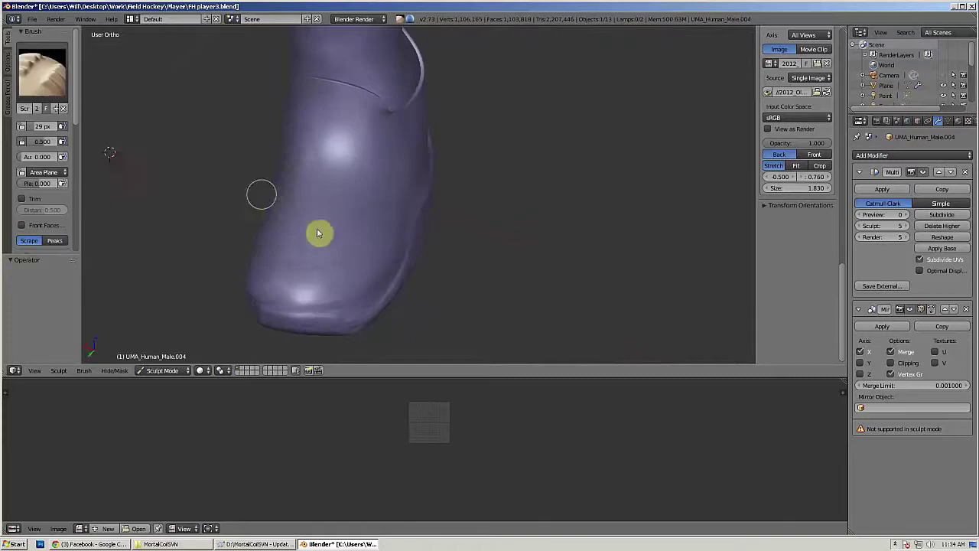
{"action": "mouse_move", "coordinate": [324, 303]}
{"action": "middle_mouse_down"}
{"action": "mouse_move", "coordinate": [376, 207]}
{"action": "mouse_move", "coordinate": [380, 258]}
{"action": "middle_mouse_up"}
{"action": "key", "text": "f"}
{"action": "left_click", "coordinate": [393, 262]}
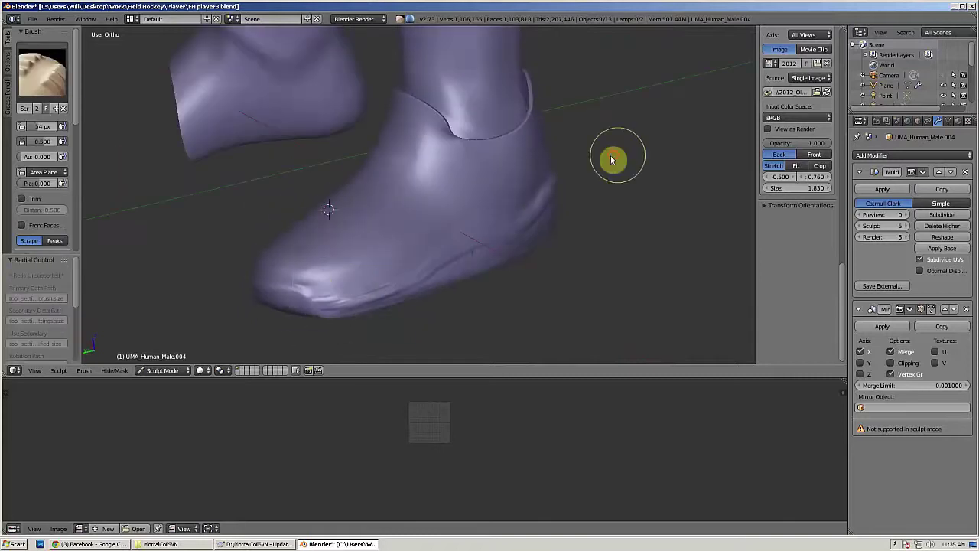
{"action": "middle_click_drag", "start_coordinate": [612, 160], "coordinate": [383, 274]}
Step: Redefine the wavy sole edge along the shoe's outer side up to the heel with a 36 px Clay Strips brush
{"action": "left_click", "coordinate": [41, 78]}
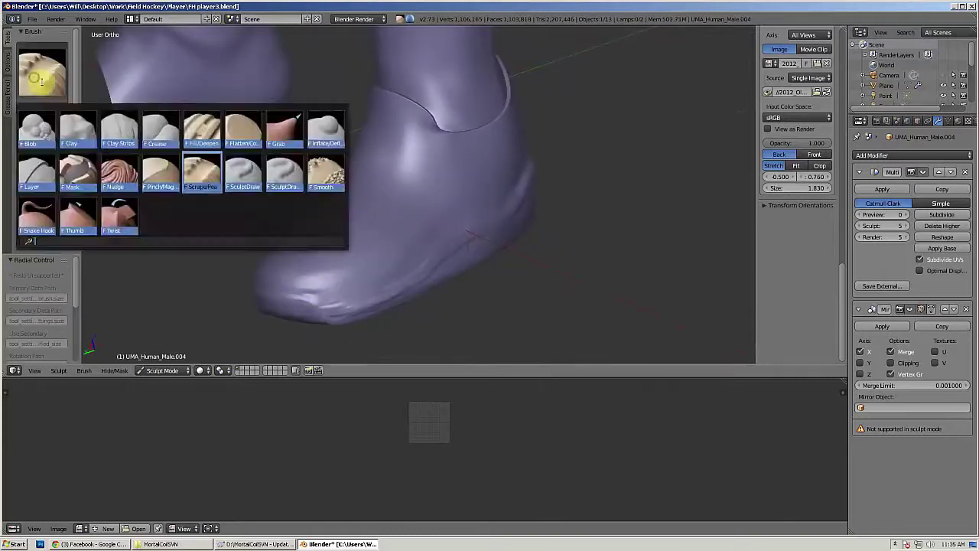
{"action": "left_click", "coordinate": [118, 130]}
{"action": "mouse_move", "coordinate": [467, 188]}
{"action": "middle_mouse_down"}
{"action": "mouse_move", "coordinate": [409, 217]}
{"action": "mouse_move", "coordinate": [425, 271]}
{"action": "middle_mouse_up"}
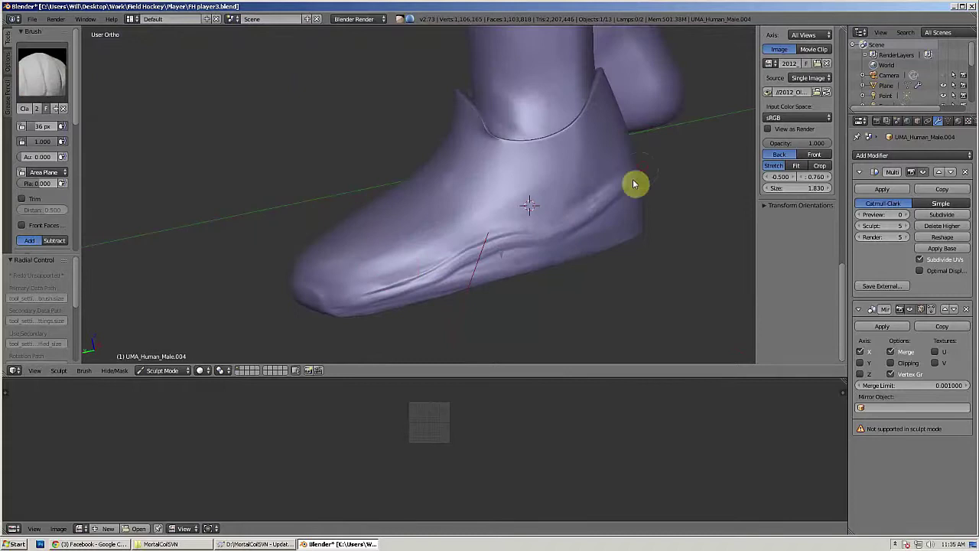
{"action": "middle_click_drag", "start_coordinate": [609, 245], "coordinate": [465, 283]}
{"action": "middle_click_drag", "start_coordinate": [374, 327], "coordinate": [501, 204]}
{"action": "key", "text": "KP_3"}
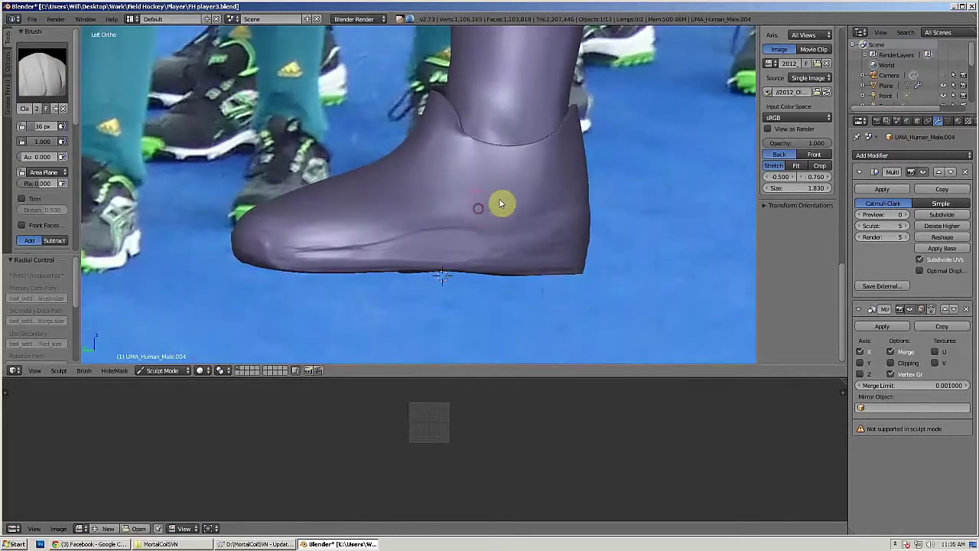
Step: Sculpt the matching sole ridge along the shoe's inner side from heel to toe with the 36 px Clay Strips brush
{"action": "middle_click_drag", "start_coordinate": [570, 210], "coordinate": [663, 255]}
{"action": "middle_click_drag", "start_coordinate": [644, 289], "coordinate": [401, 293]}
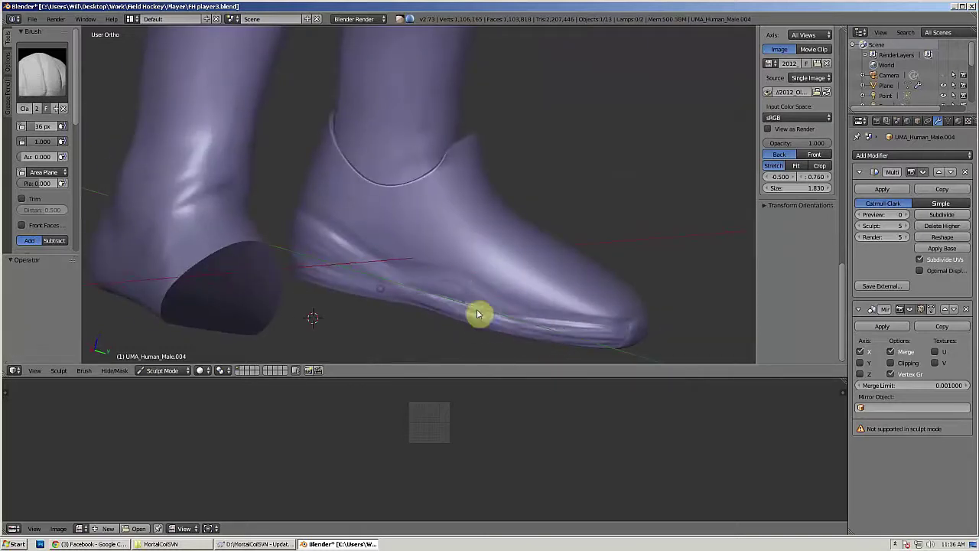
{"action": "middle_click_drag", "start_coordinate": [517, 330], "coordinate": [365, 322]}
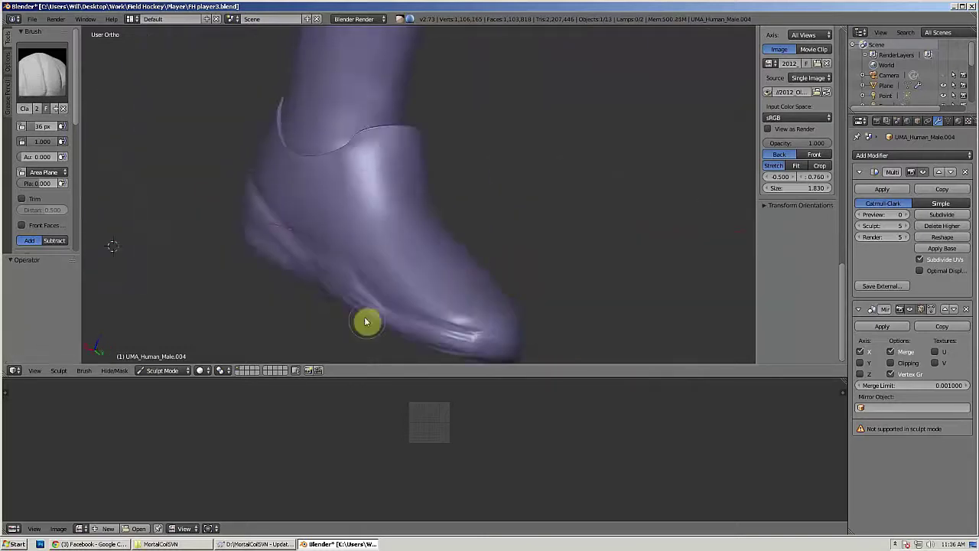
{"action": "middle_click_drag", "start_coordinate": [462, 357], "coordinate": [399, 292]}
Step: Flatten the sole band below the ridge on both sides of the shoe with the Scrape brush at 44 px
{"action": "left_click", "coordinate": [42, 74]}
{"action": "left_click", "coordinate": [247, 164]}
{"action": "key", "text": "f"}
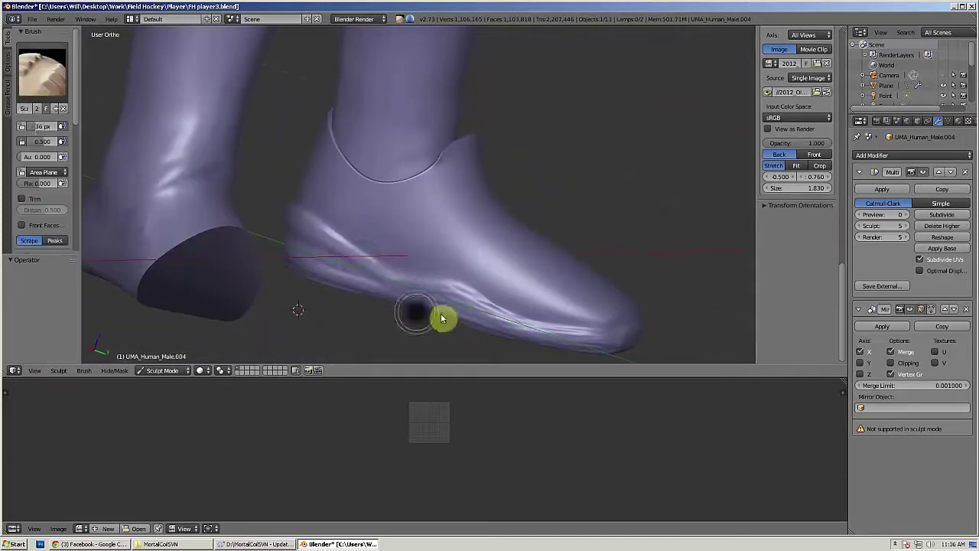
{"action": "middle_click_drag", "start_coordinate": [465, 323], "coordinate": [280, 292]}
{"action": "middle_click_drag", "start_coordinate": [380, 274], "coordinate": [560, 220]}
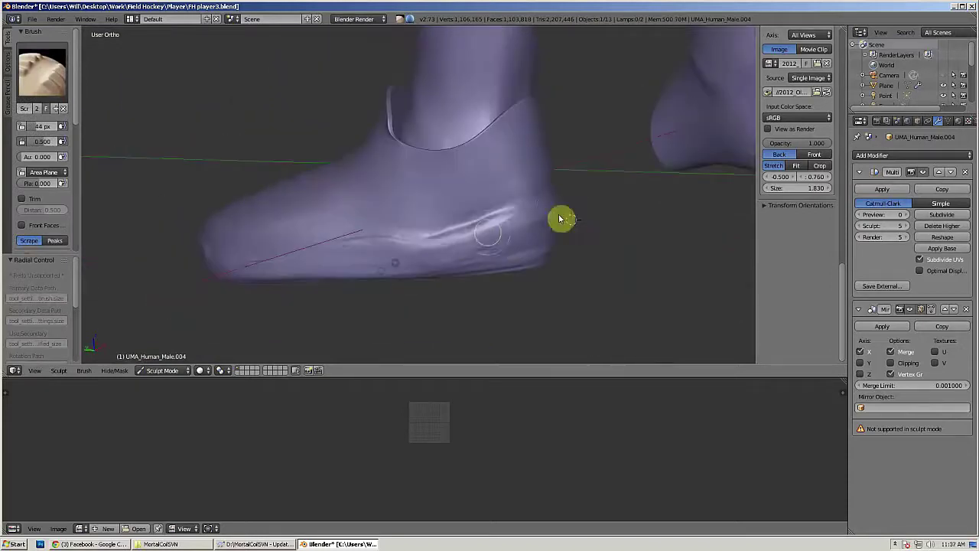
{"action": "middle_click_drag", "start_coordinate": [399, 270], "coordinate": [425, 281]}
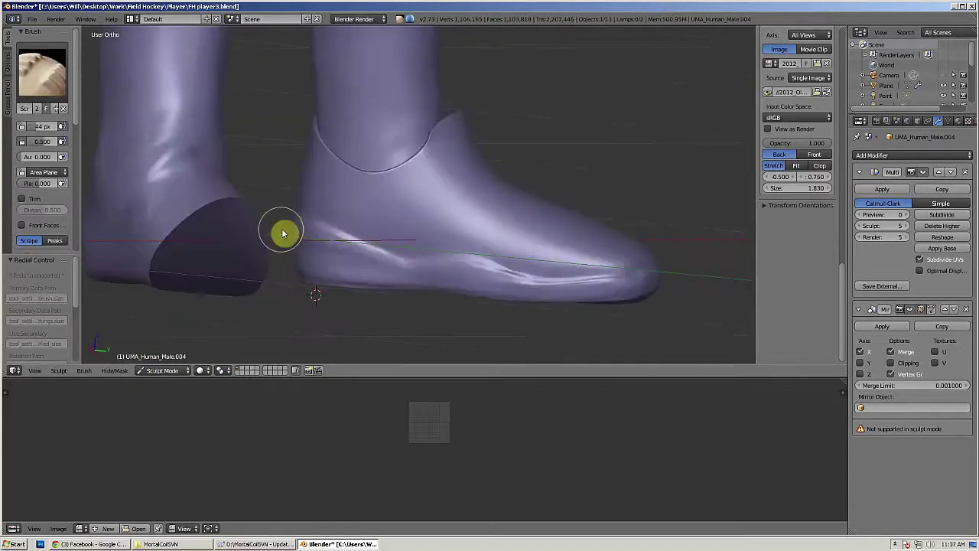
Step: Even out the wavy sole edge from toe to heel along both sides of the shoe with the 44 px Scrape brush
{"action": "middle_click_drag", "start_coordinate": [490, 290], "coordinate": [597, 237]}
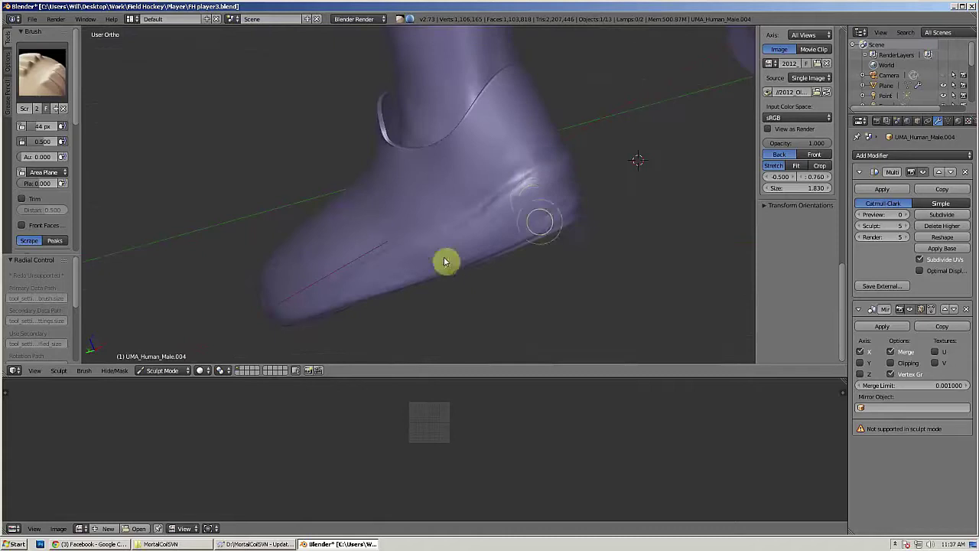
{"action": "middle_click_drag", "start_coordinate": [446, 262], "coordinate": [375, 291]}
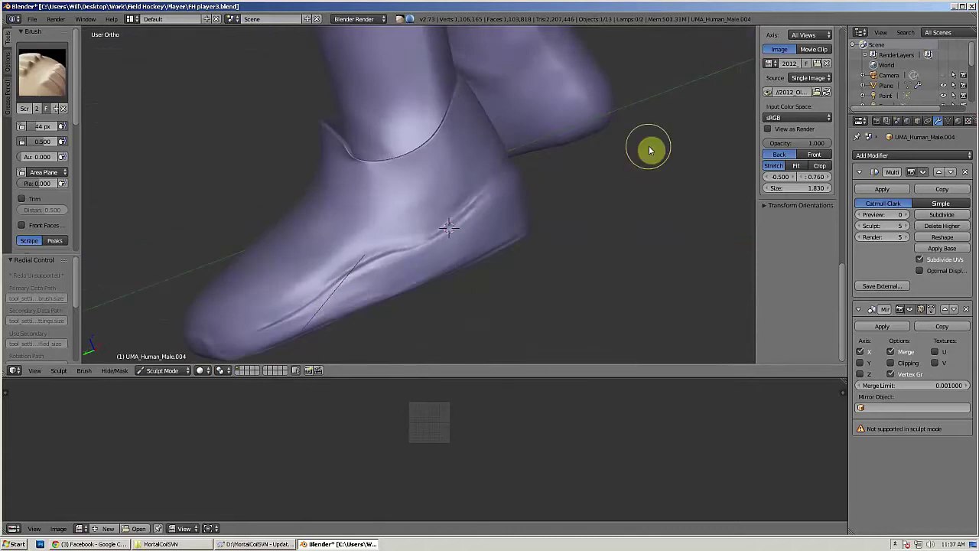
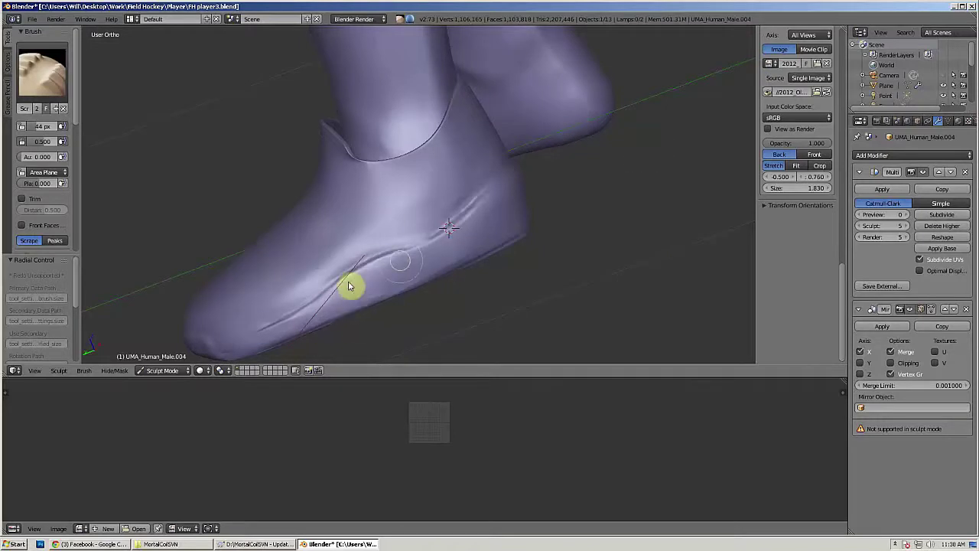
{"action": "mouse_move", "coordinate": [411, 262]}
{"action": "middle_mouse_down"}
{"action": "mouse_move", "coordinate": [463, 237]}
{"action": "mouse_move", "coordinate": [348, 310]}
{"action": "middle_mouse_up"}
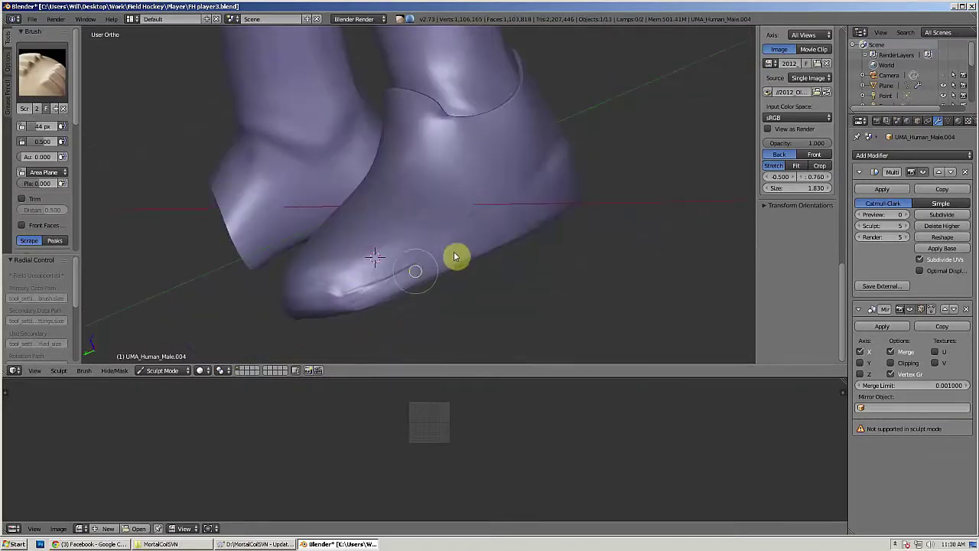
{"action": "middle_click_drag", "start_coordinate": [474, 254], "coordinate": [420, 243]}
{"action": "left_click_drag", "start_coordinate": [375, 279], "coordinate": [493, 239]}
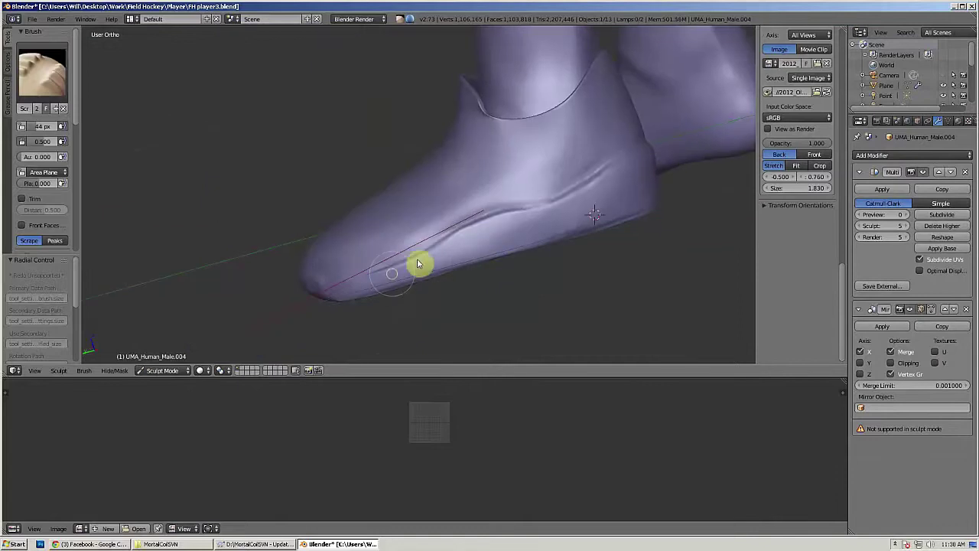
{"action": "left_click_drag", "start_coordinate": [419, 263], "coordinate": [585, 221]}
{"action": "mouse_move", "coordinate": [585, 222]}
{"action": "middle_mouse_down"}
{"action": "mouse_move", "coordinate": [464, 222]}
{"action": "mouse_move", "coordinate": [467, 232]}
{"action": "mouse_move", "coordinate": [524, 214]}
{"action": "middle_mouse_up"}
{"action": "left_click_drag", "start_coordinate": [487, 232], "coordinate": [340, 315]}
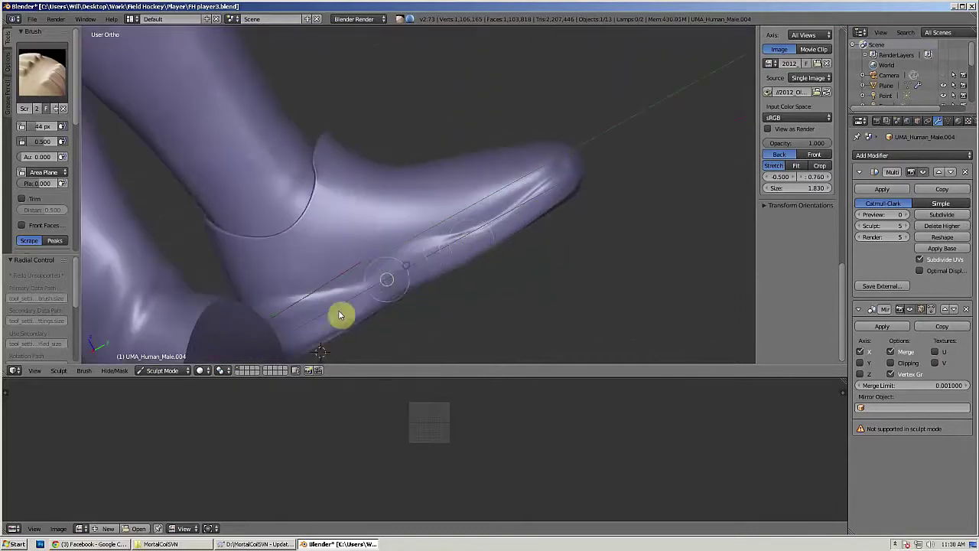
{"action": "mouse_move", "coordinate": [341, 315]}
{"action": "middle_mouse_down"}
{"action": "mouse_move", "coordinate": [445, 289]}
{"action": "mouse_move", "coordinate": [509, 225]}
{"action": "mouse_move", "coordinate": [507, 206]}
{"action": "middle_mouse_up"}
Step: Adjust the shape of the shoe's side along the sole ridge with the Grab brush at 113 px
{"action": "key", "text": "g"}
{"action": "middle_click_drag", "start_coordinate": [419, 280], "coordinate": [501, 261]}
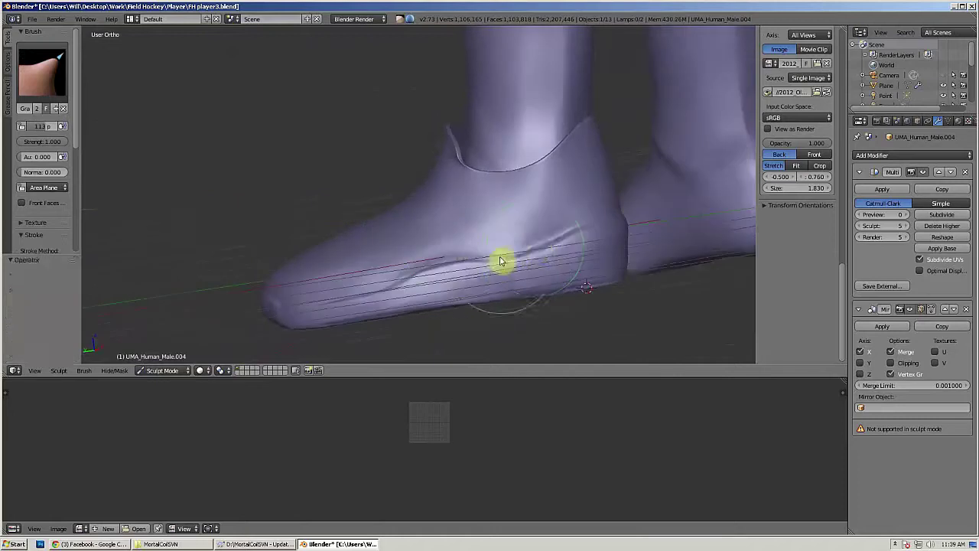
{"action": "left_click", "coordinate": [536, 257]}
{"action": "mouse_move", "coordinate": [440, 202]}
{"action": "middle_mouse_down"}
{"action": "mouse_move", "coordinate": [475, 208]}
{"action": "mouse_move", "coordinate": [482, 251]}
{"action": "mouse_move", "coordinate": [547, 263]}
{"action": "mouse_move", "coordinate": [548, 278]}
{"action": "mouse_move", "coordinate": [500, 235]}
{"action": "middle_mouse_up"}
Step: Sharpen the sole ridge from the heel toward the midfoot with the Pinch brush at 37 px
{"action": "key", "text": "p"}
{"action": "key", "text": "f"}
{"action": "left_click", "coordinate": [507, 250]}
{"action": "left_click_drag", "start_coordinate": [615, 266], "coordinate": [568, 285]}
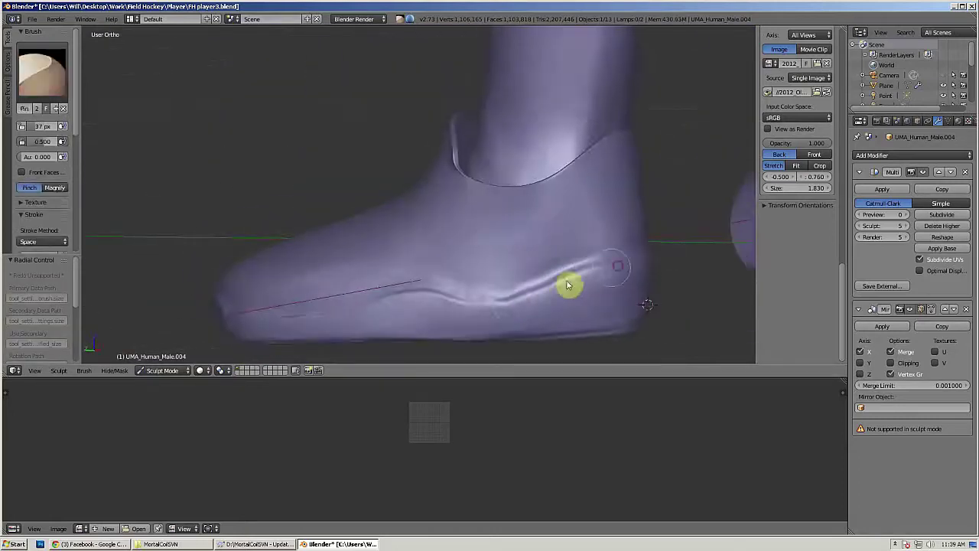
{"action": "mouse_move", "coordinate": [474, 308]}
{"action": "middle_mouse_down"}
{"action": "mouse_move", "coordinate": [602, 263]}
{"action": "mouse_move", "coordinate": [378, 306]}
{"action": "mouse_move", "coordinate": [562, 250]}
{"action": "mouse_move", "coordinate": [448, 280]}
{"action": "mouse_move", "coordinate": [376, 275]}
{"action": "mouse_move", "coordinate": [595, 327]}
{"action": "mouse_move", "coordinate": [508, 199]}
{"action": "mouse_move", "coordinate": [469, 220]}
{"action": "mouse_move", "coordinate": [354, 202]}
{"action": "mouse_move", "coordinate": [432, 233]}
{"action": "middle_mouse_up"}
{"action": "scroll", "coordinate": [469, 221], "scroll_direction": "down", "scroll_amount": 7}
{"action": "key", "text": "KP_3"}
{"action": "scroll", "coordinate": [466, 230], "scroll_direction": "up", "scroll_amount": 4}
{"action": "scroll", "coordinate": [433, 234], "scroll_direction": "up", "scroll_amount": 3}
Step: Build up a raised bumper across the front of the toe with the Clay Strips brush at 28 px
{"action": "left_click", "coordinate": [42, 74]}
{"action": "left_click", "coordinate": [118, 128]}
{"action": "key", "text": "f"}
{"action": "mouse_move", "coordinate": [417, 306]}
{"action": "middle_mouse_down"}
{"action": "mouse_move", "coordinate": [435, 246]}
{"action": "mouse_move", "coordinate": [437, 284]}
{"action": "mouse_move", "coordinate": [382, 253]}
{"action": "mouse_move", "coordinate": [466, 164]}
{"action": "mouse_move", "coordinate": [493, 259]}
{"action": "mouse_move", "coordinate": [442, 234]}
{"action": "mouse_move", "coordinate": [481, 262]}
{"action": "middle_mouse_up"}
{"action": "left_click", "coordinate": [438, 246]}
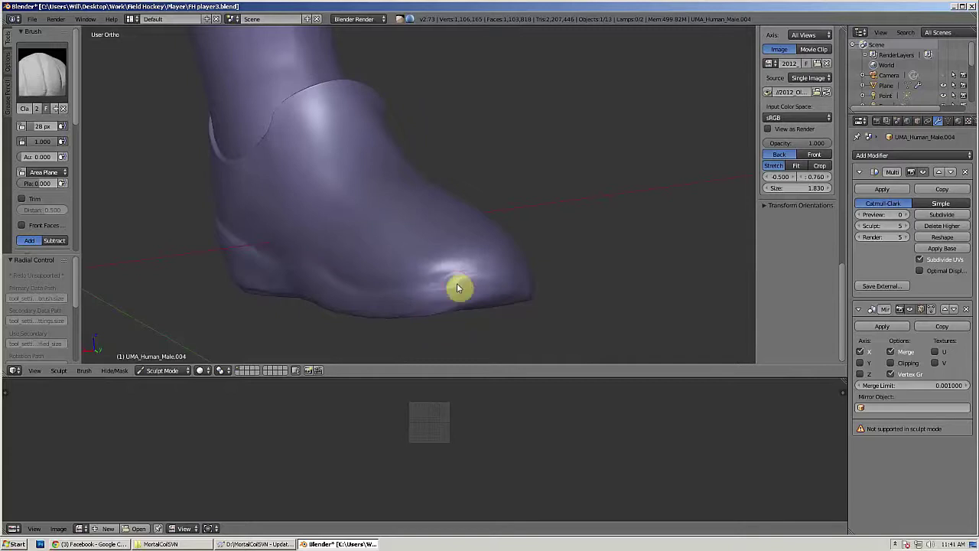
{"action": "middle_click_drag", "start_coordinate": [476, 239], "coordinate": [448, 315]}
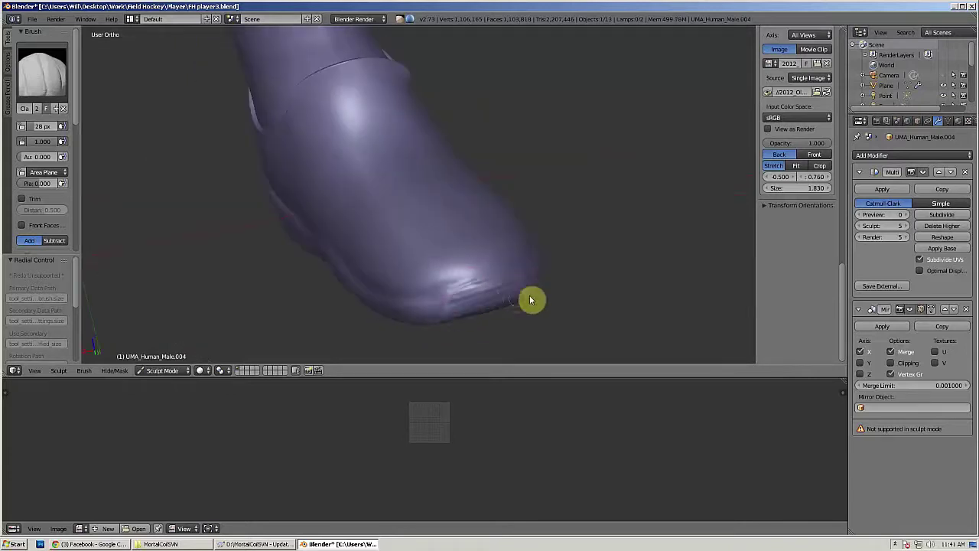
{"action": "mouse_move", "coordinate": [532, 300]}
{"action": "middle_mouse_down"}
{"action": "mouse_move", "coordinate": [474, 238]}
{"action": "mouse_move", "coordinate": [441, 297]}
{"action": "middle_mouse_up"}
{"action": "mouse_move", "coordinate": [525, 278]}
{"action": "middle_mouse_down"}
{"action": "mouse_move", "coordinate": [439, 288]}
{"action": "mouse_move", "coordinate": [479, 261]}
{"action": "middle_mouse_up"}
Step: Flatten the toe bumper and the lower sole edge with the Scrape brush at 33 px
{"action": "left_click", "coordinate": [42, 73]}
{"action": "left_click", "coordinate": [202, 165]}
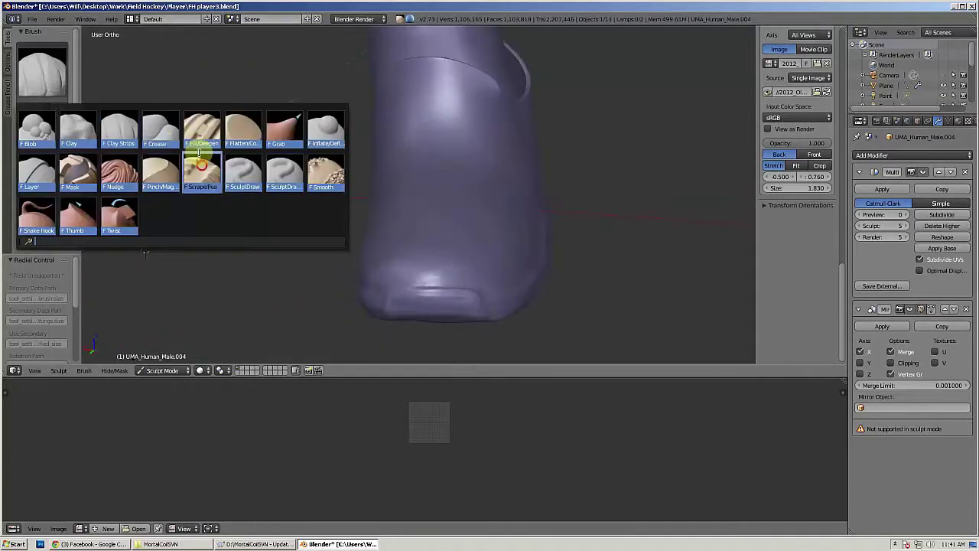
{"action": "left_click", "coordinate": [201, 161]}
{"action": "middle_click_drag", "start_coordinate": [404, 285], "coordinate": [433, 274]}
{"action": "middle_click_drag", "start_coordinate": [501, 274], "coordinate": [450, 104]}
{"action": "mouse_move", "coordinate": [430, 252]}
{"action": "middle_mouse_down"}
{"action": "mouse_move", "coordinate": [630, 219]}
{"action": "mouse_move", "coordinate": [509, 252]}
{"action": "mouse_move", "coordinate": [518, 205]}
{"action": "middle_mouse_up"}
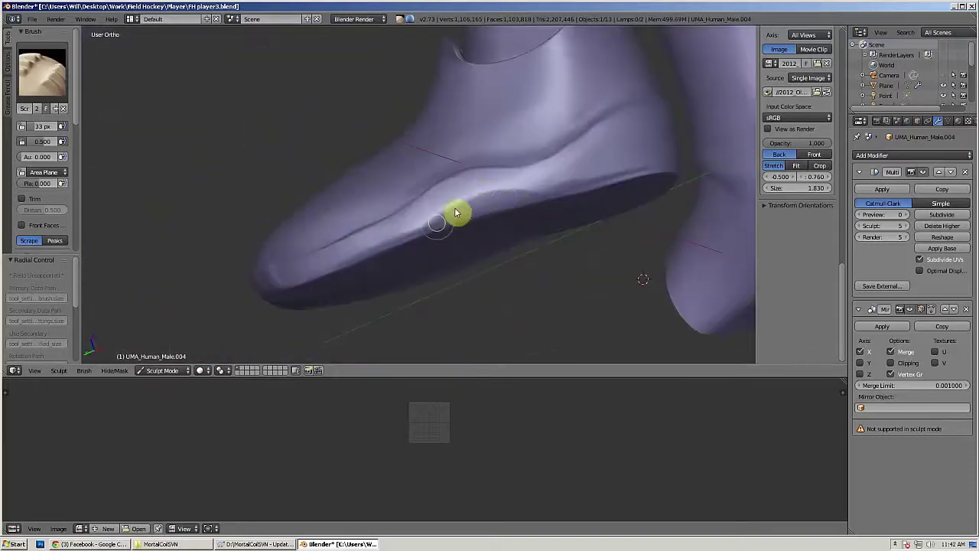
{"action": "mouse_move", "coordinate": [456, 213]}
{"action": "middle_mouse_down"}
{"action": "mouse_move", "coordinate": [507, 256]}
{"action": "mouse_move", "coordinate": [549, 237]}
{"action": "mouse_move", "coordinate": [499, 284]}
{"action": "mouse_move", "coordinate": [487, 247]}
{"action": "middle_mouse_up"}
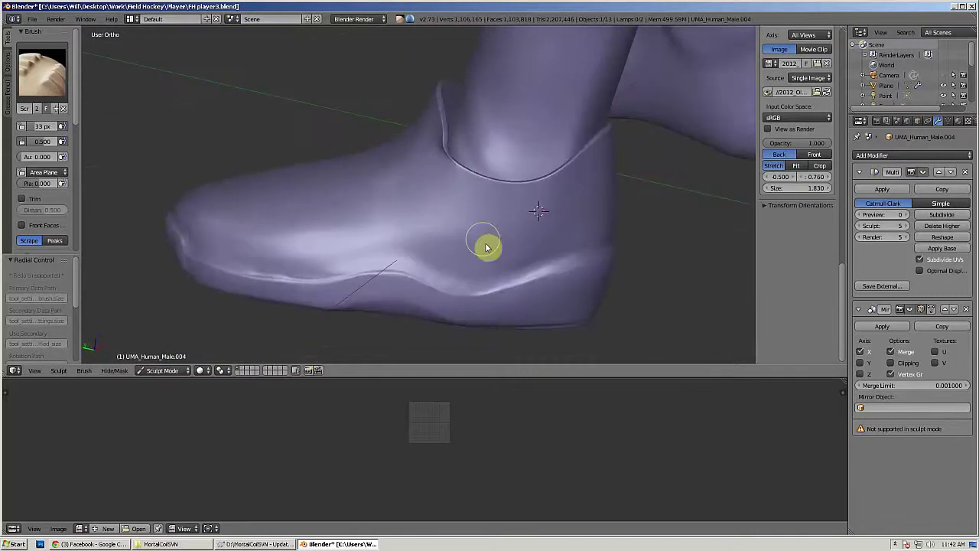
Step: Sharpen the forefoot section of the sole ridge with the Pinch brush at 33 px, undoing the unwanted stroke
{"action": "key", "text": "p"}
{"action": "middle_click_drag", "start_coordinate": [430, 289], "coordinate": [422, 275]}
{"action": "middle_click_drag", "start_coordinate": [336, 273], "coordinate": [363, 273]}
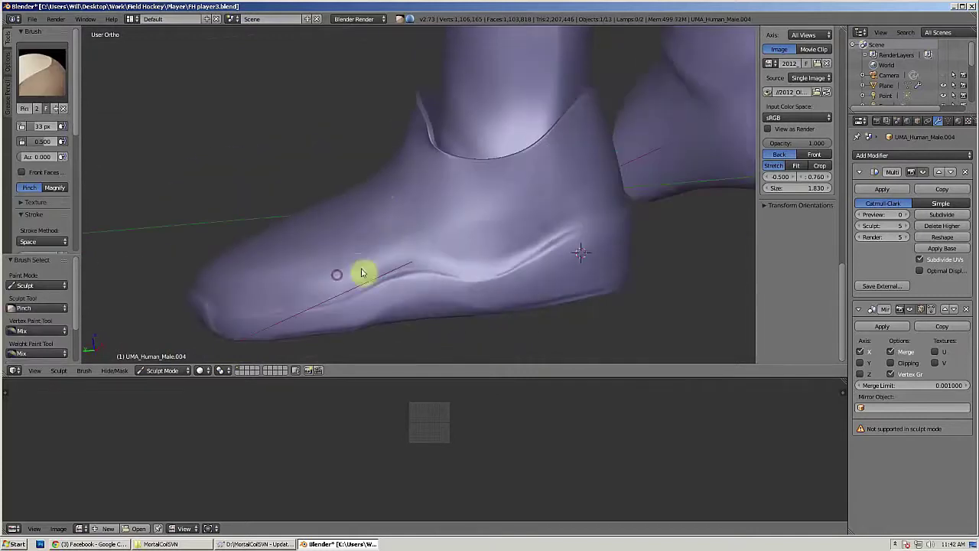
{"action": "key", "text": "ctrl+z"}
{"action": "middle_click_drag", "start_coordinate": [383, 187], "coordinate": [377, 305]}
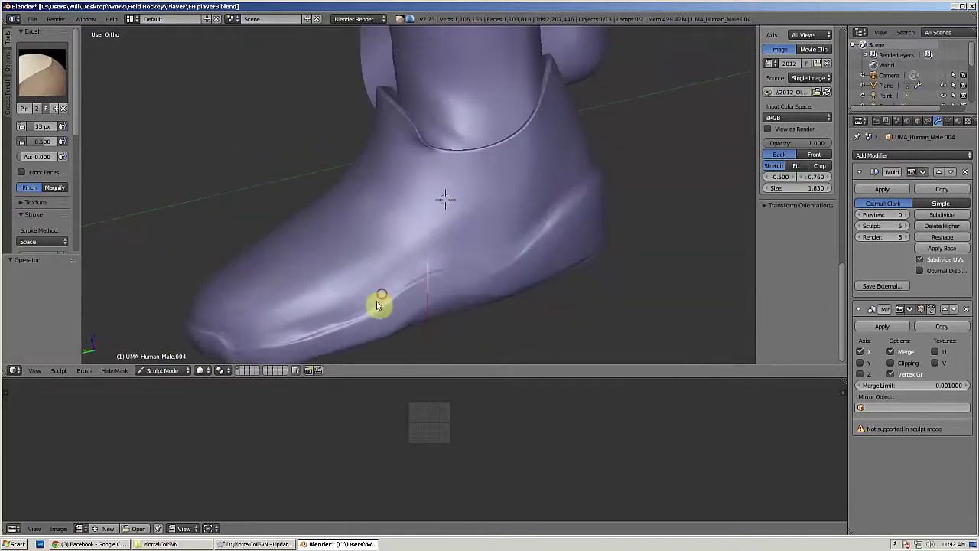
{"action": "mouse_move", "coordinate": [332, 330]}
{"action": "middle_mouse_down"}
{"action": "mouse_move", "coordinate": [450, 284]}
{"action": "mouse_move", "coordinate": [535, 234]}
{"action": "mouse_move", "coordinate": [532, 258]}
{"action": "mouse_move", "coordinate": [425, 245]}
{"action": "mouse_move", "coordinate": [472, 299]}
{"action": "mouse_move", "coordinate": [505, 252]}
{"action": "middle_mouse_up"}
{"action": "key", "text": "KP_3"}
{"action": "middle_click_drag", "start_coordinate": [508, 207], "coordinate": [505, 219]}
{"action": "scroll", "coordinate": [511, 234], "scroll_direction": "up", "scroll_amount": 2}
Step: Rework the sole band near the toe with alternating Scrape and Clay Strips brushes at 33 px
{"action": "left_click", "coordinate": [42, 73]}
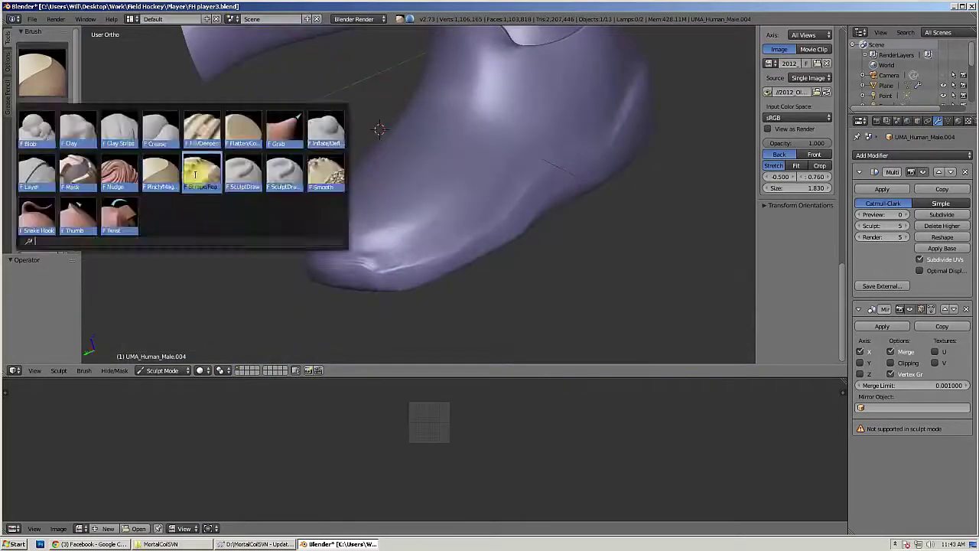
{"action": "left_click", "coordinate": [197, 173]}
{"action": "mouse_move", "coordinate": [419, 287]}
{"action": "middle_mouse_down"}
{"action": "mouse_move", "coordinate": [583, 215]}
{"action": "mouse_move", "coordinate": [456, 271]}
{"action": "mouse_move", "coordinate": [400, 277]}
{"action": "middle_mouse_up"}
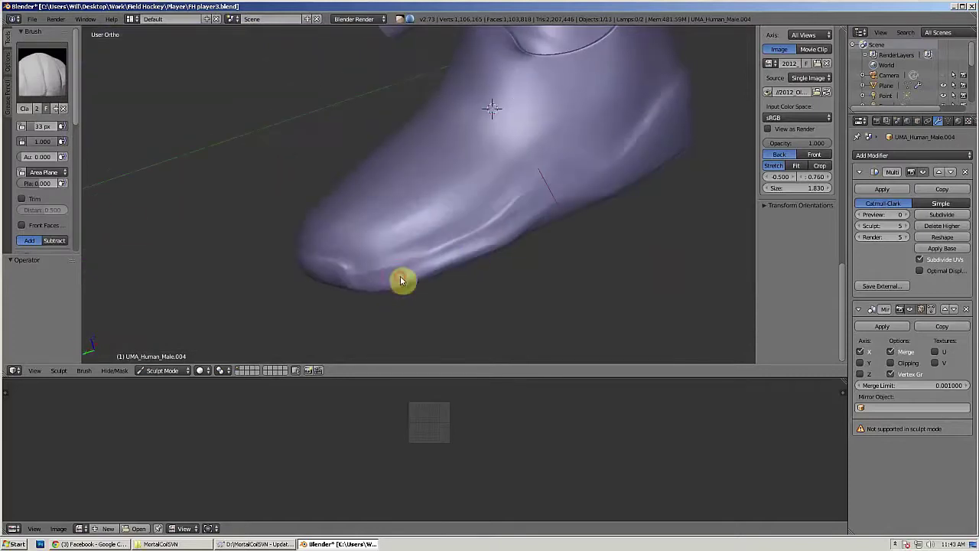
{"action": "left_click", "coordinate": [42, 73]}
{"action": "mouse_move", "coordinate": [451, 258]}
{"action": "left_mouse_down"}
{"action": "mouse_move", "coordinate": [387, 290]}
{"action": "mouse_move", "coordinate": [540, 203]}
{"action": "left_mouse_up"}
{"action": "left_click", "coordinate": [198, 171]}
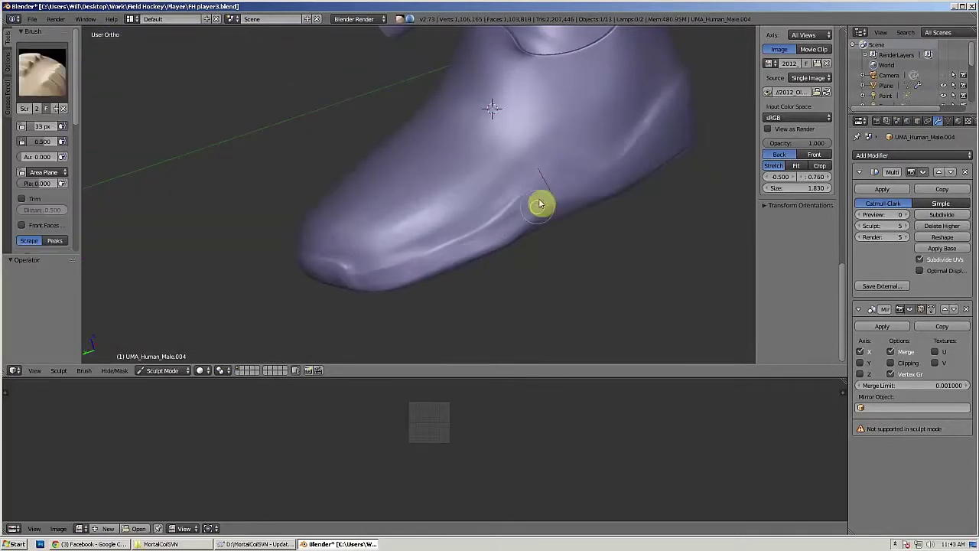
{"action": "mouse_move", "coordinate": [425, 261]}
{"action": "middle_mouse_down"}
{"action": "mouse_move", "coordinate": [463, 272]}
{"action": "mouse_move", "coordinate": [396, 284]}
{"action": "mouse_move", "coordinate": [505, 234]}
{"action": "middle_mouse_up"}
Step: Thicken the sole band from midfoot to toe with the Clay Strips brush at 33 px
{"action": "left_click", "coordinate": [42, 72]}
{"action": "left_click", "coordinate": [158, 132]}
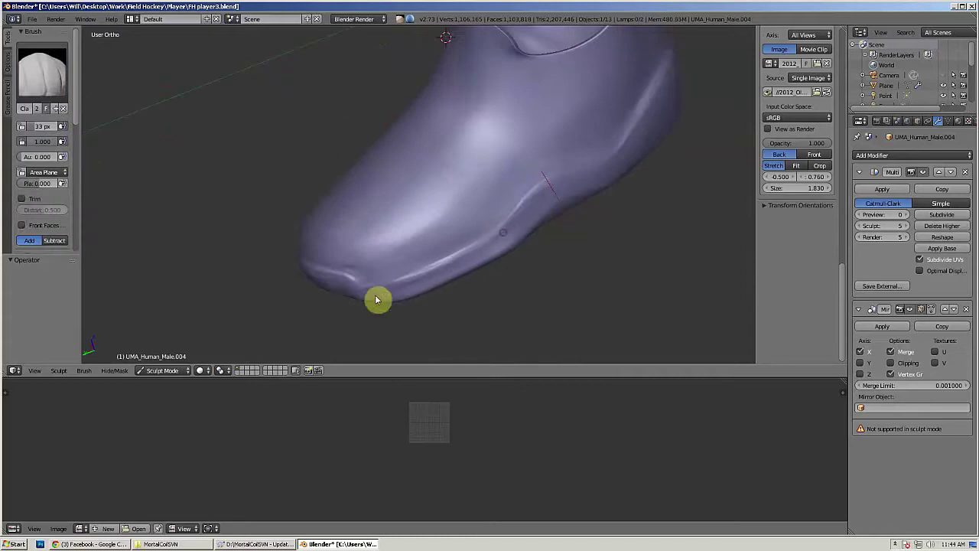
{"action": "left_click_drag", "start_coordinate": [499, 242], "coordinate": [388, 296]}
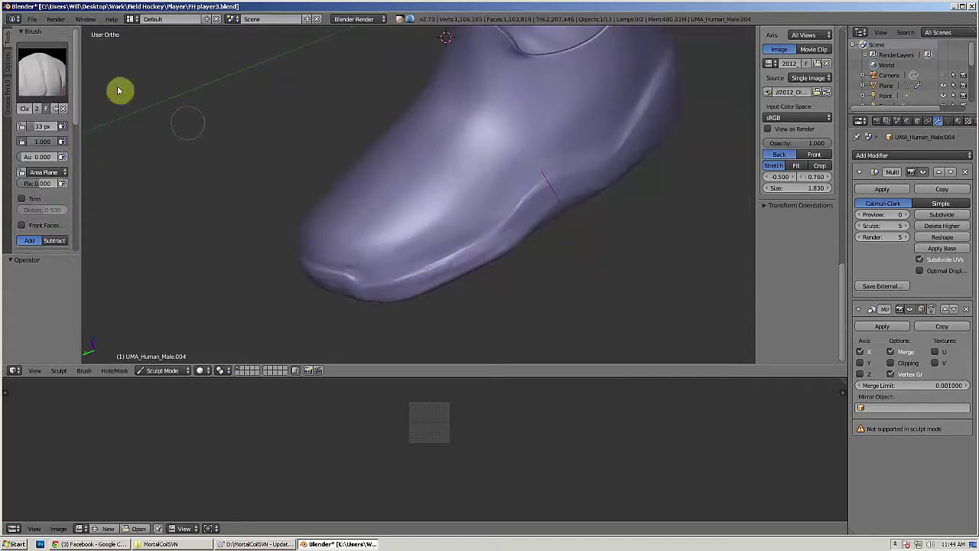
Step: Flatten the thickened sole band and the underside edge at the toe with the Scrape brush at 40 px
{"action": "left_click", "coordinate": [42, 73]}
{"action": "left_click", "coordinate": [323, 170]}
{"action": "key", "text": "f"}
{"action": "left_click", "coordinate": [471, 251]}
{"action": "mouse_move", "coordinate": [478, 251]}
{"action": "middle_mouse_down"}
{"action": "mouse_move", "coordinate": [427, 278]}
{"action": "mouse_move", "coordinate": [438, 252]}
{"action": "middle_mouse_up"}
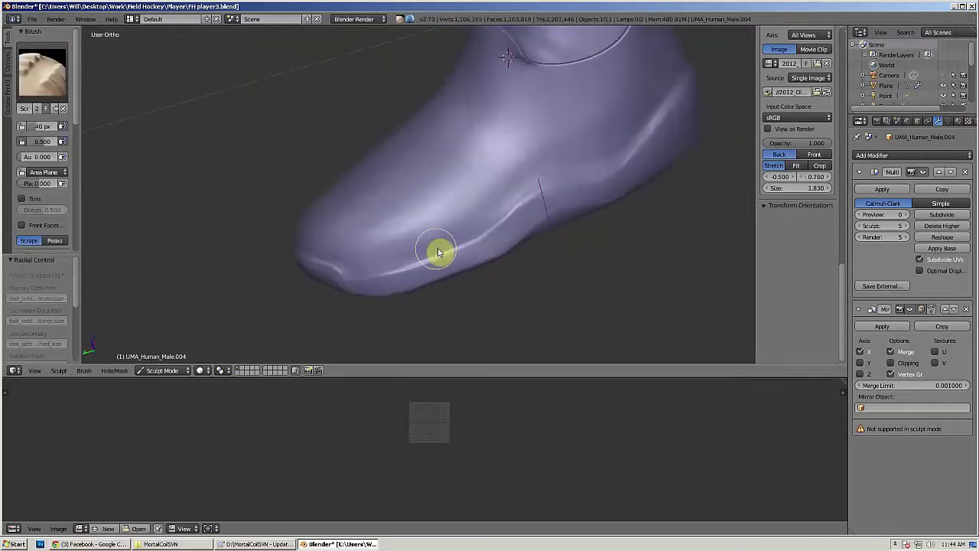
{"action": "mouse_move", "coordinate": [360, 292]}
{"action": "middle_mouse_down"}
{"action": "mouse_move", "coordinate": [542, 210]}
{"action": "mouse_move", "coordinate": [349, 271]}
{"action": "mouse_move", "coordinate": [488, 248]}
{"action": "middle_mouse_up"}
{"action": "scroll", "coordinate": [350, 271], "scroll_direction": "down", "scroll_amount": 9}
{"action": "scroll", "coordinate": [487, 248], "scroll_direction": "up", "scroll_amount": 9}
{"action": "middle_click_drag", "start_coordinate": [487, 248], "coordinate": [496, 173]}
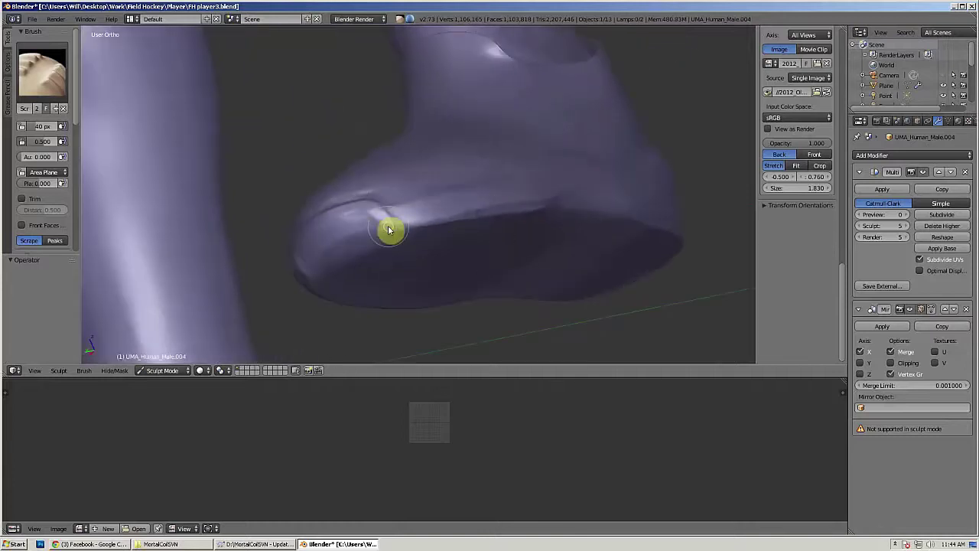
{"action": "mouse_move", "coordinate": [432, 224]}
{"action": "middle_mouse_down"}
{"action": "mouse_move", "coordinate": [439, 265]}
{"action": "mouse_move", "coordinate": [496, 274]}
{"action": "mouse_move", "coordinate": [575, 149]}
{"action": "mouse_move", "coordinate": [486, 227]}
{"action": "middle_mouse_up"}
{"action": "scroll", "coordinate": [575, 148], "scroll_direction": "down", "scroll_amount": 7}
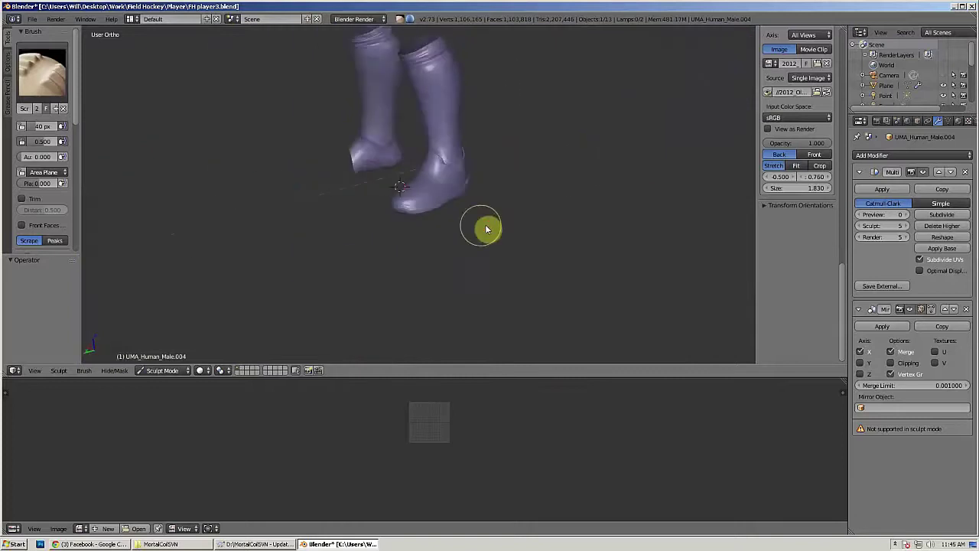
Step: Load the ShoesWIP image as the background reference, scale it to 0.230 and position it beside the foot
{"action": "key", "text": "KP_1"}
{"action": "left_click", "coordinate": [818, 63]}
{"action": "left_click", "coordinate": [180, 33]}
{"action": "double_click", "coordinate": [645, 166]}
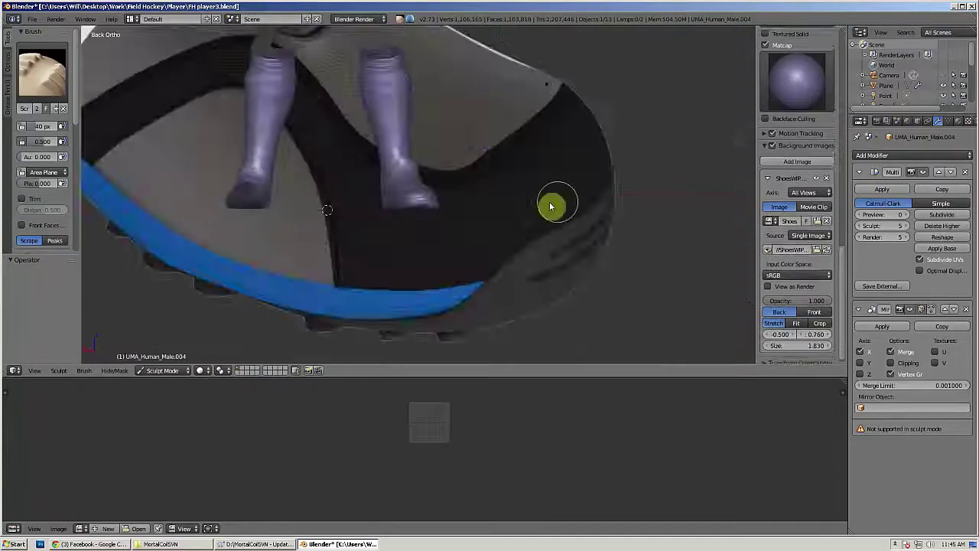
{"action": "scroll", "coordinate": [551, 206], "scroll_direction": "down", "scroll_amount": 4}
{"action": "scroll", "coordinate": [814, 326], "scroll_direction": "down", "scroll_amount": 1}
{"action": "mouse_move", "coordinate": [814, 339]}
{"action": "left_mouse_down"}
{"action": "mouse_move", "coordinate": [758, 340]}
{"action": "mouse_move", "coordinate": [806, 329]}
{"action": "mouse_move", "coordinate": [786, 329]}
{"action": "mouse_move", "coordinate": [797, 329]}
{"action": "left_mouse_up"}
{"action": "scroll", "coordinate": [381, 256], "scroll_direction": "up", "scroll_amount": 8}
{"action": "left_click", "coordinate": [771, 340]}
{"action": "left_click", "coordinate": [802, 331]}
{"action": "scroll", "coordinate": [551, 260], "scroll_direction": "up", "scroll_amount": 6}
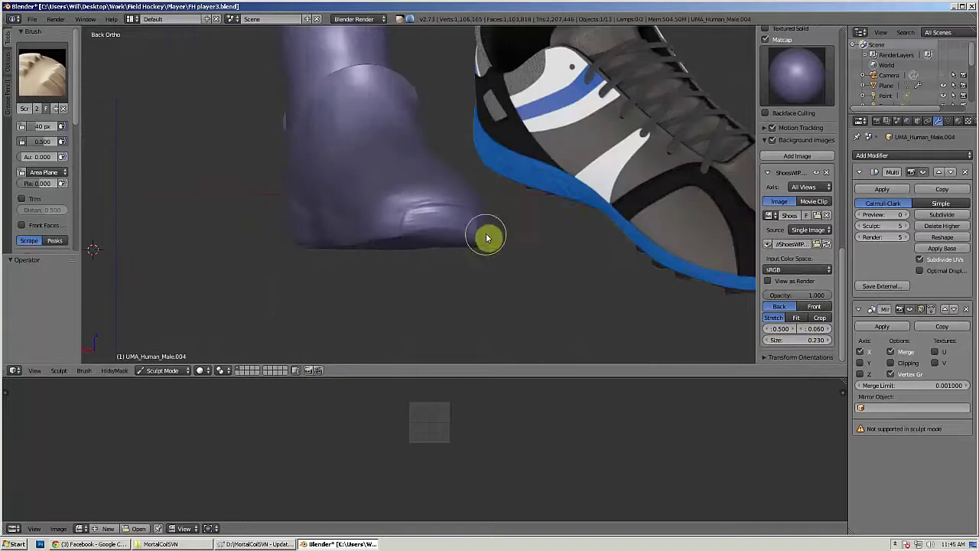
{"action": "middle_click_drag", "start_coordinate": [486, 238], "coordinate": [393, 252], "text": "shift"}
Step: Switch the shoe to Object Mode and set its Multiresolution preview level to 5
{"action": "middle_click_drag", "start_coordinate": [461, 186], "coordinate": [306, 226]}
{"action": "left_click", "coordinate": [162, 371]}
{"action": "left_click", "coordinate": [163, 357]}
{"action": "scroll", "coordinate": [563, 161], "scroll_direction": "up", "scroll_amount": 3}
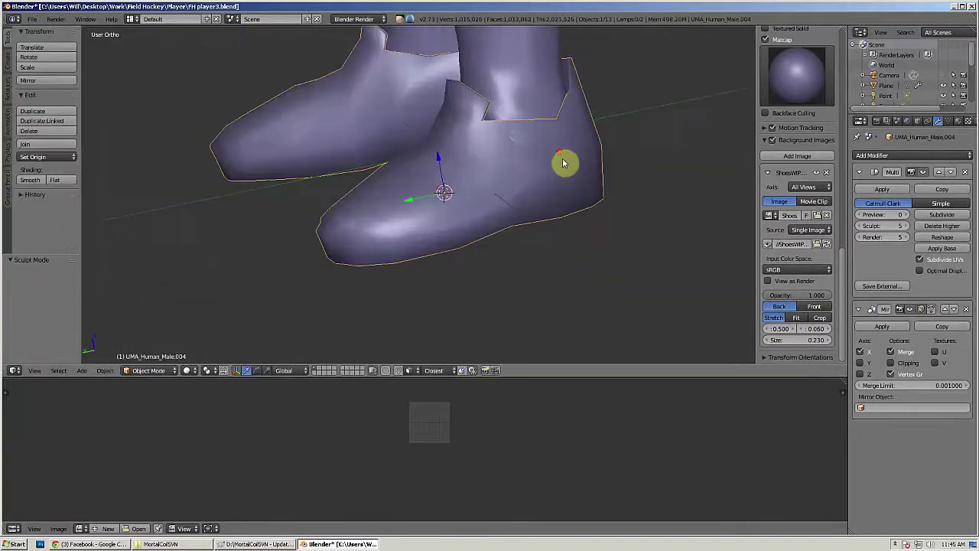
{"action": "middle_click_drag", "start_coordinate": [563, 160], "coordinate": [528, 178]}
{"action": "left_click_drag", "start_coordinate": [908, 215], "coordinate": [940, 215]}
{"action": "key", "text": "KP_1"}
{"action": "scroll", "coordinate": [490, 225], "scroll_direction": "down", "scroll_amount": 3}
{"action": "scroll", "coordinate": [490, 225], "scroll_direction": "up", "scroll_amount": 3}
{"action": "middle_click_drag", "start_coordinate": [495, 222], "coordinate": [528, 240]}
Step: Add a plane, reduce it to a single vertex and place that vertex on the sole ridge at the heel
{"action": "key", "text": "shift+a"}
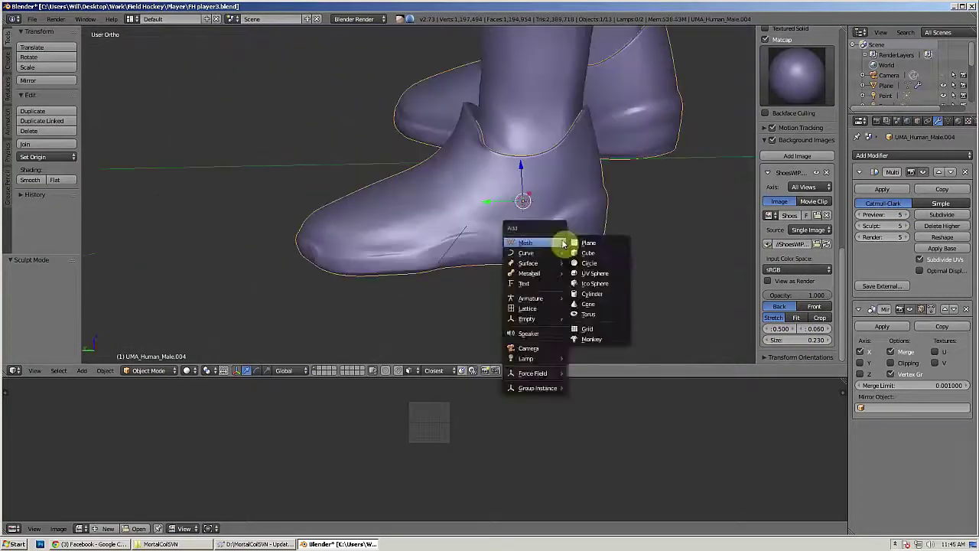
{"action": "left_click", "coordinate": [595, 243]}
{"action": "key", "text": "Tab"}
{"action": "middle_click_drag", "start_coordinate": [594, 242], "coordinate": [678, 223]}
{"action": "key", "text": "x"}
{"action": "left_click", "coordinate": [612, 206]}
{"action": "key", "text": "ctrl+z"}
{"action": "key", "text": "x"}
{"action": "left_click", "coordinate": [594, 192]}
{"action": "key", "text": "g"}
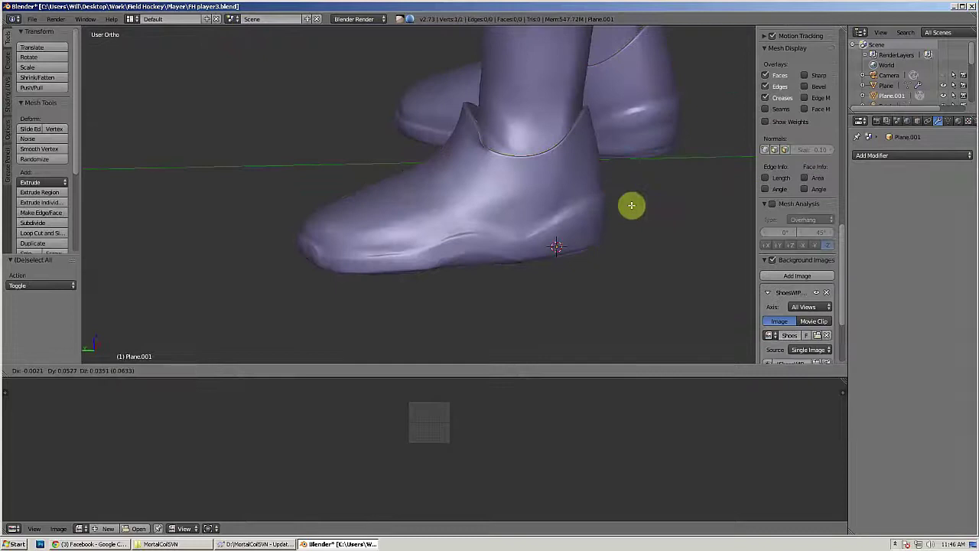
{"action": "left_click", "coordinate": [632, 205]}
Step: Extrude the vertex into a chain of edges following the sole ridge from heel to toe
{"action": "key", "text": "e"}
{"action": "left_click", "coordinate": [608, 219]}
{"action": "key", "text": "e"}
{"action": "left_click", "coordinate": [574, 238]}
{"action": "key", "text": "e"}
{"action": "left_click", "coordinate": [551, 246]}
{"action": "key", "text": "e"}
{"action": "left_click", "coordinate": [524, 239]}
{"action": "key", "text": "e"}
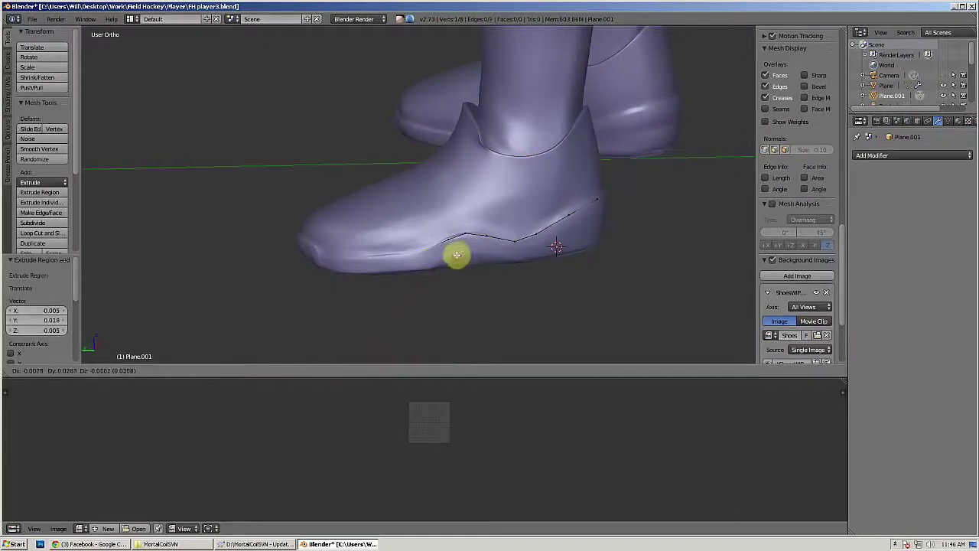
{"action": "left_click", "coordinate": [368, 254]}
{"action": "key", "text": "a"}
{"action": "key", "text": "a"}
{"action": "mouse_move", "coordinate": [368, 254]}
{"action": "middle_mouse_down"}
{"action": "mouse_move", "coordinate": [409, 258]}
{"action": "mouse_move", "coordinate": [364, 251]}
{"action": "middle_mouse_up"}
Step: Extrude the edge chain downward into a strip of faces and move its lower heel vertices to the sole's bottom edge
{"action": "key", "text": "e"}
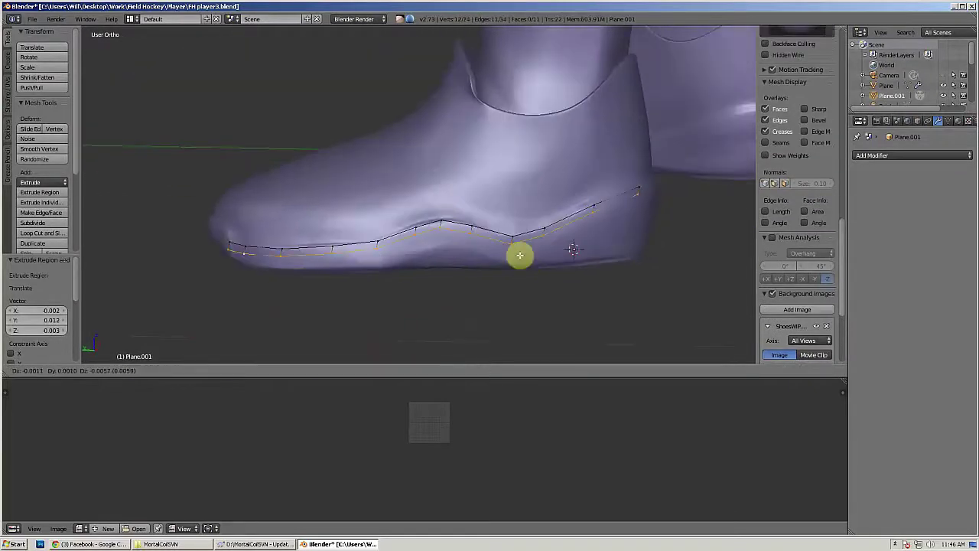
{"action": "left_click", "coordinate": [518, 257]}
{"action": "right_click", "coordinate": [476, 247]}
{"action": "right_click", "coordinate": [546, 253]}
{"action": "right_click", "coordinate": [638, 213]}
{"action": "key", "text": "g"}
{"action": "left_click", "coordinate": [639, 252]}
{"action": "right_click", "coordinate": [601, 252]}
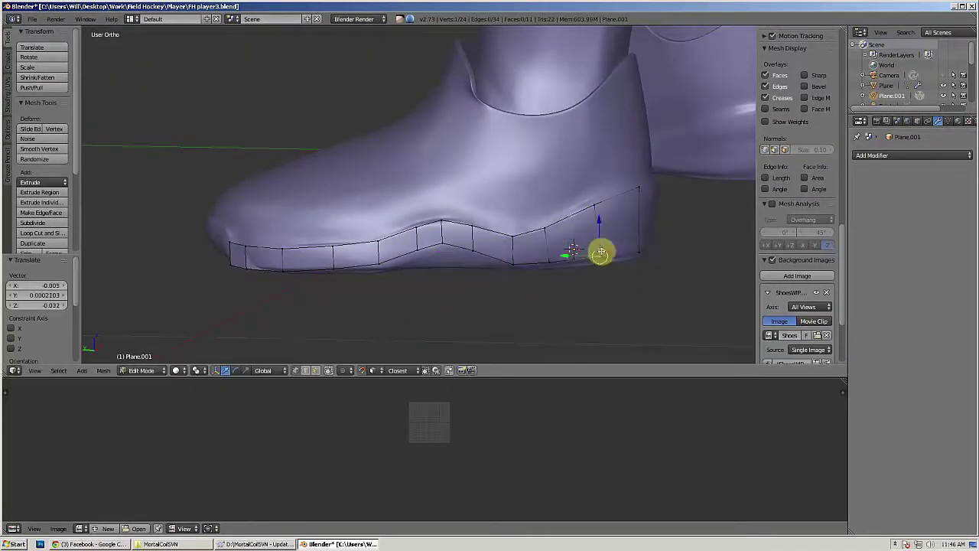
Step: Reposition the strip's midfoot and forefoot vertices to follow the ridge and the sole's bottom edge
{"action": "right_click", "coordinate": [546, 227]}
{"action": "key", "text": "g"}
{"action": "left_click", "coordinate": [549, 227]}
{"action": "right_click", "coordinate": [441, 243]}
{"action": "key", "text": "g"}
{"action": "left_click", "coordinate": [388, 263]}
{"action": "right_click", "coordinate": [284, 265]}
{"action": "key", "text": "g"}
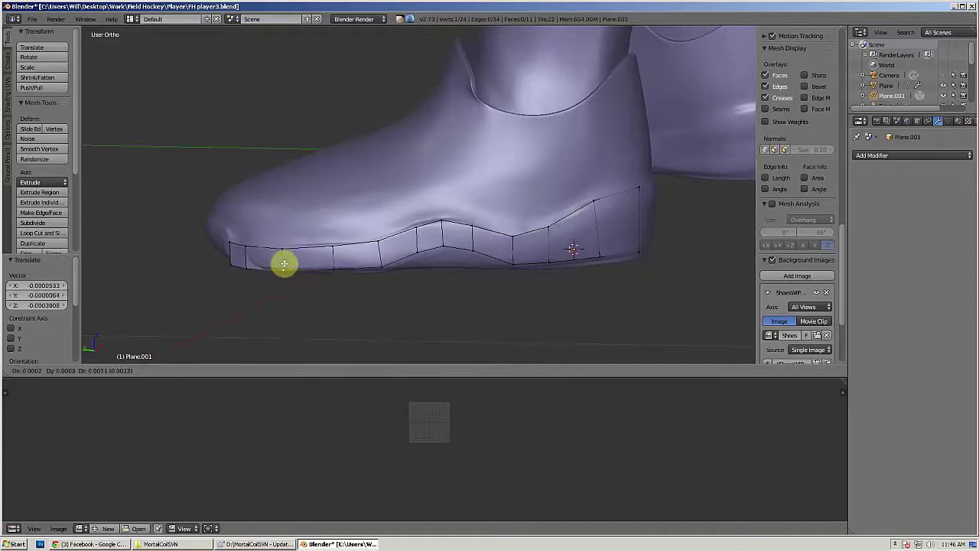
{"action": "left_click", "coordinate": [284, 263]}
{"action": "right_click", "coordinate": [246, 267]}
{"action": "key", "text": "g"}
{"action": "key", "text": "a"}
Step: Adjust the position of the strip's end vertex at the toe
{"action": "key", "text": "a"}
{"action": "scroll", "coordinate": [295, 235], "scroll_direction": "down", "scroll_amount": 4}
{"action": "middle_click_drag", "start_coordinate": [294, 235], "coordinate": [535, 218]}
{"action": "scroll", "coordinate": [490, 253], "scroll_direction": "up", "scroll_amount": 4}
{"action": "right_click", "coordinate": [460, 299]}
{"action": "key", "text": "g"}
{"action": "left_click", "coordinate": [476, 301]}
{"action": "scroll", "coordinate": [463, 274], "scroll_direction": "down", "scroll_amount": 4}
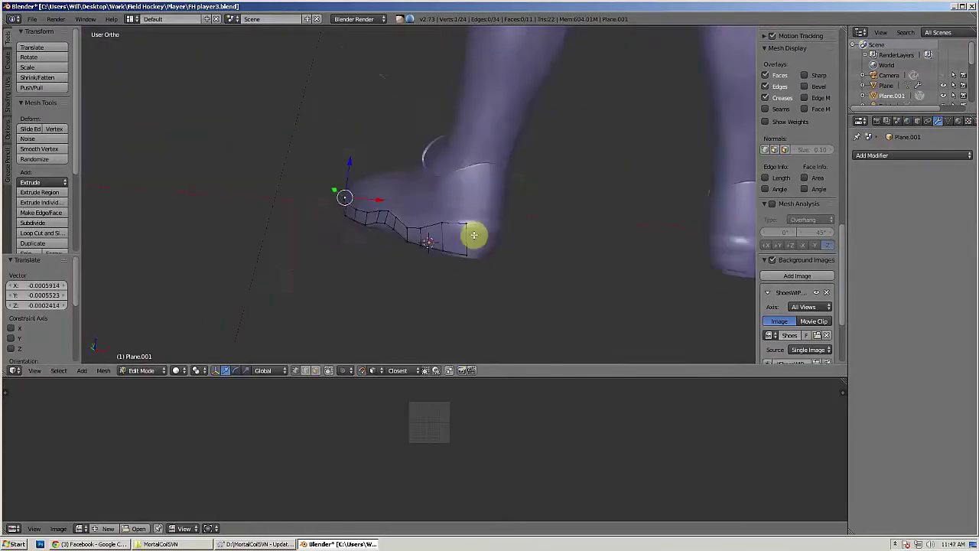
Step: Rotate the strip's heel end edge and extrude one segment around the back of the heel, turning it to follow the curve
{"action": "scroll", "coordinate": [474, 234], "scroll_direction": "up", "scroll_amount": 4}
{"action": "right_click", "coordinate": [499, 225]}
{"action": "right_click", "coordinate": [505, 300], "text": "shift"}
{"action": "key", "text": "r"}
{"action": "left_click", "coordinate": [538, 269]}
{"action": "key", "text": "e"}
{"action": "left_click", "coordinate": [435, 239]}
{"action": "key", "text": "r"}
{"action": "left_click", "coordinate": [536, 253]}
Step: Extrude two more segments around the heel onto the shoe's inner side, rotating and scaling the end edges to fit the sole
{"action": "middle_click_drag", "start_coordinate": [536, 253], "coordinate": [245, 268]}
{"action": "key", "text": "e"}
{"action": "left_click", "coordinate": [398, 227]}
{"action": "key", "text": "r"}
{"action": "left_click", "coordinate": [384, 225]}
{"action": "scroll", "coordinate": [375, 230], "scroll_direction": "up", "scroll_amount": 2}
{"action": "key", "text": "e"}
{"action": "left_click", "coordinate": [350, 244]}
{"action": "key", "text": "r"}
{"action": "key", "text": "s"}
{"action": "left_click", "coordinate": [273, 270]}
Step: Extrude three further segments along the inner side toward the midfoot, scaling each end edge to the sole's height
{"action": "key", "text": "e"}
{"action": "left_click", "coordinate": [300, 268]}
{"action": "key", "text": "s"}
{"action": "left_click", "coordinate": [299, 264]}
{"action": "key", "text": "e"}
{"action": "left_click", "coordinate": [293, 258]}
{"action": "key", "text": "s"}
{"action": "left_click", "coordinate": [299, 257]}
{"action": "key", "text": "e"}
{"action": "left_click", "coordinate": [336, 256]}
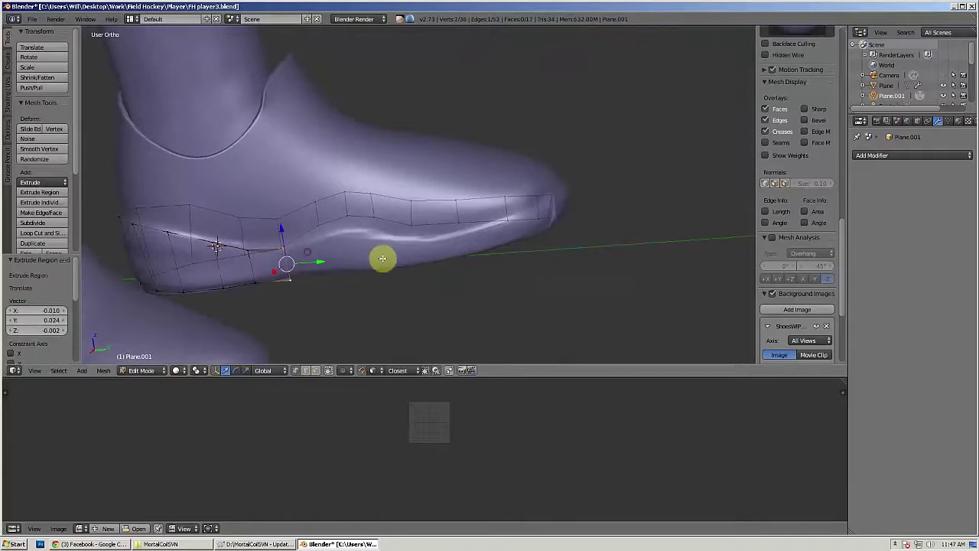
{"action": "key", "text": "s"}
{"action": "left_click", "coordinate": [350, 257]}
Step: Extrude a chain of edges along the inner sole ridge to the toe and extrude that chain down into faces
{"action": "middle_click_drag", "start_coordinate": [297, 254], "coordinate": [311, 250]}
{"action": "key", "text": "e"}
{"action": "left_click", "coordinate": [338, 244]}
{"action": "key", "text": "e"}
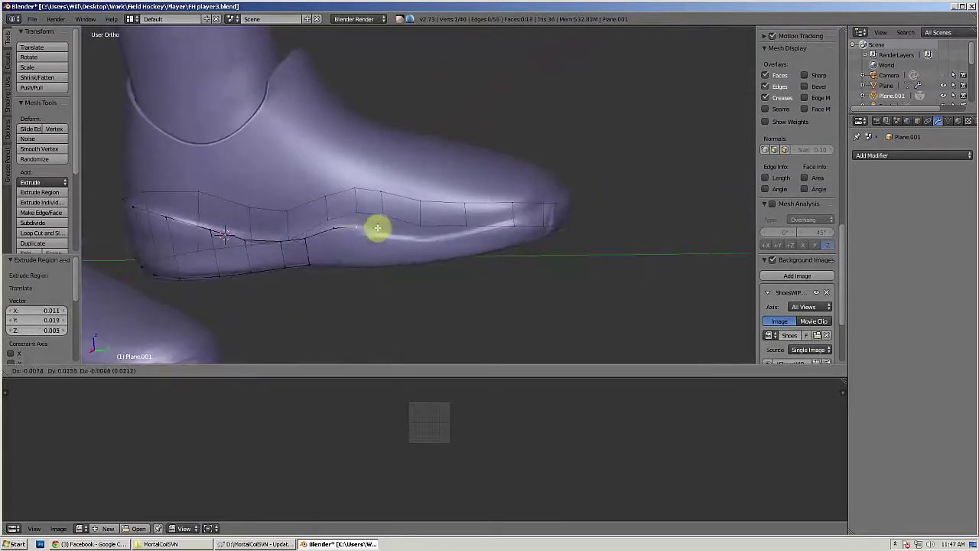
{"action": "left_click", "coordinate": [544, 223]}
{"action": "key", "text": "e"}
{"action": "middle_click_drag", "start_coordinate": [544, 222], "coordinate": [459, 222]}
{"action": "left_click", "coordinate": [525, 245]}
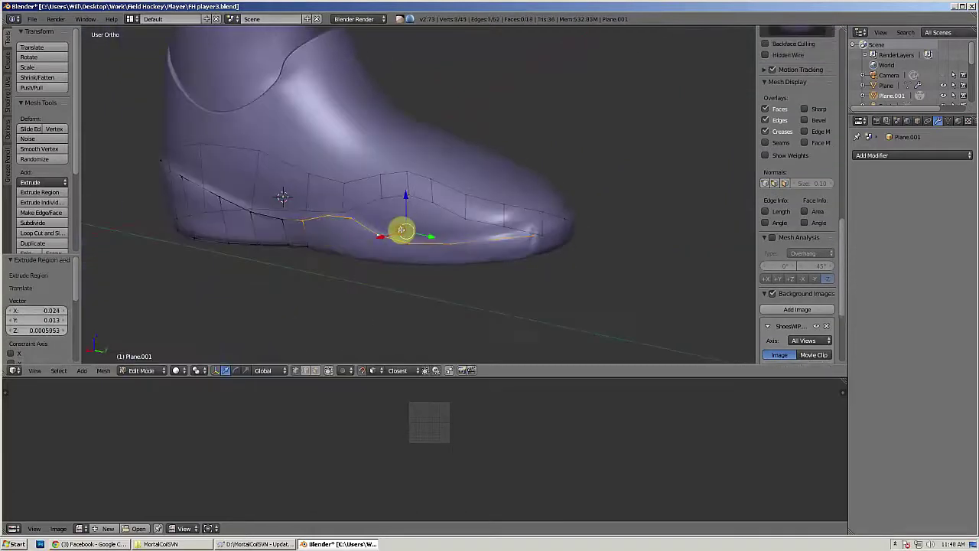
Step: Move the new inner strip's lower vertices from toe to midfoot onto the sole's bottom edge
{"action": "right_click", "coordinate": [492, 255]}
{"action": "key", "text": "g"}
{"action": "left_click", "coordinate": [499, 260]}
{"action": "right_click_drag", "start_coordinate": [454, 259], "coordinate": [456, 265]}
{"action": "right_click_drag", "start_coordinate": [414, 260], "coordinate": [381, 260]}
{"action": "right_click_drag", "start_coordinate": [335, 248], "coordinate": [336, 257]}
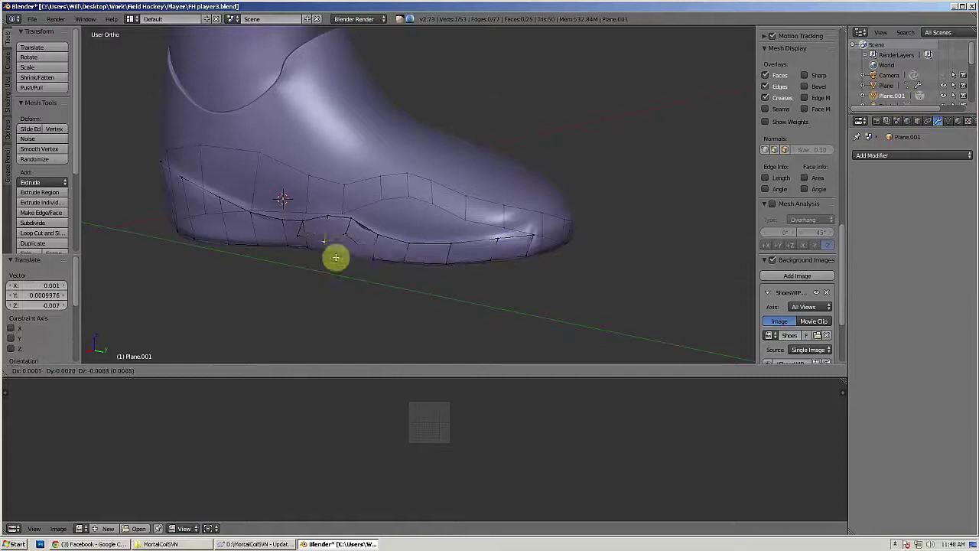
Step: Delete the stray lower vertex at the inner midfoot and align the neighbouring lower vertices with the sole's bottom edge
{"action": "middle_click_drag", "start_coordinate": [348, 259], "coordinate": [369, 249]}
{"action": "scroll", "coordinate": [360, 254], "scroll_direction": "up", "scroll_amount": 2}
{"action": "right_click", "coordinate": [339, 267]}
{"action": "key", "text": "x"}
{"action": "left_click", "coordinate": [344, 269]}
{"action": "right_click_drag", "start_coordinate": [385, 273], "coordinate": [386, 276]}
{"action": "right_click", "coordinate": [426, 282]}
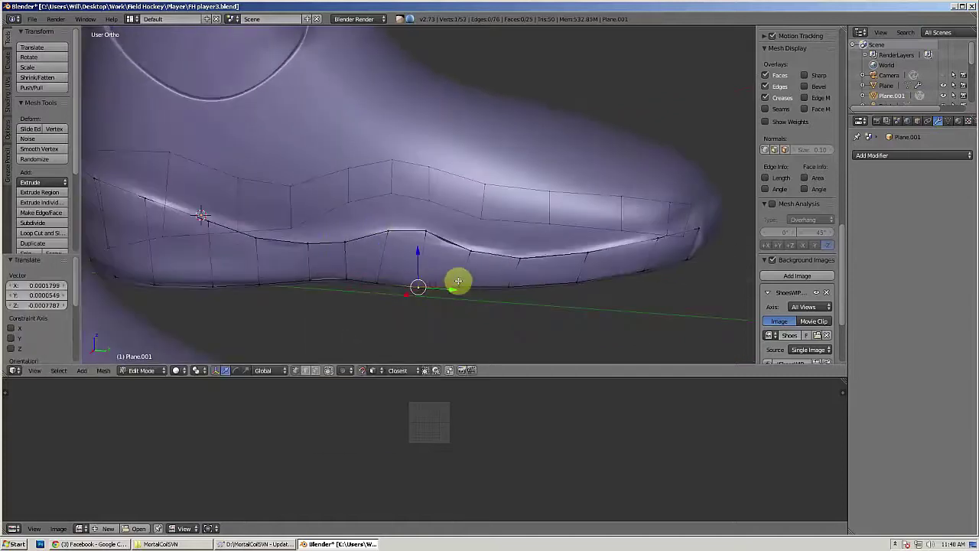
{"action": "key", "text": "g"}
{"action": "left_click", "coordinate": [419, 288]}
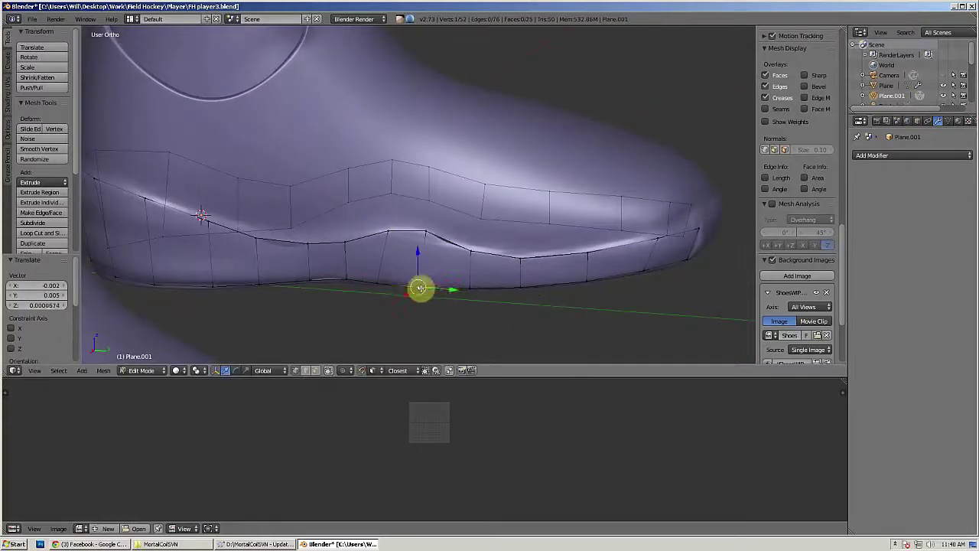
{"action": "right_click_drag", "start_coordinate": [346, 279], "coordinate": [347, 280]}
Step: Fill a face between the strip's two end edges across the front of the toe
{"action": "scroll", "coordinate": [383, 245], "scroll_direction": "down", "scroll_amount": 6}
{"action": "key", "text": "a"}
{"action": "key", "text": "a"}
{"action": "middle_click_drag", "start_coordinate": [497, 210], "coordinate": [448, 216]}
{"action": "scroll", "coordinate": [450, 222], "scroll_direction": "up", "scroll_amount": 4}
{"action": "right_click", "coordinate": [439, 289], "text": "alt"}
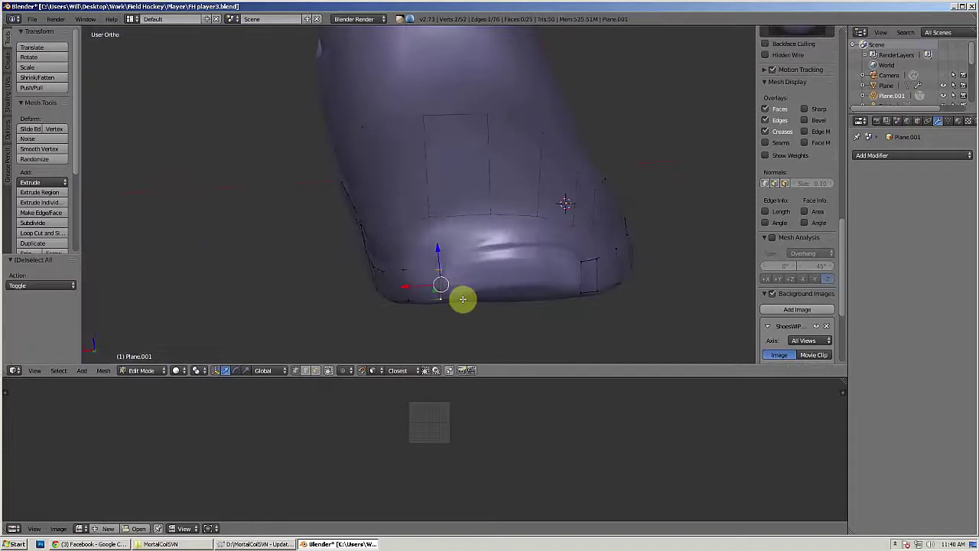
{"action": "right_click", "coordinate": [577, 282], "text": "alt+shift"}
{"action": "key", "text": "f"}
Step: Duplicate the toe face's upper edge, place the copy above it and scale it to the raised toe patch's width
{"action": "middle_click_drag", "start_coordinate": [555, 277], "coordinate": [511, 284]}
{"action": "key", "text": "a"}
{"action": "right_click", "coordinate": [416, 277]}
{"action": "right_click", "coordinate": [557, 279], "text": "shift"}
{"action": "key", "text": "e"}
{"action": "left_click", "coordinate": [587, 260]}
{"action": "key", "text": "s"}
{"action": "left_click", "coordinate": [561, 262]}
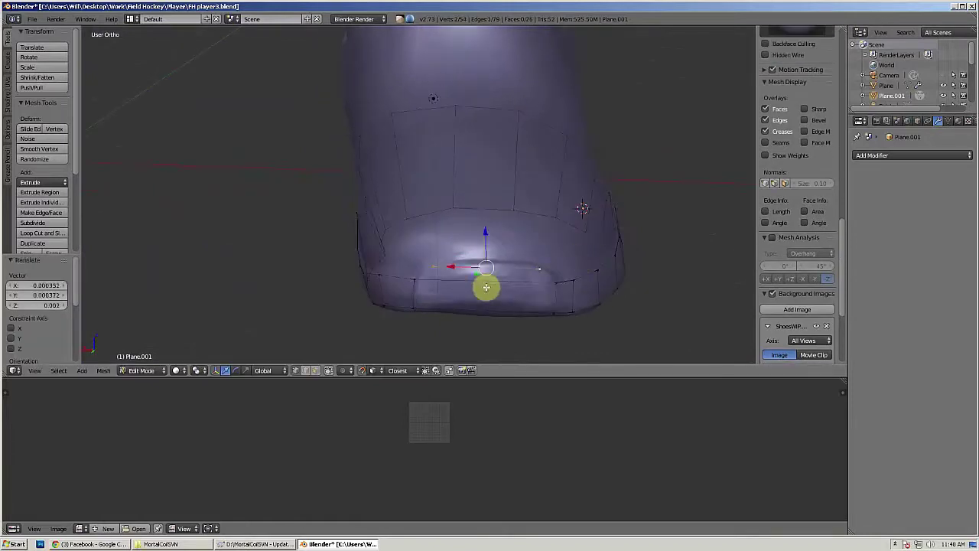
Step: Extrude the toe patch edge into a narrower face above and another face reaching down the front
{"action": "key", "text": "e"}
{"action": "left_click", "coordinate": [498, 279]}
{"action": "key", "text": "s"}
{"action": "left_click", "coordinate": [544, 268]}
{"action": "right_click", "coordinate": [534, 269], "text": "alt"}
{"action": "key", "text": "e"}
{"action": "left_click", "coordinate": [542, 290]}
Step: Move the toe patch's lower outer-side corner vertex outward and extrude it down twice to the sole's bottom edge
{"action": "right_click", "coordinate": [542, 270]}
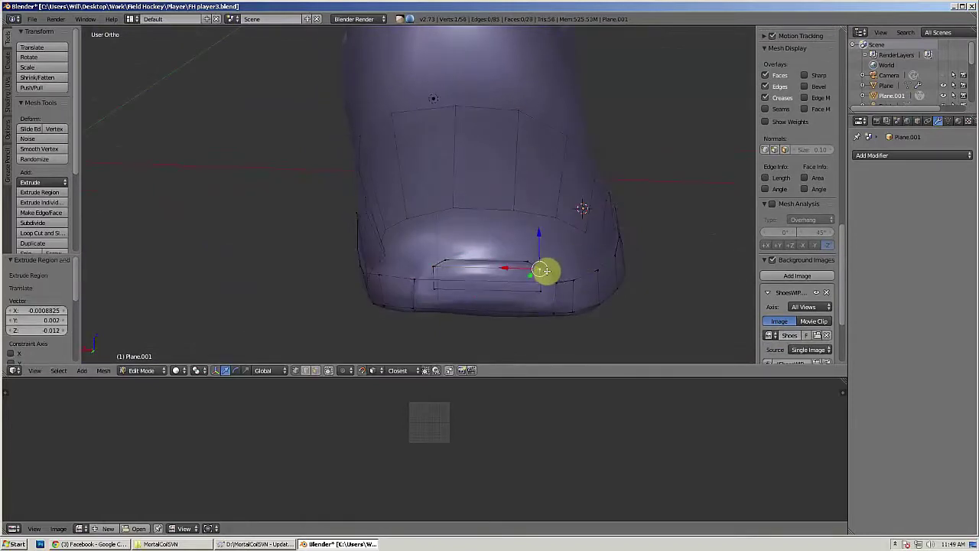
{"action": "right_click_drag", "start_coordinate": [542, 292], "coordinate": [557, 280]}
{"action": "key", "text": "e"}
{"action": "left_click", "coordinate": [562, 300]}
{"action": "key", "text": "e"}
{"action": "left_click", "coordinate": [566, 314]}
Step: Move the toe patch's opposite lower corner vertex outward and extrude it down twice to the sole's bottom edge
{"action": "right_click", "coordinate": [439, 289]}
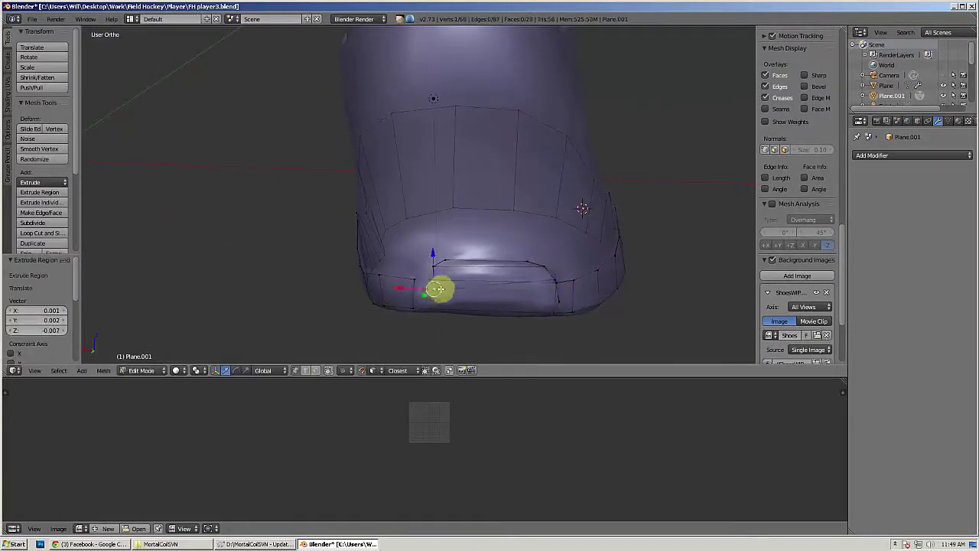
{"action": "key", "text": "g"}
{"action": "left_click", "coordinate": [420, 277]}
{"action": "key", "text": "e"}
{"action": "left_click", "coordinate": [425, 294]}
{"action": "key", "text": "e"}
{"action": "left_click", "coordinate": [427, 314]}
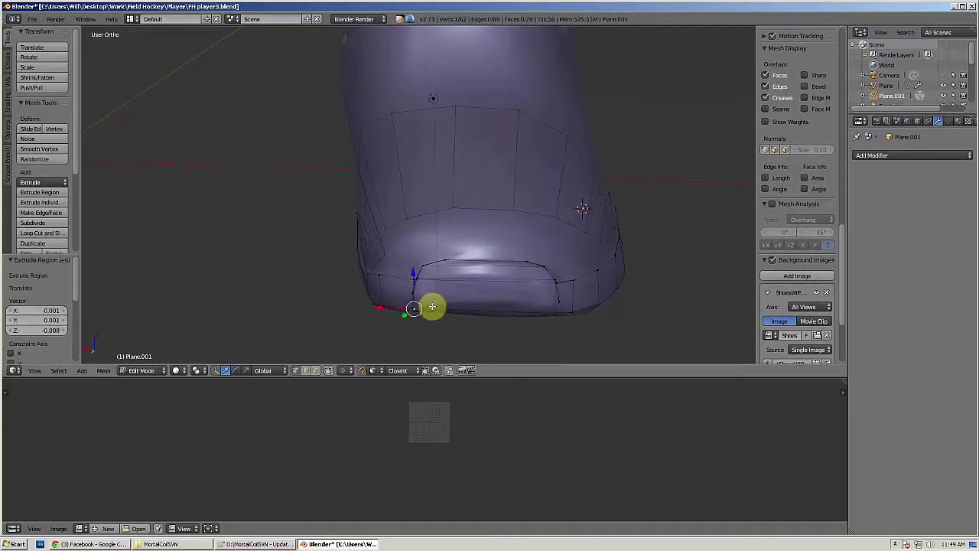
Step: Bridge the two vertical edge chains at the sides of the toe patch with faces
{"action": "left_click", "coordinate": [307, 373]}
{"action": "scroll", "coordinate": [422, 299], "scroll_direction": "up", "scroll_amount": 1}
{"action": "right_click", "coordinate": [422, 299], "text": "alt"}
{"action": "key", "text": "ctrl+e"}
{"action": "left_click", "coordinate": [590, 317]}
{"action": "key", "text": "a"}
Step: Rotate the toe patch's bottom edge by about -4° to line it up with the sole's front
{"action": "scroll", "coordinate": [503, 308], "scroll_direction": "down", "scroll_amount": 4}
{"action": "middle_click_drag", "start_coordinate": [502, 309], "coordinate": [443, 194]}
{"action": "scroll", "coordinate": [475, 232], "scroll_direction": "down", "scroll_amount": 3}
{"action": "key", "text": "KP_1"}
{"action": "key", "text": "ctrl+KP_1"}
{"action": "scroll", "coordinate": [451, 242], "scroll_direction": "up", "scroll_amount": 5}
{"action": "right_click", "coordinate": [498, 247]}
{"action": "key", "text": "g"}
{"action": "key", "text": "g"}
{"action": "left_click", "coordinate": [496, 243]}
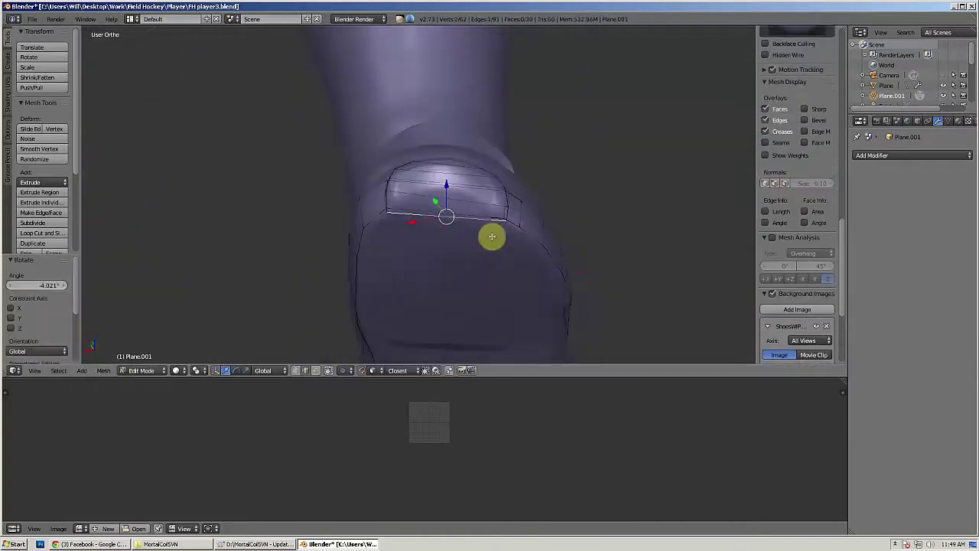
Step: Duplicate the strip's bottom edge loop and separate it together with the toe patch into its own object
{"action": "mouse_move", "coordinate": [492, 236]}
{"action": "middle_mouse_down"}
{"action": "mouse_move", "coordinate": [394, 197]}
{"action": "mouse_move", "coordinate": [450, 204]}
{"action": "middle_mouse_up"}
{"action": "key", "text": "a"}
{"action": "scroll", "coordinate": [410, 191], "scroll_direction": "down", "scroll_amount": 5}
{"action": "right_click", "coordinate": [468, 213], "text": "alt"}
{"action": "scroll", "coordinate": [457, 203], "scroll_direction": "up", "scroll_amount": 5}
{"action": "scroll", "coordinate": [450, 202], "scroll_direction": "up", "scroll_amount": 2}
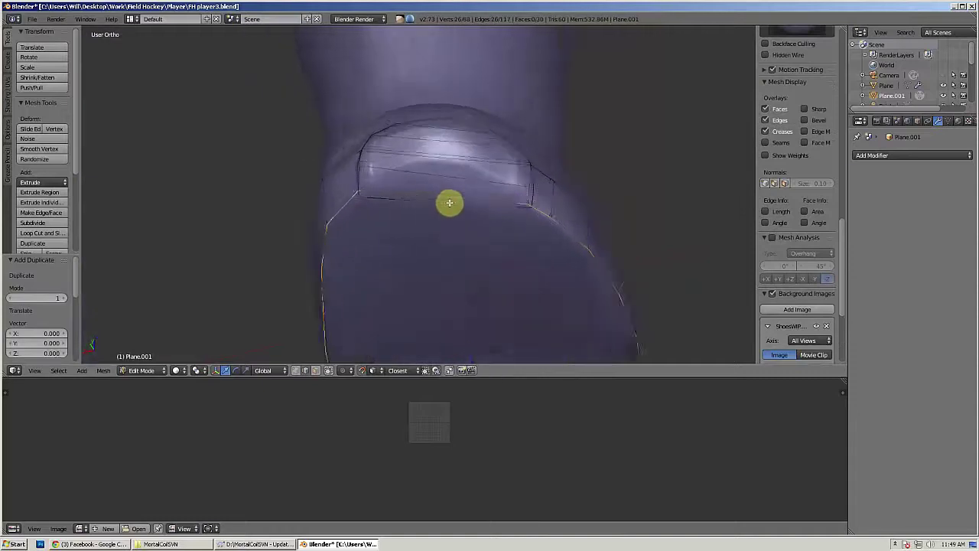
{"action": "key", "text": "Tab"}
Step: Select the separated sole outline object and open its mesh for editing
{"action": "key", "text": "z"}
{"action": "right_click", "coordinate": [411, 132]}
{"action": "scroll", "coordinate": [384, 207], "scroll_direction": "down", "scroll_amount": 6}
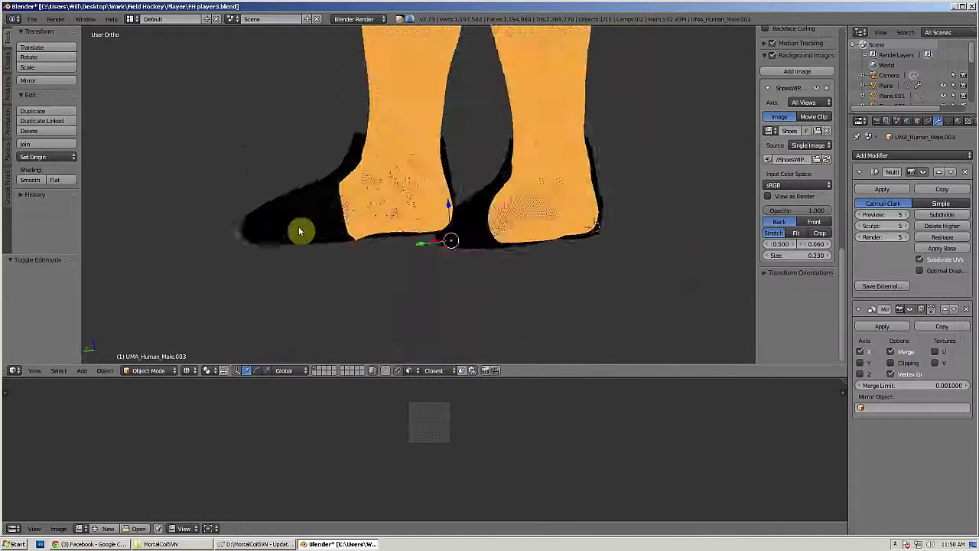
{"action": "right_click", "coordinate": [136, 223]}
{"action": "scroll", "coordinate": [536, 264], "scroll_direction": "up", "scroll_amount": 4}
{"action": "right_click", "coordinate": [435, 265]}
{"action": "middle_click_drag", "start_coordinate": [553, 269], "coordinate": [438, 190], "text": "shift"}
{"action": "key", "text": "Tab"}
Step: Merge the toe patch's two bottom corner vertices with the adjoining ends of the sole outline
{"action": "key", "text": "KP_Decimal"}
{"action": "scroll", "coordinate": [433, 241], "scroll_direction": "down", "scroll_amount": 7}
{"action": "right_click", "coordinate": [403, 260]}
{"action": "right_click", "coordinate": [407, 243], "text": "shift"}
{"action": "key", "text": "w"}
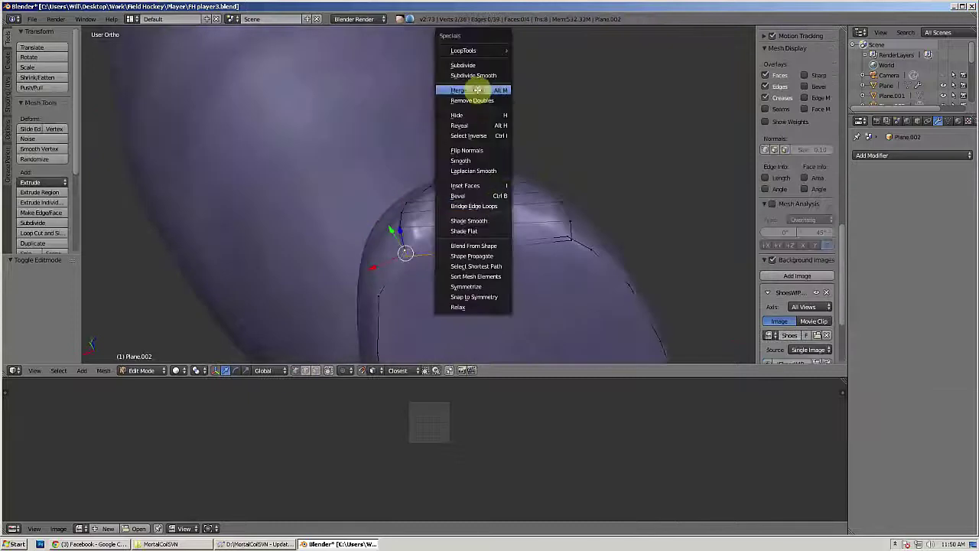
{"action": "left_click", "coordinate": [475, 89]}
{"action": "right_click", "coordinate": [570, 237]}
{"action": "left_click", "coordinate": [610, 146]}
Step: Merge two neighbouring outline vertices near the toe at the last one and fill the first face across the sole
{"action": "scroll", "coordinate": [490, 218], "scroll_direction": "down", "scroll_amount": 4}
{"action": "scroll", "coordinate": [473, 221], "scroll_direction": "down", "scroll_amount": 2}
{"action": "middle_click_drag", "start_coordinate": [473, 222], "coordinate": [468, 150], "text": "shift"}
{"action": "right_click", "coordinate": [472, 142]}
{"action": "key", "text": "alt+m"}
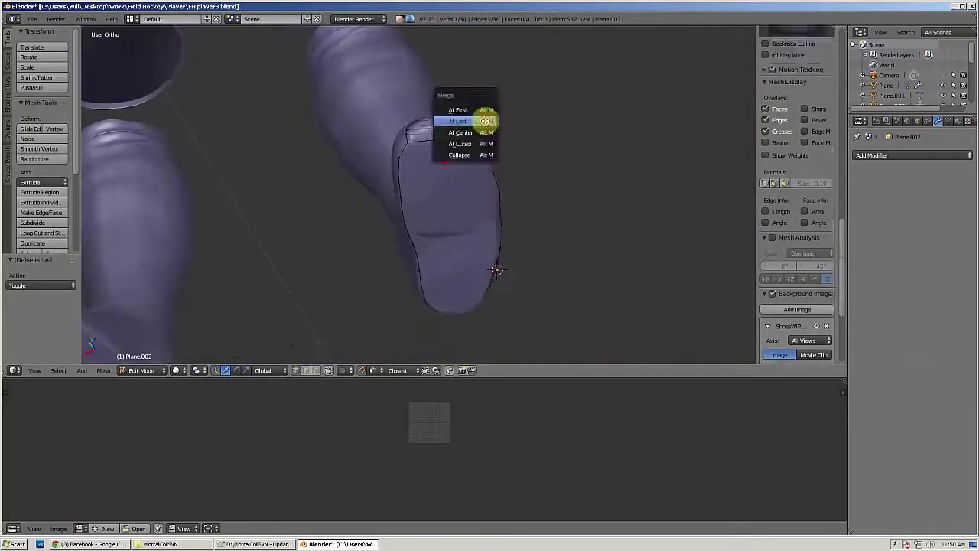
{"action": "left_click", "coordinate": [487, 121]}
{"action": "right_click", "coordinate": [482, 153], "text": "shift"}
{"action": "key", "text": "f"}
{"action": "key", "text": "a"}
Step: Bridge the opposing outline edges across the forefoot of the sole with faces
{"action": "left_click", "coordinate": [306, 372]}
{"action": "right_click", "coordinate": [491, 166]}
{"action": "right_click", "coordinate": [400, 170], "text": "shift"}
{"action": "right_click", "coordinate": [404, 207], "text": "shift"}
{"action": "key", "text": "w"}
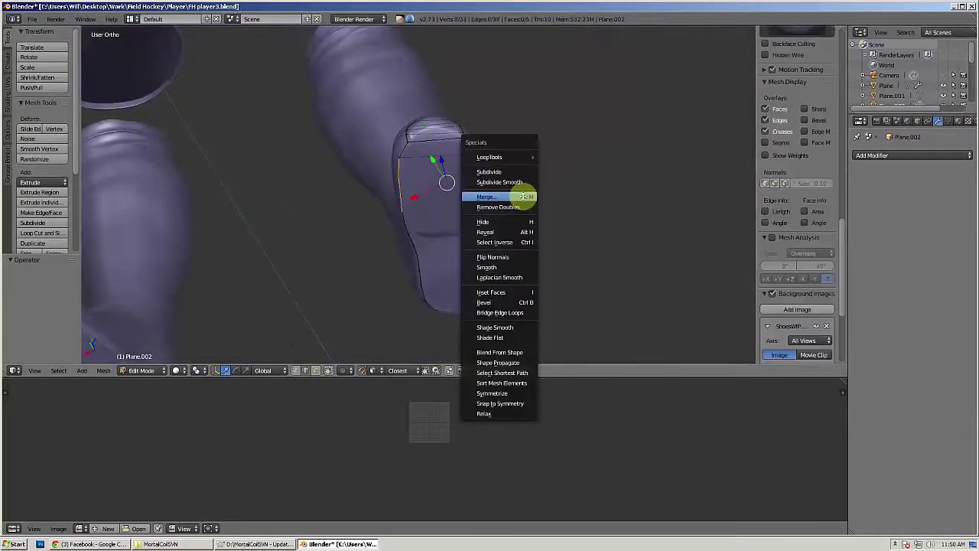
{"action": "left_click", "coordinate": [500, 314]}
{"action": "key", "text": "a"}
Step: Merge two neighbouring vertices on the outer side of the sole outline below the forefoot
{"action": "scroll", "coordinate": [519, 218], "scroll_direction": "up", "scroll_amount": 1}
{"action": "right_click", "coordinate": [518, 218]}
{"action": "right_click", "coordinate": [517, 199], "text": "shift"}
{"action": "key", "text": "alt+m"}
{"action": "left_click", "coordinate": [533, 78]}
Step: Fill faces between the opposing outline edges across the midfoot of the sole, working back towards the heel
{"action": "right_click", "coordinate": [403, 220]}
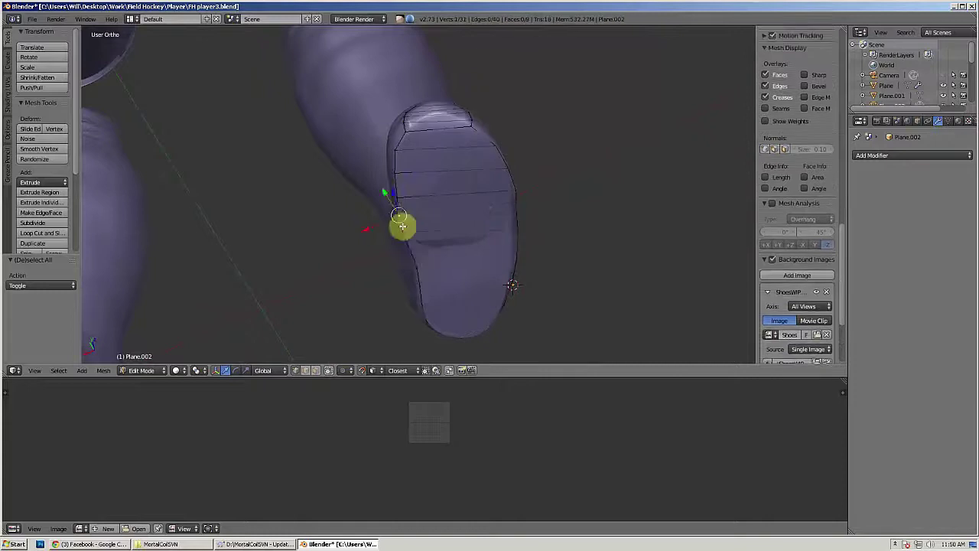
{"action": "right_click", "coordinate": [516, 204], "text": "shift"}
{"action": "key", "text": "f"}
{"action": "right_click", "coordinate": [410, 239]}
{"action": "key", "text": "a"}
{"action": "middle_click_drag", "start_coordinate": [459, 269], "coordinate": [451, 224], "text": "shift"}
{"action": "right_click", "coordinate": [415, 225]}
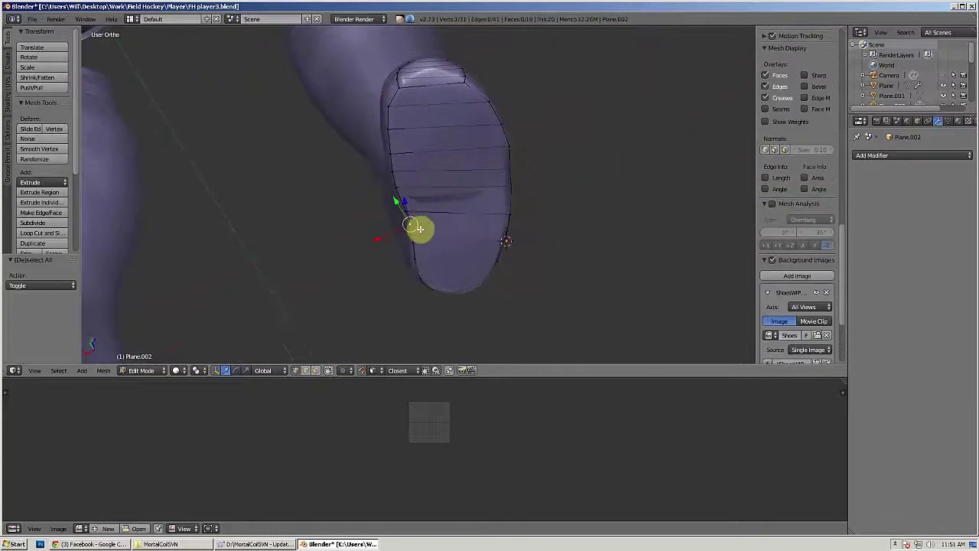
{"action": "right_click", "coordinate": [505, 228], "text": "shift"}
{"action": "key", "text": "f"}
{"action": "key", "text": "a"}
Step: Subdivide the outer outline edge near the heel, adjust the new vertex's position and fill the adjoining faces across the sole
{"action": "right_click", "coordinate": [502, 257]}
{"action": "key", "text": "w"}
{"action": "left_click", "coordinate": [520, 157]}
{"action": "scroll", "coordinate": [525, 234], "scroll_direction": "up", "scroll_amount": 2}
{"action": "middle_click_drag", "start_coordinate": [525, 234], "coordinate": [570, 272]}
{"action": "key", "text": "g"}
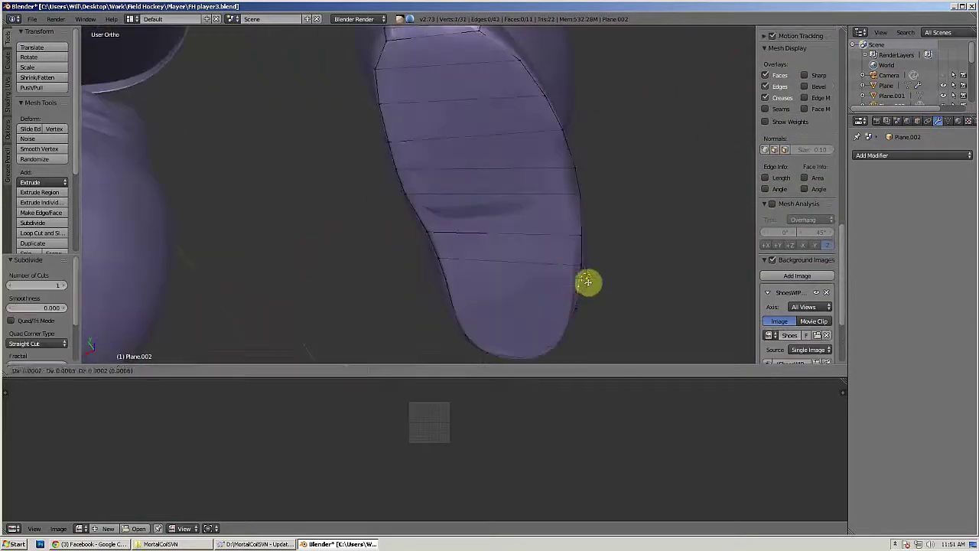
{"action": "left_click", "coordinate": [586, 282]}
{"action": "key", "text": "f"}
{"action": "key", "text": "a"}
{"action": "right_click", "coordinate": [447, 285], "text": "shift"}
{"action": "key", "text": "f"}
{"action": "key", "text": "a"}
Step: Fill the remaining gap at the rounded heel end of the sole with faces
{"action": "middle_click_drag", "start_coordinate": [516, 312], "coordinate": [487, 294]}
{"action": "right_click", "coordinate": [432, 306]}
{"action": "right_click", "coordinate": [417, 274], "text": "shift"}
{"action": "right_click", "coordinate": [539, 271], "text": "shift"}
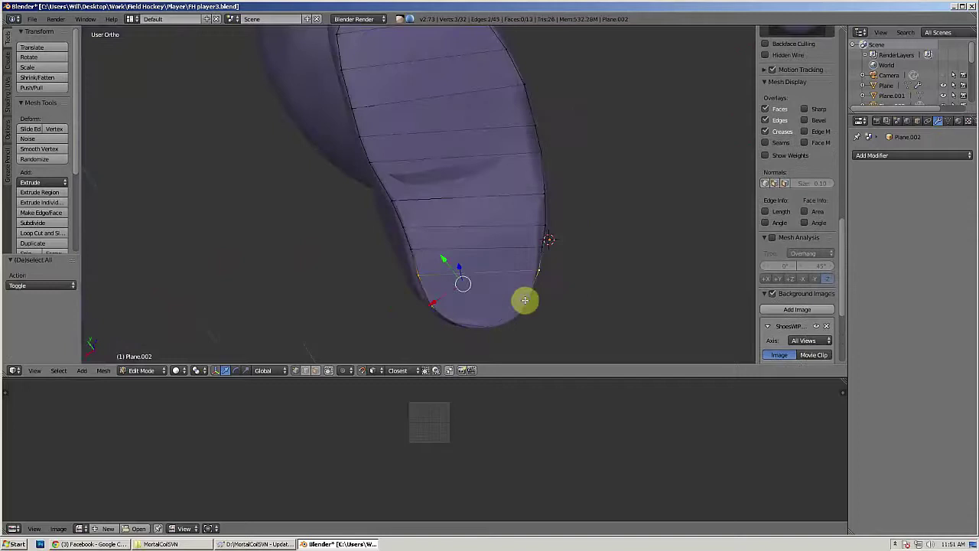
{"action": "key", "text": "f"}
{"action": "key", "text": "a"}
{"action": "key", "text": "a"}
Step: Leave the sole's mesh editing and give the shoe's side strip a Solidify modifier with a thickness of -0.008
{"action": "scroll", "coordinate": [490, 290], "scroll_direction": "down", "scroll_amount": 6}
{"action": "middle_click_drag", "start_coordinate": [391, 196], "coordinate": [453, 219]}
{"action": "scroll", "coordinate": [458, 238], "scroll_direction": "up", "scroll_amount": 4}
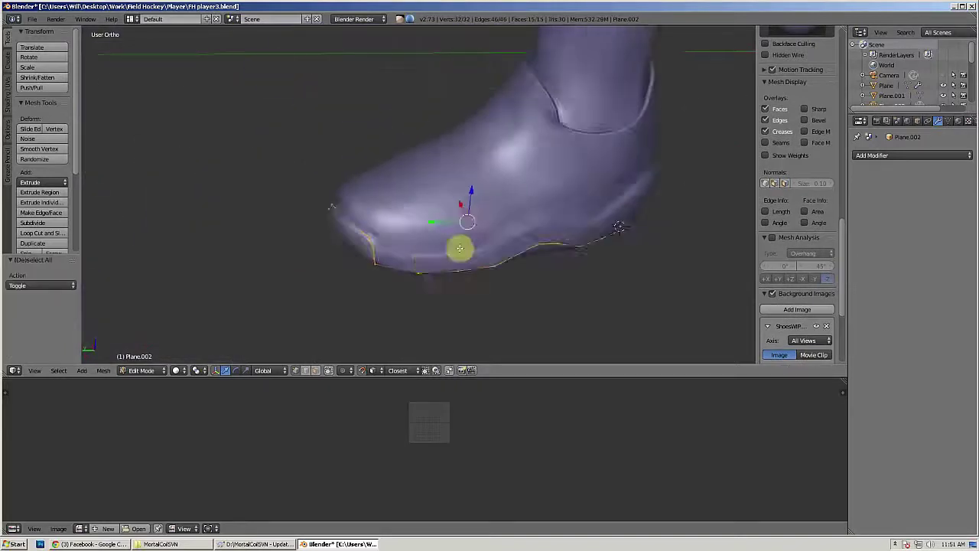
{"action": "key", "text": "Tab"}
{"action": "key", "text": "z"}
{"action": "right_click", "coordinate": [443, 255]}
{"action": "right_click", "coordinate": [658, 175]}
{"action": "key", "text": "z"}
{"action": "middle_click_drag", "start_coordinate": [528, 210], "coordinate": [524, 234]}
{"action": "right_click", "coordinate": [525, 235]}
{"action": "left_click", "coordinate": [891, 155]}
{"action": "left_click", "coordinate": [761, 305]}
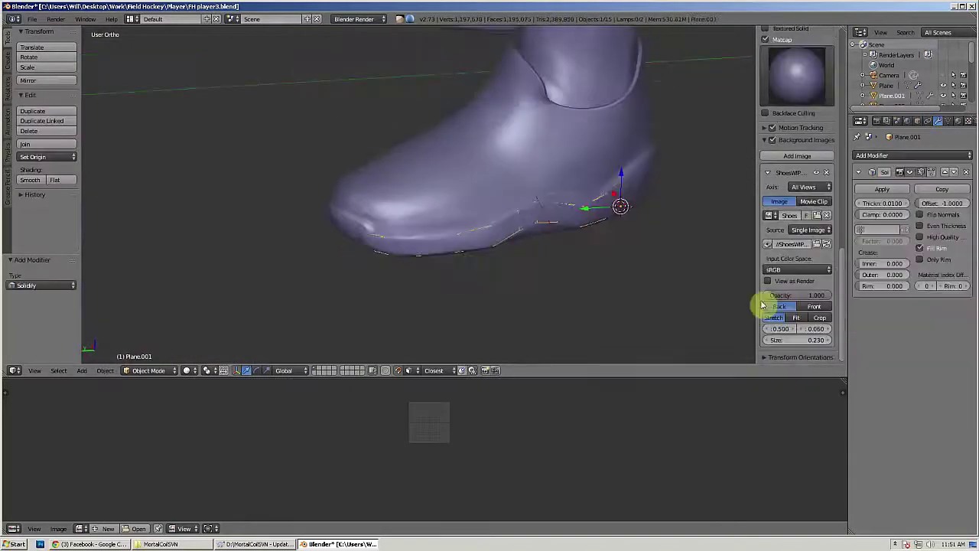
{"action": "left_click_drag", "start_coordinate": [882, 203], "coordinate": [861, 205]}
Step: Apply the side strip's transforms, recalculate the normals of all its faces consistently and return to object mode
{"action": "key", "text": "ctrl+a"}
{"action": "left_click", "coordinate": [582, 239]}
{"action": "key", "text": "z"}
{"action": "key", "text": "Tab"}
{"action": "key", "text": "ctrl+n"}
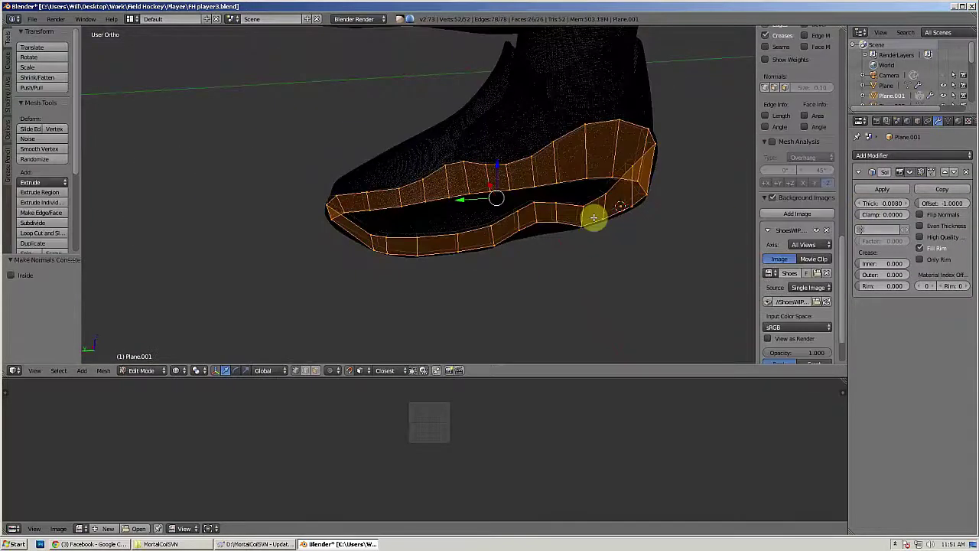
{"action": "key", "text": "z"}
{"action": "middle_click_drag", "start_coordinate": [592, 216], "coordinate": [571, 248]}
{"action": "middle_click_drag", "start_coordinate": [363, 218], "coordinate": [389, 235]}
{"action": "scroll", "coordinate": [390, 239], "scroll_direction": "up", "scroll_amount": 3}
{"action": "key", "text": "z"}
{"action": "key", "text": "Tab"}
{"action": "right_click", "coordinate": [396, 271]}
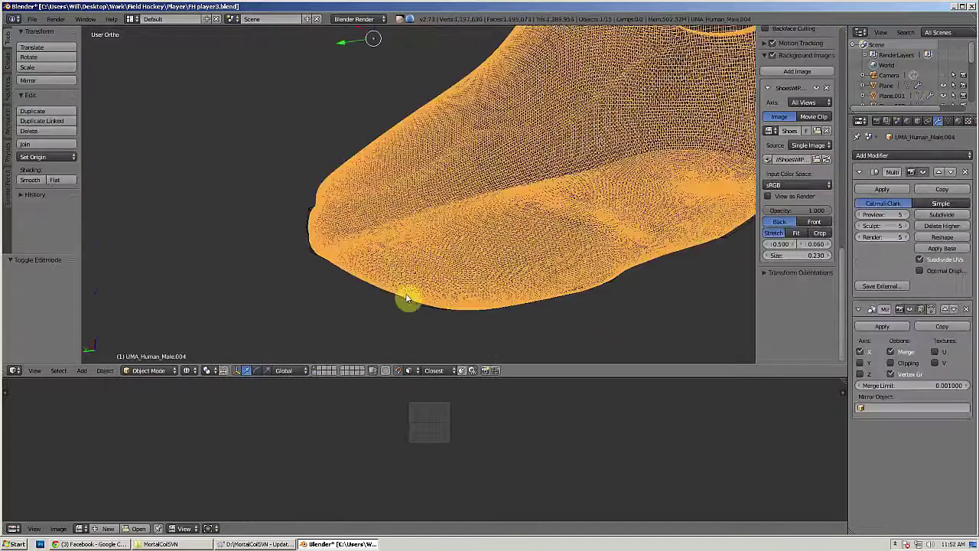